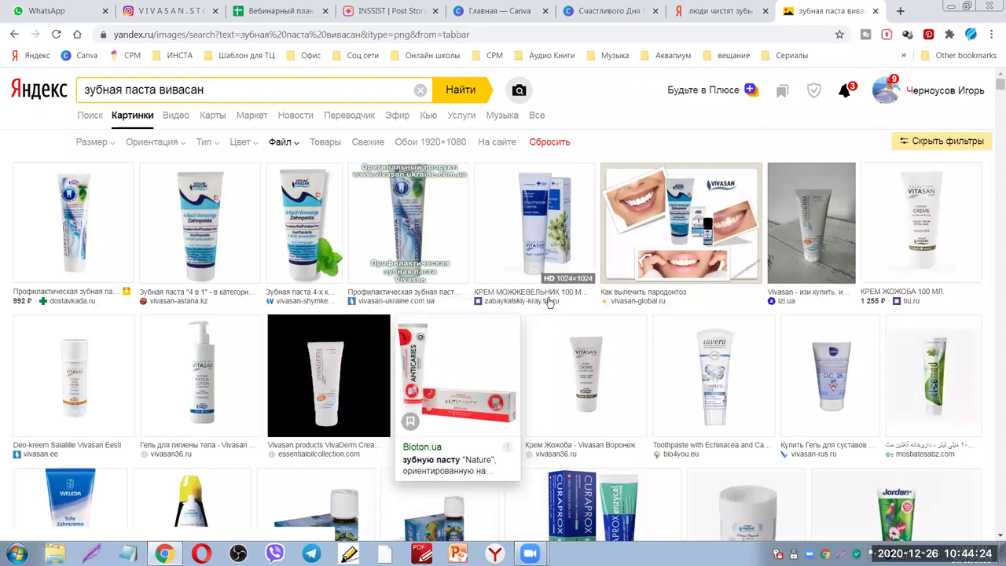
# Save the 970×970 image of the Vivasan 4-in-1 toothpaste tube to Downloads as 2958.970.png and return to the image results
pyautogui.click(208, 235)
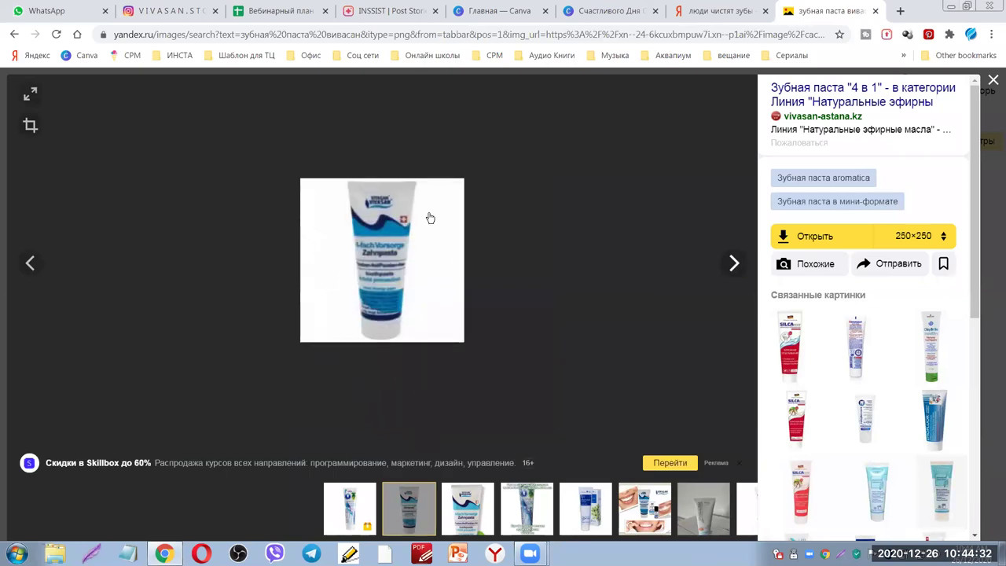
pyautogui.click(993, 81)
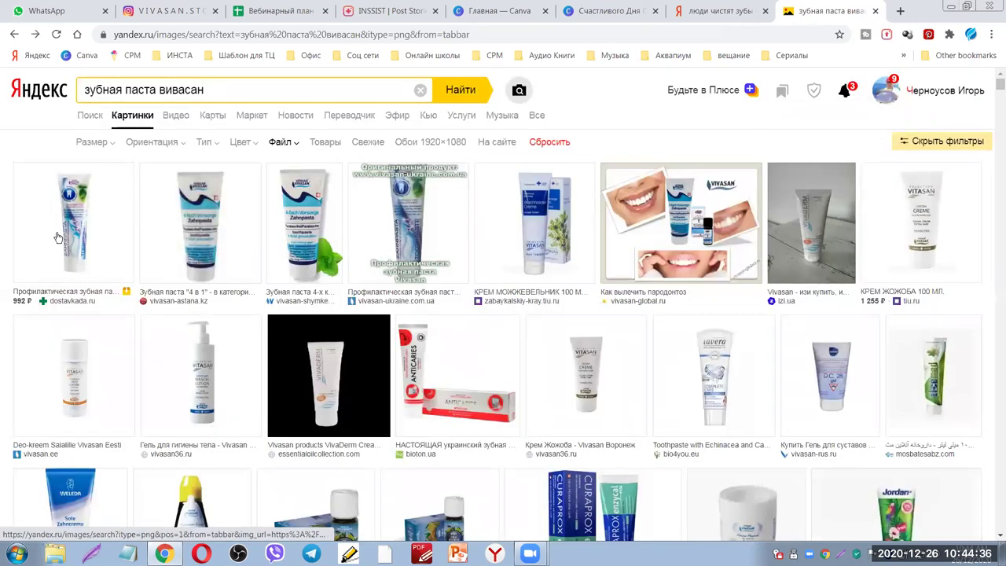
pyautogui.click(75, 236)
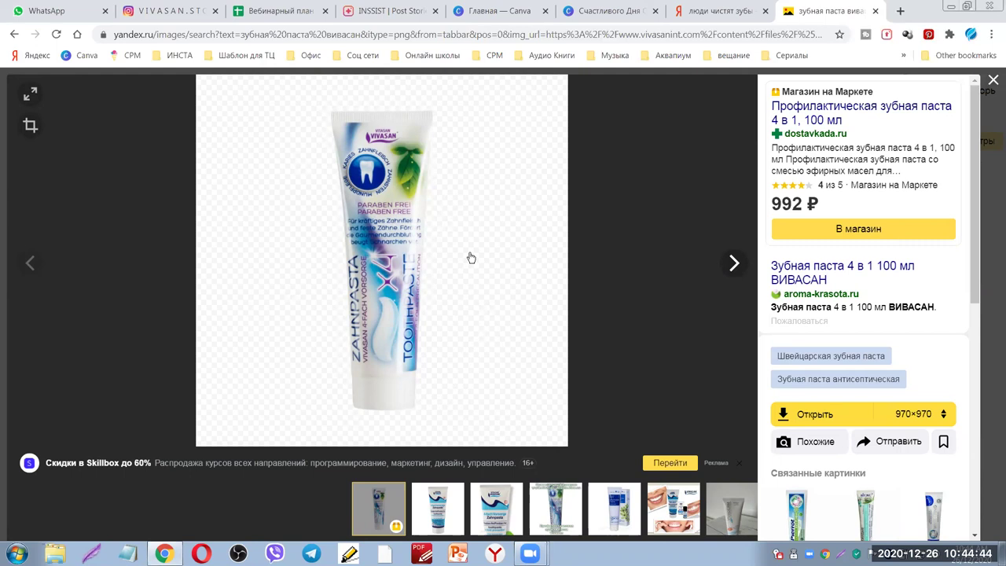
pyautogui.rightClick(372, 210)
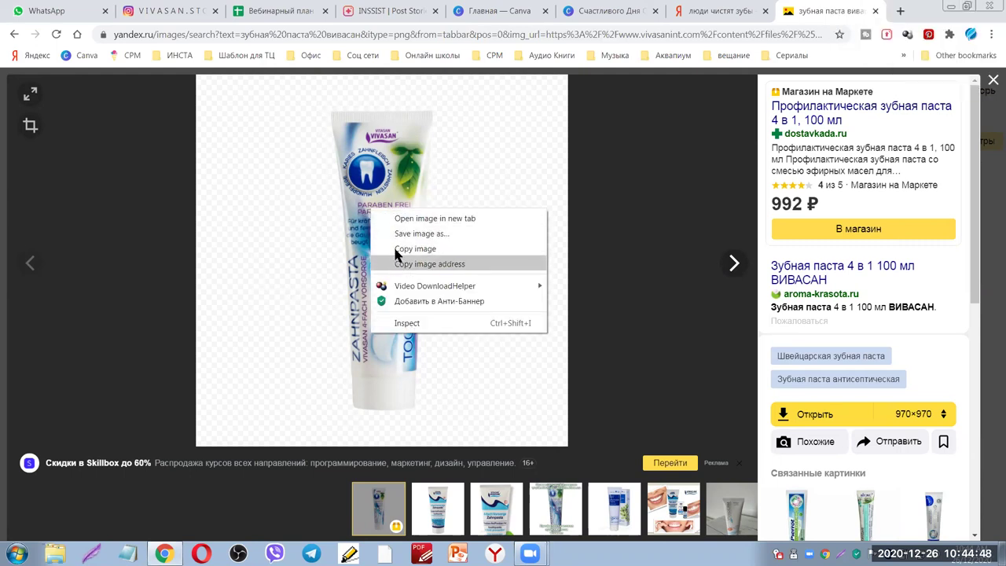
pyautogui.click(397, 235)
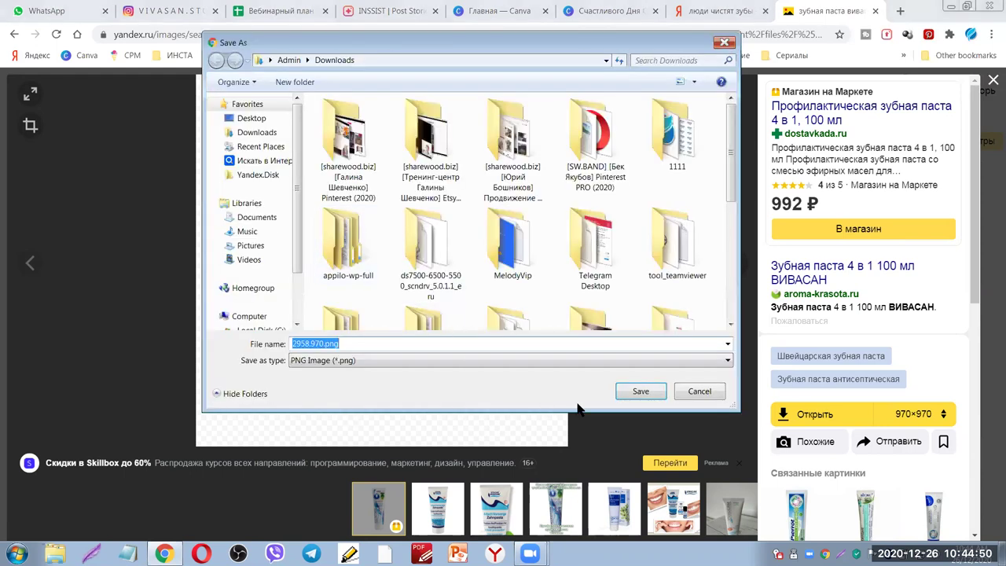
pyautogui.click(641, 392)
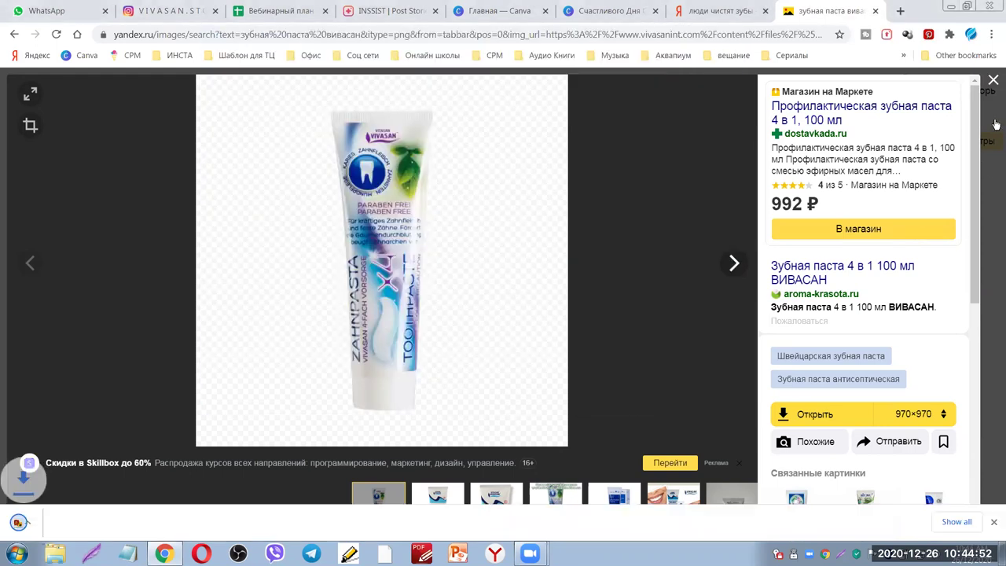
pyautogui.click(994, 82)
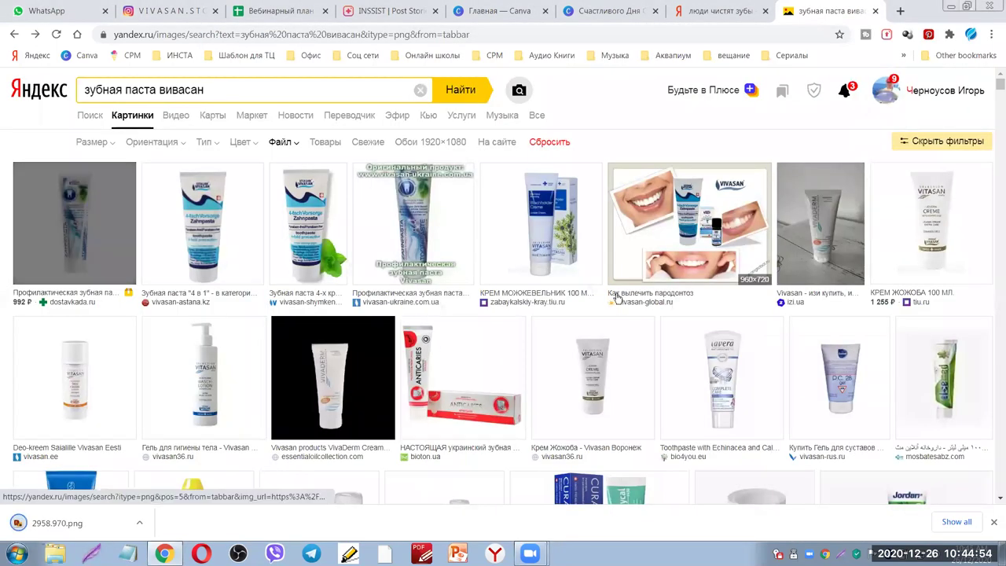
# Save the 250×250 blue-and-white Vivasan toothpaste image from vivasan-astana.kz to Downloads as 183410.png and return to the image results
pyautogui.click(924, 236)
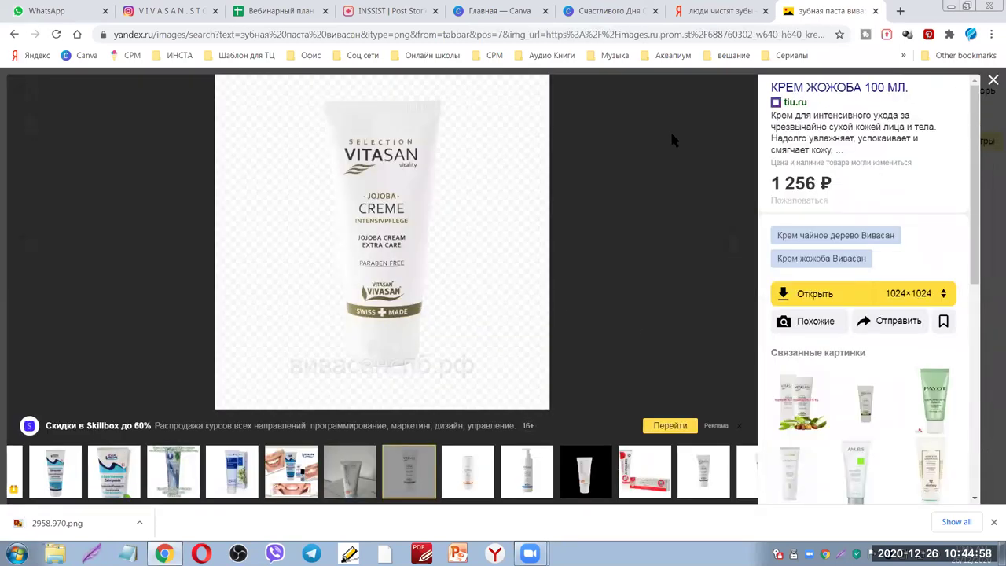
pyautogui.press('Escape')
pyautogui.click(222, 240)
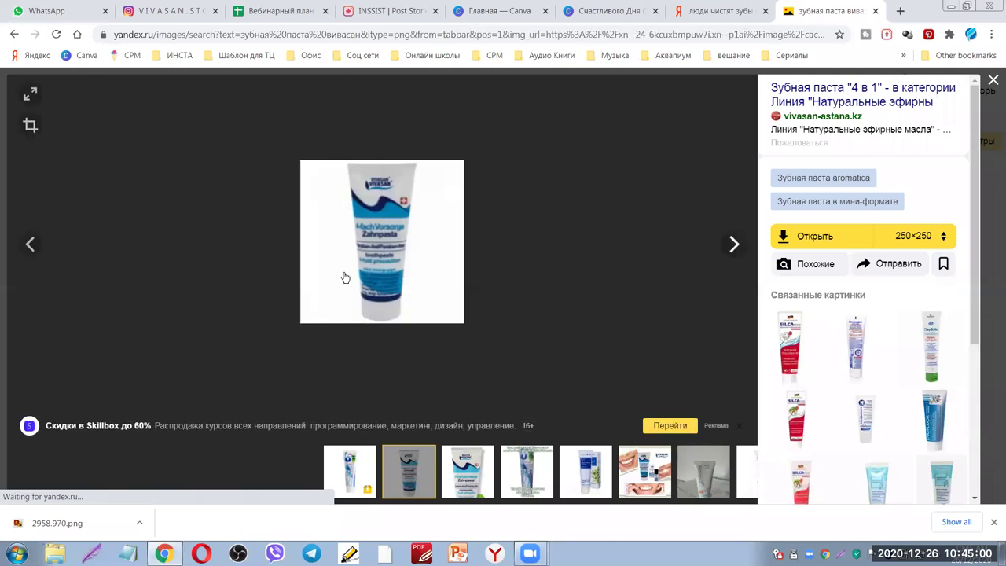
pyautogui.rightClick(363, 234)
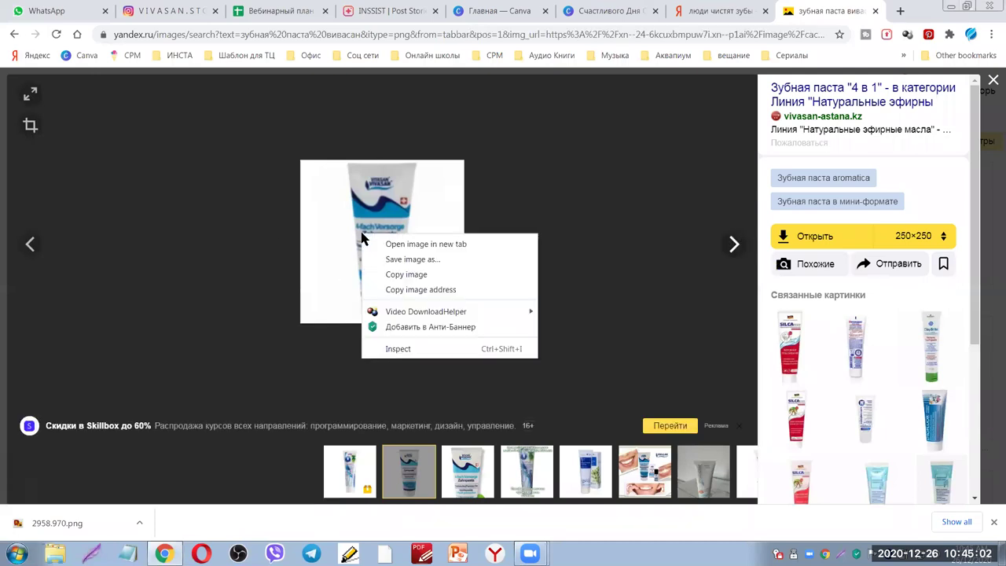
pyautogui.click(386, 260)
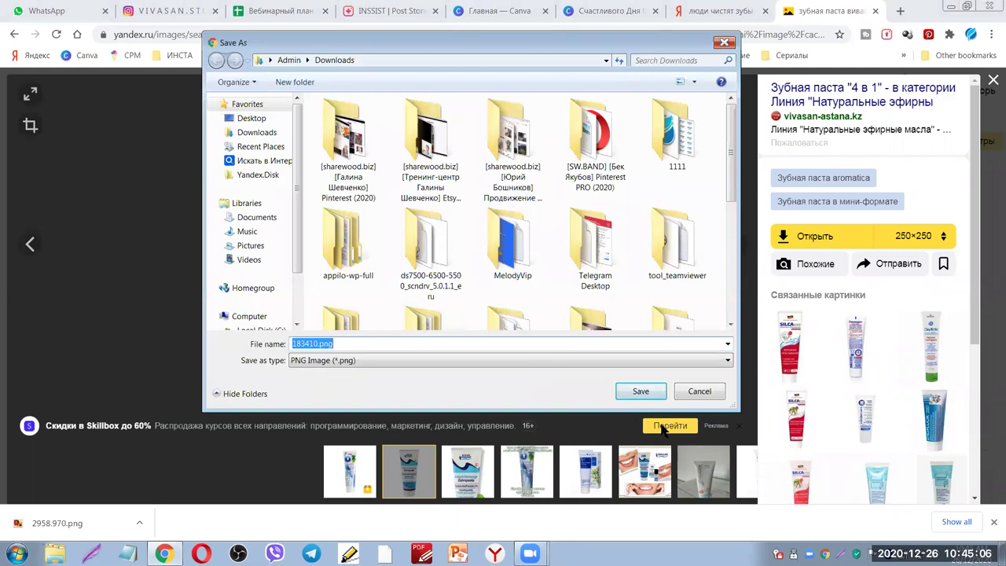
pyautogui.click(640, 391)
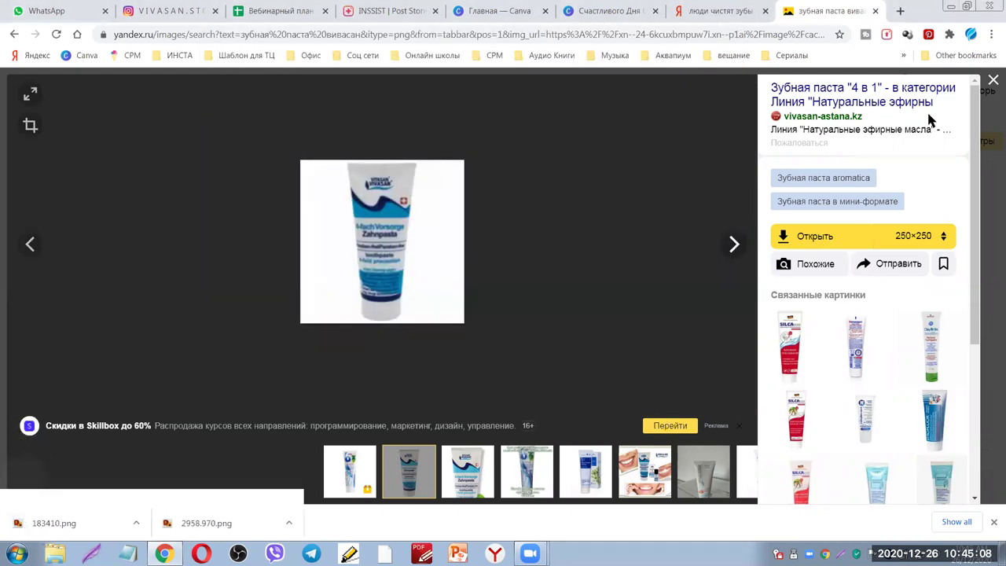
pyautogui.click(993, 80)
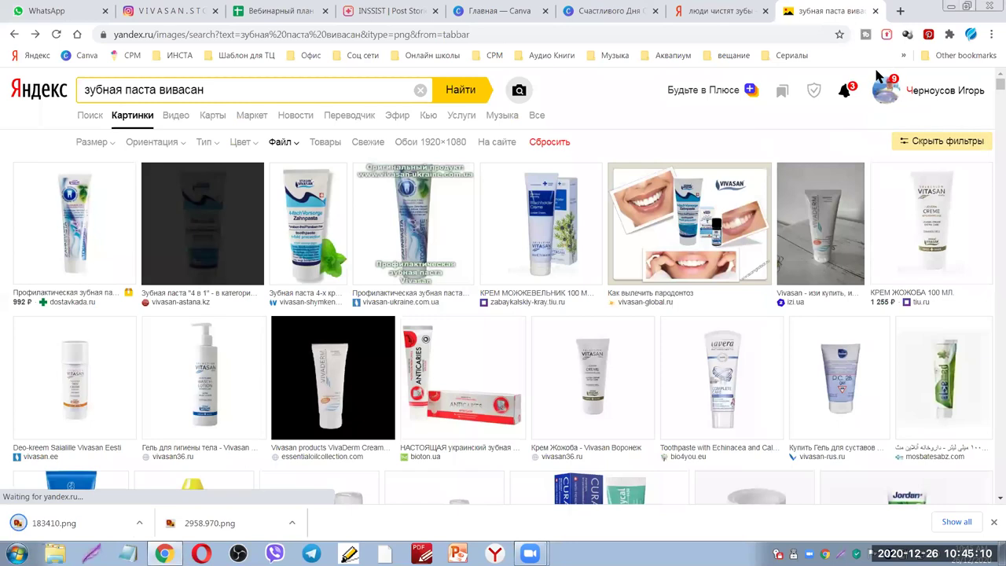
# Switch to the Canva design and upload 2958.970.png and 183410.png from the Downloads folder
pyautogui.click(609, 10)
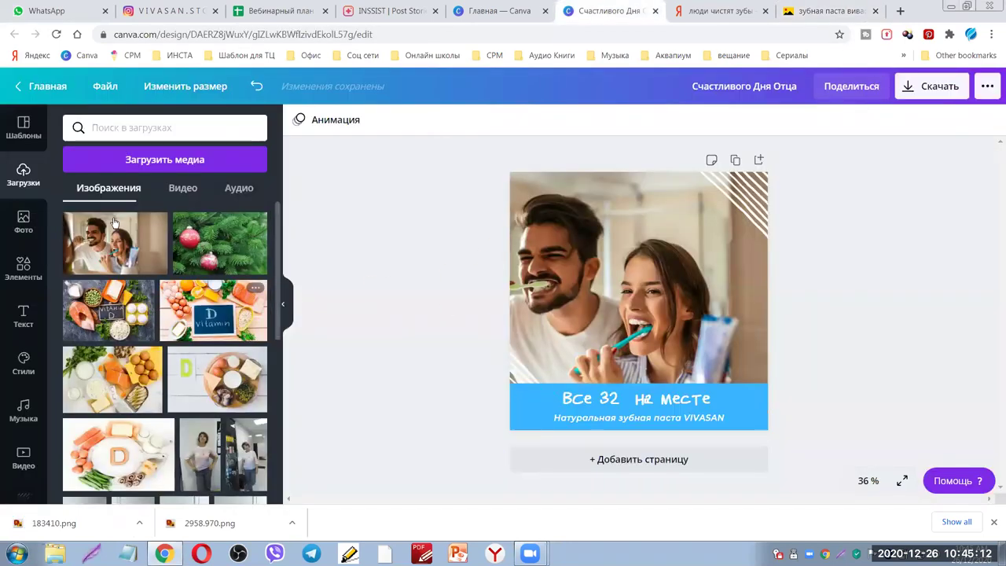
pyautogui.click(179, 164)
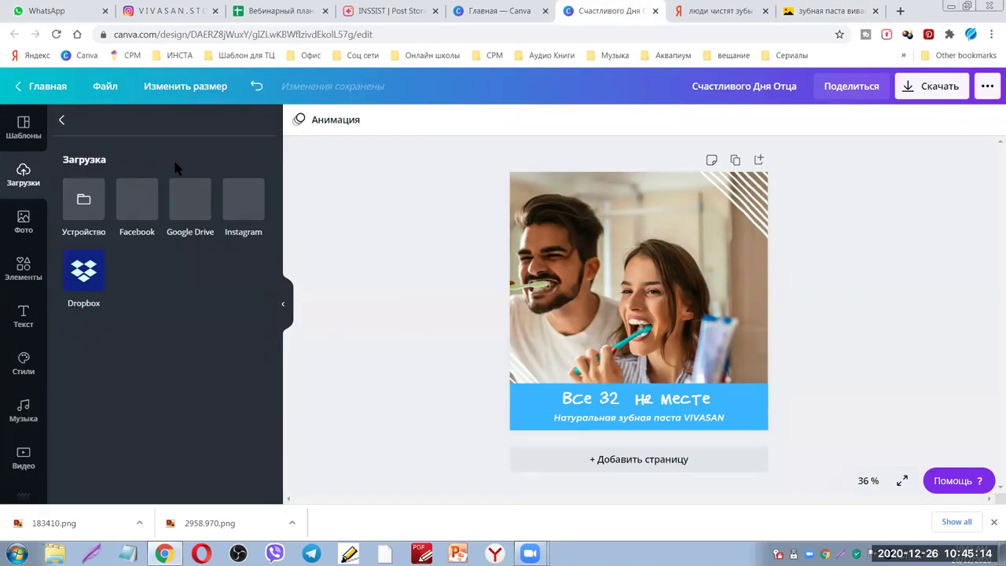
pyautogui.click(96, 216)
pyautogui.moveTo(731, 186); pyautogui.dragTo(730, 337)
pyautogui.click(437, 308)
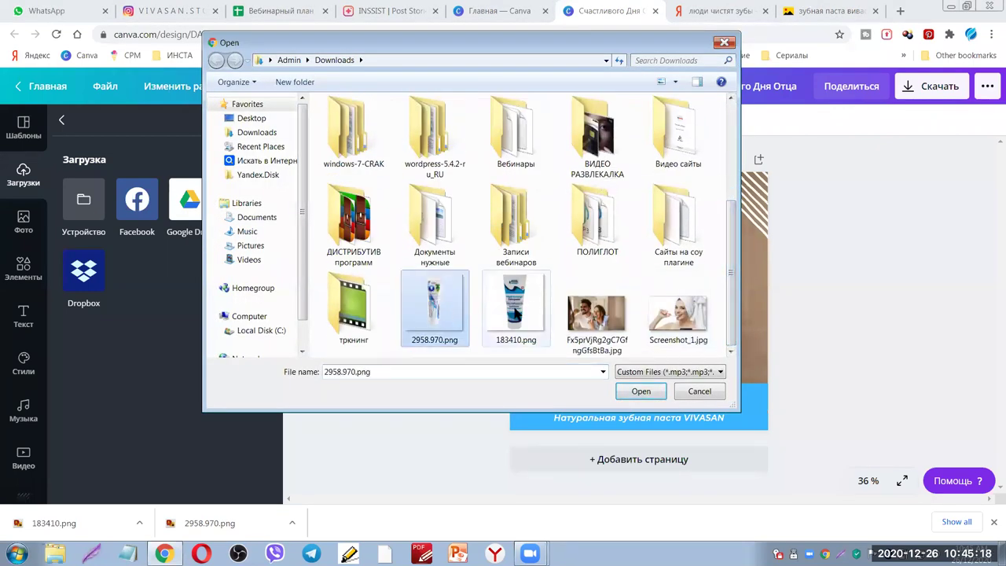
pyautogui.keyDown('ctrl'); pyautogui.click(523, 299); pyautogui.keyUp('ctrl')
pyautogui.click(638, 390)
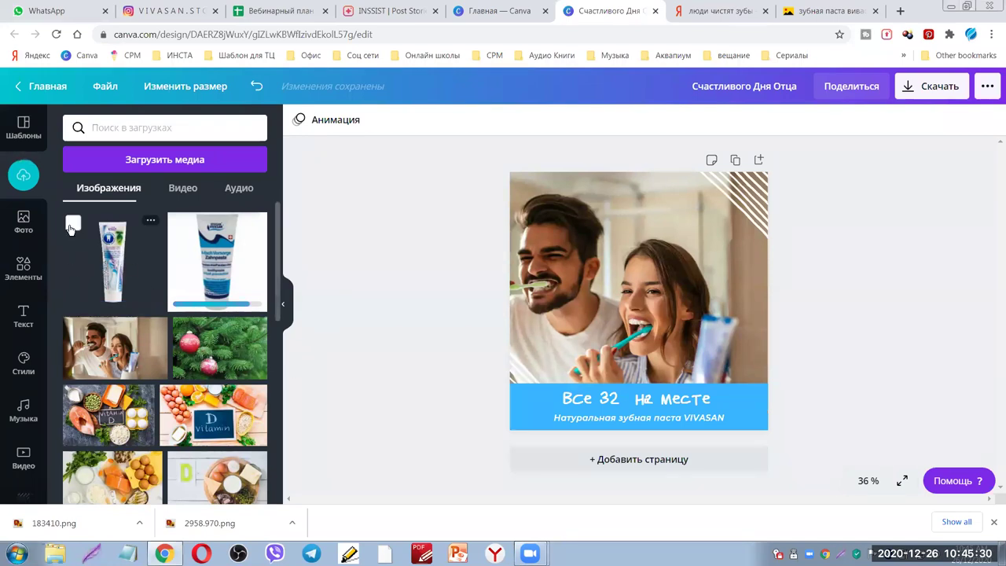
# Add the transparent toothpaste tube image to the page, shrink it, tilt it clockwise and place it over the blurred tube beside the woman
pyautogui.click(110, 259)
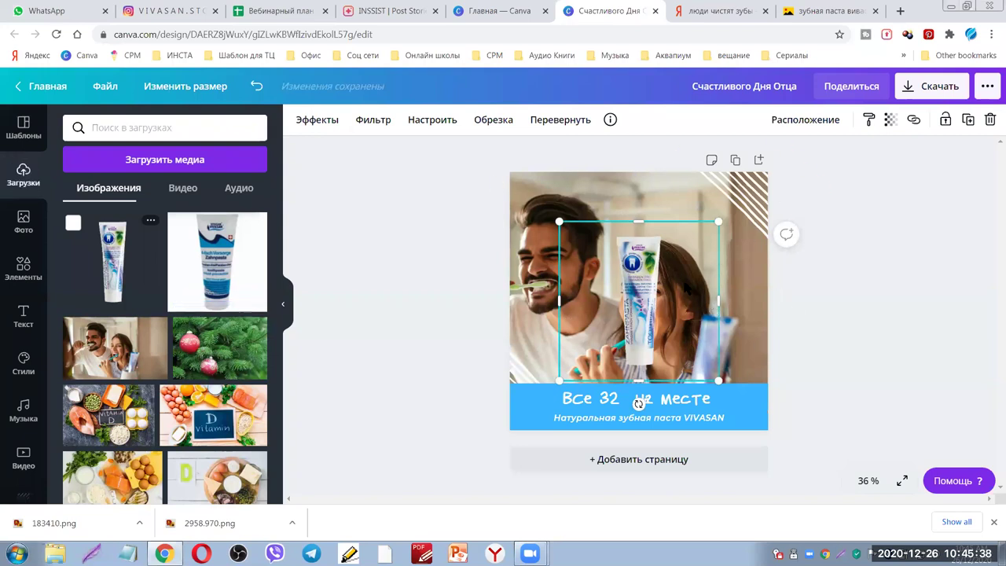
pyautogui.moveTo(559, 222); pyautogui.dragTo(591, 252)
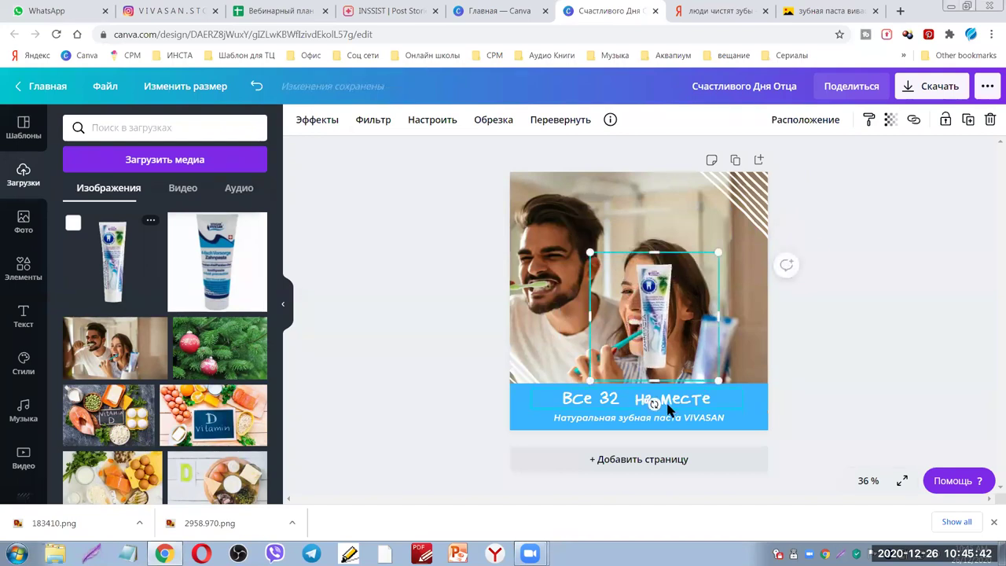
pyautogui.moveTo(651, 404); pyautogui.dragTo(625, 397)
pyautogui.moveTo(671, 325); pyautogui.dragTo(715, 341)
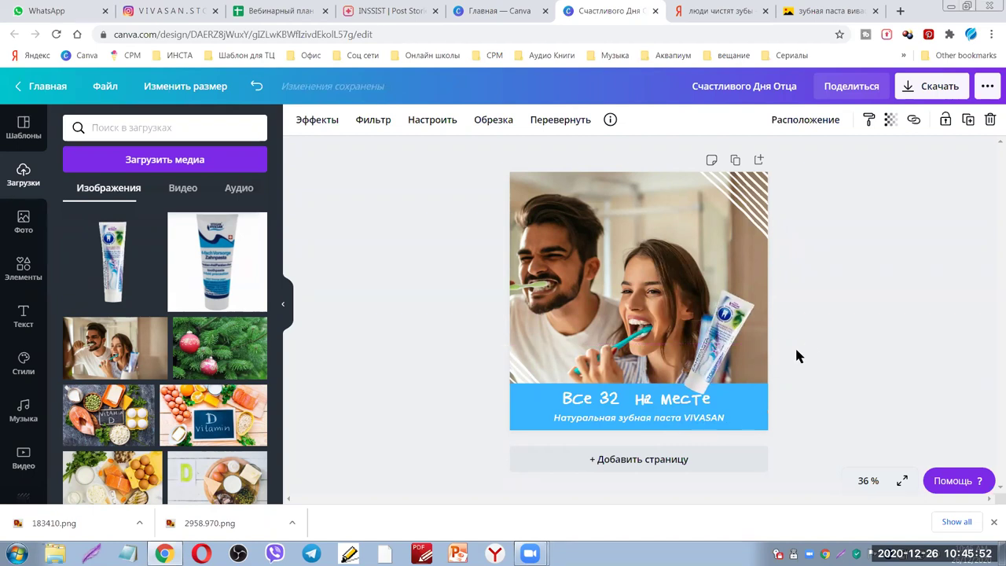
# Enlarge the tilted toothpaste tube slightly and reposition it to cover the blurred tube in the photo
pyautogui.moveTo(678, 248); pyautogui.dragTo(681, 241)
pyautogui.moveTo(726, 290); pyautogui.dragTo(711, 329)
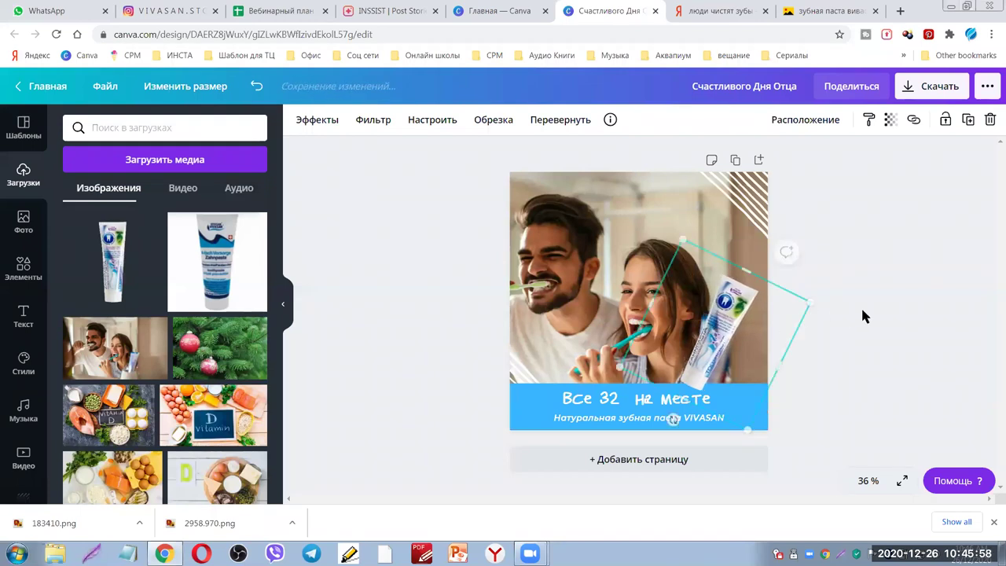
pyautogui.click(874, 321)
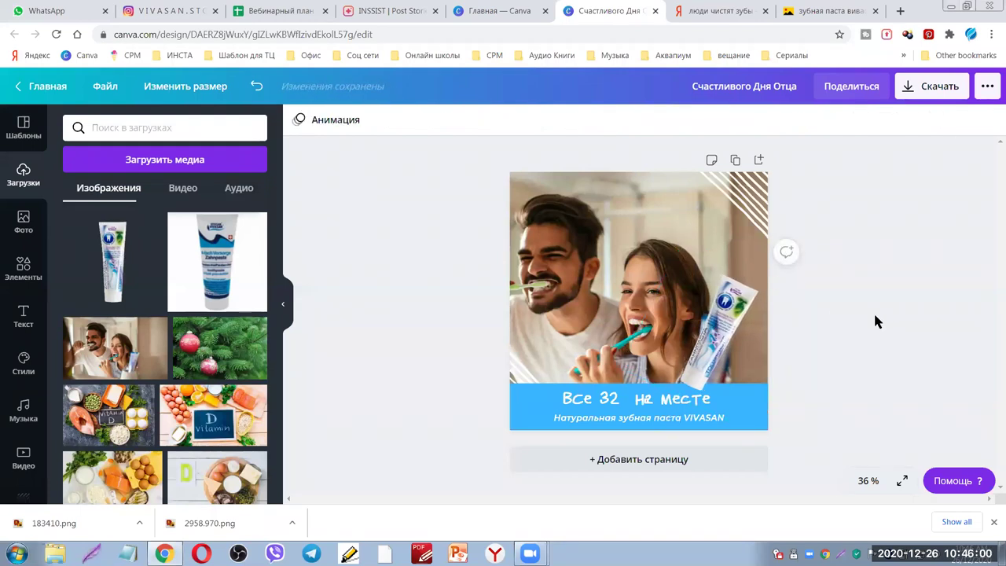
pyautogui.click(728, 329)
pyautogui.moveTo(729, 328); pyautogui.dragTo(716, 319)
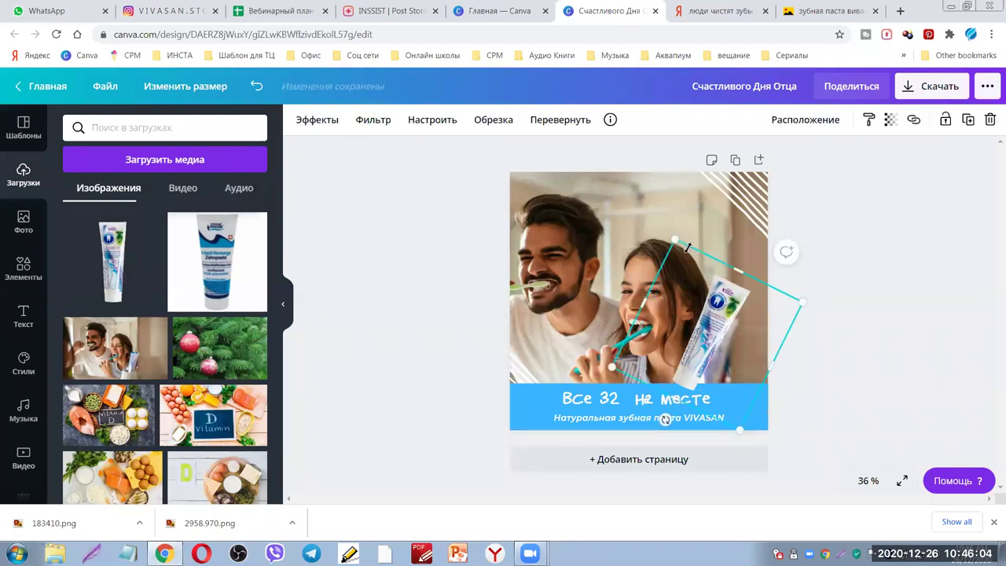
pyautogui.moveTo(688, 248); pyautogui.dragTo(705, 332)
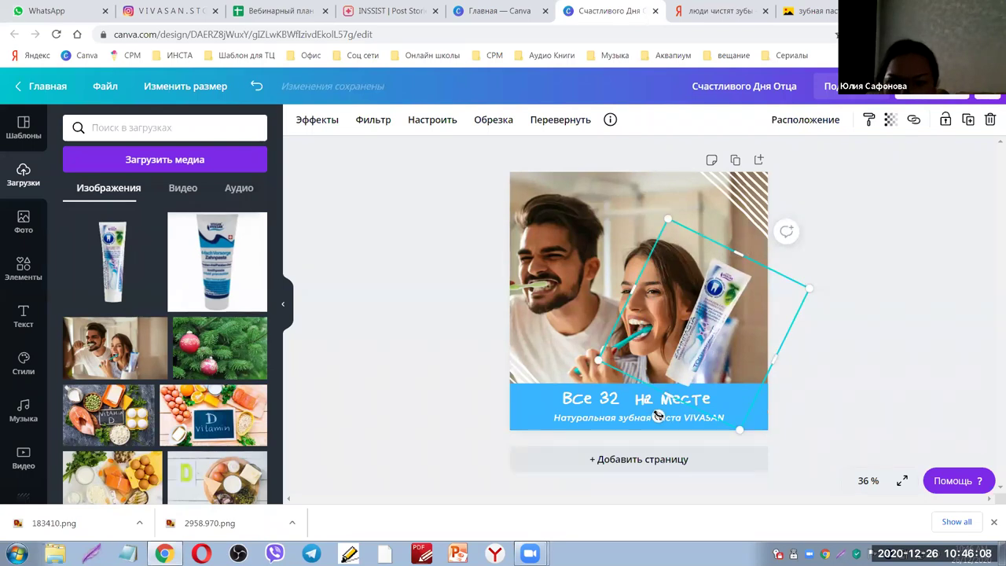
pyautogui.moveTo(711, 352); pyautogui.dragTo(719, 349)
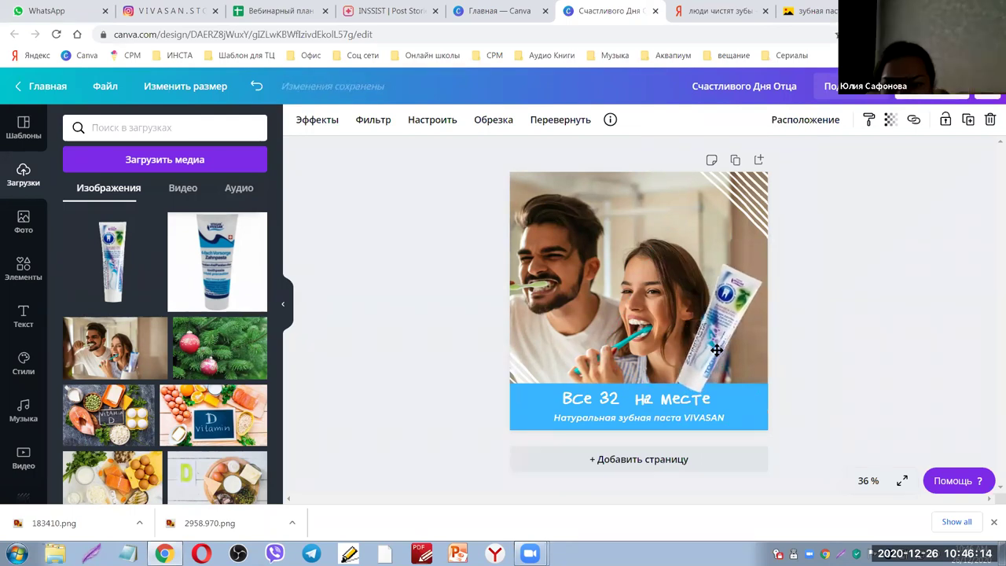
pyautogui.click(898, 337)
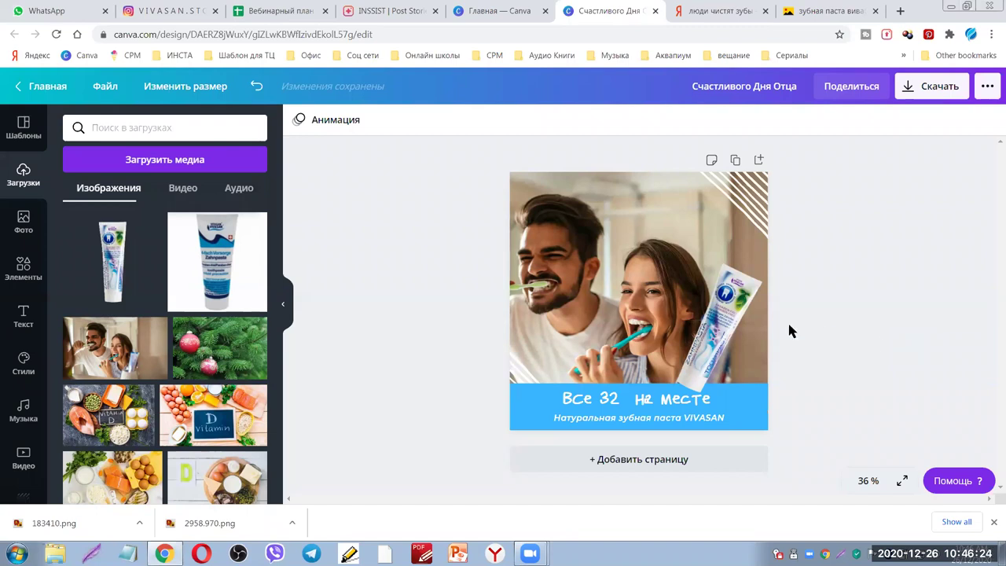
# Send the toothpaste tube backward so its lower end sits behind the blue caption band
pyautogui.click(740, 334)
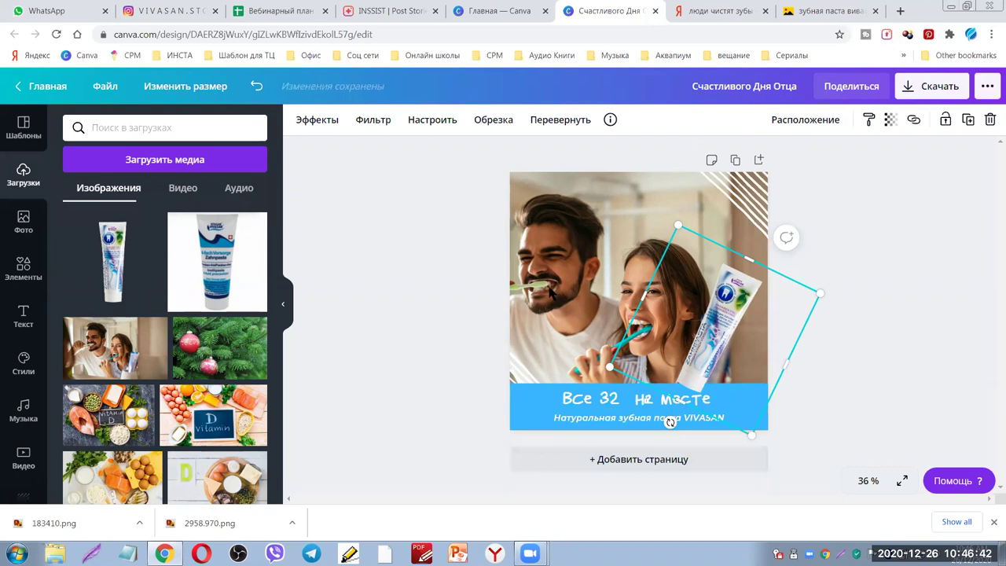
pyautogui.click(804, 120)
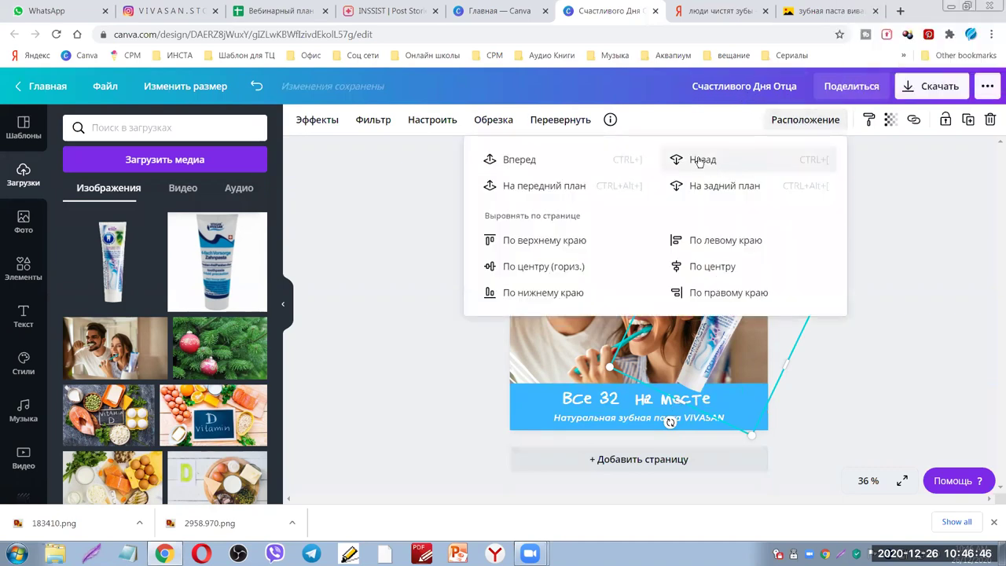
pyautogui.click(743, 174)
pyautogui.click(899, 343)
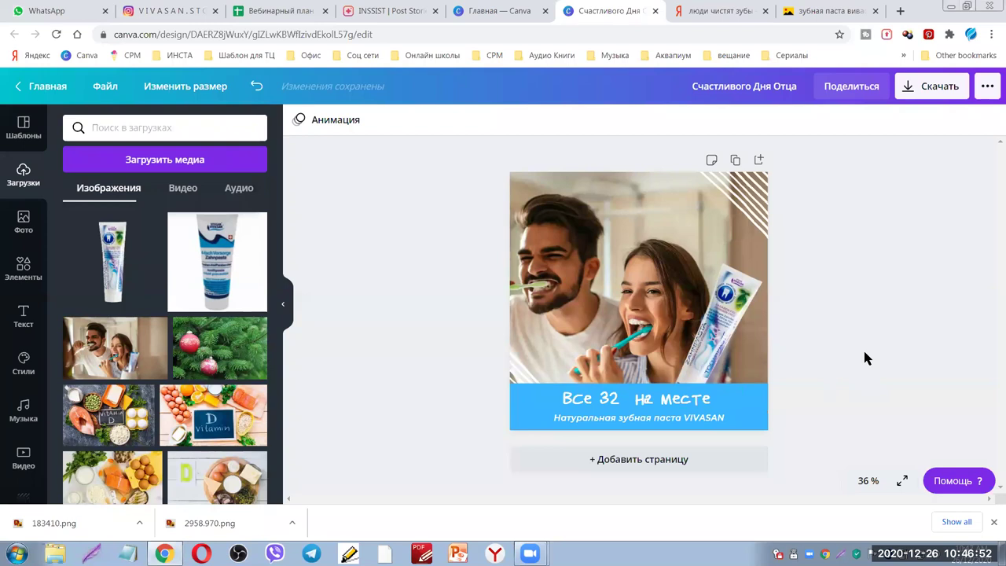
# Bring the toothpaste tube forward so it overlaps the blue caption band
pyautogui.click(732, 324)
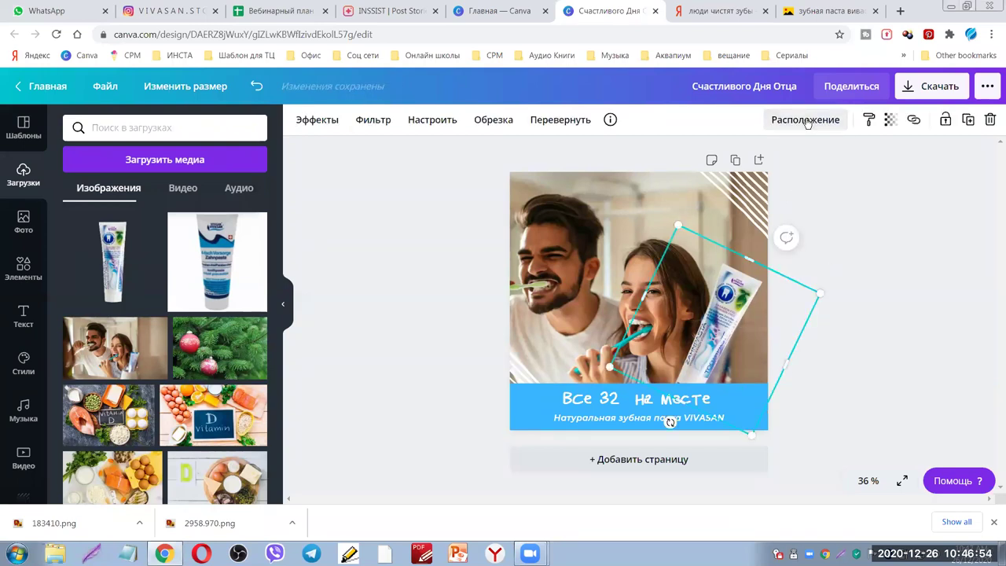
pyautogui.click(805, 122)
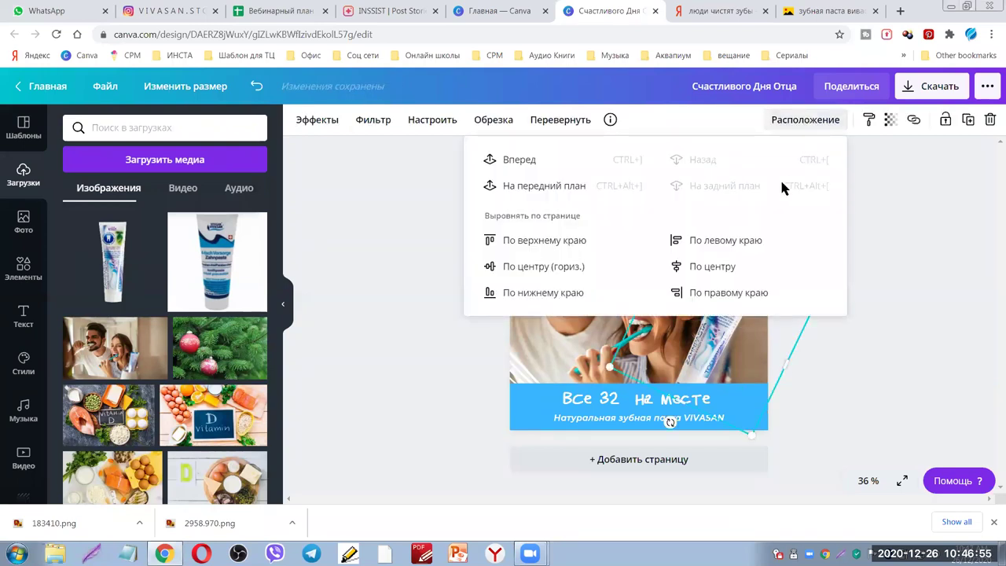
pyautogui.click(510, 161)
pyautogui.click(891, 355)
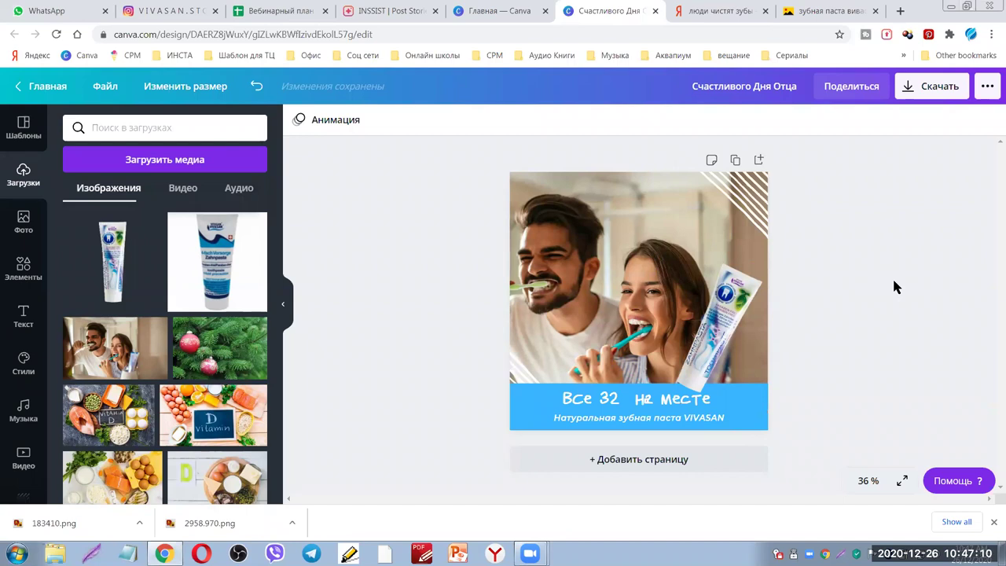
# Check the layering and alignment options for the white diagonal stripes in the design's upper-right corner
pyautogui.click(756, 198)
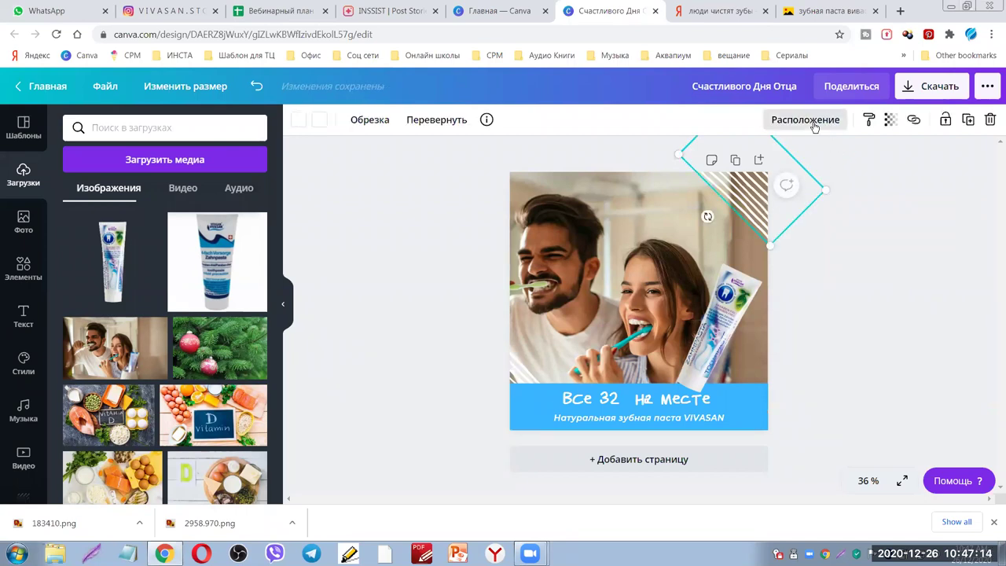
pyautogui.click(812, 121)
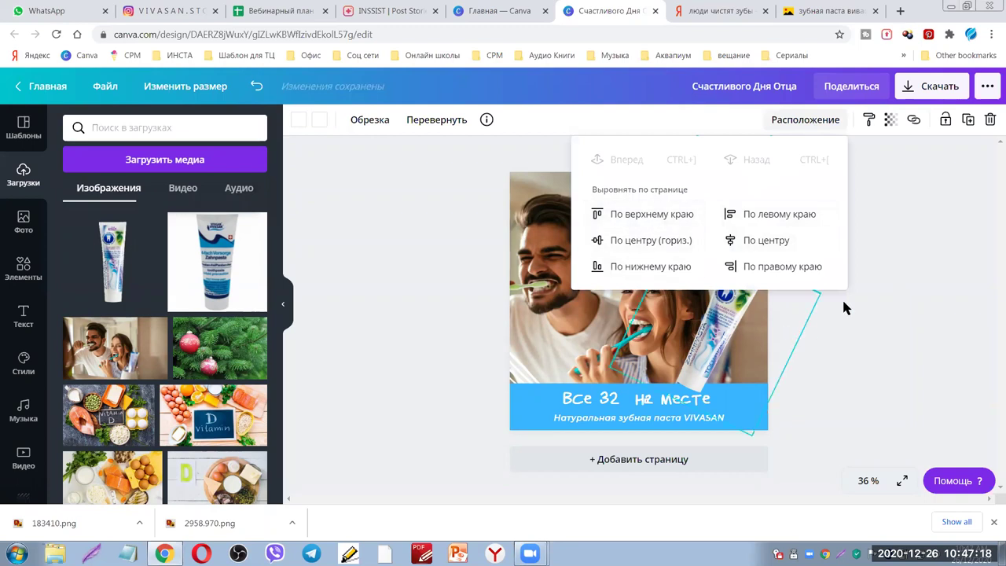
pyautogui.click(864, 366)
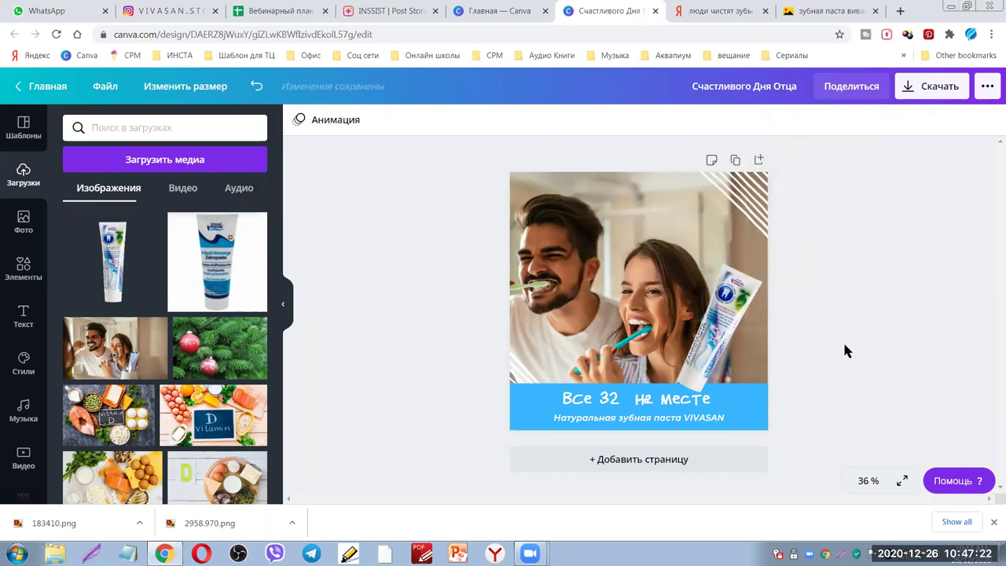
# Replace the tilted tube with the white-background Vivasan tube from the uploads, cropping its sides and placing it over the blurred tube
pyautogui.click(720, 344)
pyautogui.press('Delete')
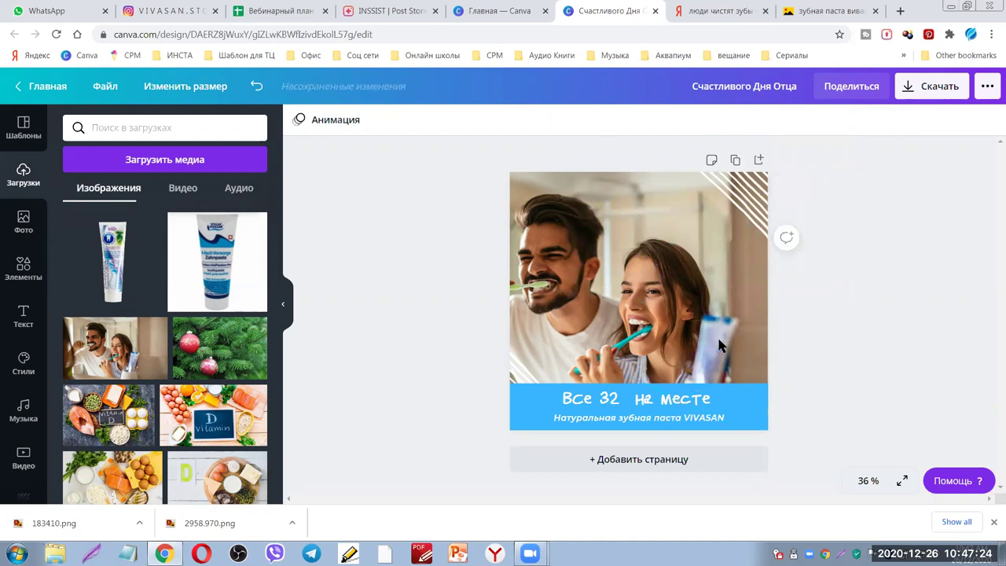
pyautogui.click(222, 262)
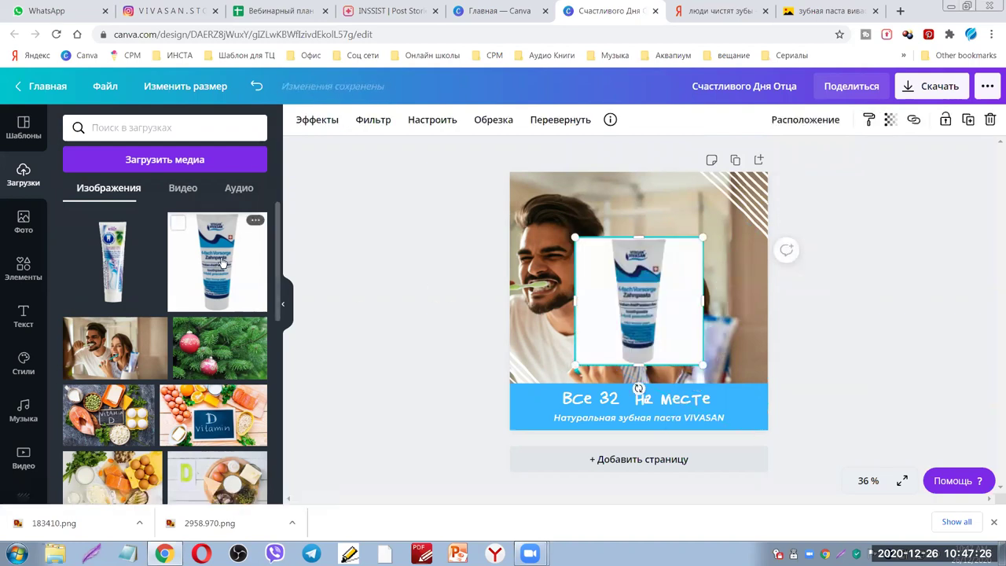
pyautogui.moveTo(644, 303); pyautogui.dragTo(670, 317)
pyautogui.moveTo(753, 317); pyautogui.dragTo(731, 318)
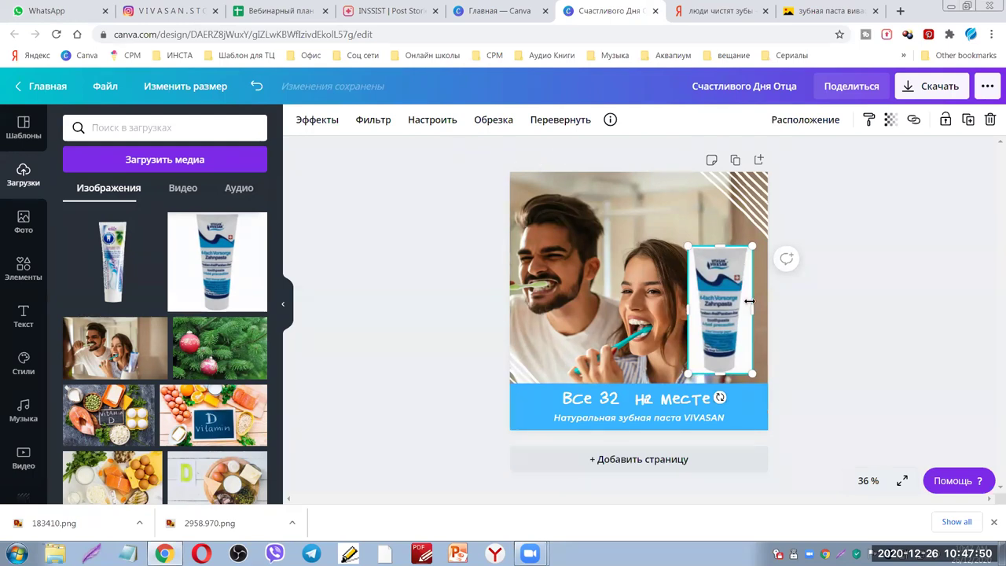
# Try to remove the white background of the cropped toothpaste image with Background Remover
pyautogui.click(316, 122)
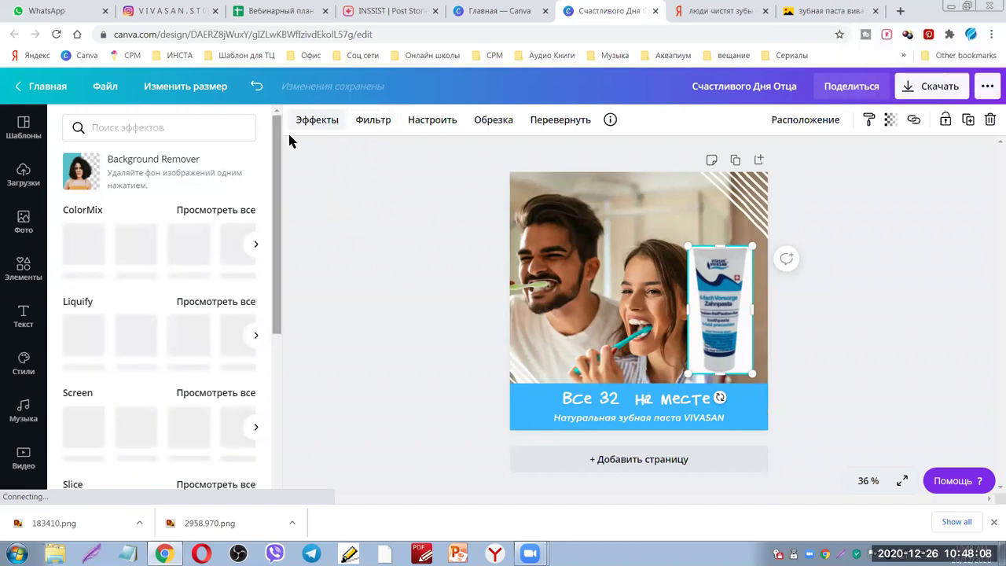
pyautogui.click(132, 173)
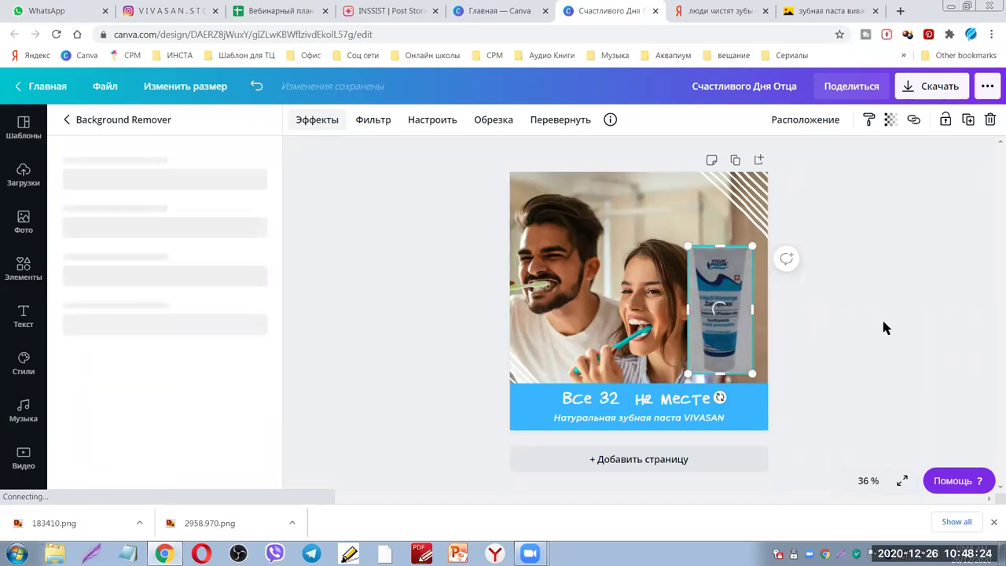
# Switch to remove.bg in a new browser tab, upload 183410.png from Downloads to remove its background, and close the site
pyautogui.click(901, 11)
pyautogui.click(172, 58)
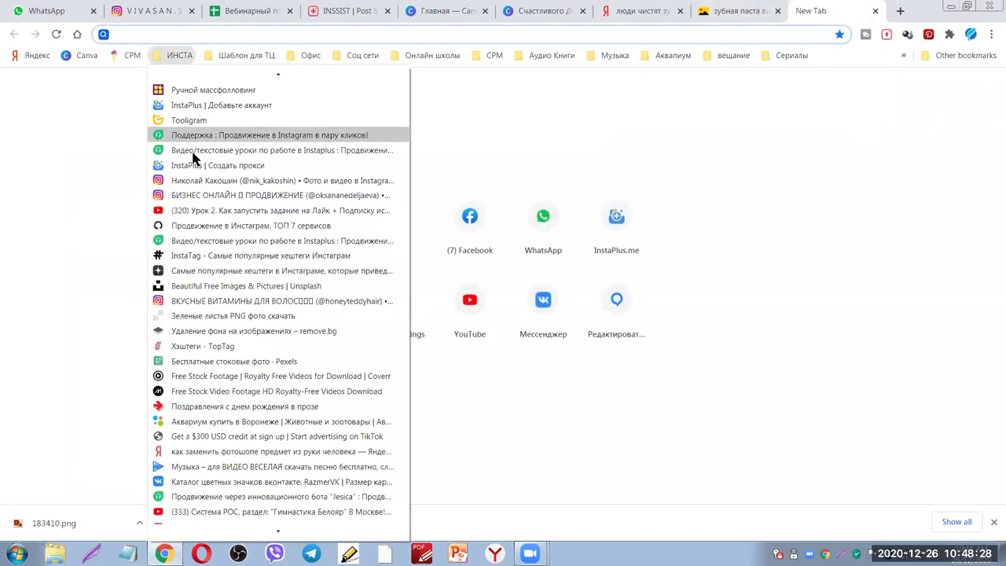
pyautogui.click(196, 332)
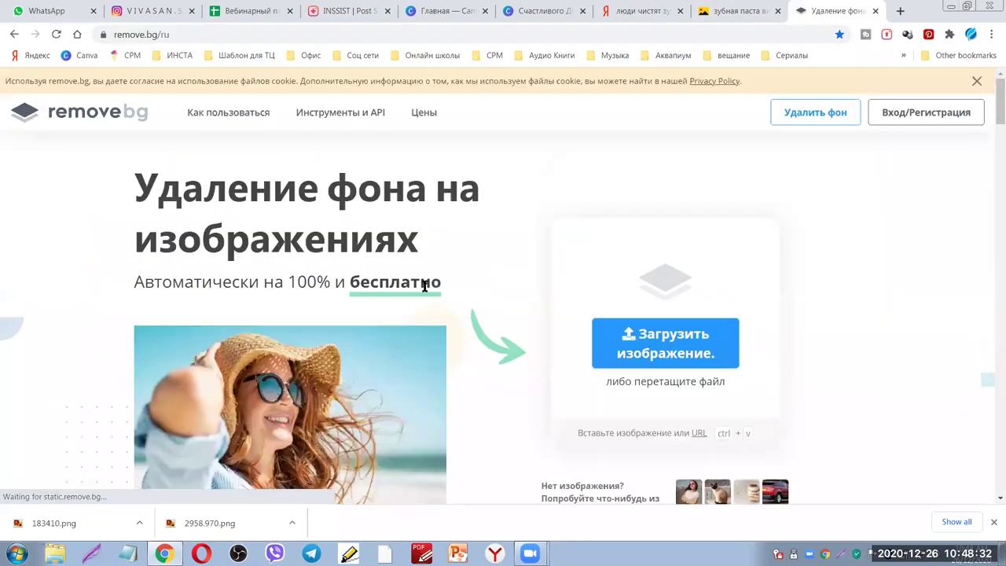
pyautogui.click(975, 83)
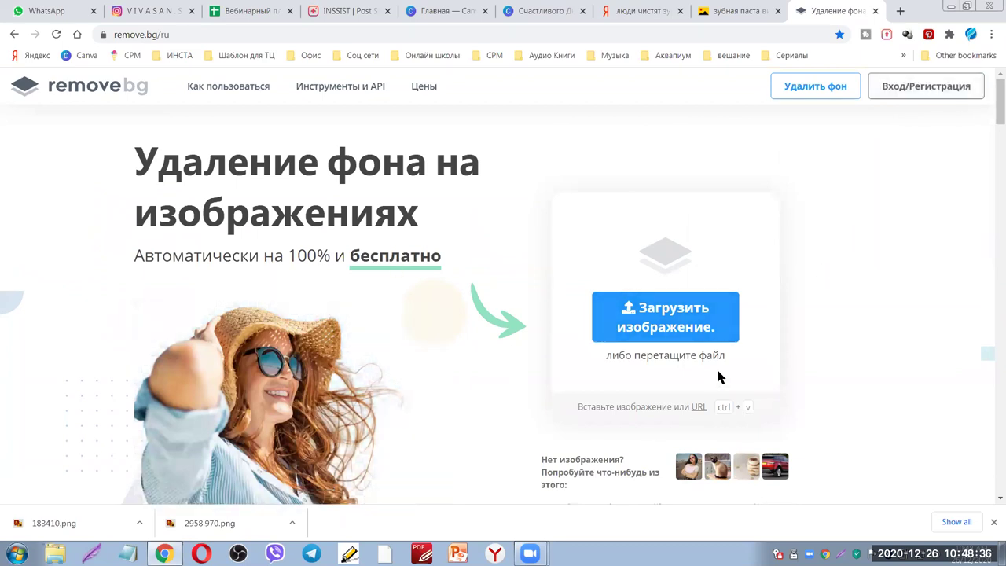
pyautogui.click(667, 321)
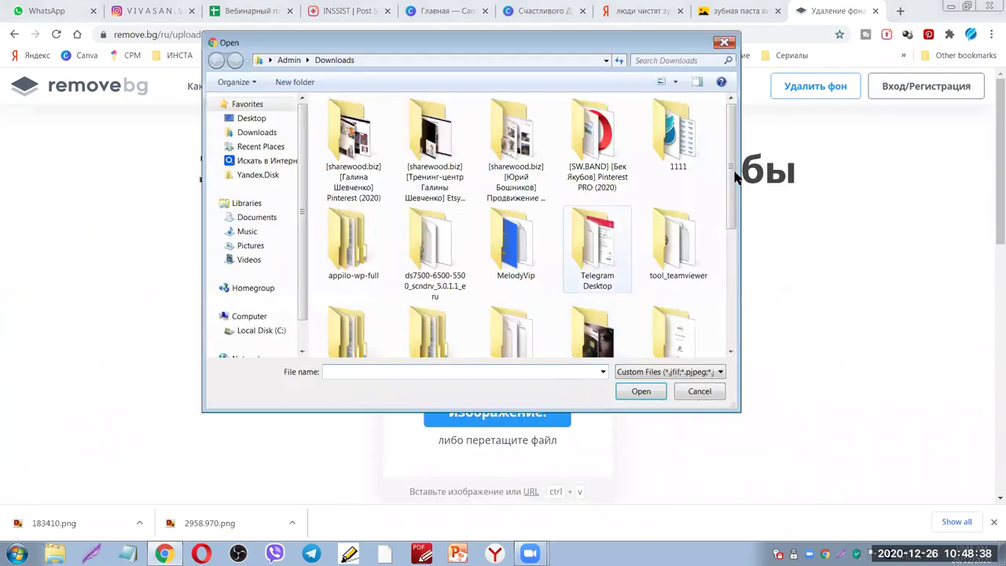
pyautogui.moveTo(730, 186); pyautogui.dragTo(730, 326)
pyautogui.click(516, 308)
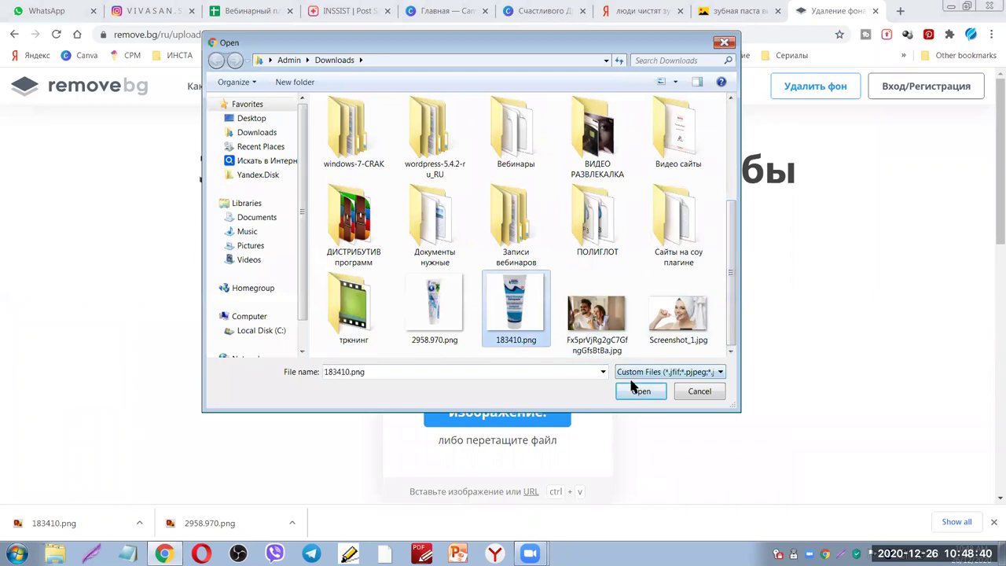
pyautogui.click(638, 391)
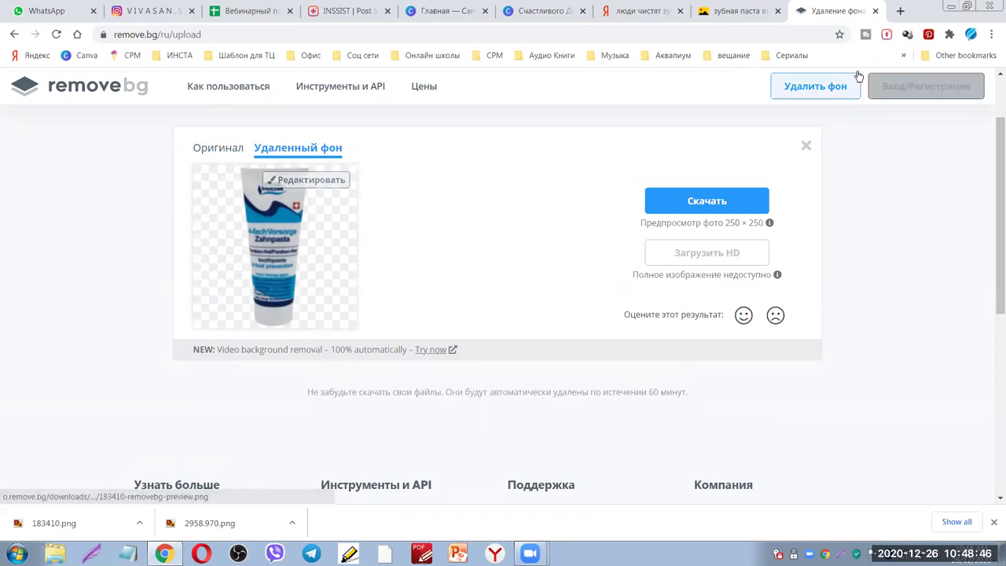
pyautogui.click(875, 11)
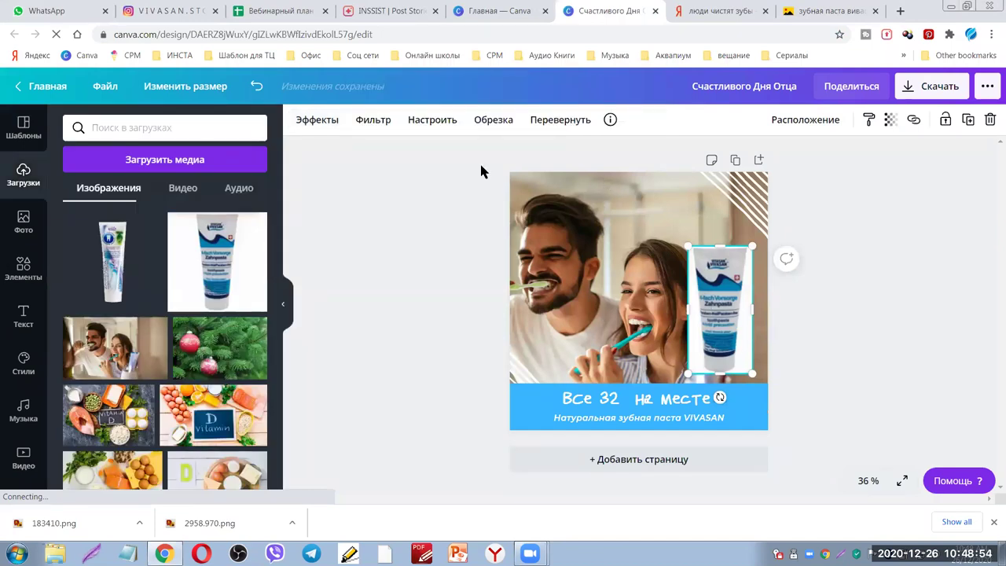
# Retry Background Remover on the cropped toothpaste image in the Canva design and dismiss the browser's downloads bar
pyautogui.click(306, 127)
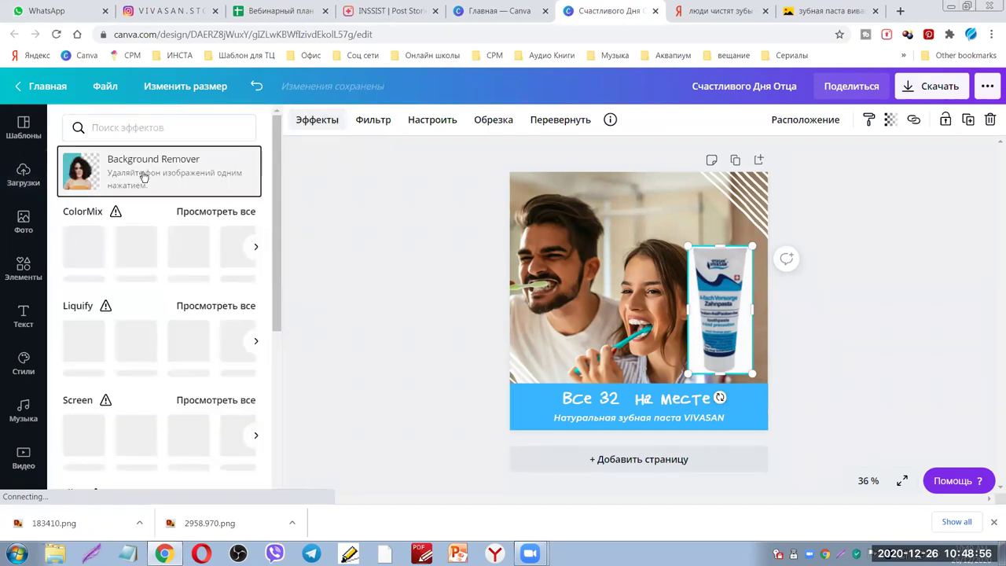
pyautogui.click(144, 178)
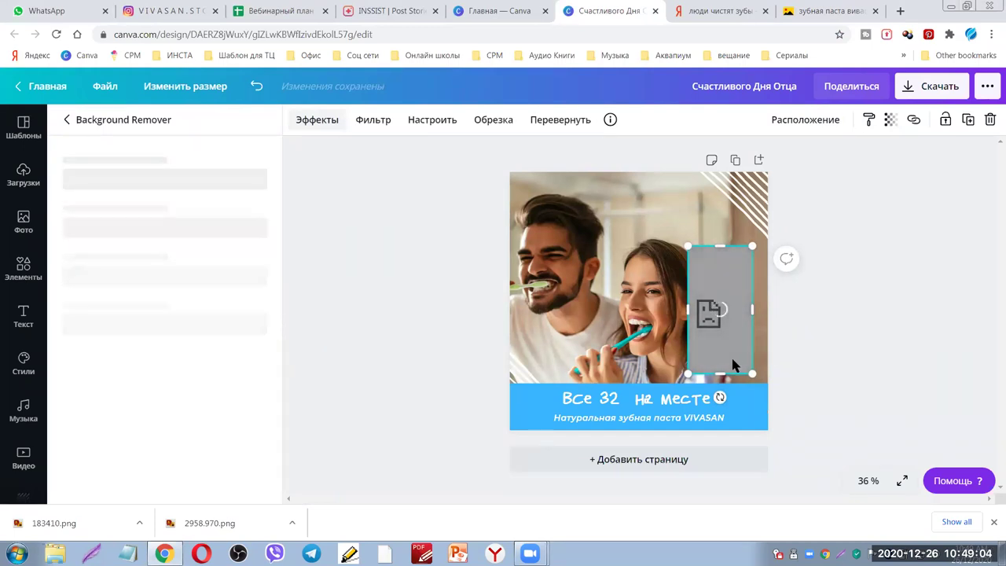
pyautogui.click(992, 524)
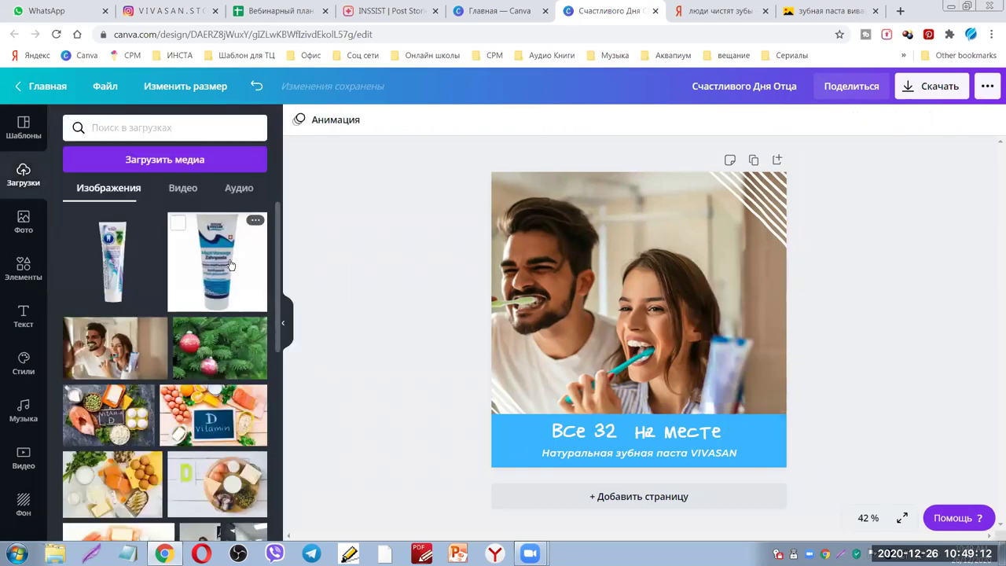
# Add the white-background tube from the uploads again, try Background Remover on it, and delete it from the design
pyautogui.click(217, 257)
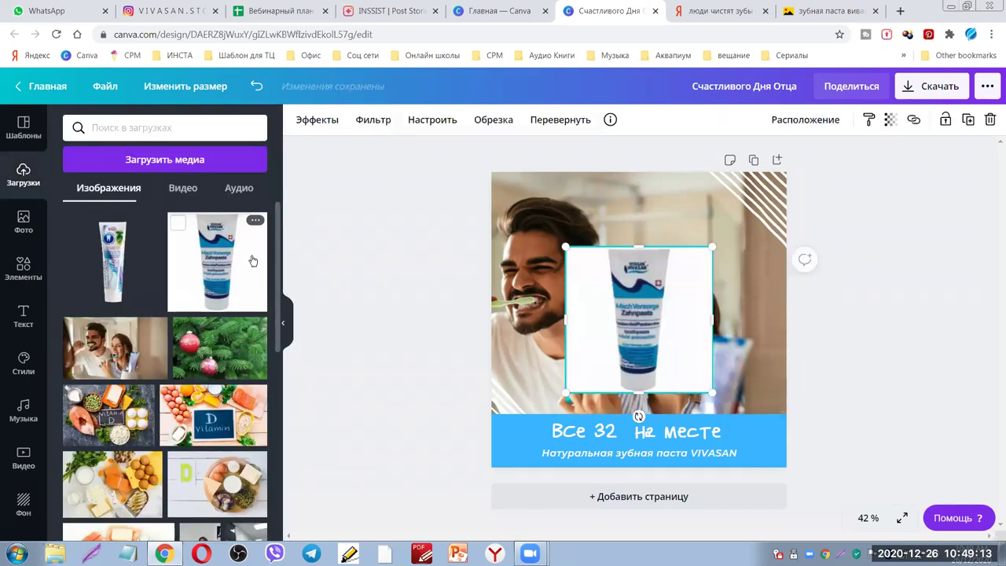
pyautogui.click(306, 125)
pyautogui.click(157, 168)
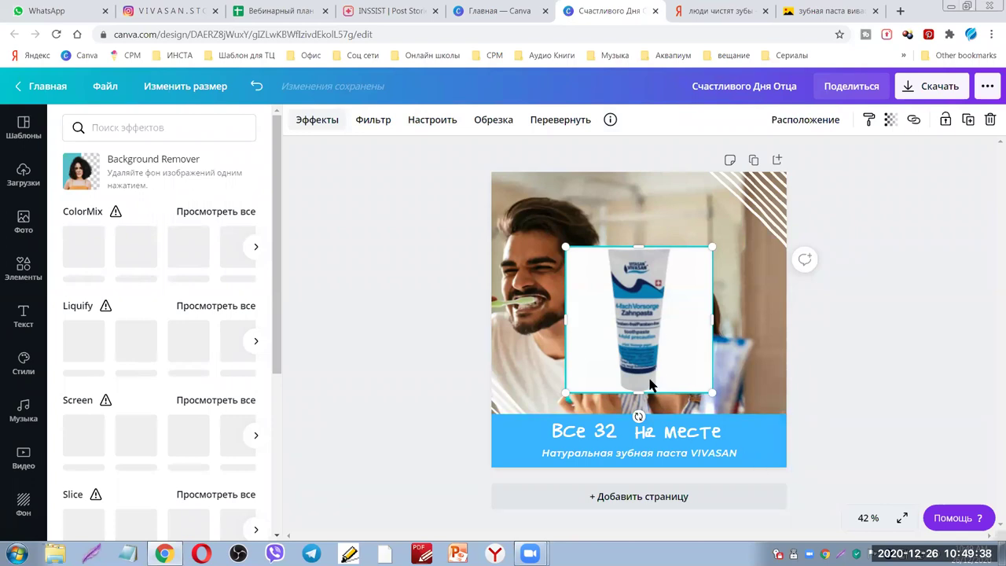
pyautogui.press('Delete')
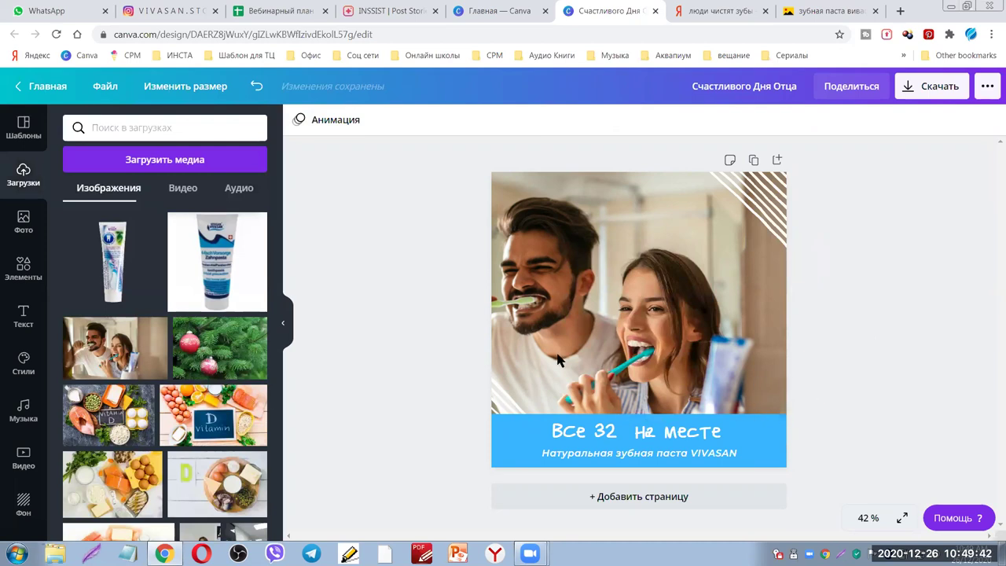
# Add the transparent-background toothpaste tube from the uploads, tilt it, place it over the blurred tube and enlarge it slightly
pyautogui.click(116, 274)
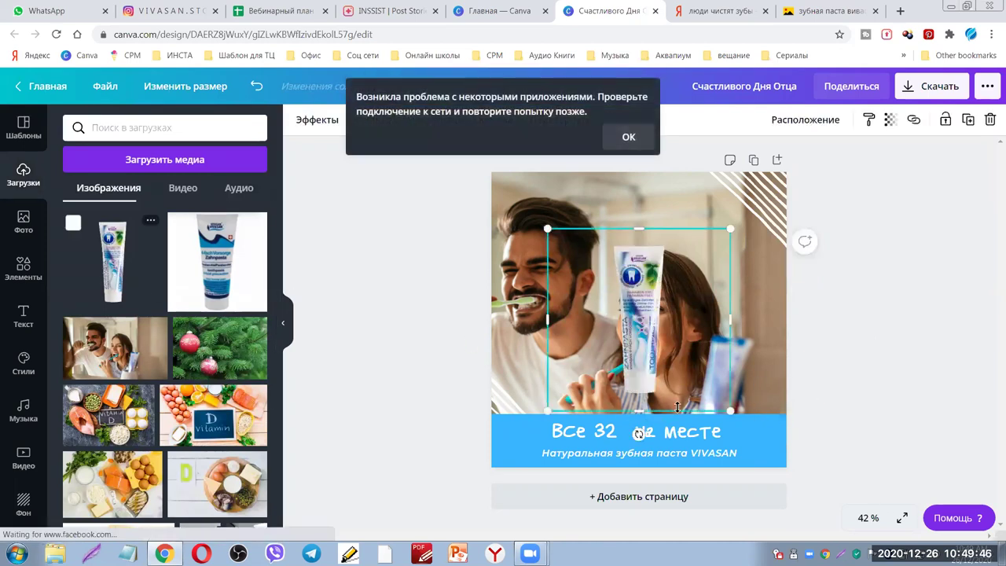
pyautogui.moveTo(639, 433); pyautogui.dragTo(611, 441)
pyautogui.moveTo(683, 324); pyautogui.dragTo(743, 337)
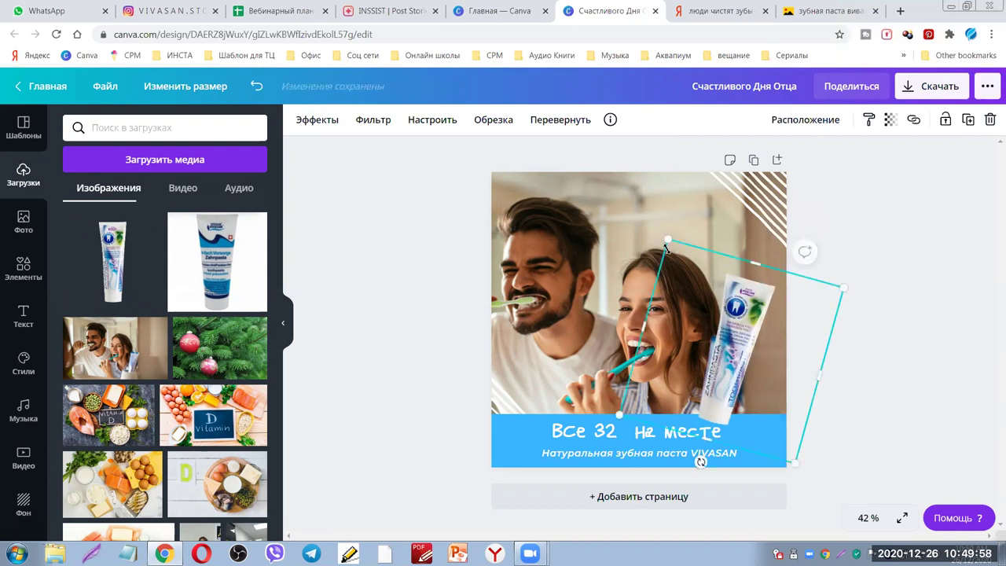
pyautogui.moveTo(666, 240); pyautogui.dragTo(664, 232)
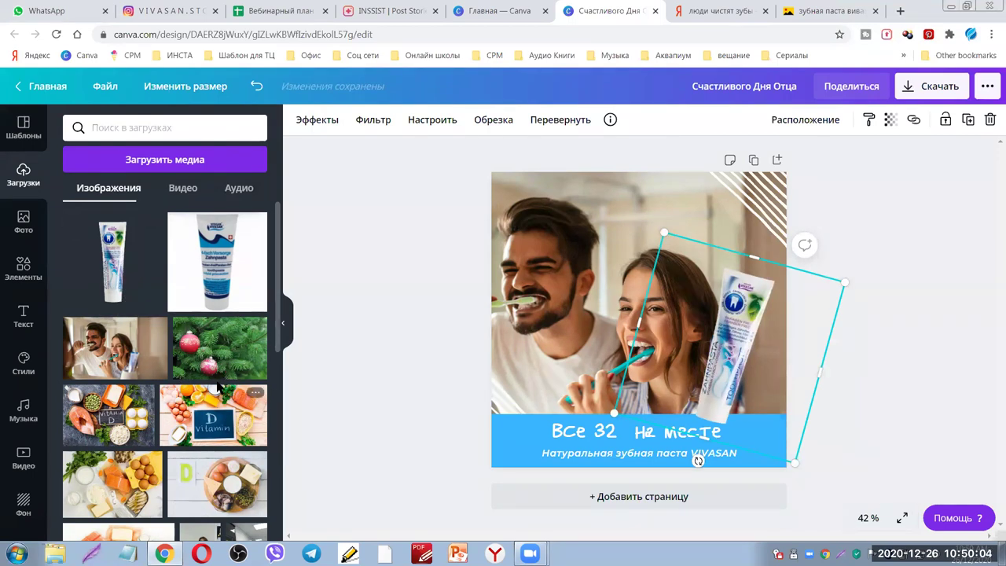
# Check the file options of the uploaded Christmas tree image, leaving the image as is
pyautogui.click(255, 326)
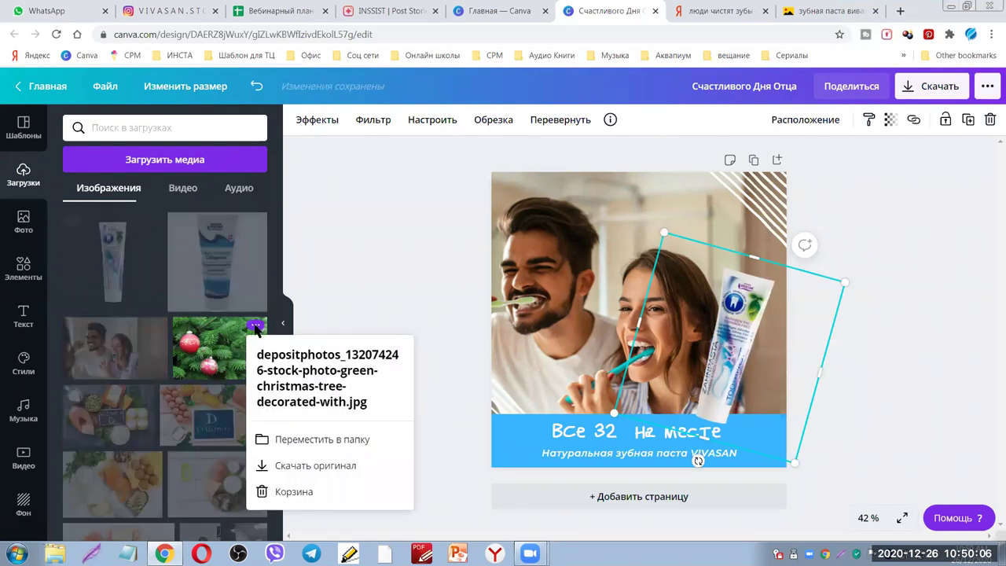
pyautogui.click(376, 267)
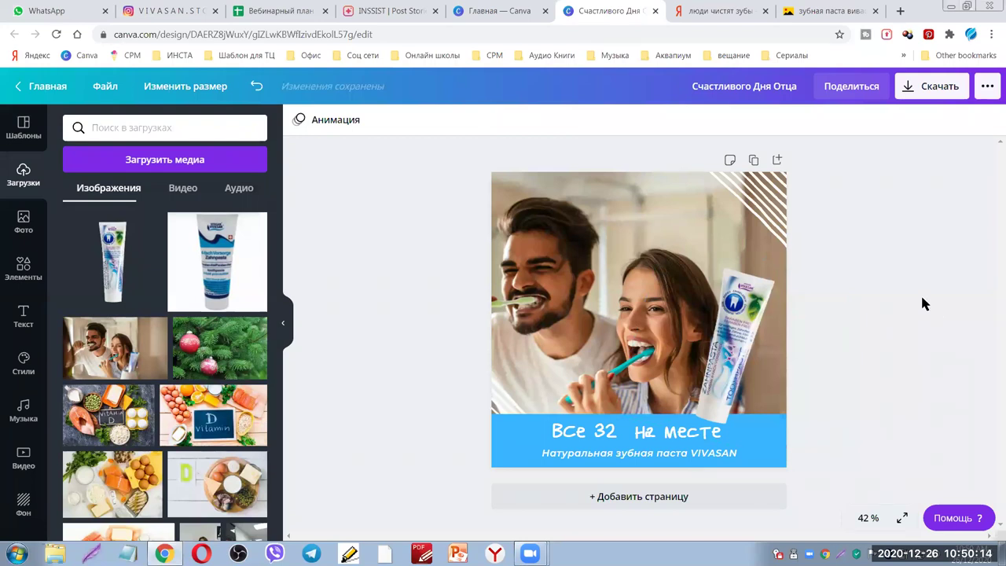
# Review the product post designs on the vivasan.store Instagram page and return to the Canva design
pyautogui.click(161, 11)
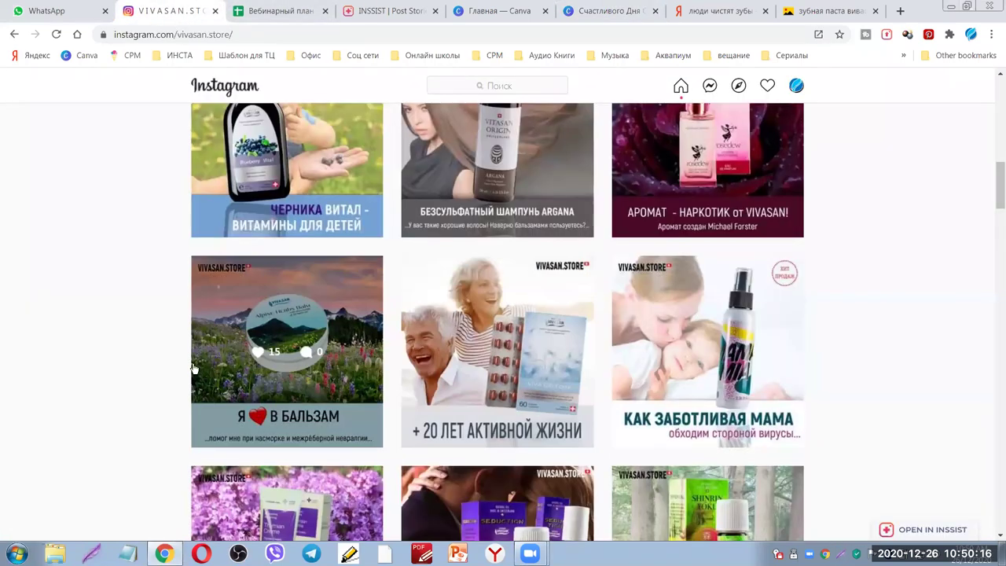
pyautogui.scroll(-2, 841, 350)
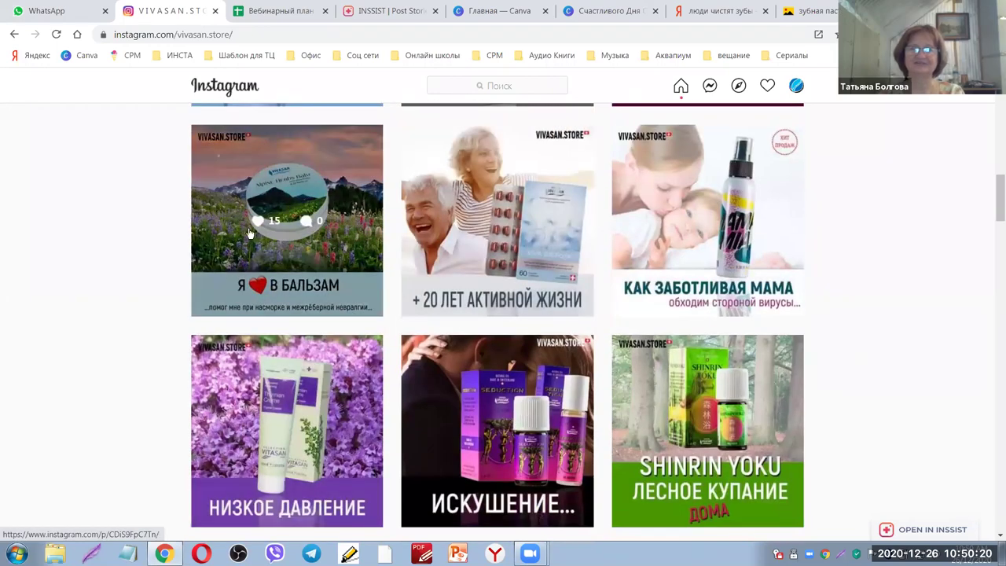
pyautogui.scroll(-2, 228, 338)
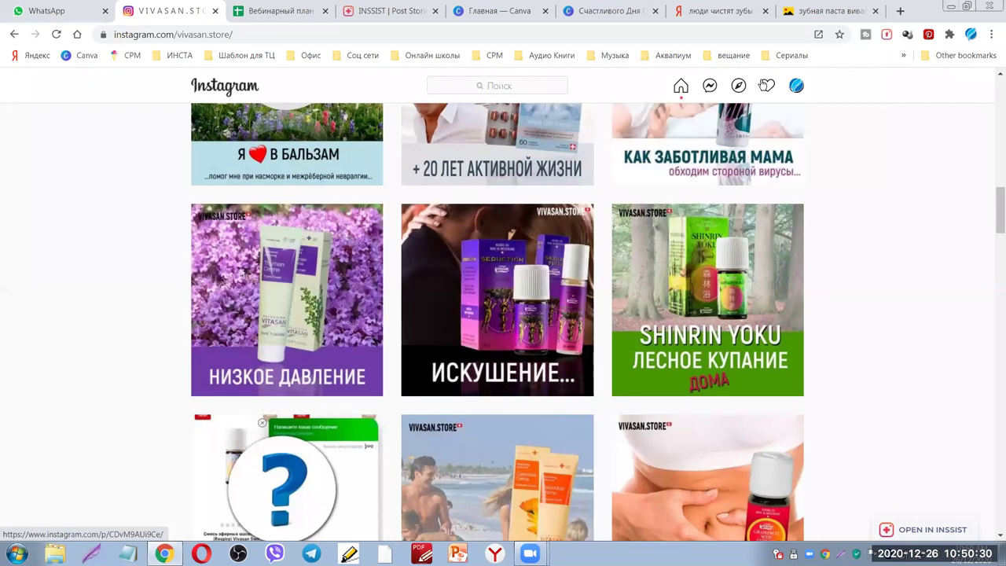
pyautogui.click(605, 14)
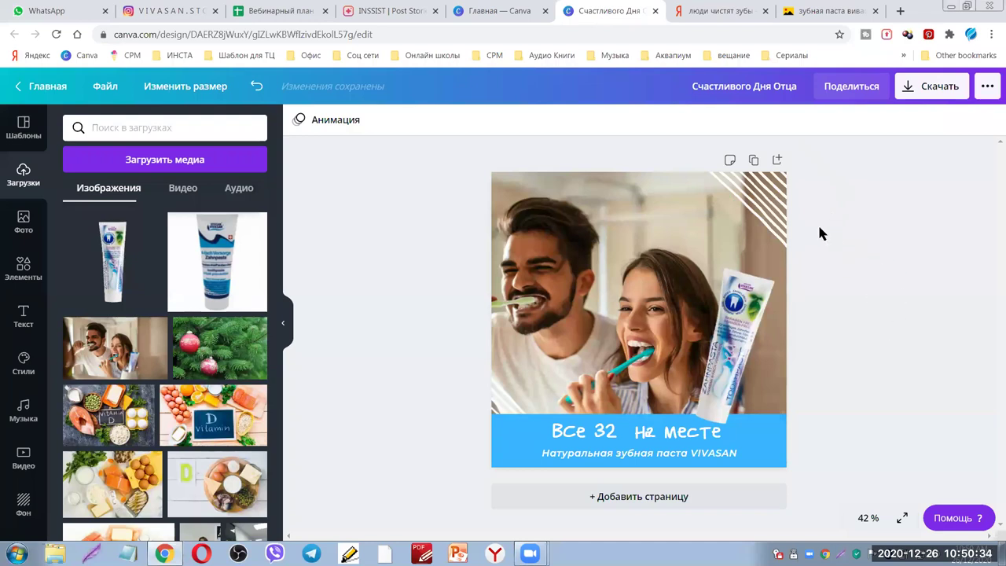
# Move the white diagonal stripes slightly further into the design's upper-right corner
pyautogui.click(772, 209)
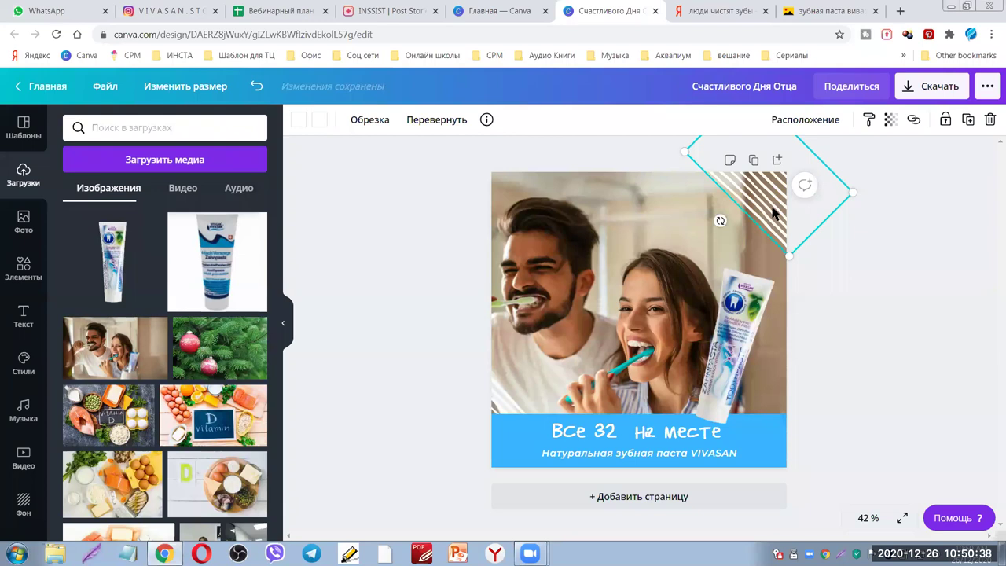
pyautogui.moveTo(769, 217); pyautogui.dragTo(783, 210)
pyautogui.click(886, 213)
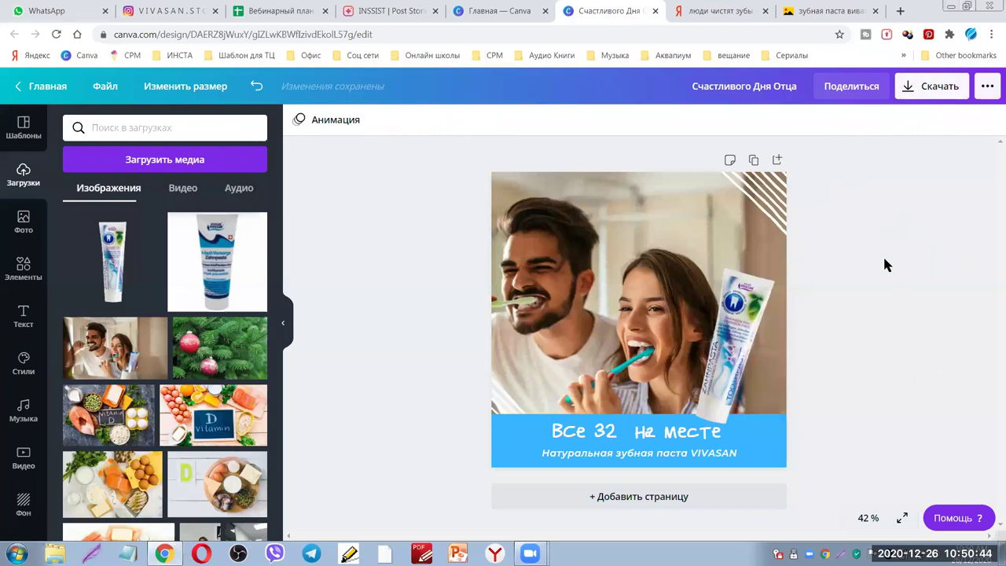
# Check the design's download settings for file type and size without downloading it
pyautogui.click(933, 91)
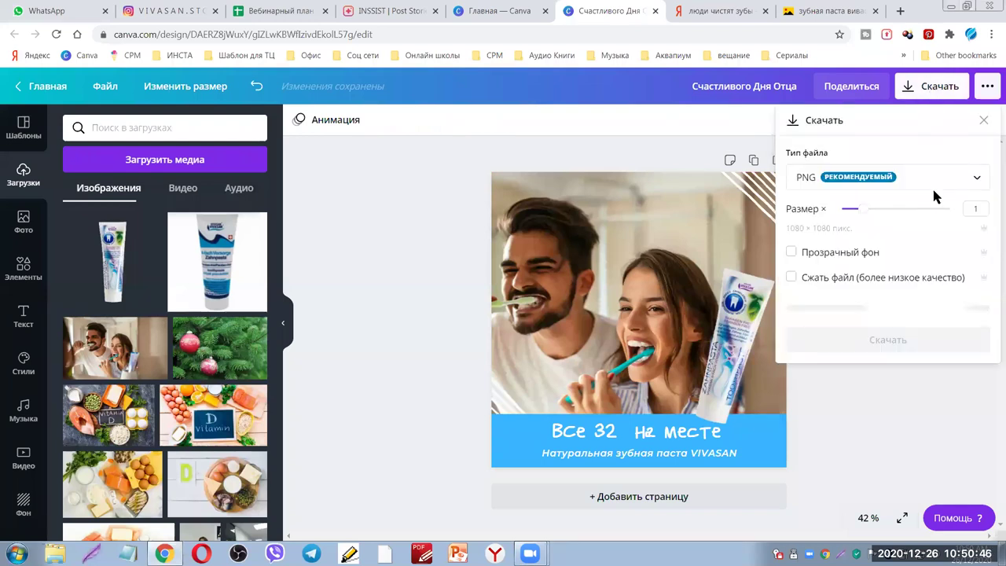
pyautogui.click(870, 403)
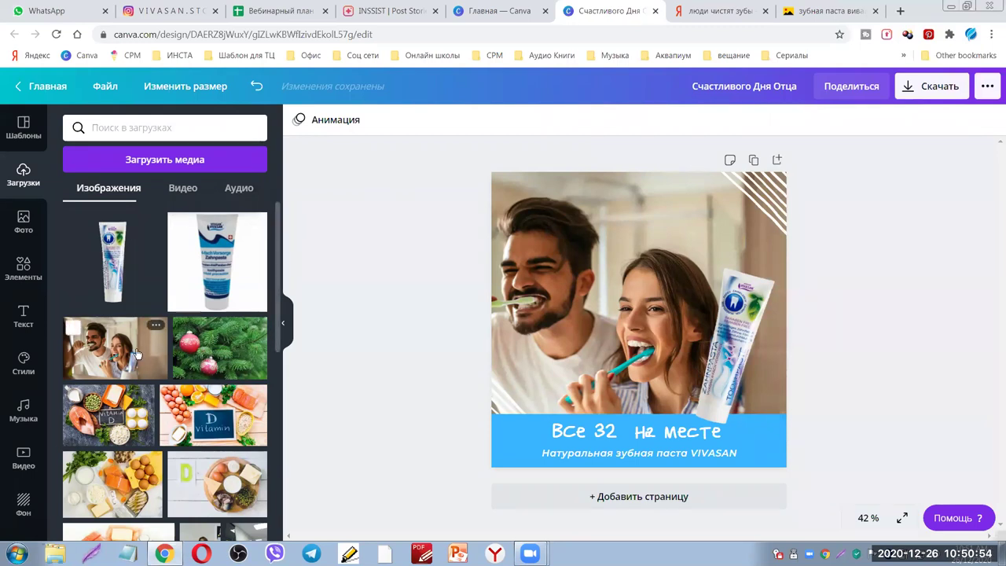
# Look through the library of uploaded images down to the older files and back up to the recent ones
pyautogui.scroll(-15, 199, 294)
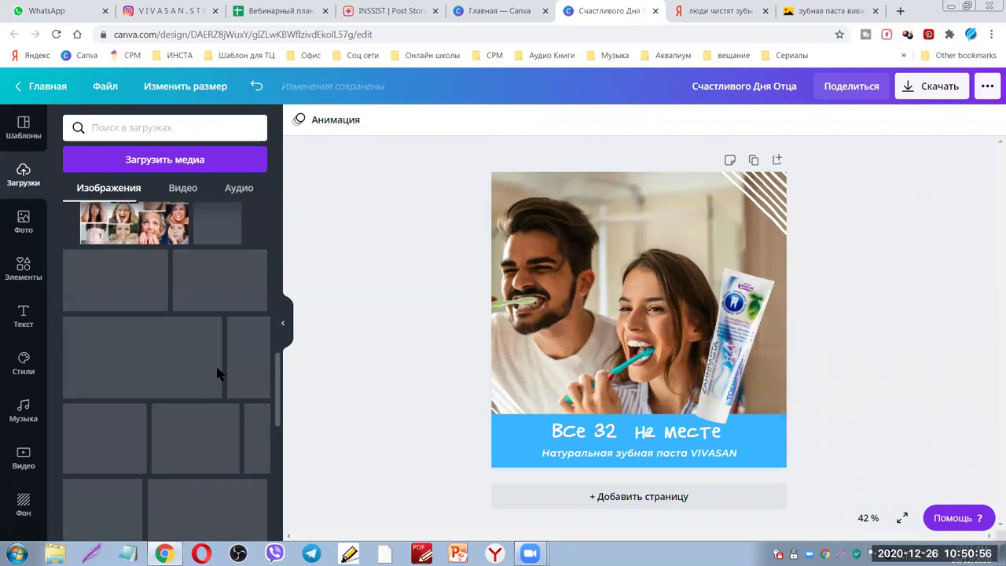
pyautogui.scroll(-15, 190, 387)
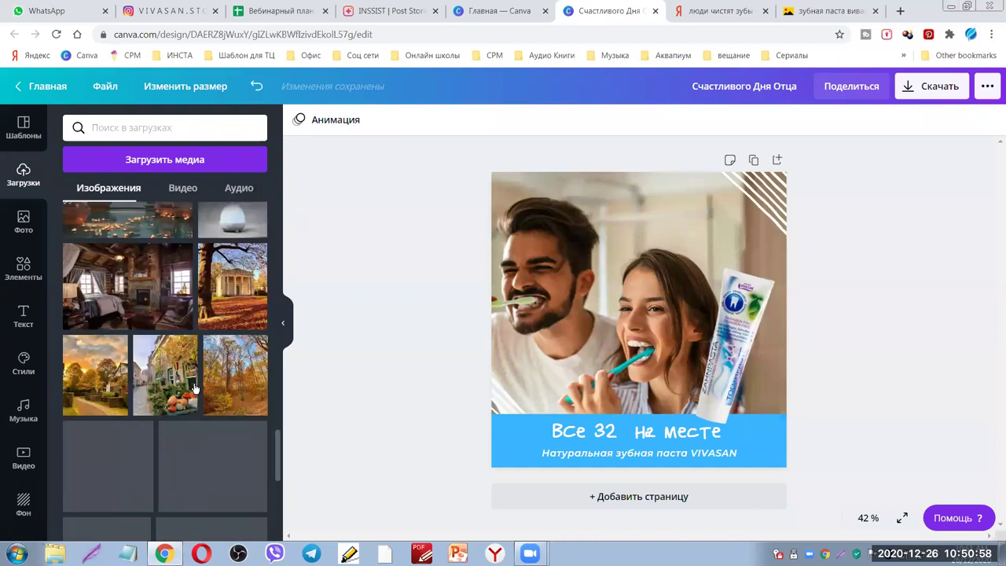
pyautogui.scroll(-10, 201, 385)
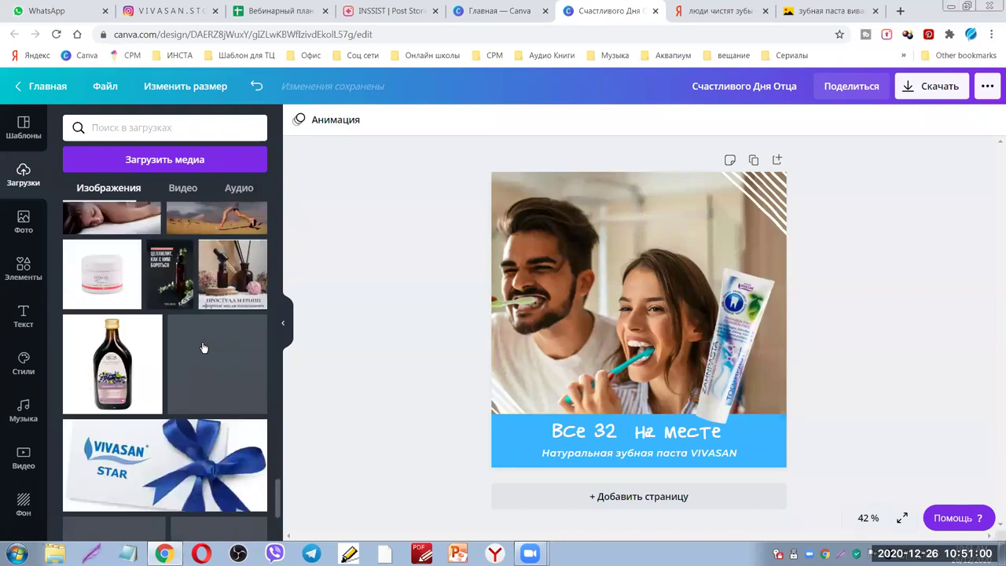
pyautogui.scroll(-15, 212, 385)
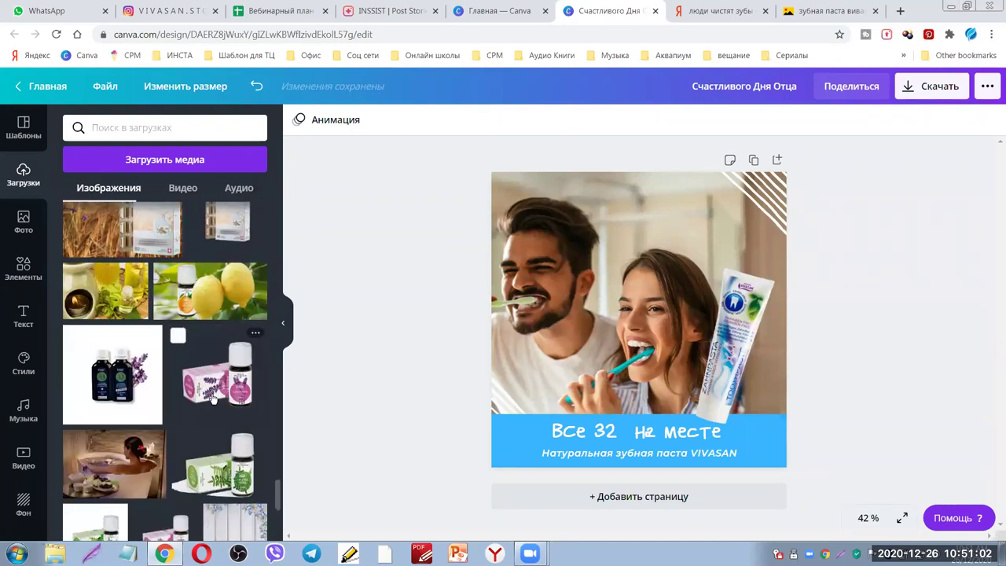
pyautogui.scroll(-10, 219, 405)
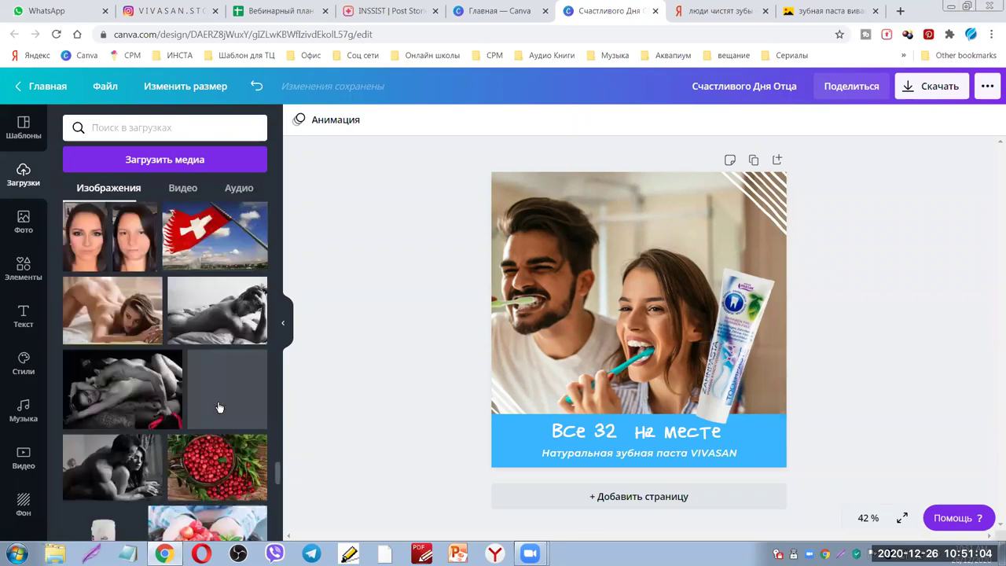
pyautogui.scroll(-15, 218, 405)
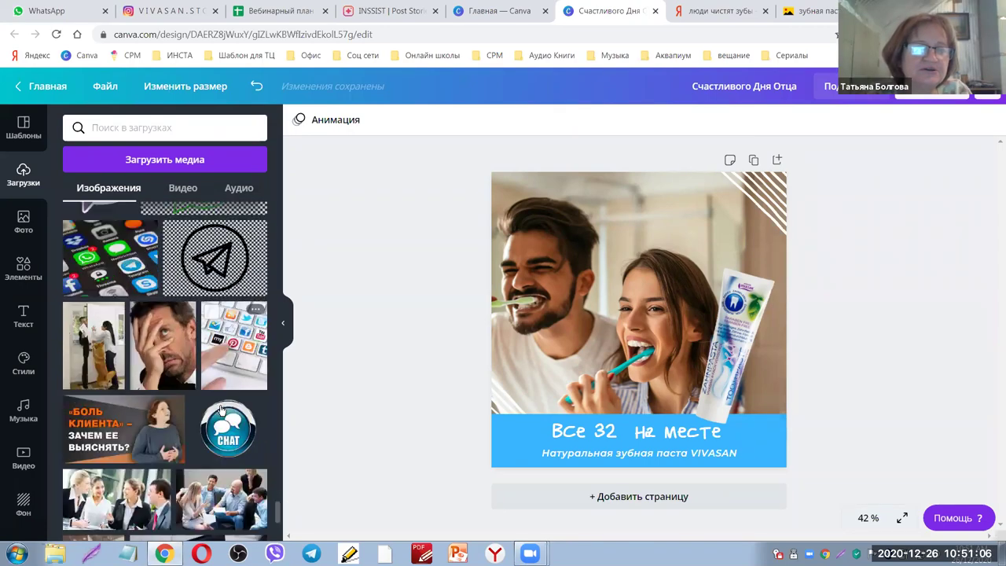
pyautogui.scroll(15, 222, 400)
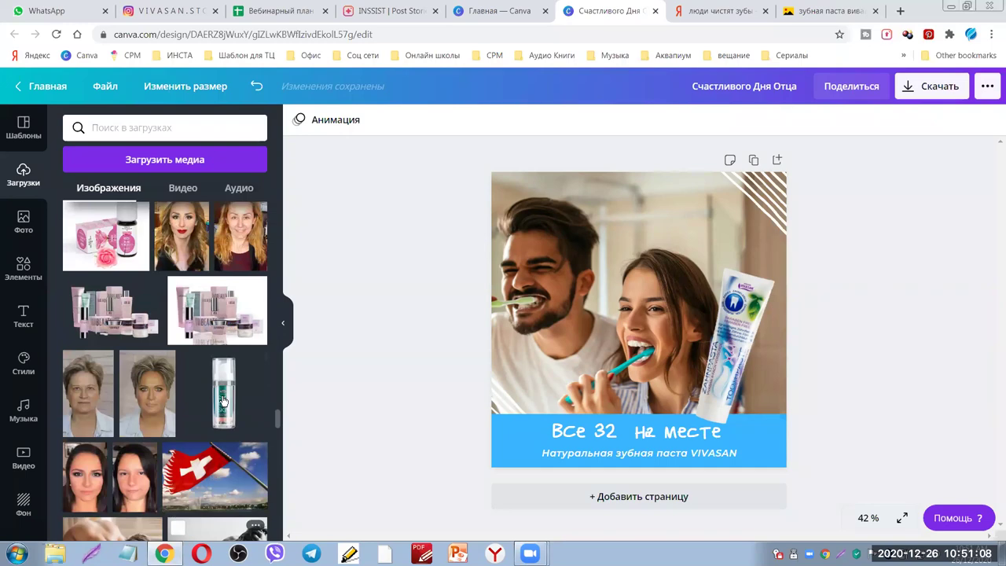
pyautogui.scroll(15, 222, 399)
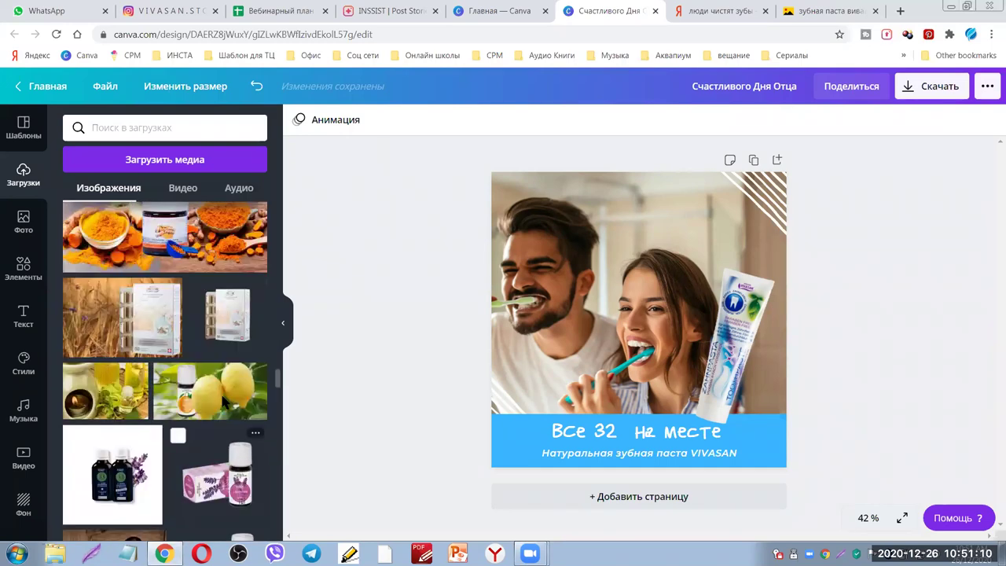
pyautogui.scroll(3, 223, 397)
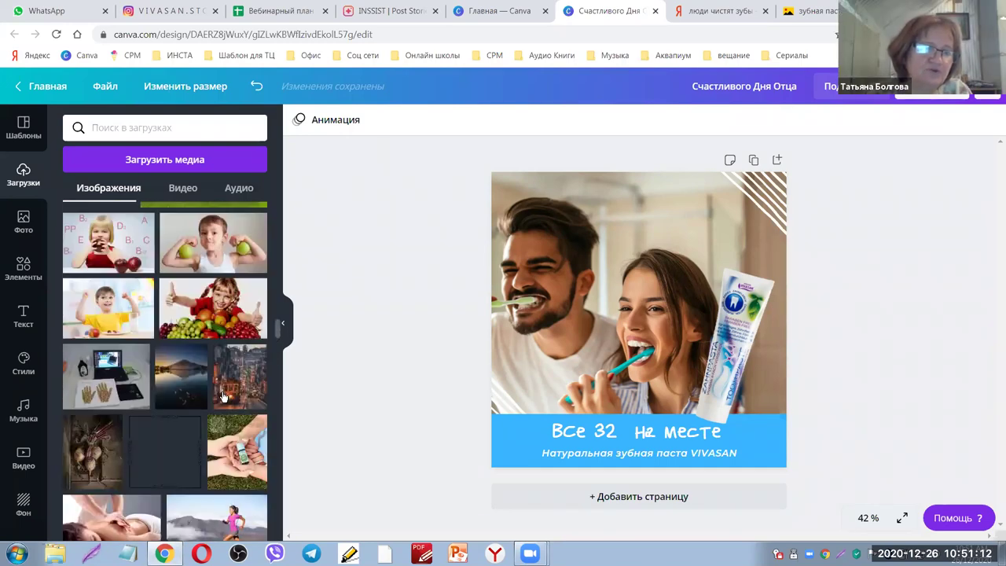
pyautogui.scroll(10, 225, 389)
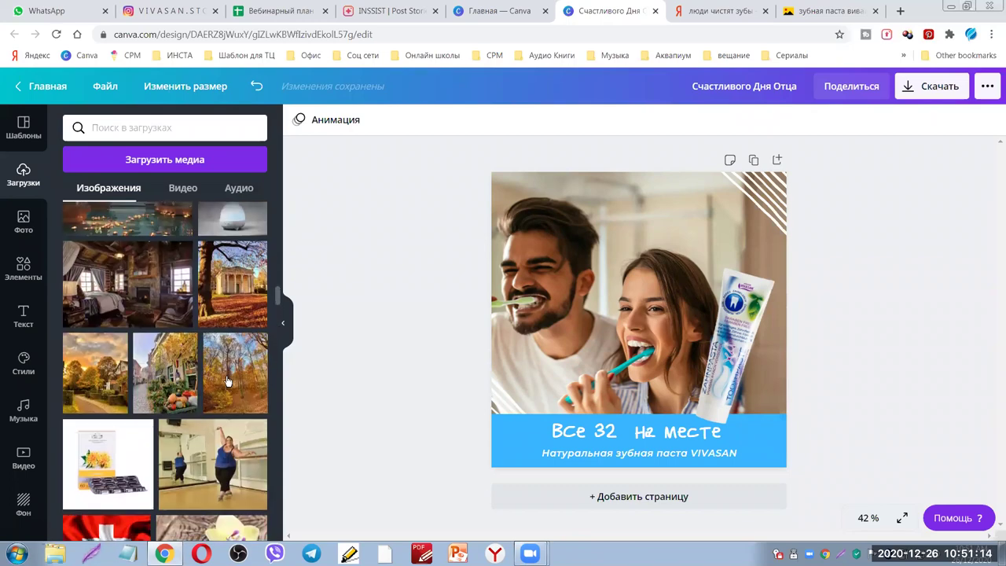
pyautogui.scroll(10, 227, 381)
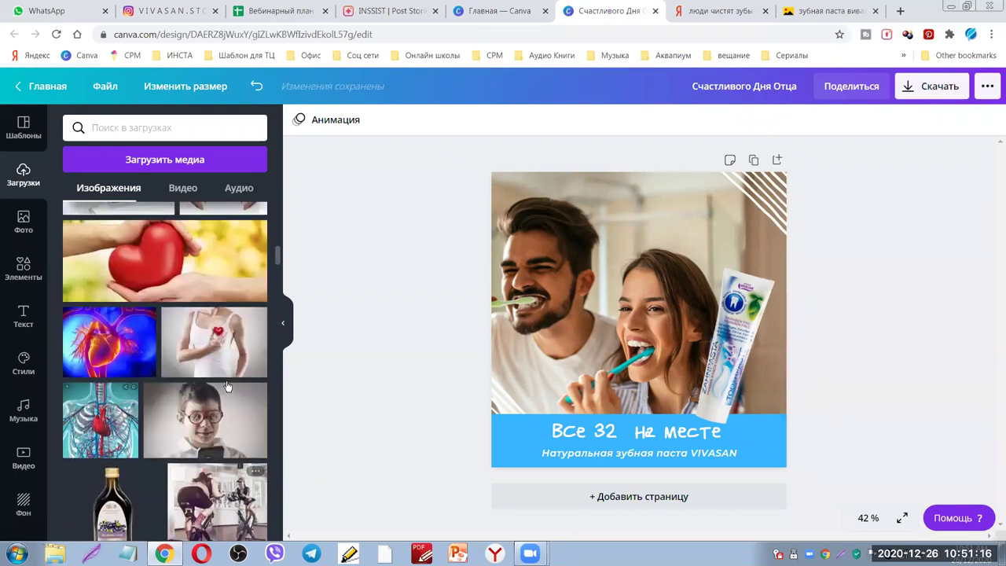
pyautogui.scroll(10, 226, 387)
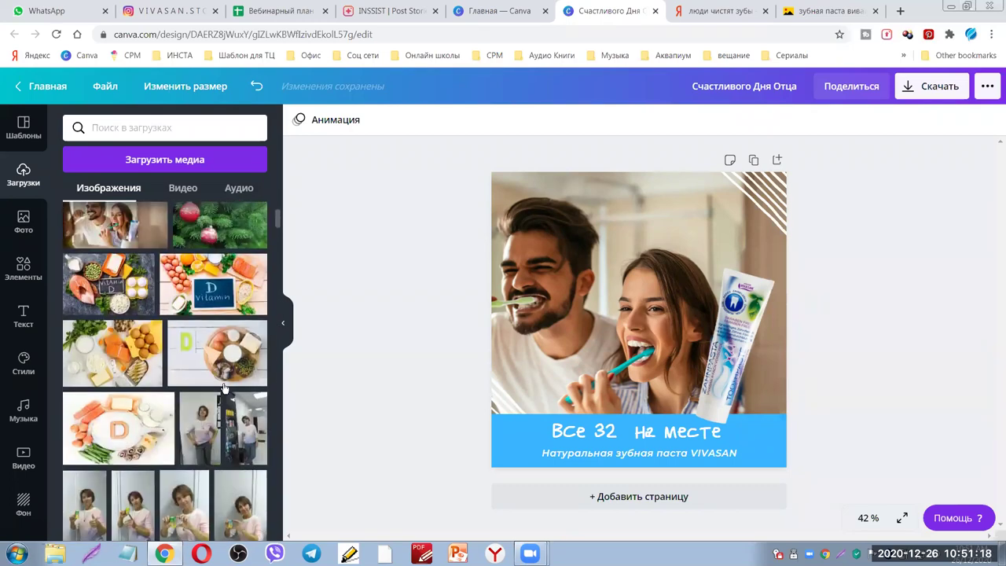
# Add the blue VIVASAN logo from the uploaded images, shrink it and place it at the top centre of the photo
pyautogui.scroll(-10, 222, 386)
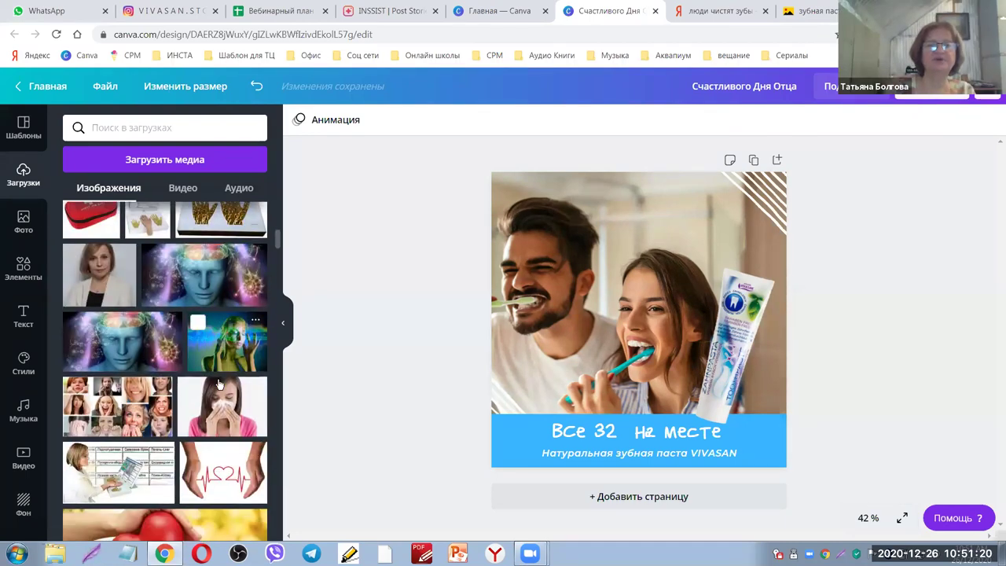
pyautogui.scroll(-10, 220, 389)
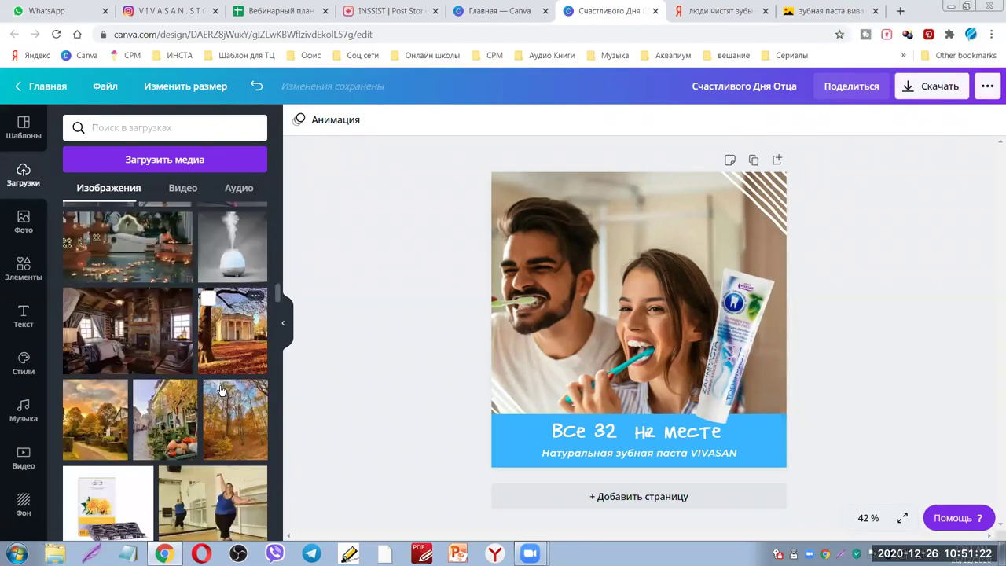
pyautogui.scroll(-15, 221, 400)
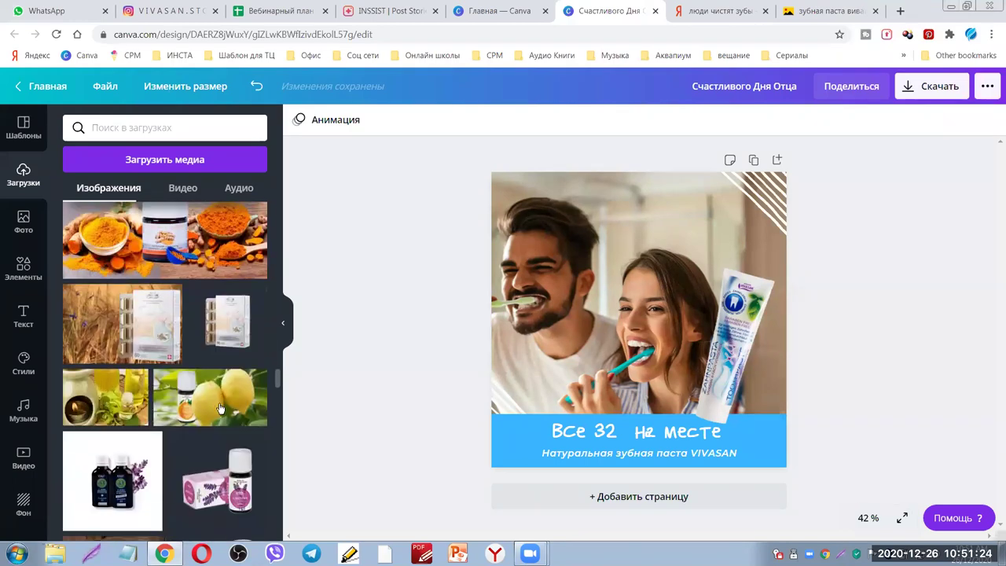
pyautogui.scroll(-15, 220, 408)
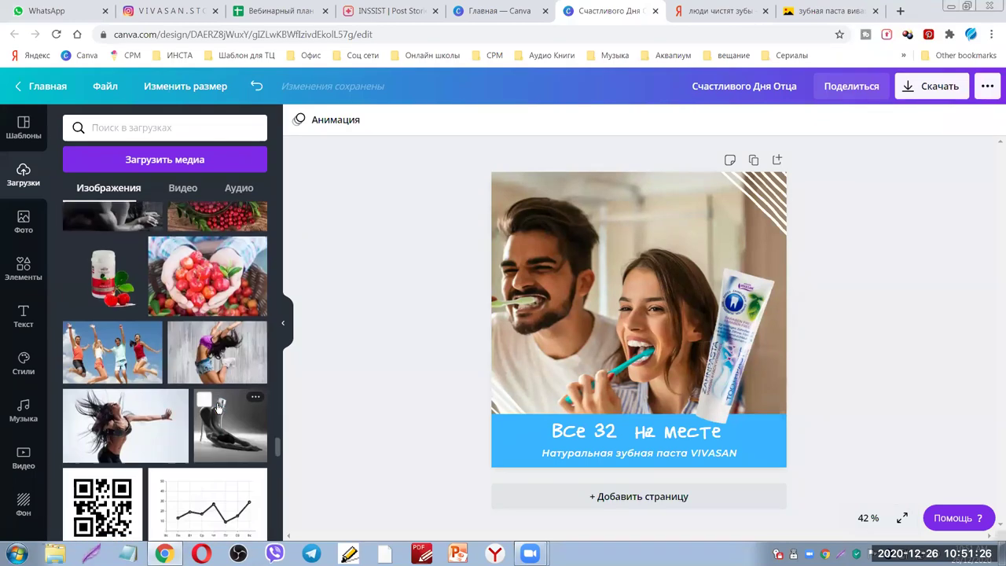
pyautogui.scroll(-15, 219, 409)
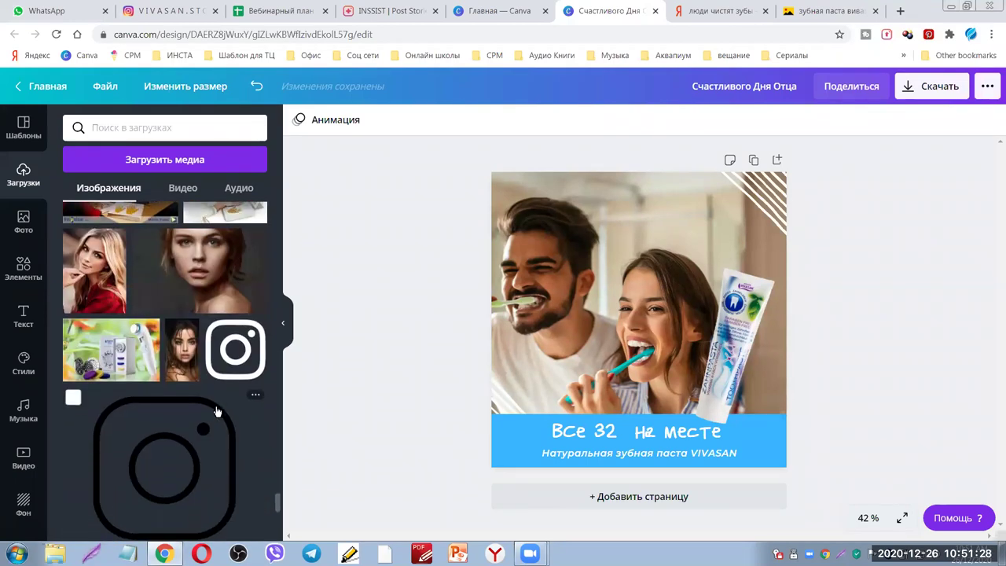
pyautogui.scroll(-15, 217, 412)
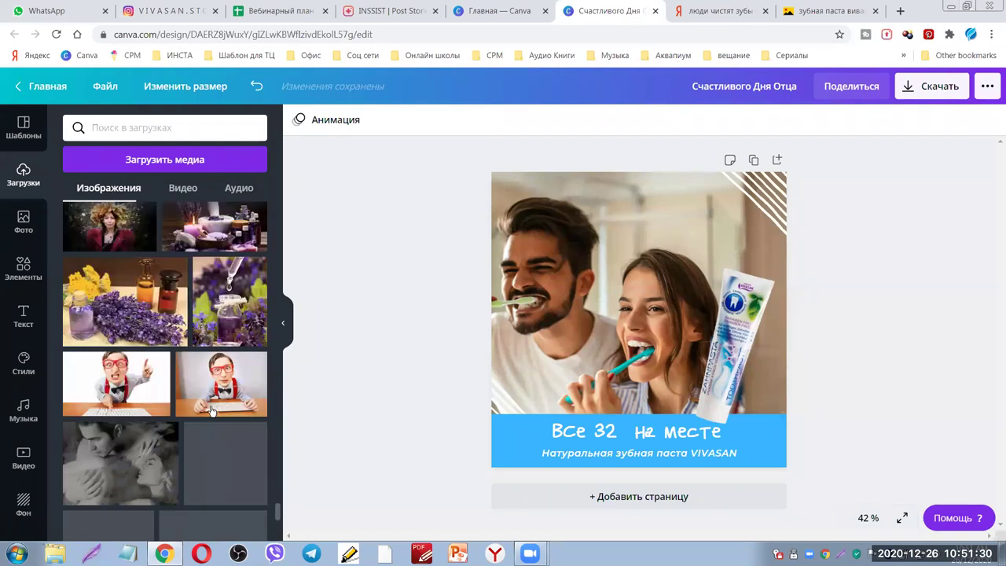
pyautogui.scroll(-10, 216, 422)
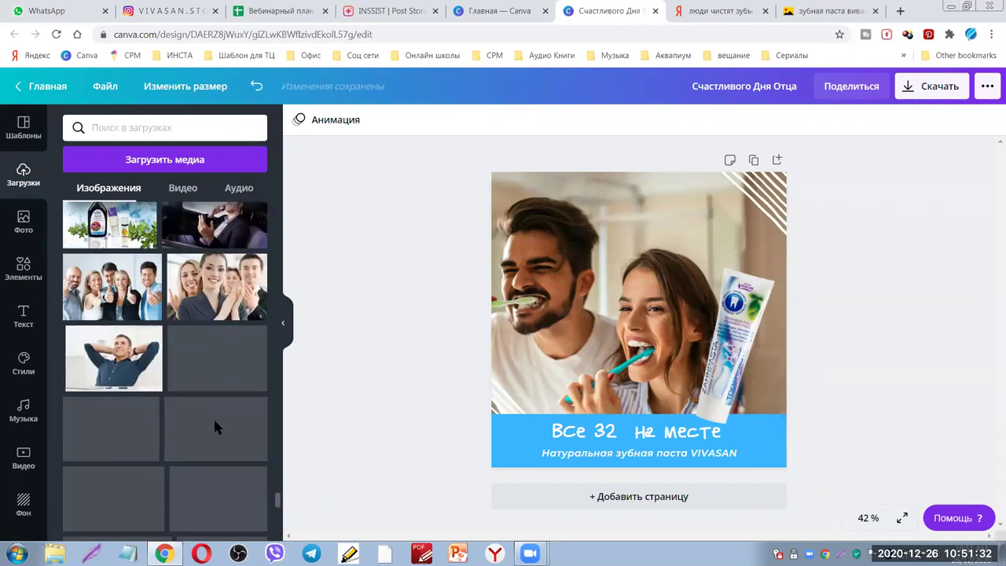
pyautogui.scroll(-10, 214, 428)
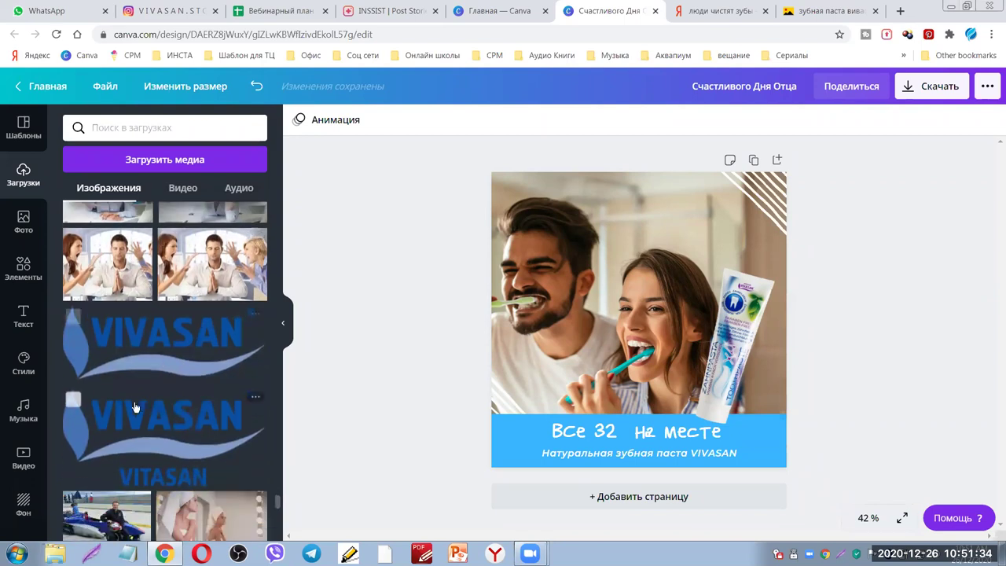
pyautogui.click(153, 358)
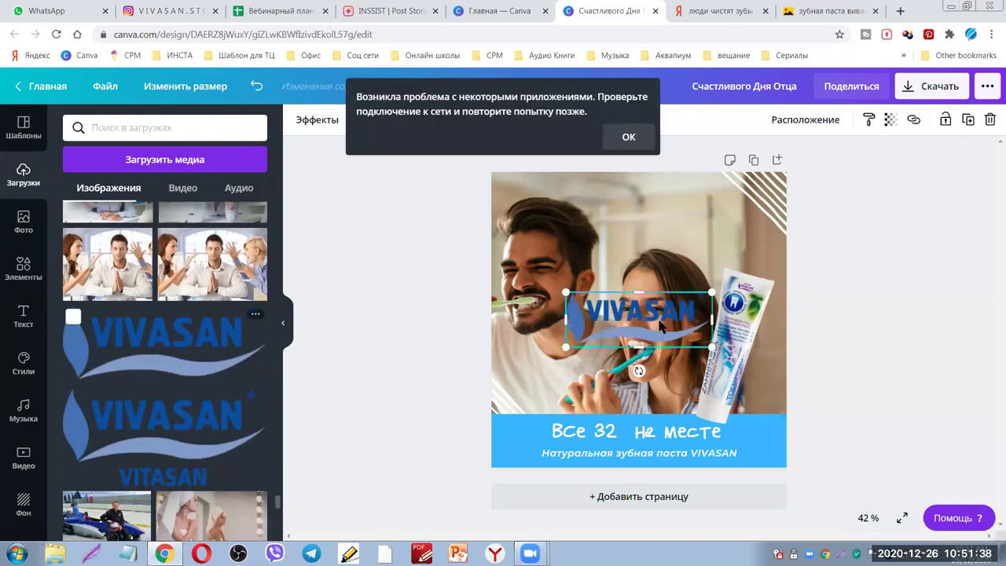
pyautogui.moveTo(632, 313); pyautogui.dragTo(600, 206)
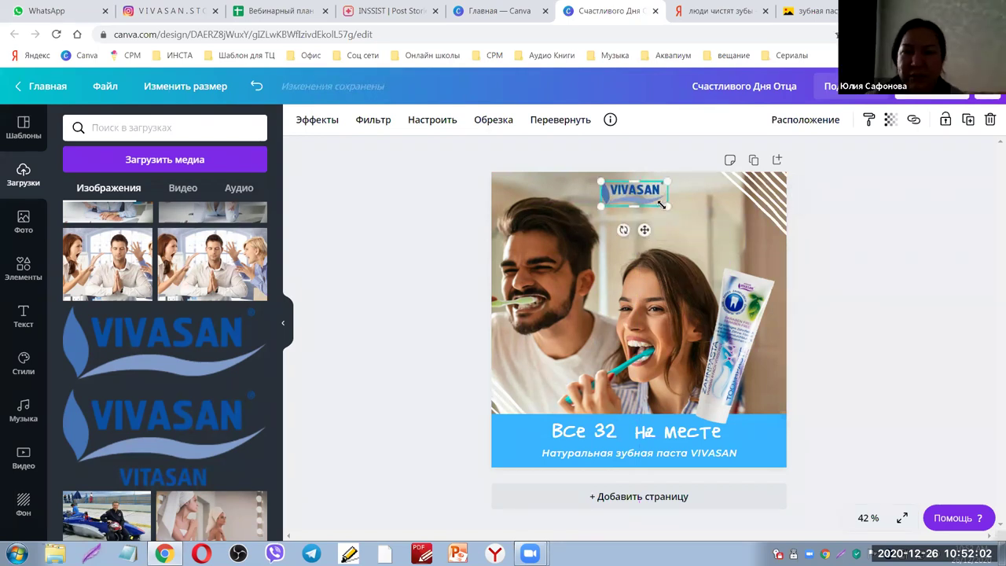
pyautogui.moveTo(671, 207); pyautogui.dragTo(651, 206)
pyautogui.click(887, 244)
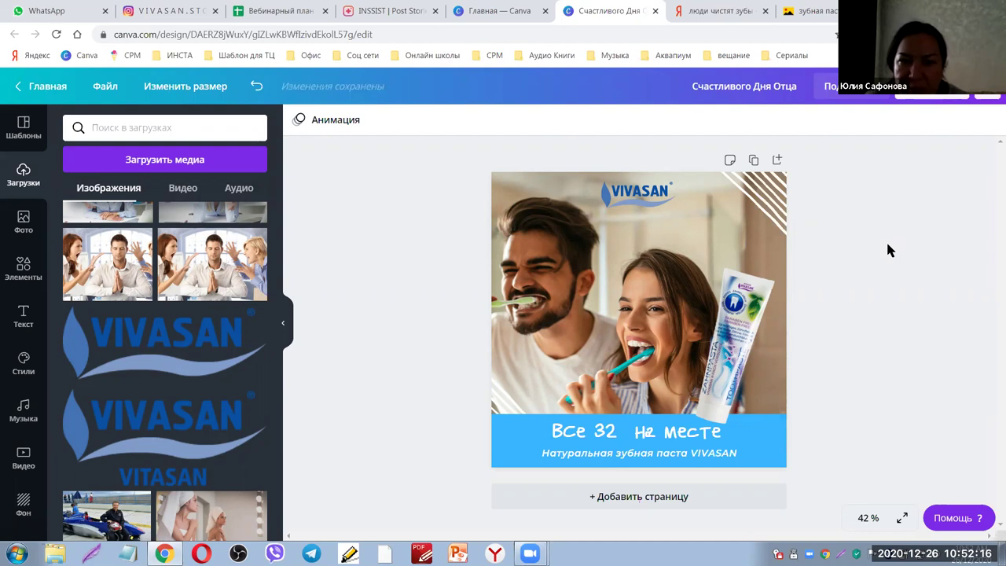
# Switch to the Yandex Images results and shorten the search query to "вивасан"
pyautogui.click(828, 11)
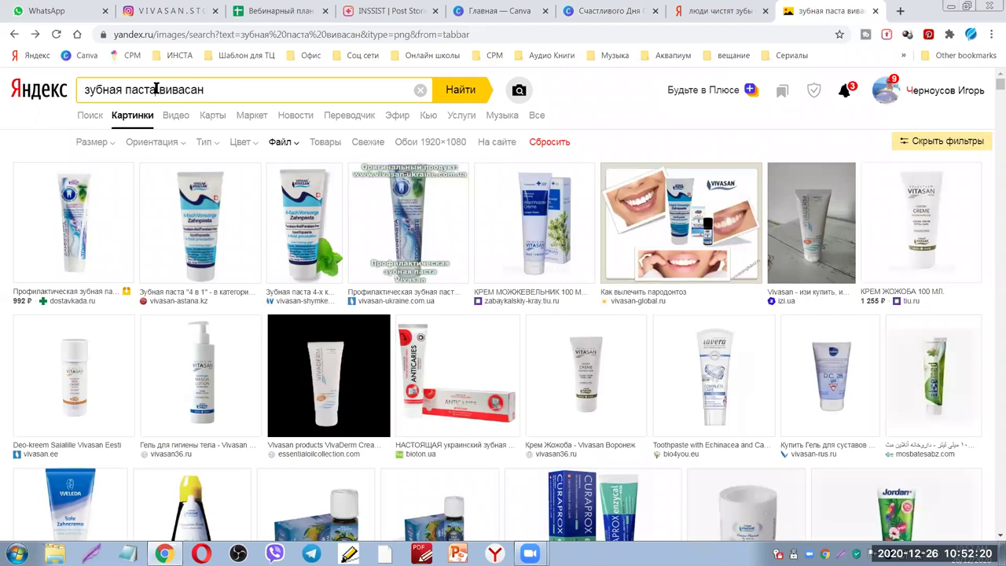
pyautogui.moveTo(157, 89); pyautogui.dragTo(23, 92)
pyautogui.press('BackSpace')
pyautogui.press('Return')
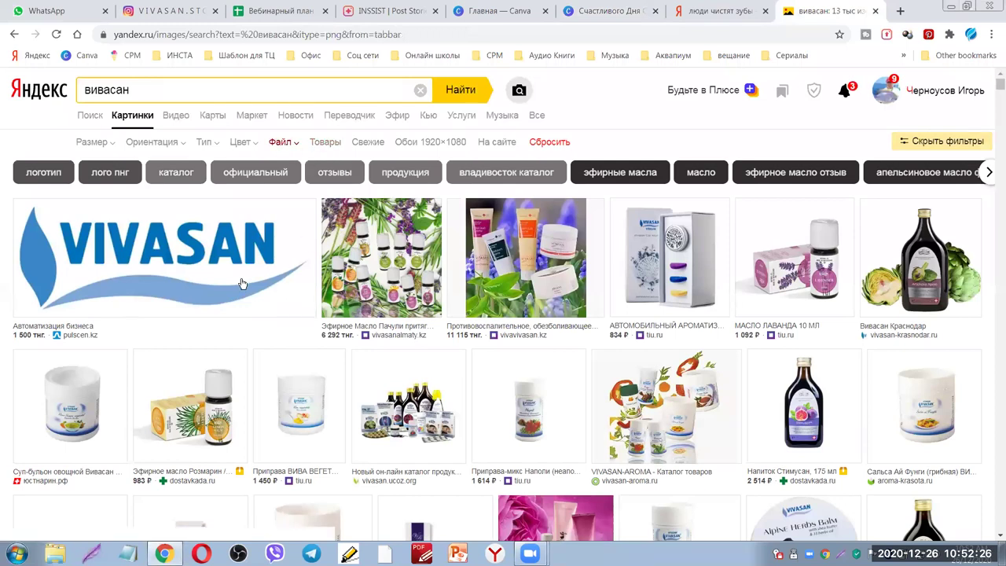
# Save the large VIVASAN logo from the search results to Downloads as 720_original.jpg, and close its previews
pyautogui.click(161, 266)
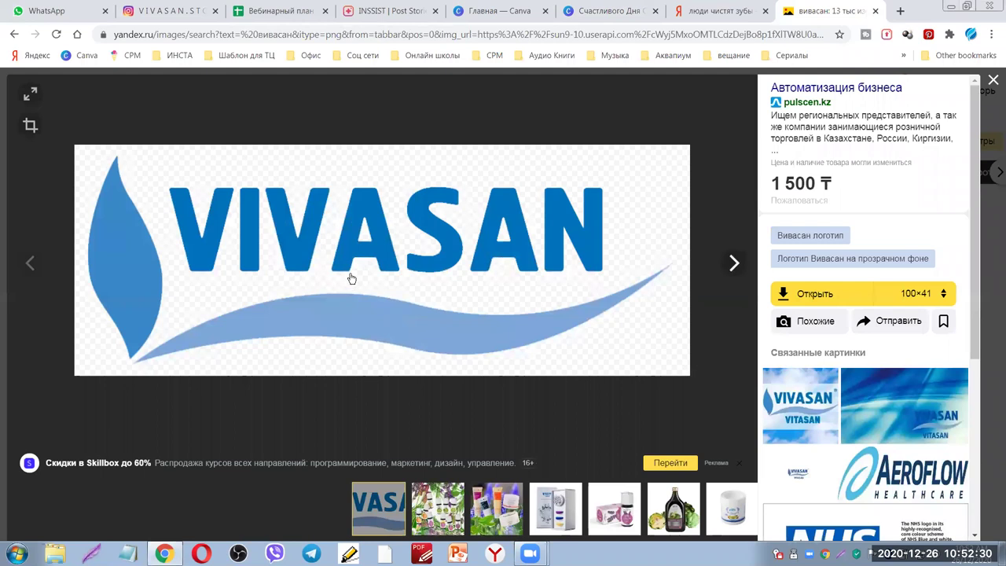
pyautogui.rightClick(326, 260)
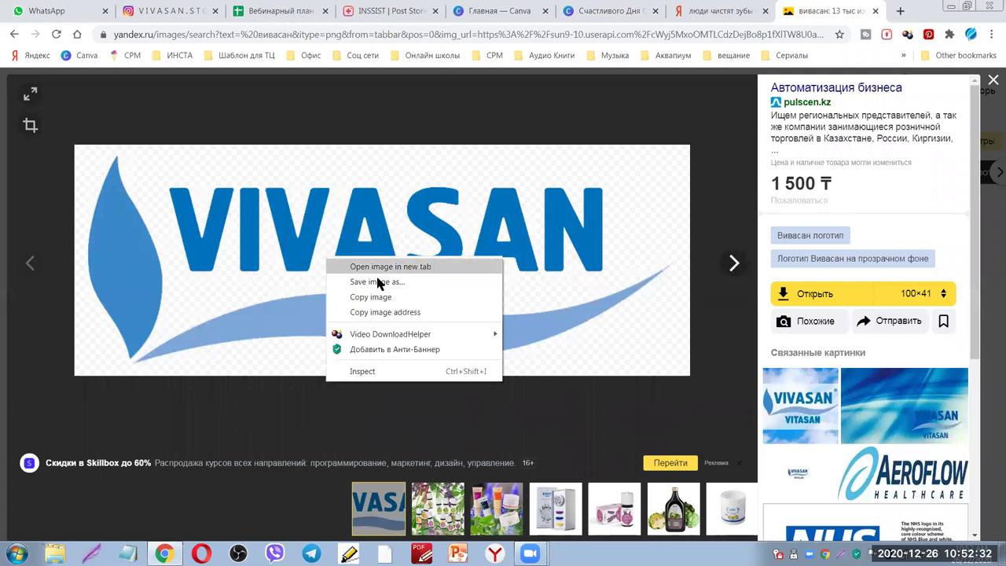
pyautogui.click(358, 282)
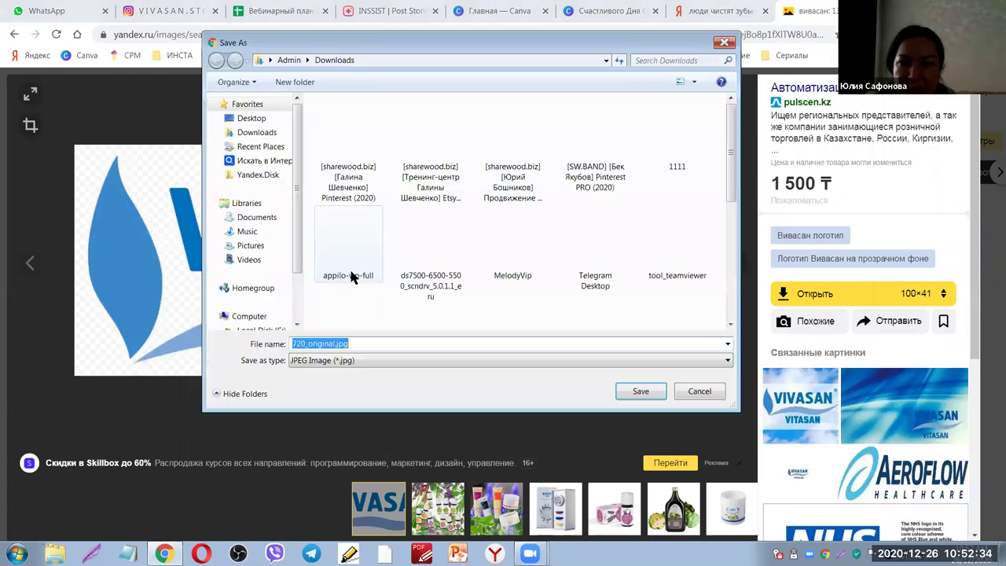
pyautogui.click(629, 395)
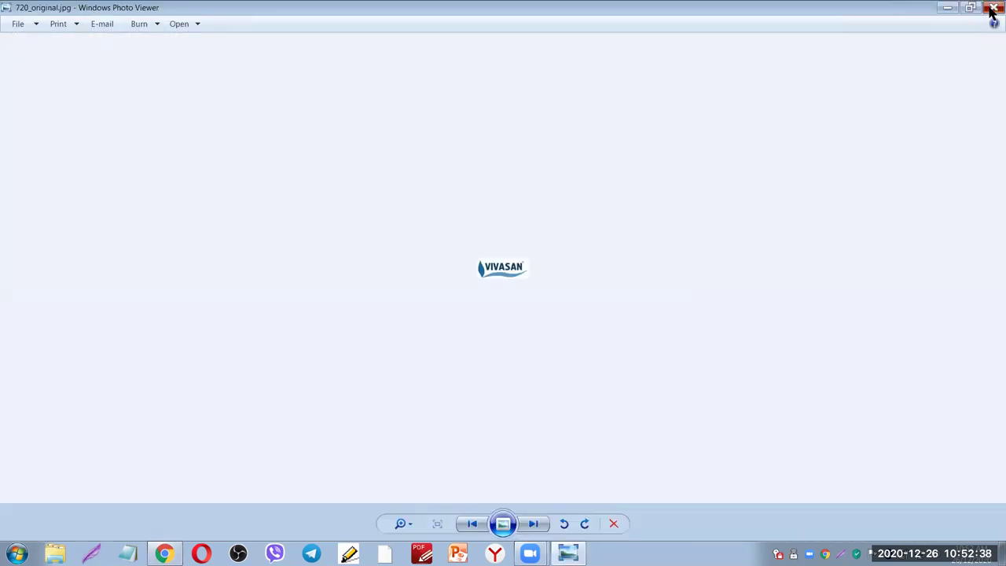
pyautogui.click(992, 11)
pyautogui.press('Escape')
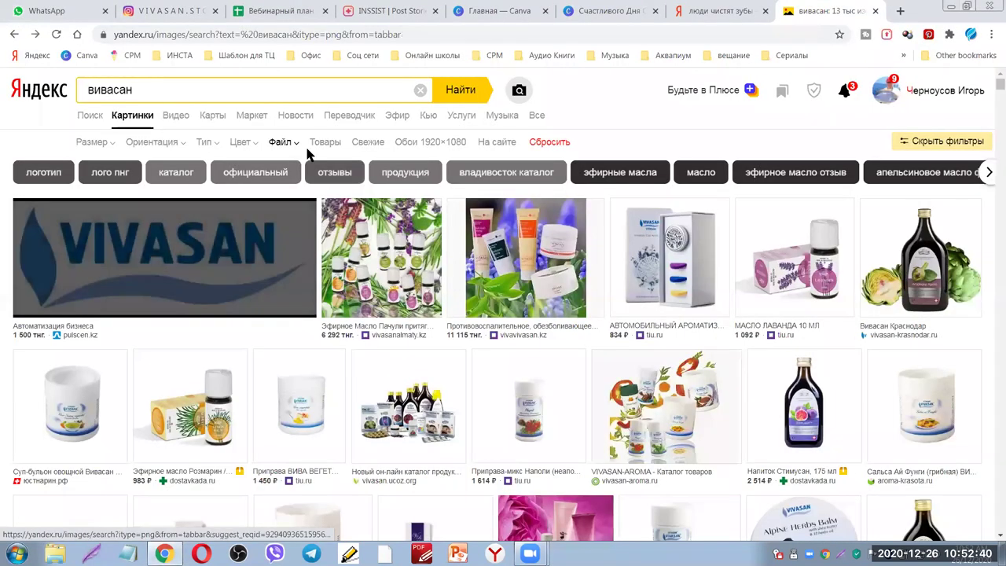
pyautogui.scroll(-3, 293, 160)
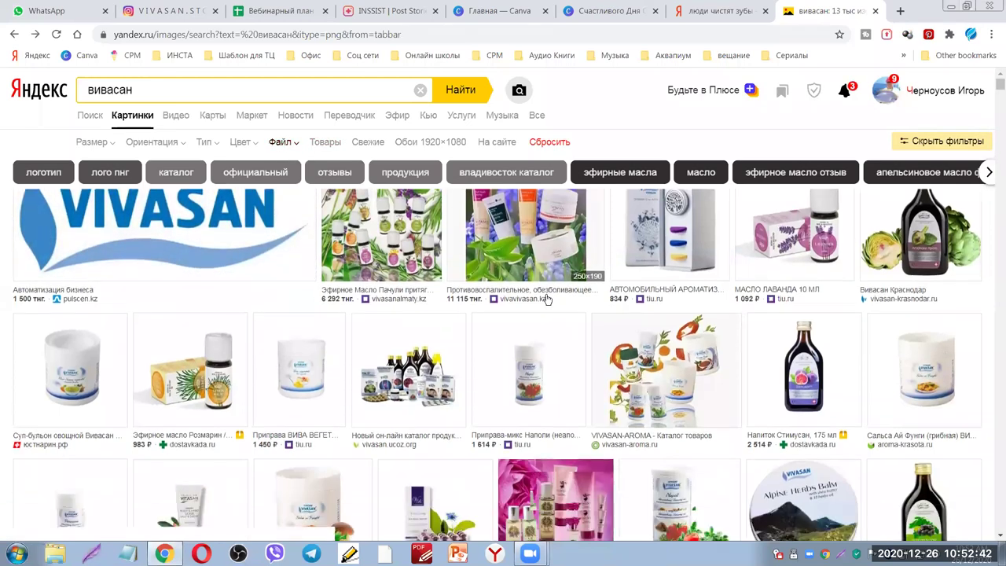
pyautogui.scroll(2, 314, 141)
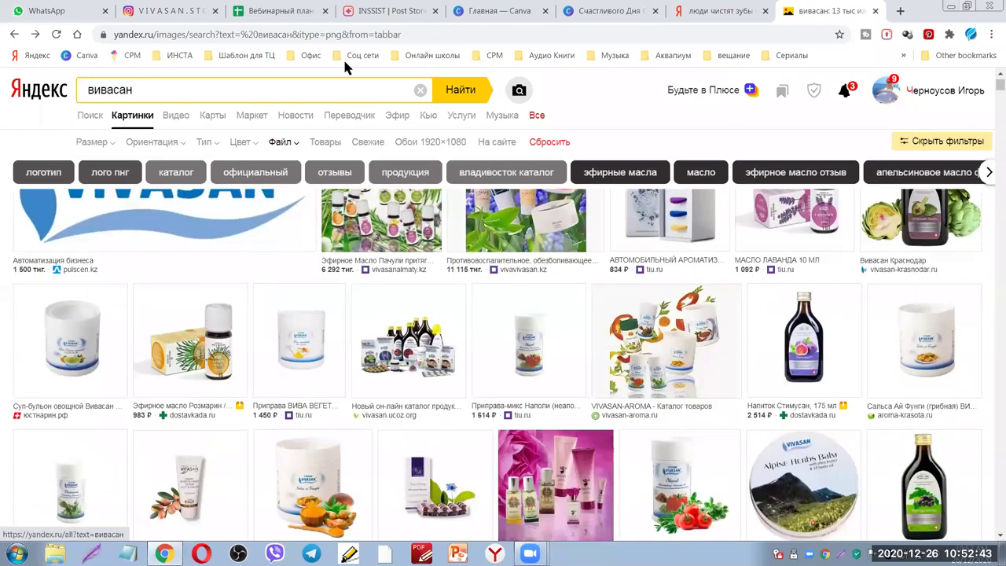
# Switch to WhatsApp and send the logo photo 720_original.jpg from Downloads to the VivaStars-контент group
pyautogui.click(61, 12)
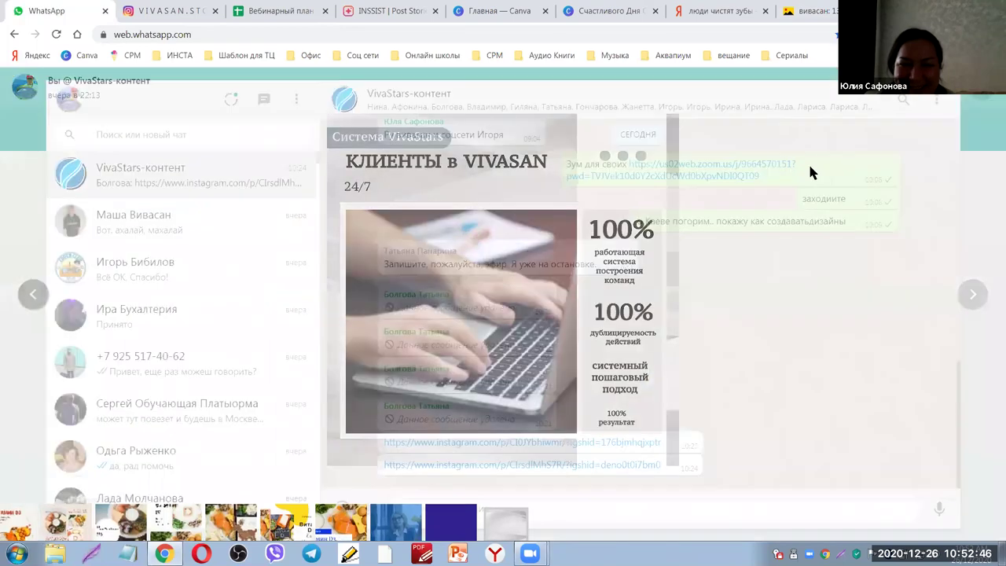
pyautogui.click(810, 172)
pyautogui.click(369, 509)
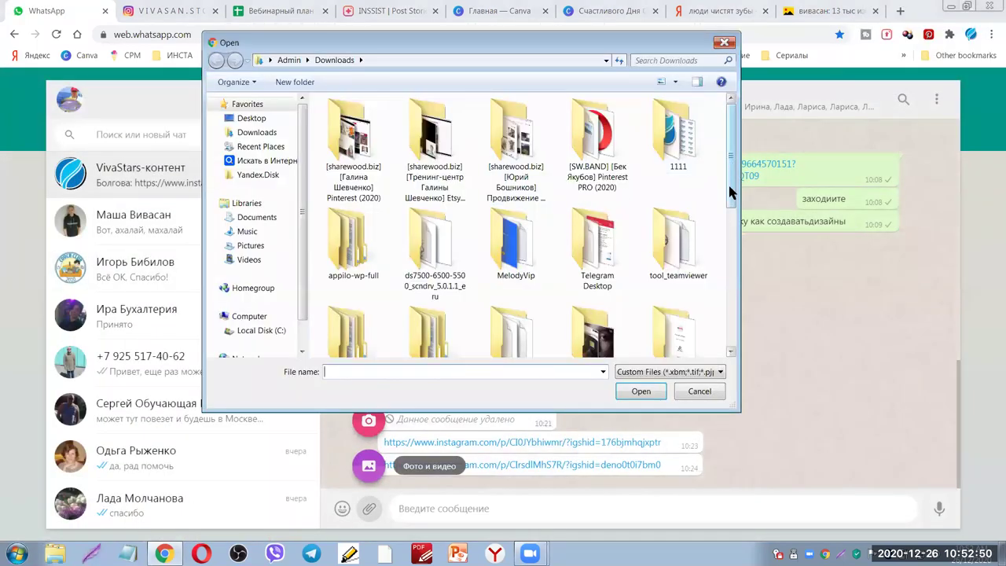
pyautogui.scroll(-5, 728, 182)
pyautogui.click(467, 266)
pyautogui.click(641, 390)
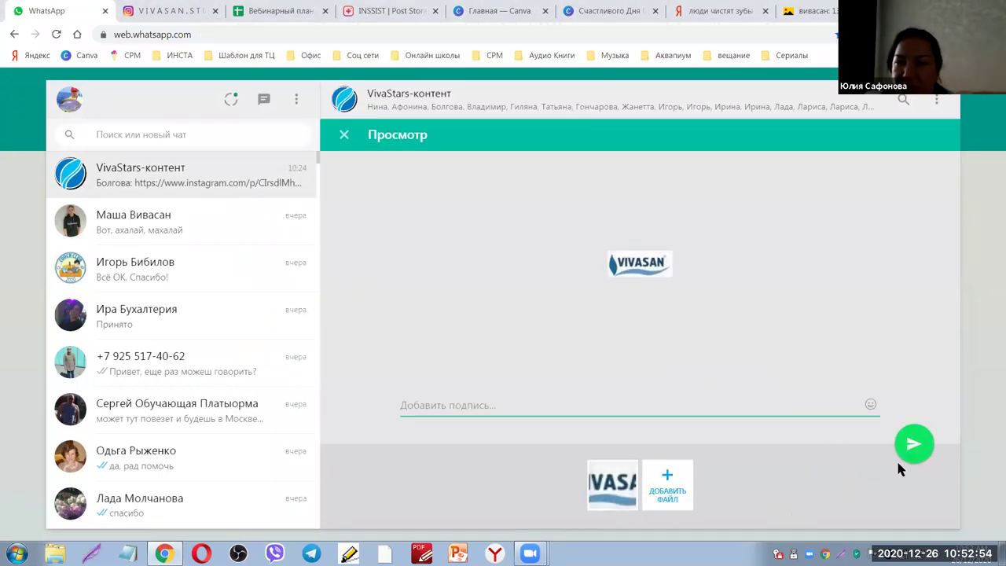
pyautogui.click(912, 442)
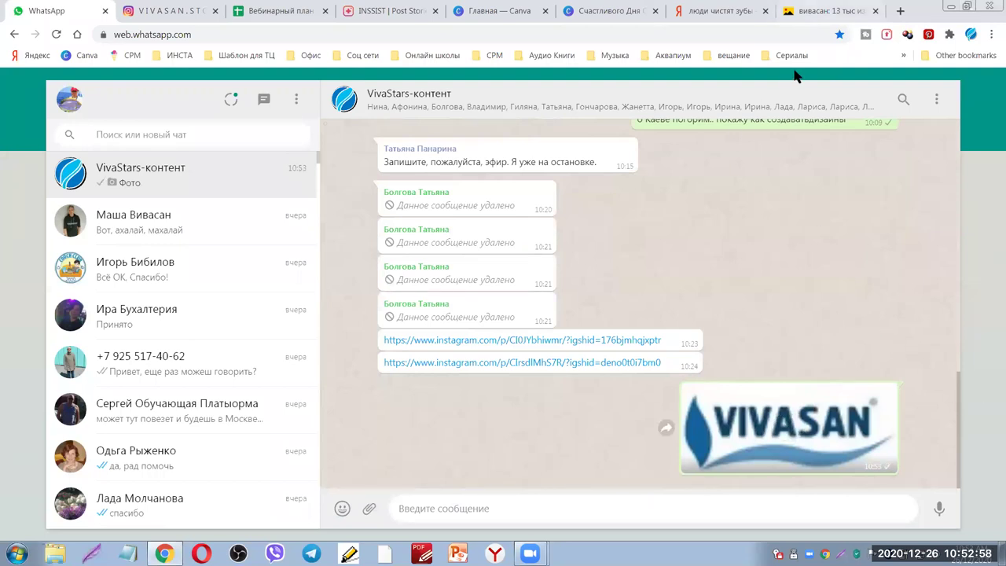
# Switch back to the Canva design, download it as a PNG and dismiss the saved-design message
pyautogui.click(605, 11)
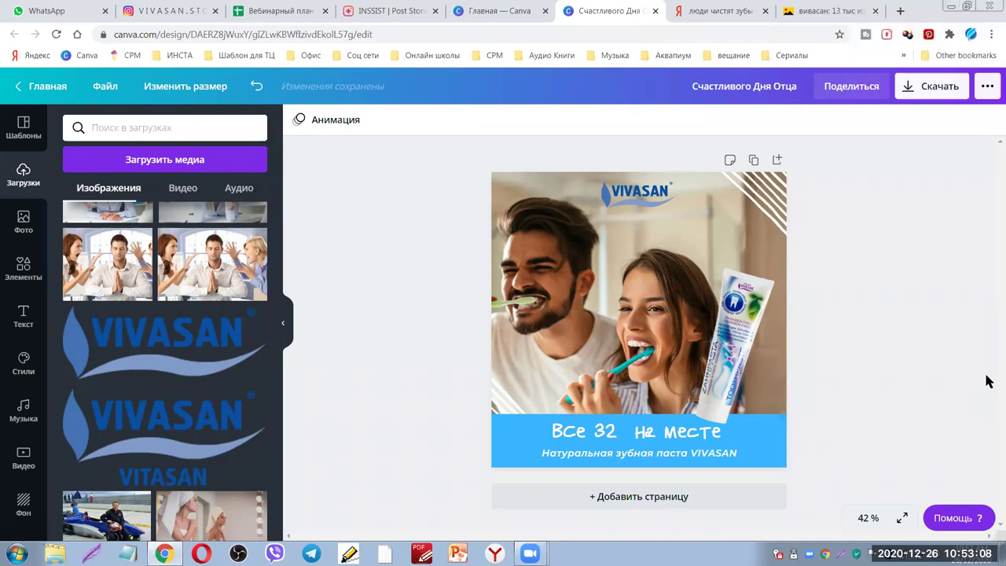
pyautogui.click(938, 90)
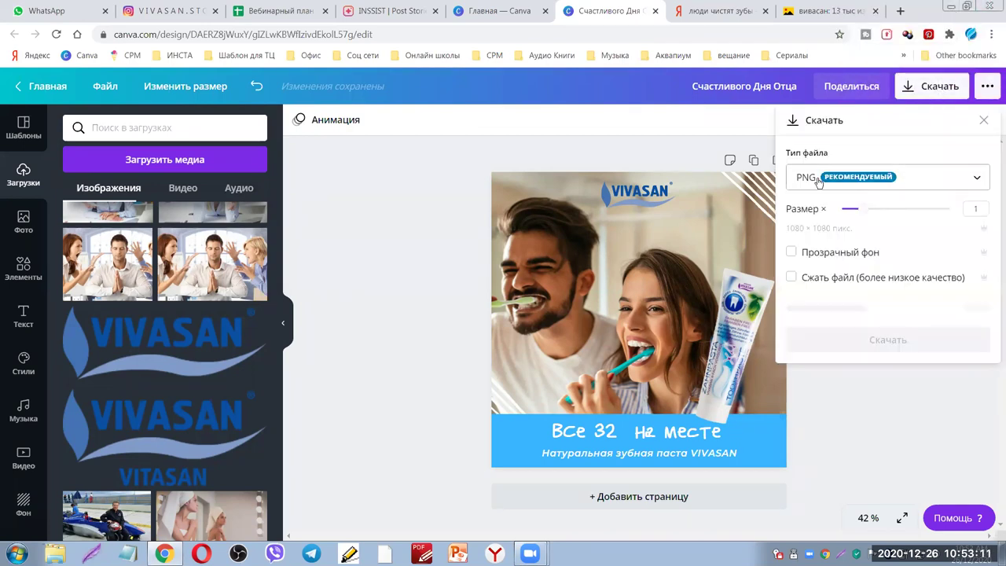
pyautogui.click(974, 179)
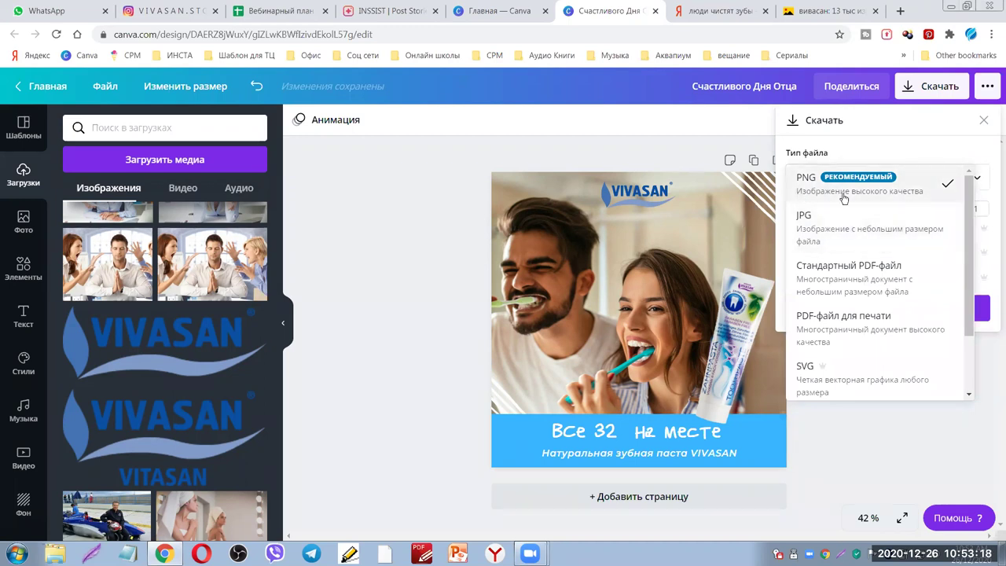
pyautogui.scroll(-1, 961, 334)
pyautogui.click(889, 454)
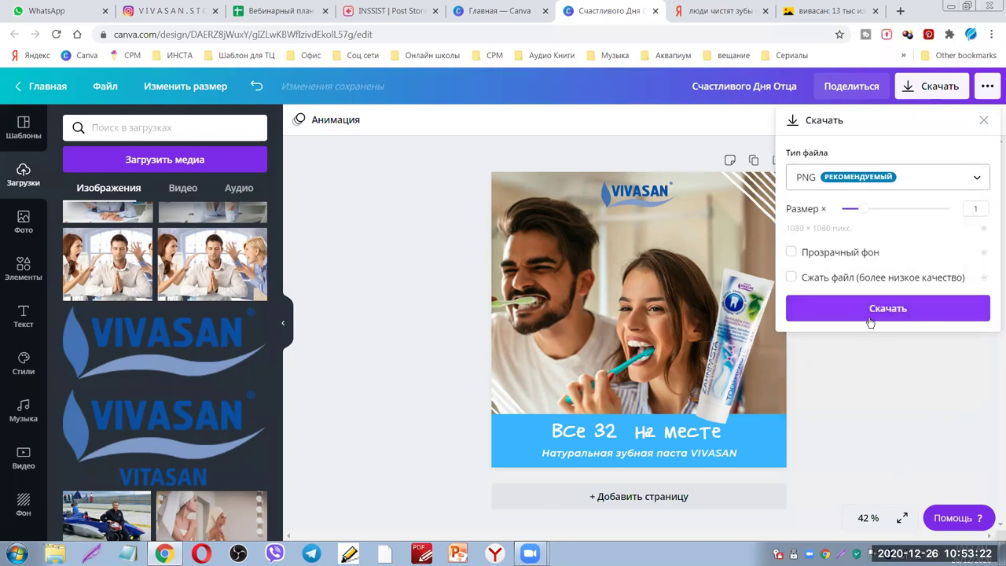
pyautogui.click(866, 316)
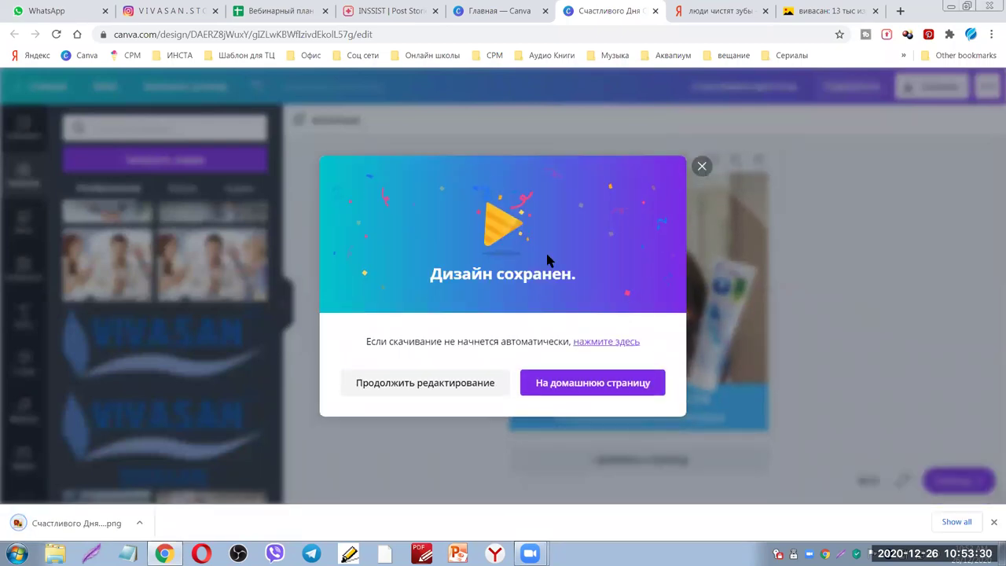
pyautogui.press('Escape')
# Show the downloaded Счастливого Дня Отца.png in its folder, view the image and return to the design
pyautogui.click(140, 523)
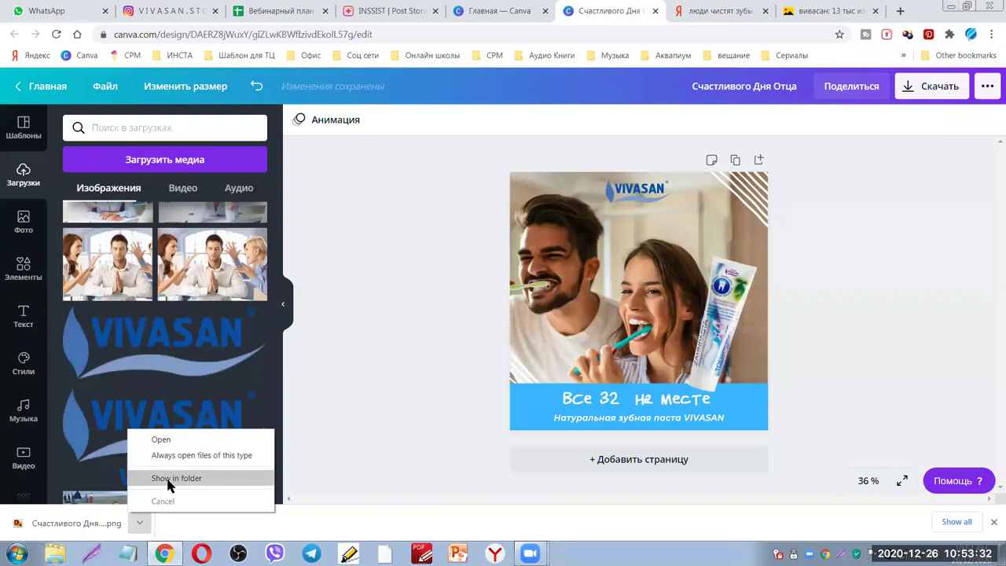
pyautogui.click(168, 481)
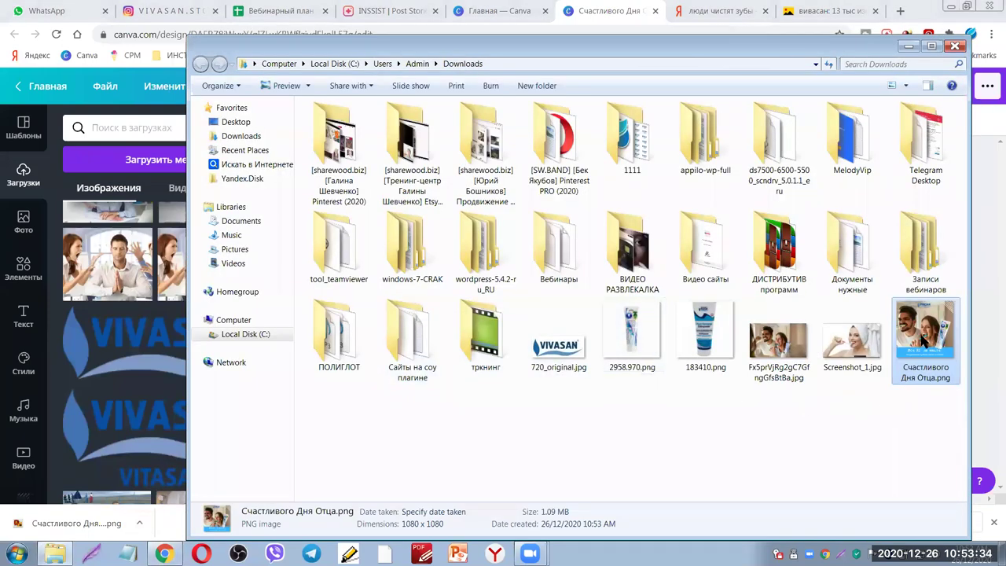
pyautogui.doubleClick(923, 333)
pyautogui.click(992, 8)
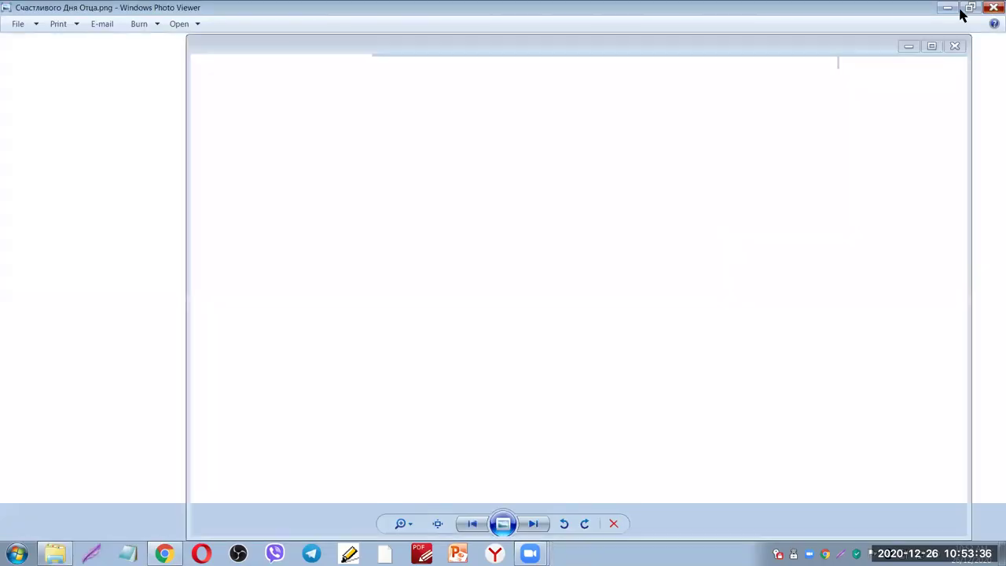
pyautogui.hotkey('alt', 'Tab')
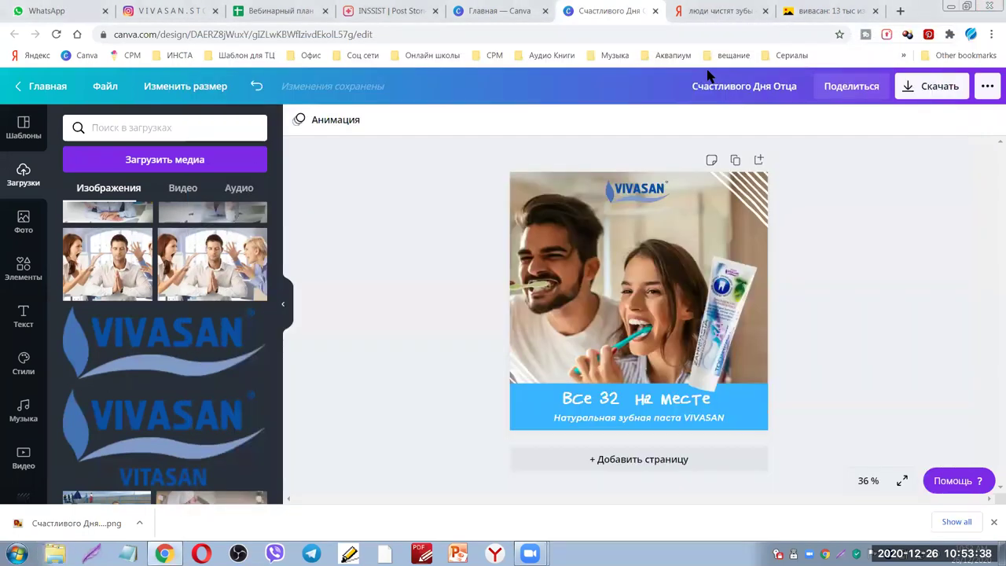
# Switch to WhatsApp and send Счастливого Дня Отца.png from Downloads to the VivaStars-контент group
pyautogui.click(59, 14)
pyautogui.click(367, 472)
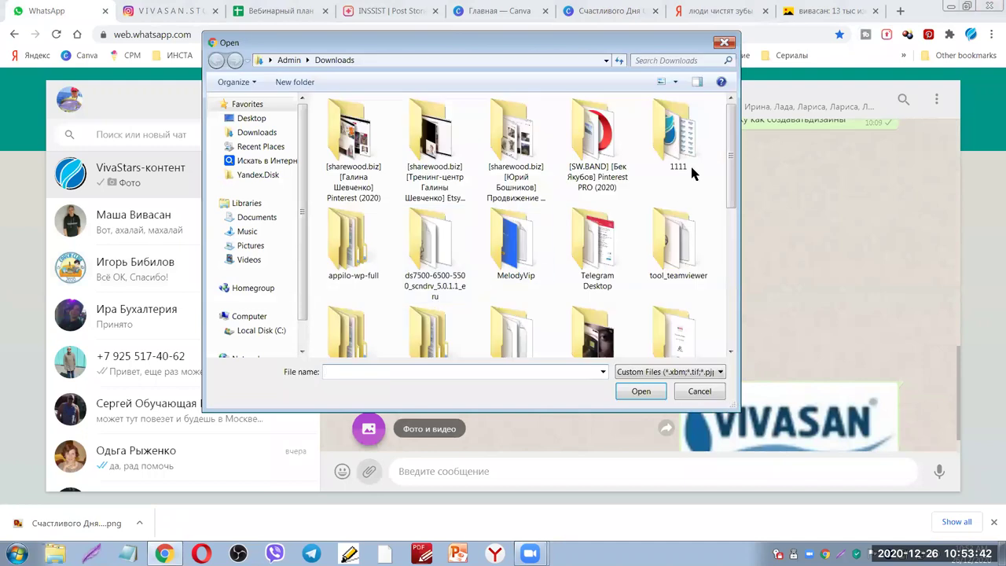
pyautogui.scroll(-5, 725, 316)
pyautogui.click(454, 306)
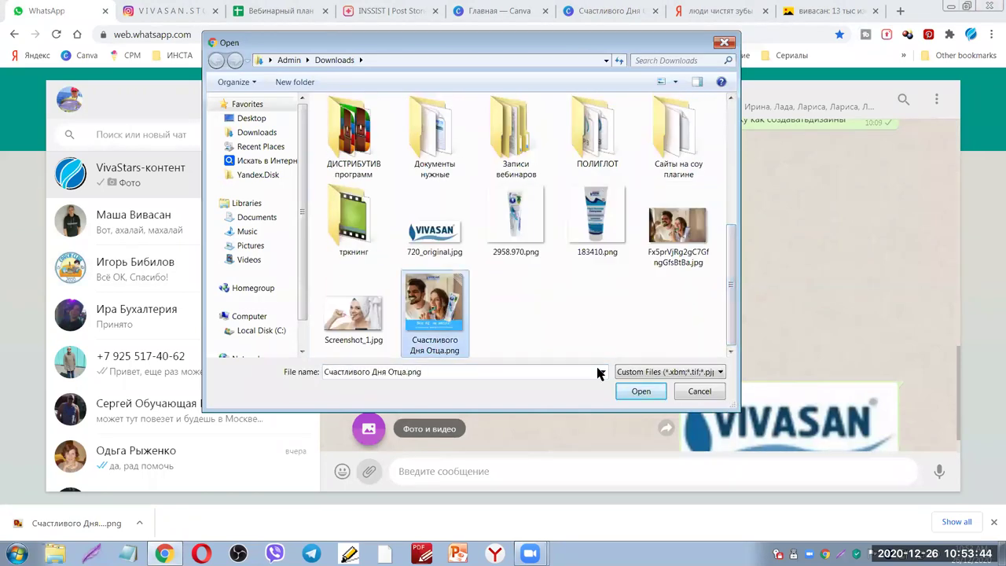
pyautogui.click(638, 391)
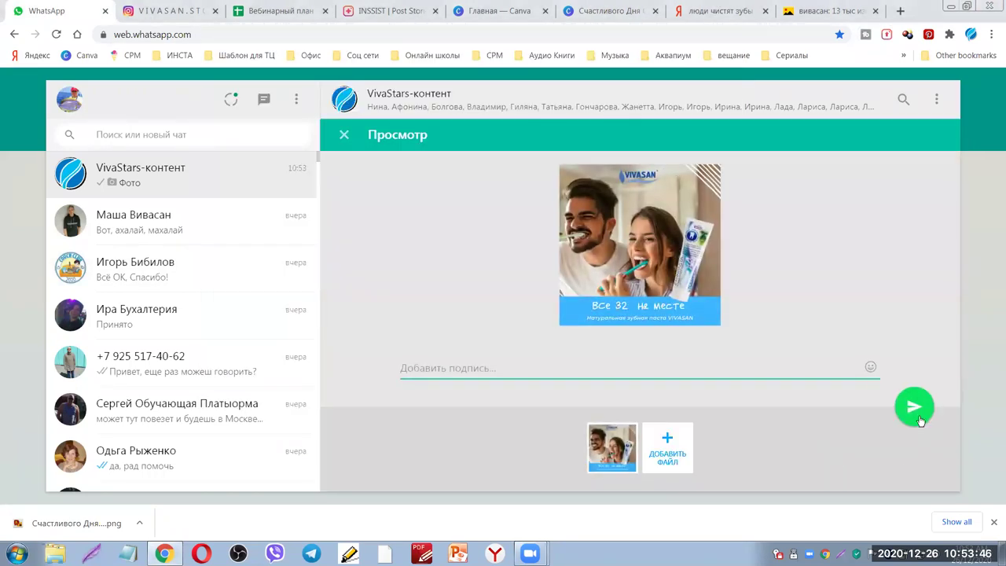
pyautogui.click(913, 408)
# Switch to the Canva design and try the Появл., Вытес. and Выл. page animations
pyautogui.click(610, 11)
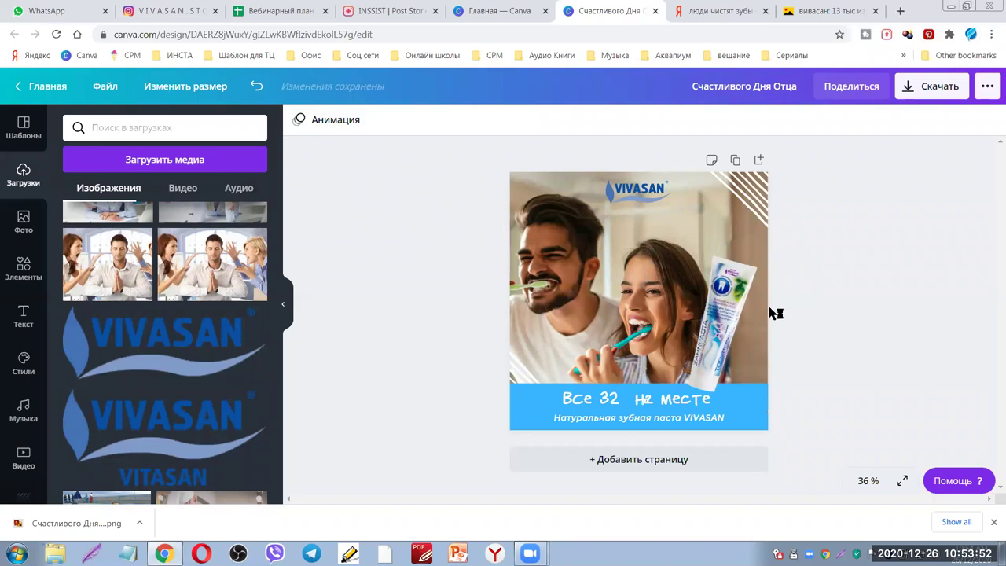
pyautogui.click(323, 122)
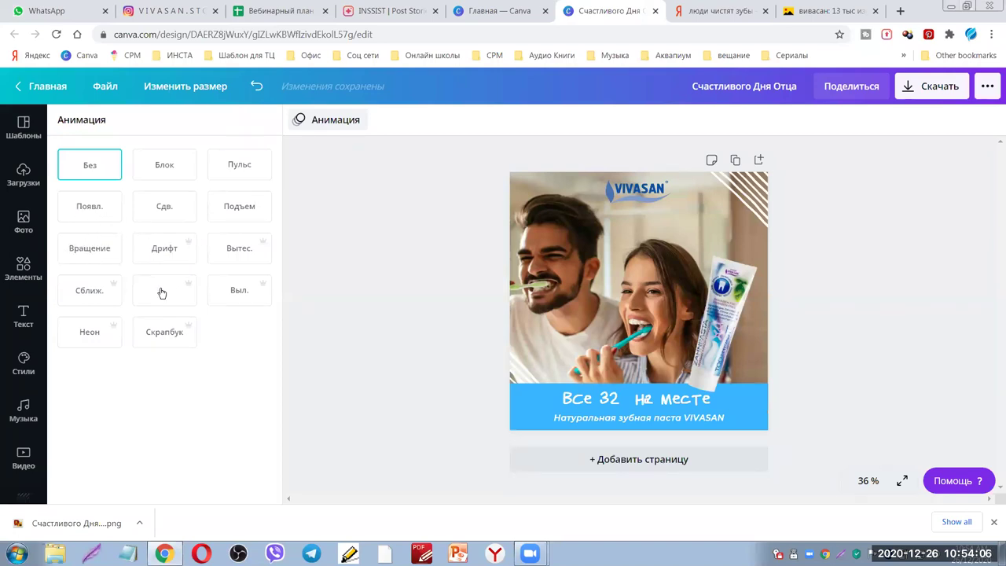
pyautogui.click(89, 214)
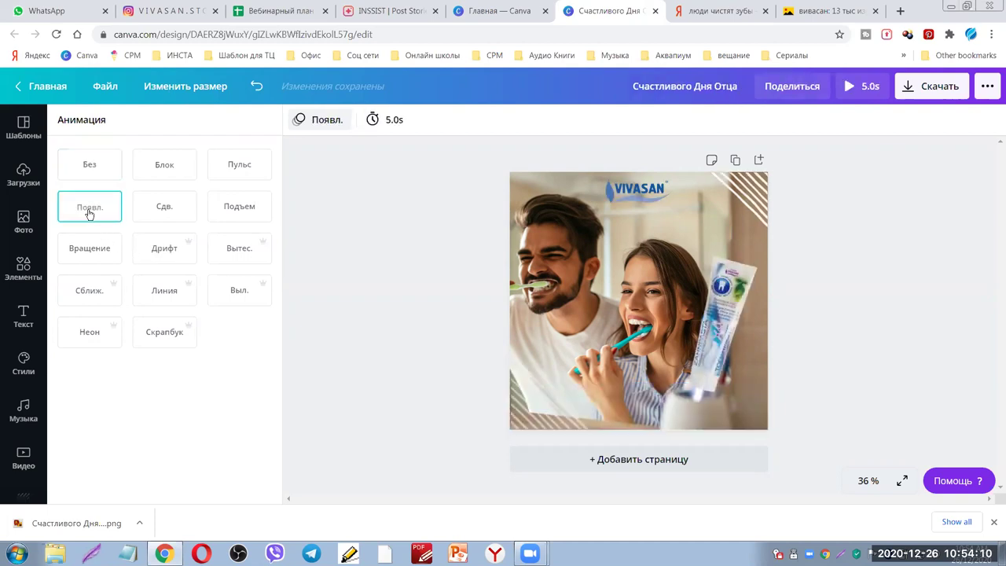
pyautogui.click(231, 257)
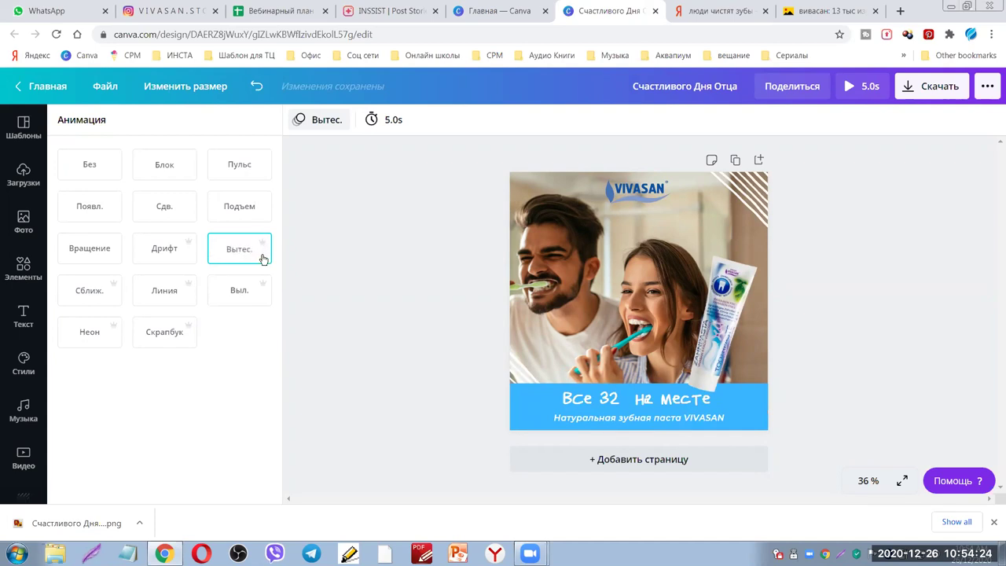
pyautogui.click(232, 290)
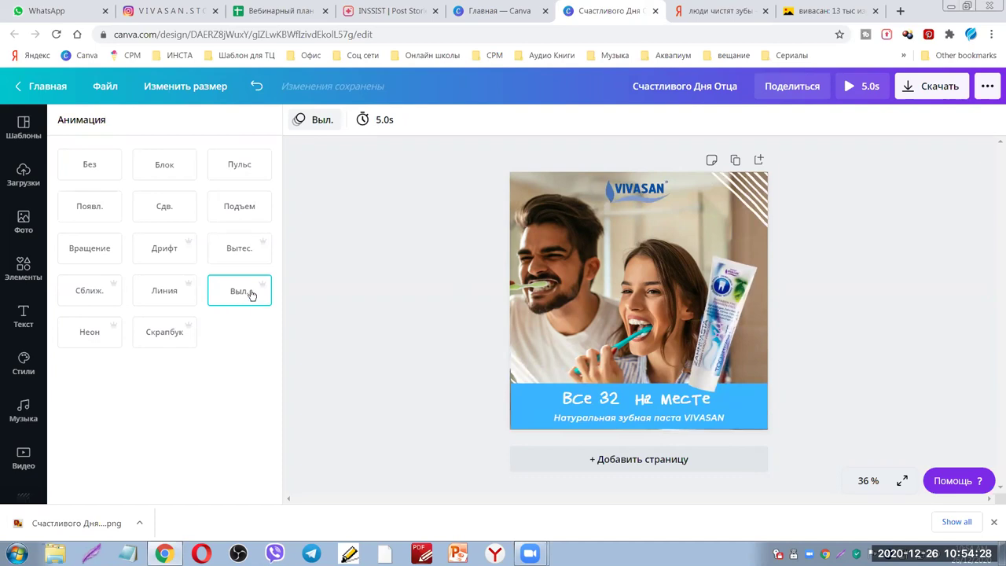
# Check the download options for the animated design, then play the Выл. animation in the full preview and close it
pyautogui.click(932, 88)
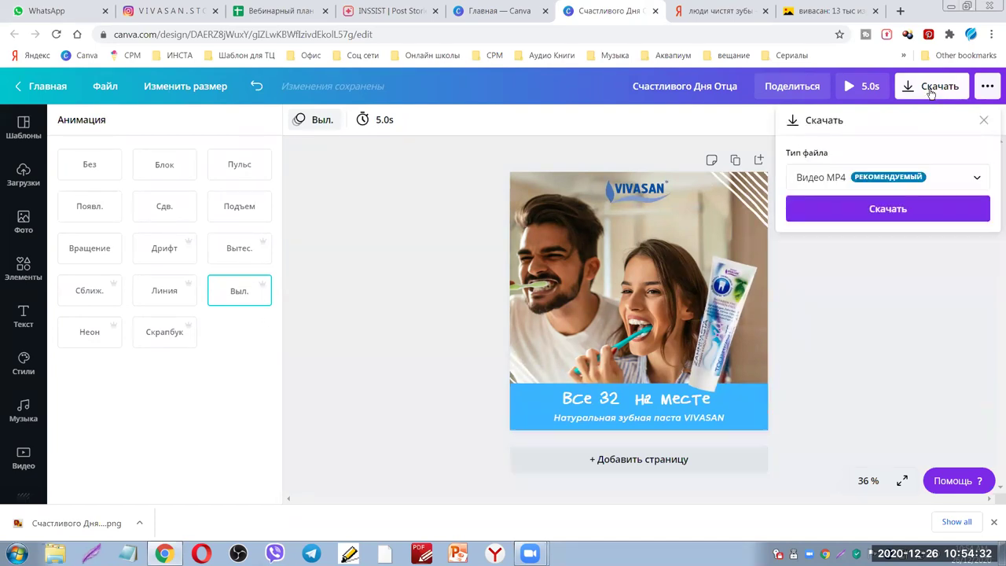
pyautogui.click(866, 317)
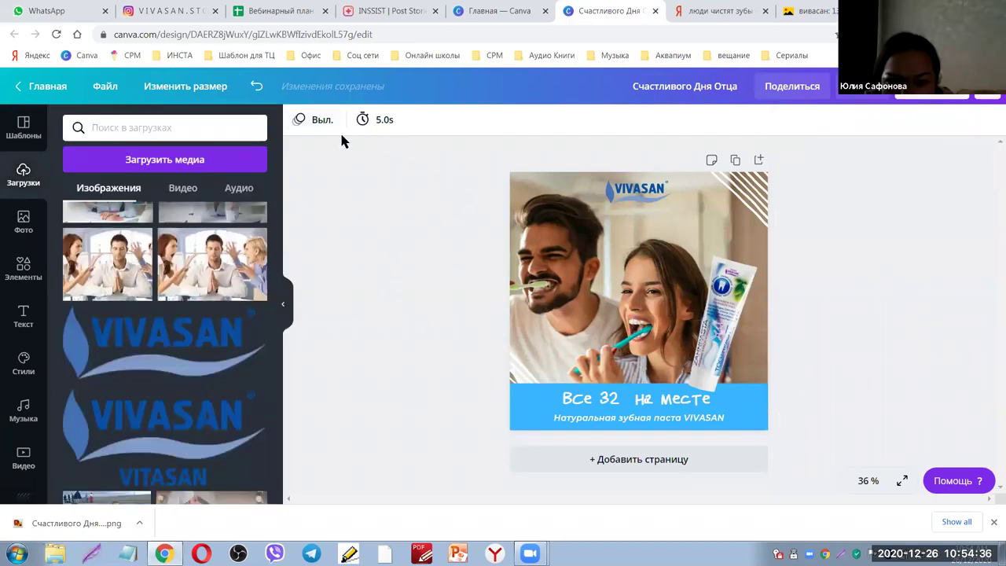
pyautogui.click(315, 123)
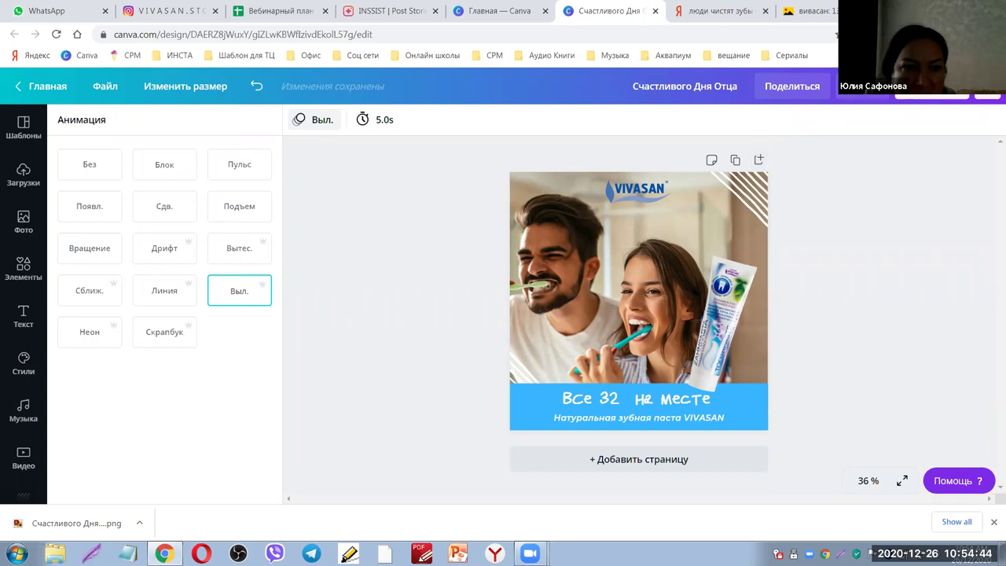
pyautogui.click(862, 86)
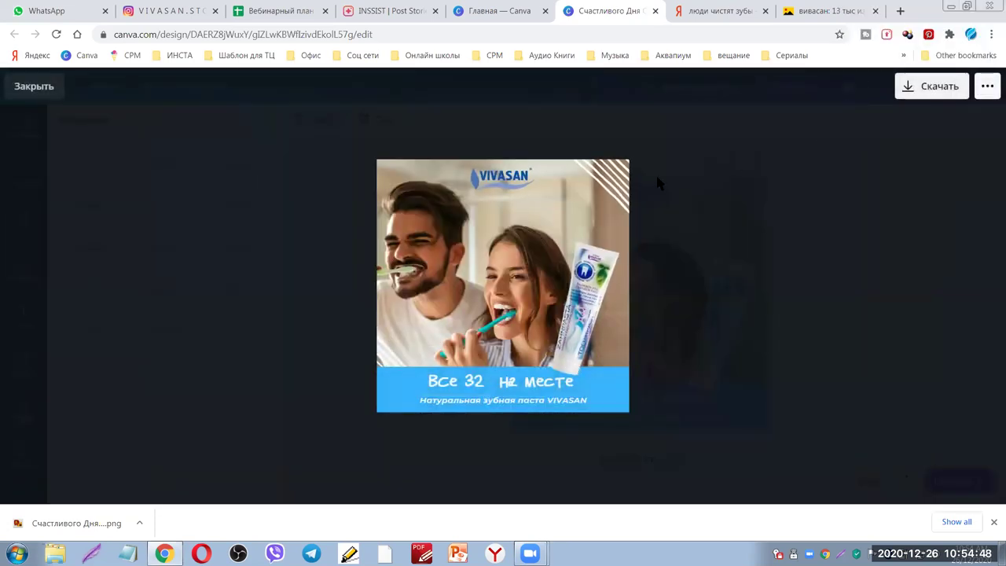
pyautogui.press('Escape')
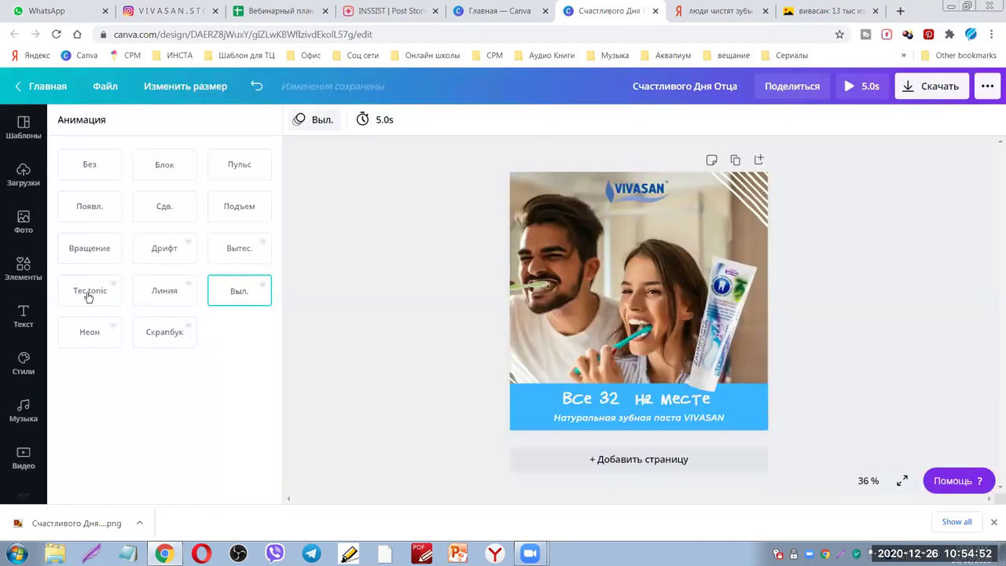
# Apply the Линия animation to the page and play it in the full preview
pyautogui.click(153, 297)
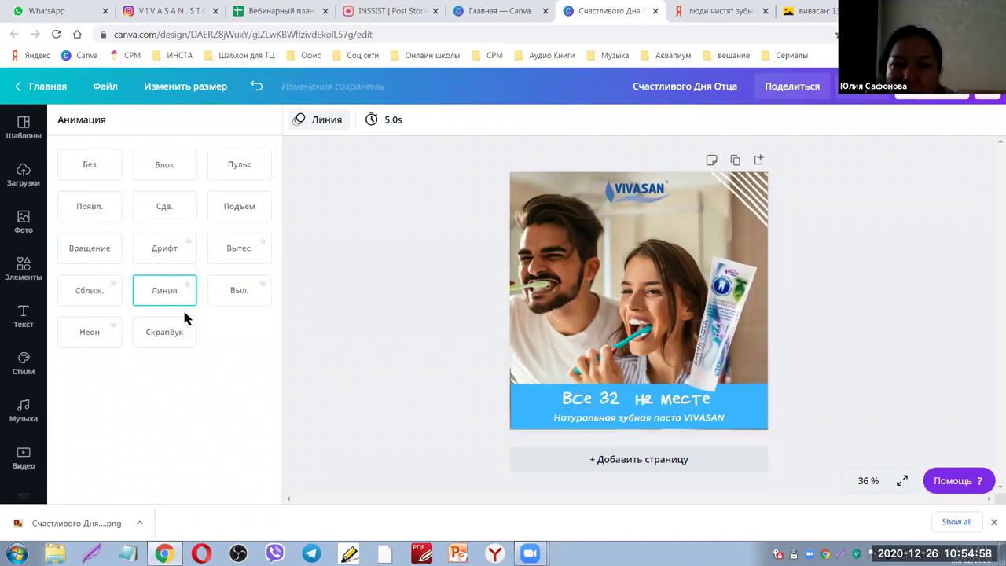
pyautogui.click(845, 79)
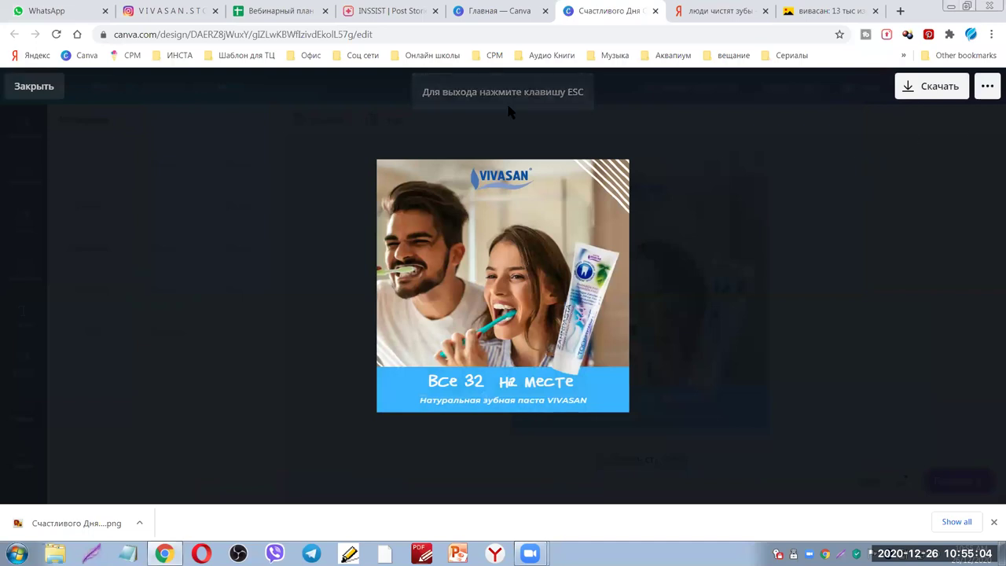
pyautogui.press('Escape')
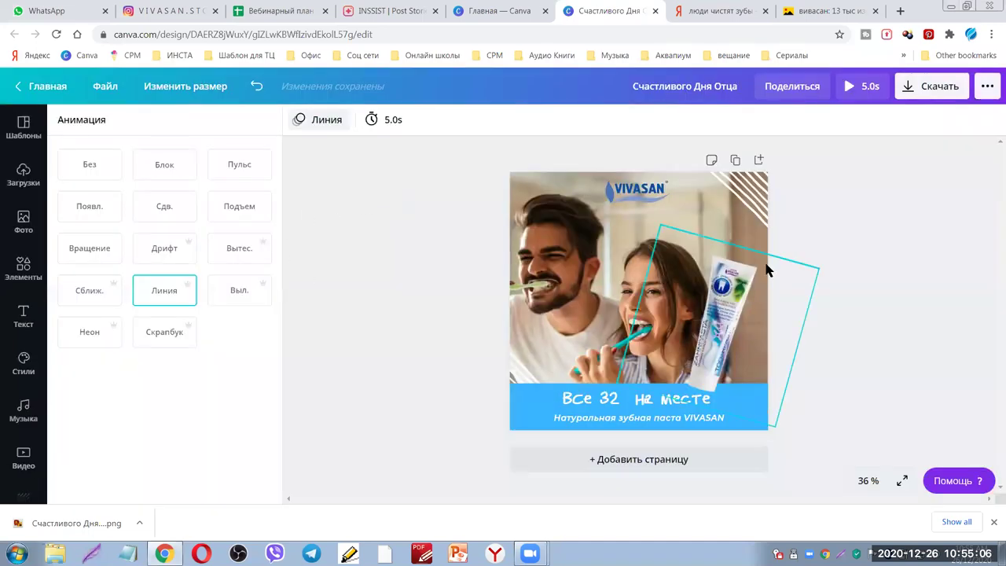
# Set the duration of the animated page to 8.0 seconds
pyautogui.click(373, 118)
pyautogui.moveTo(536, 162); pyautogui.dragTo(540, 161)
pyautogui.click(509, 196)
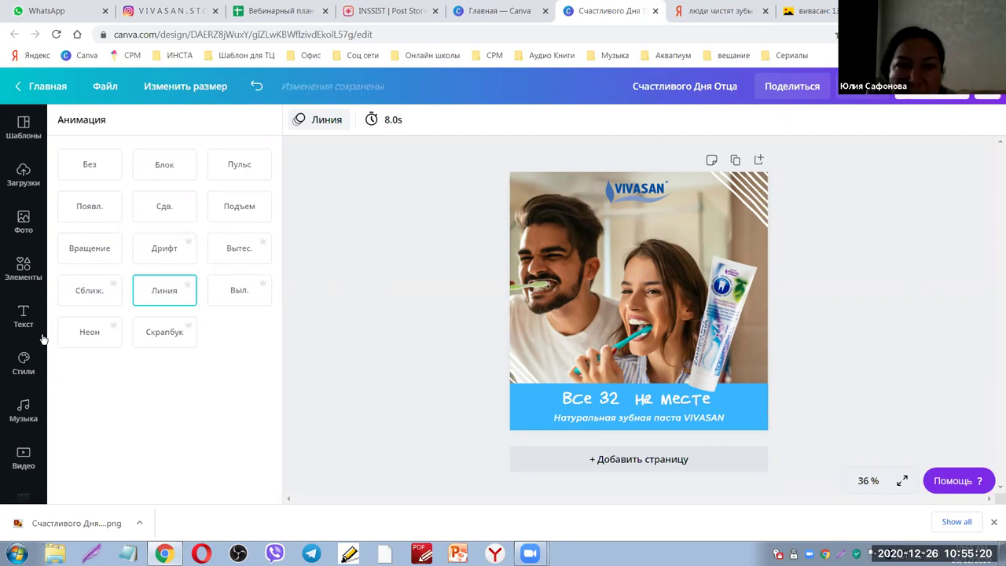
# Browse the music library, listen to the Tribute track, and add the recently used Morning Snowflake track to the design
pyautogui.click(23, 413)
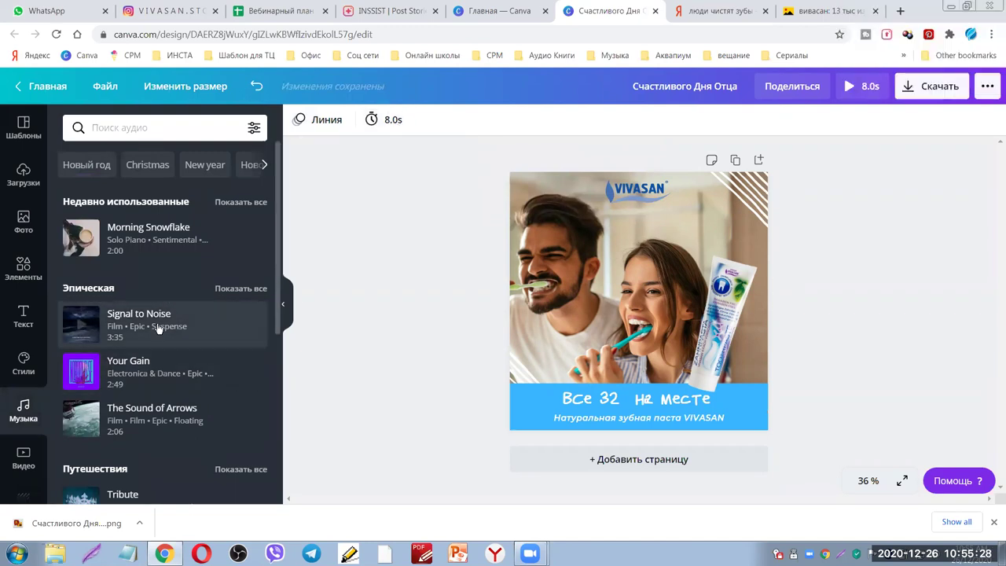
pyautogui.scroll(-3, 158, 329)
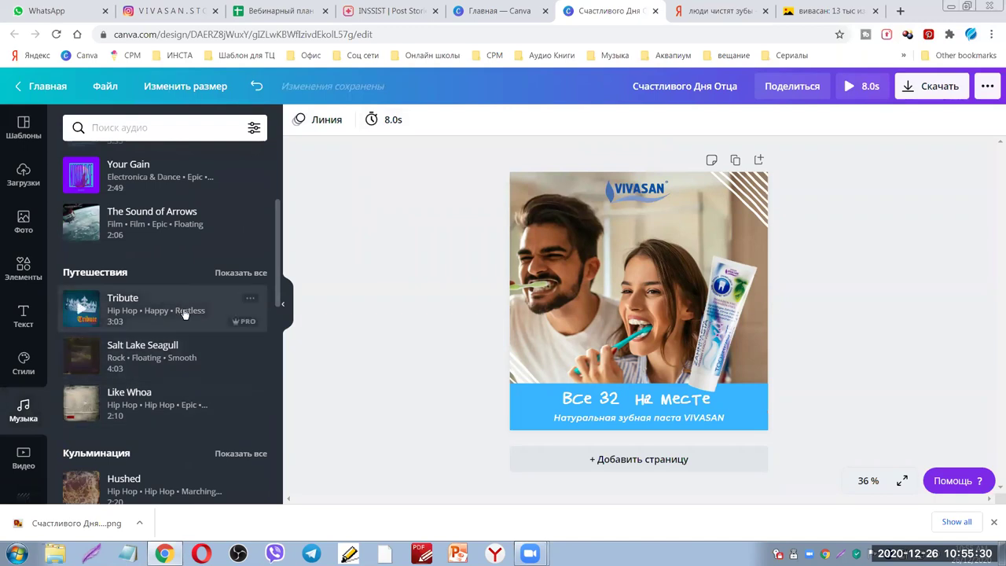
pyautogui.scroll(-1, 185, 314)
pyautogui.click(82, 245)
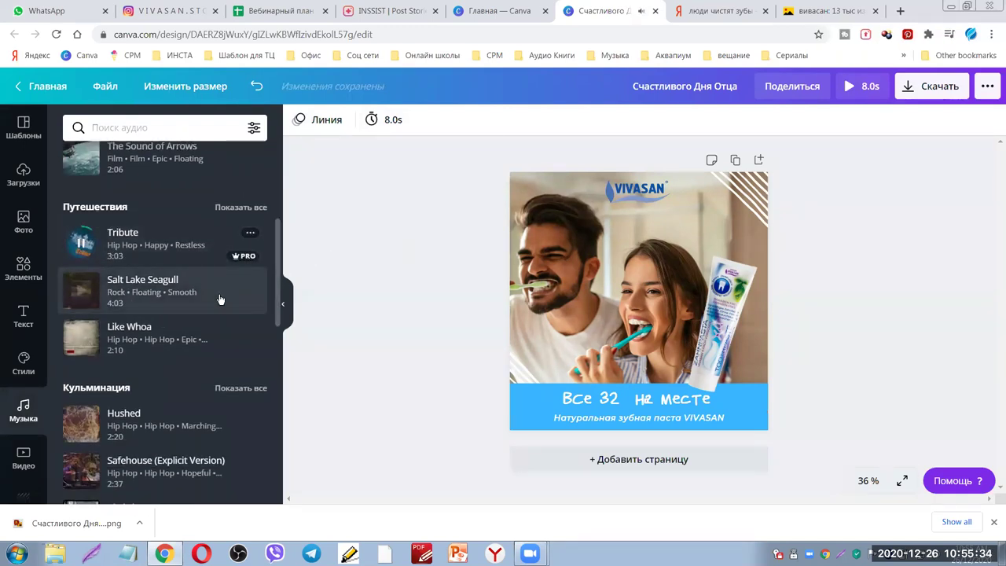
pyautogui.scroll(4, 220, 291)
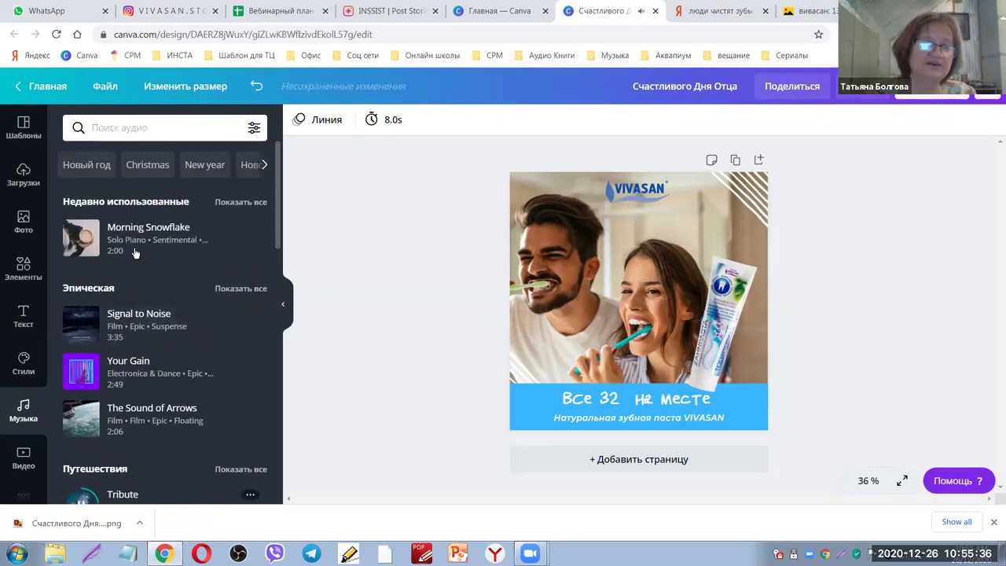
pyautogui.click(86, 242)
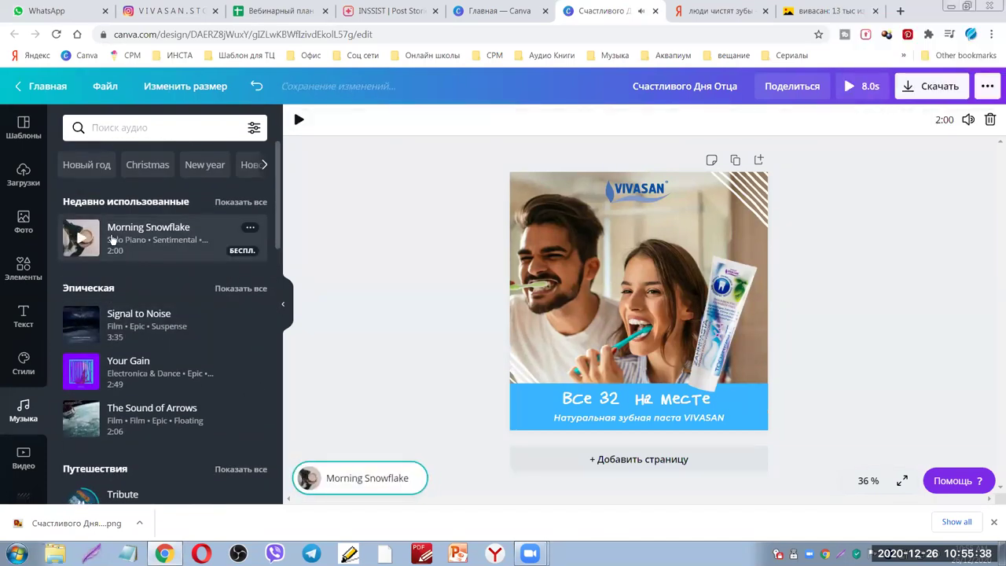
# Browse the music tracks in the Новый год category
pyautogui.click(91, 165)
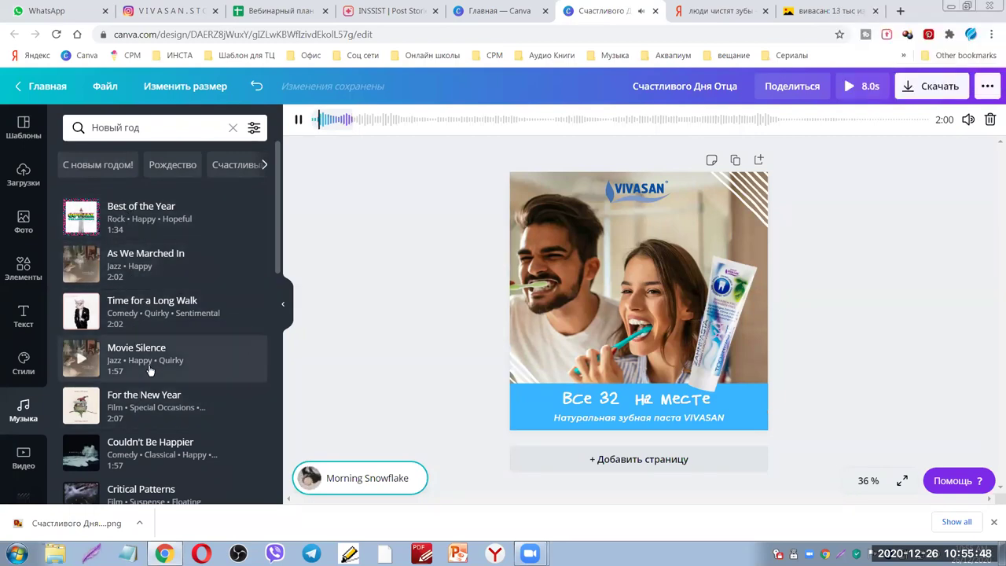
pyautogui.scroll(-1, 149, 409)
pyautogui.scroll(-2, 155, 425)
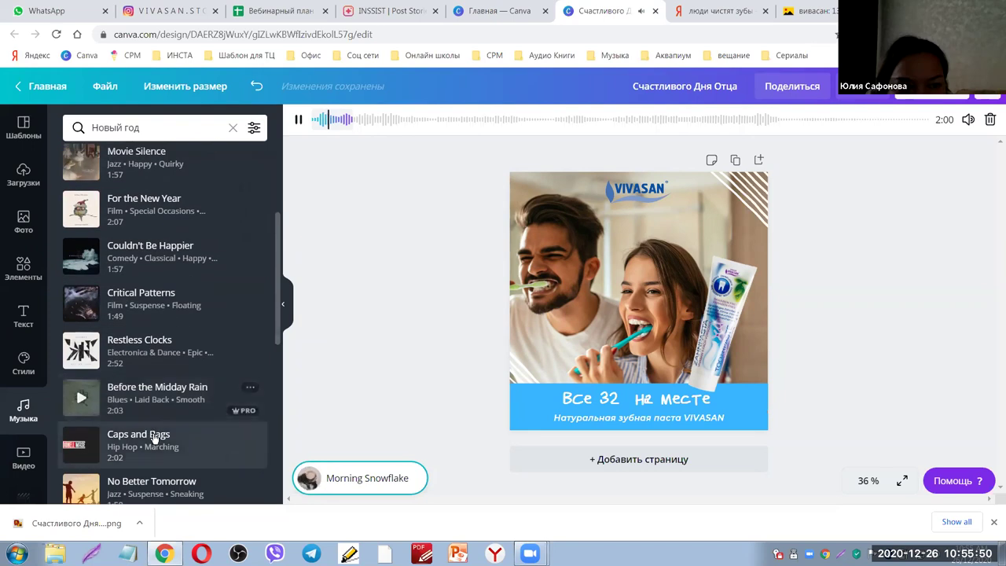
pyautogui.scroll(3, 243, 236)
# Listen to Happy Whistling Ukulele from the Счастливый category and use it as the design's music instead of Morning Snowflake
pyautogui.click(234, 166)
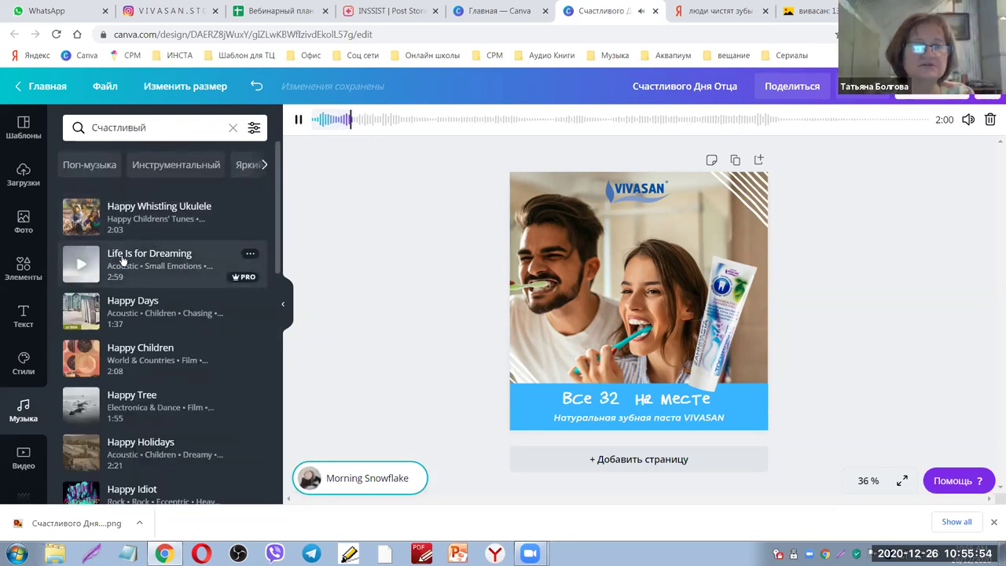
pyautogui.click(81, 217)
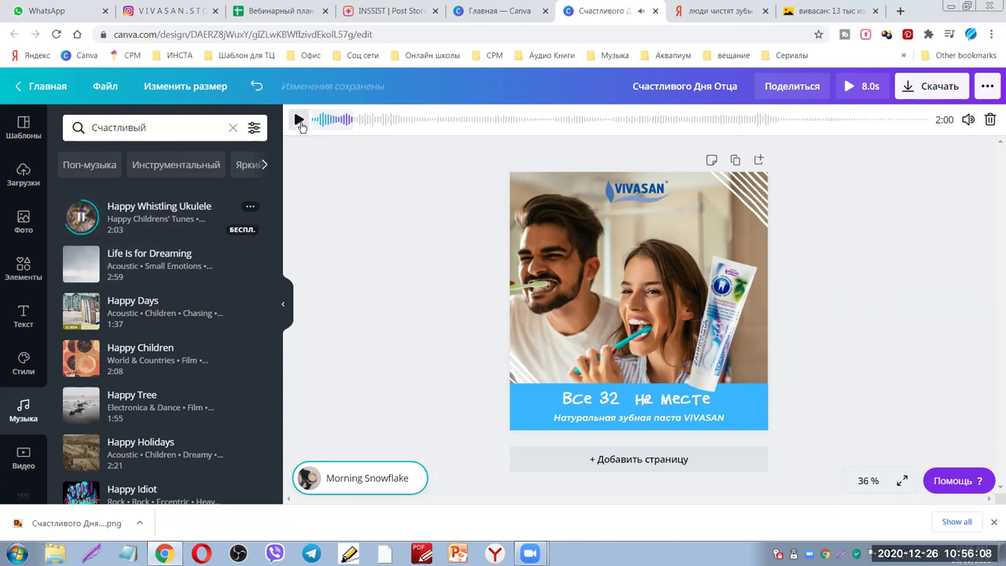
pyautogui.click(299, 122)
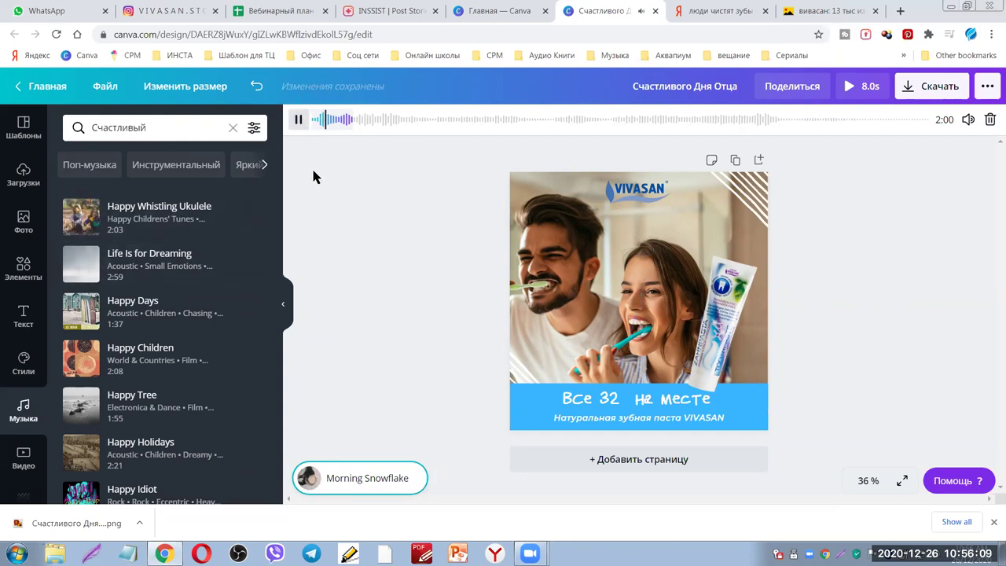
pyautogui.click(130, 215)
pyautogui.click(299, 122)
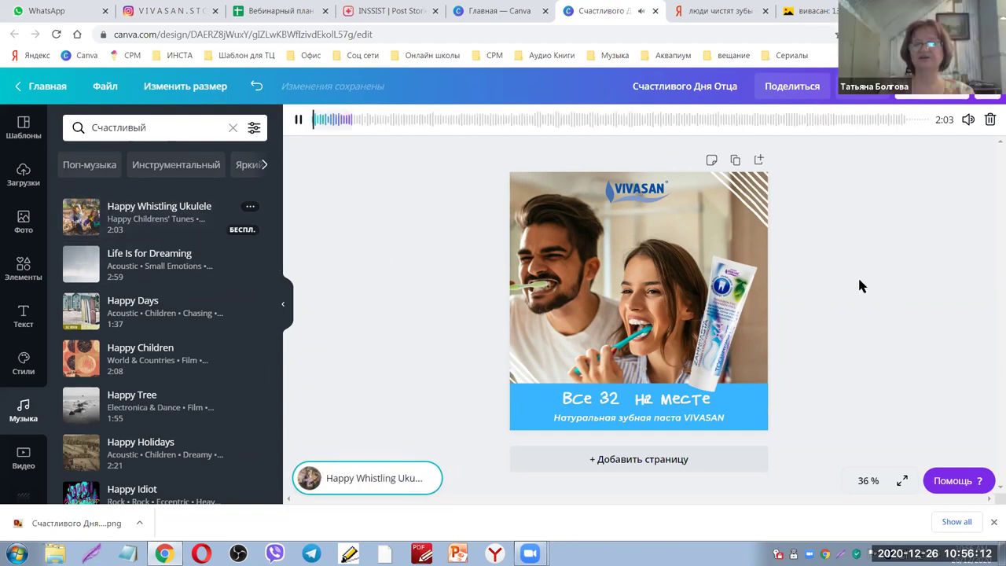
pyautogui.click(297, 122)
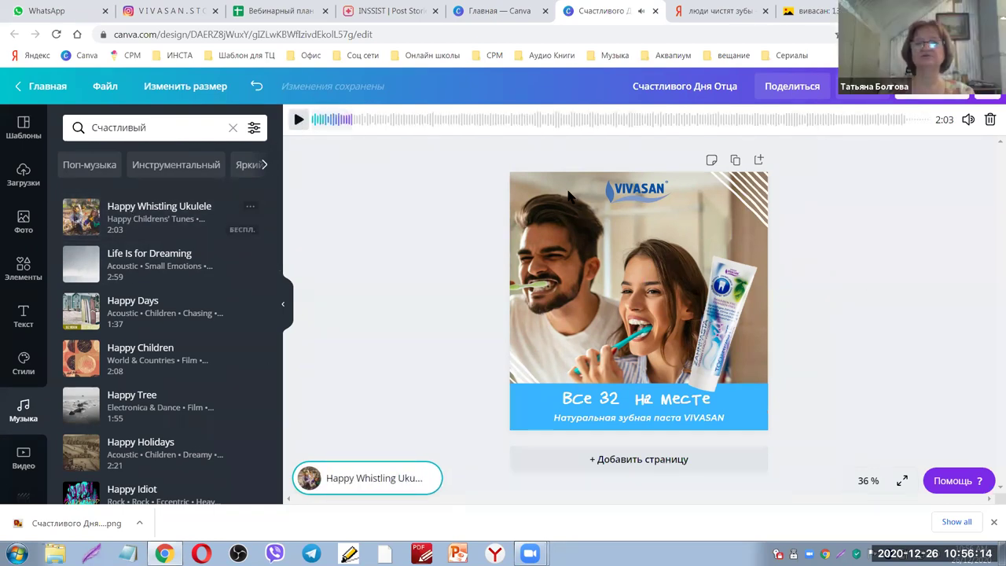
pyautogui.click(876, 256)
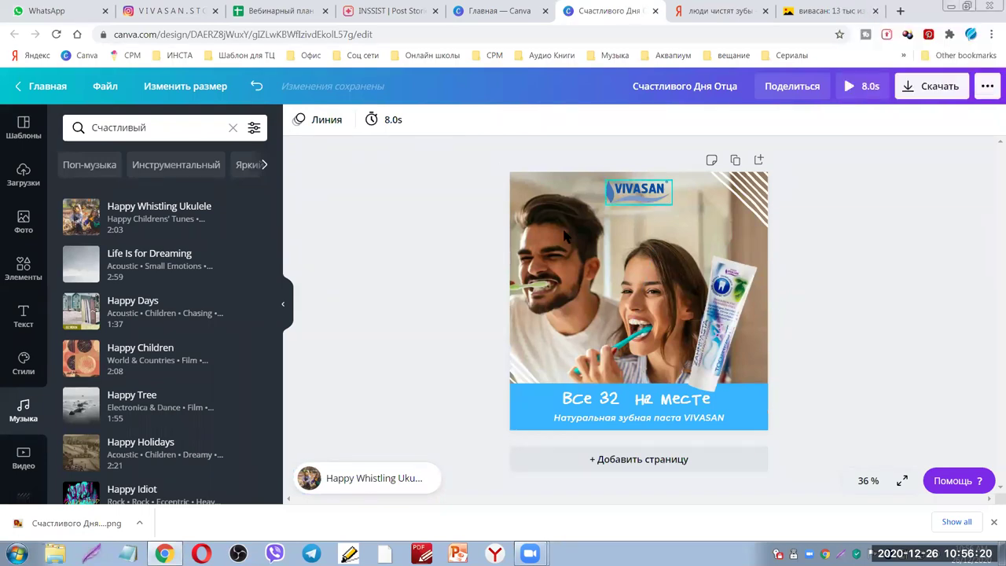
# Set the duration of the animated page to 11.5 seconds
pyautogui.click(935, 91)
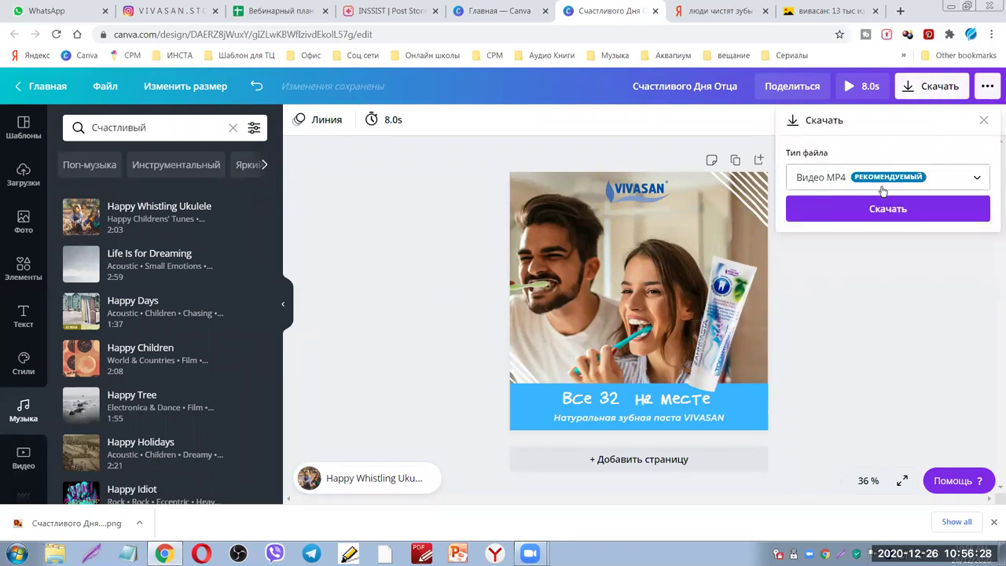
pyautogui.click(394, 123)
pyautogui.click(392, 121)
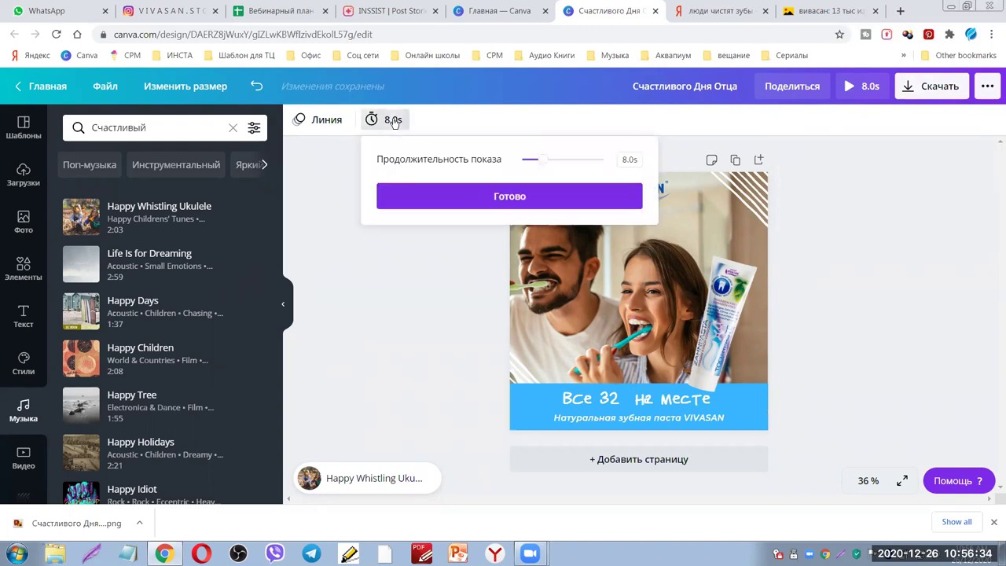
pyautogui.moveTo(542, 159); pyautogui.dragTo(552, 159)
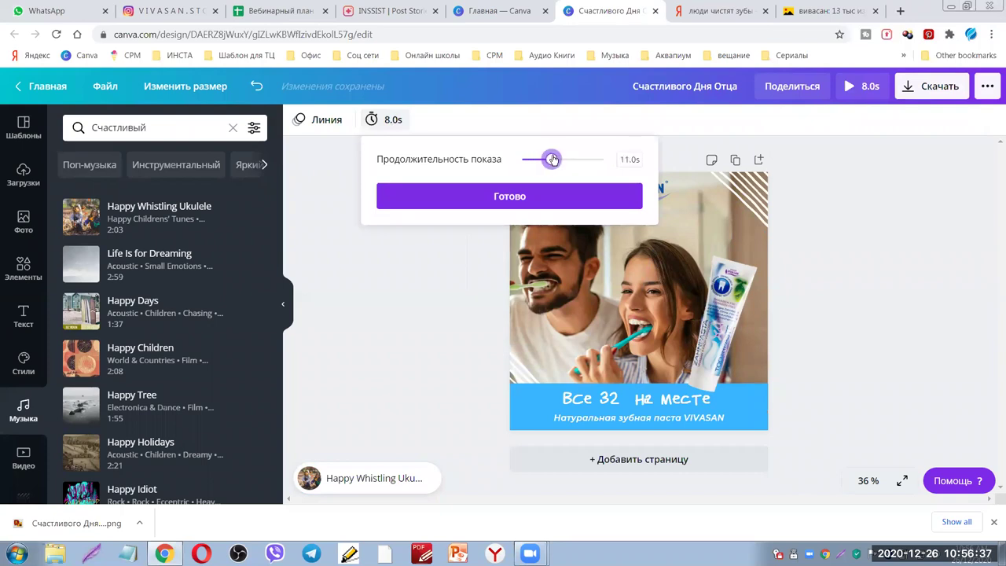
pyautogui.click(521, 195)
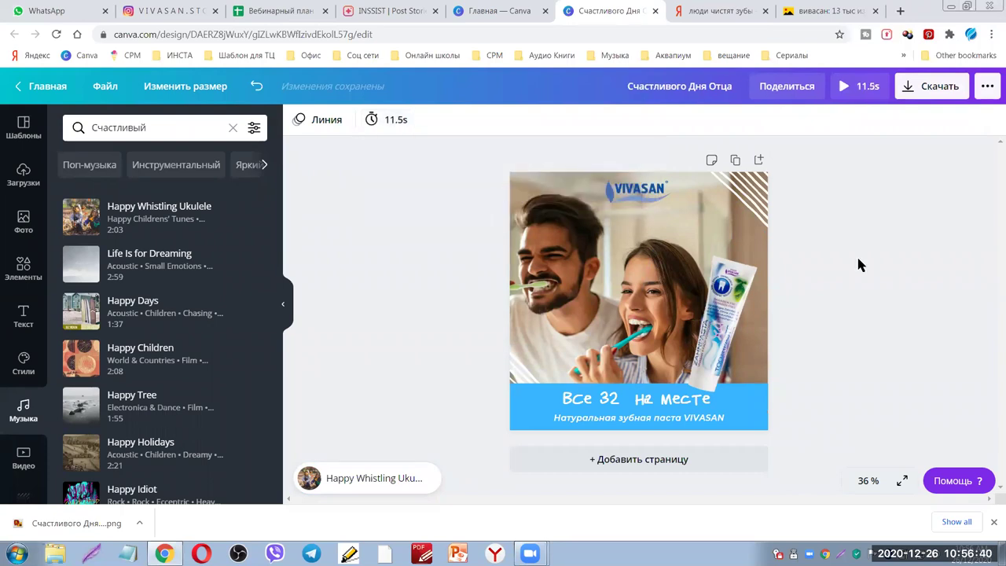
# Download the animated design as an MP4 video and close the two Yandex search tabs
pyautogui.click(941, 95)
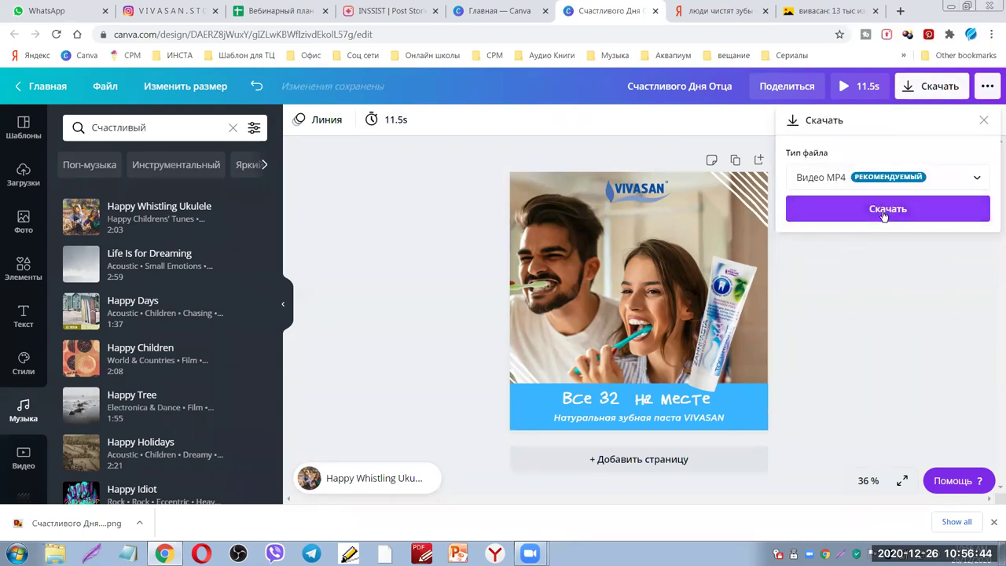
pyautogui.click(883, 215)
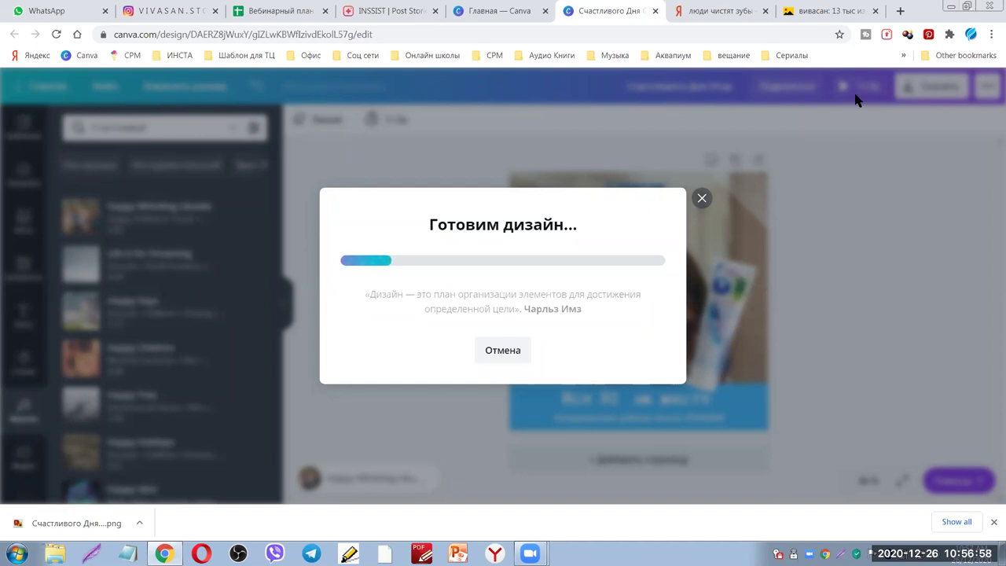
pyautogui.click(853, 10)
pyautogui.hotkey('ctrl', 'w')
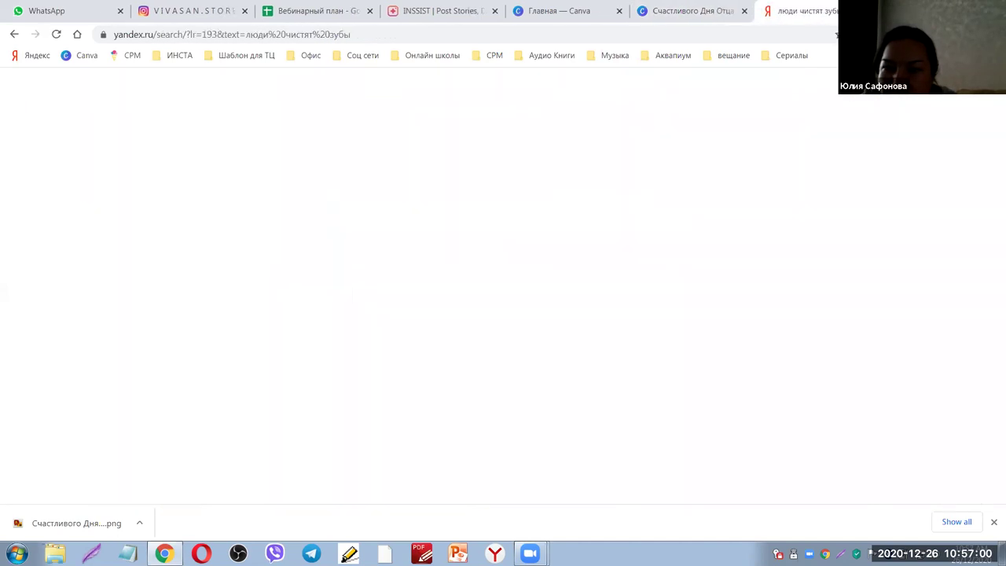
pyautogui.hotkey('ctrl', 'w')
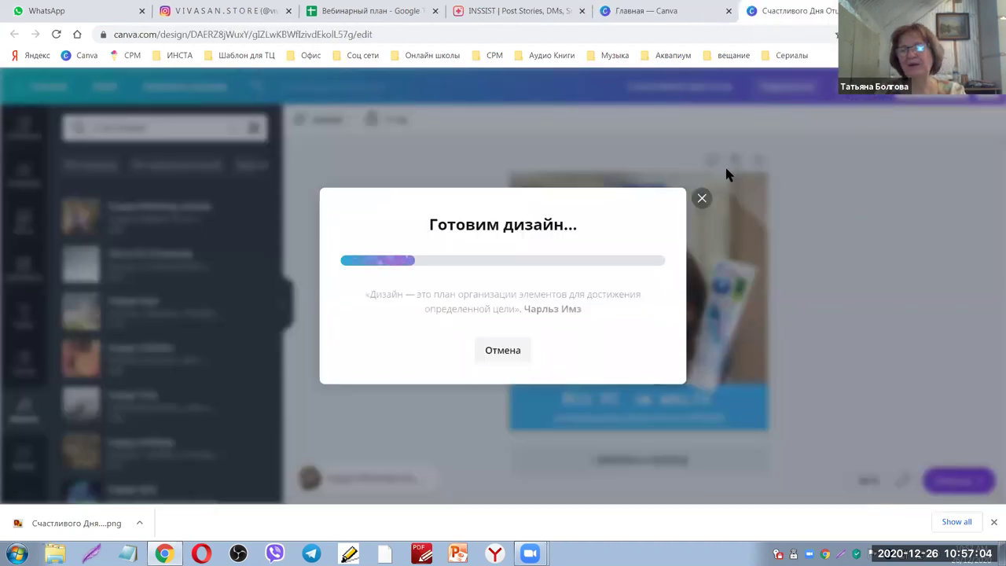
# Switch to WhatsApp and open the two Instagram post links shared in the VivaStars-контент group
pyautogui.click(94, 11)
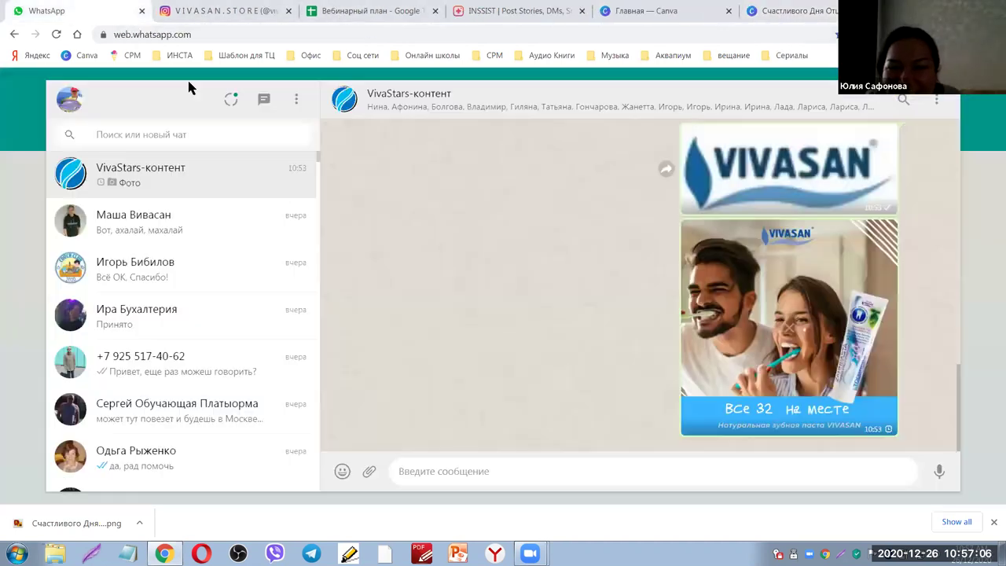
pyautogui.scroll(3, 505, 258)
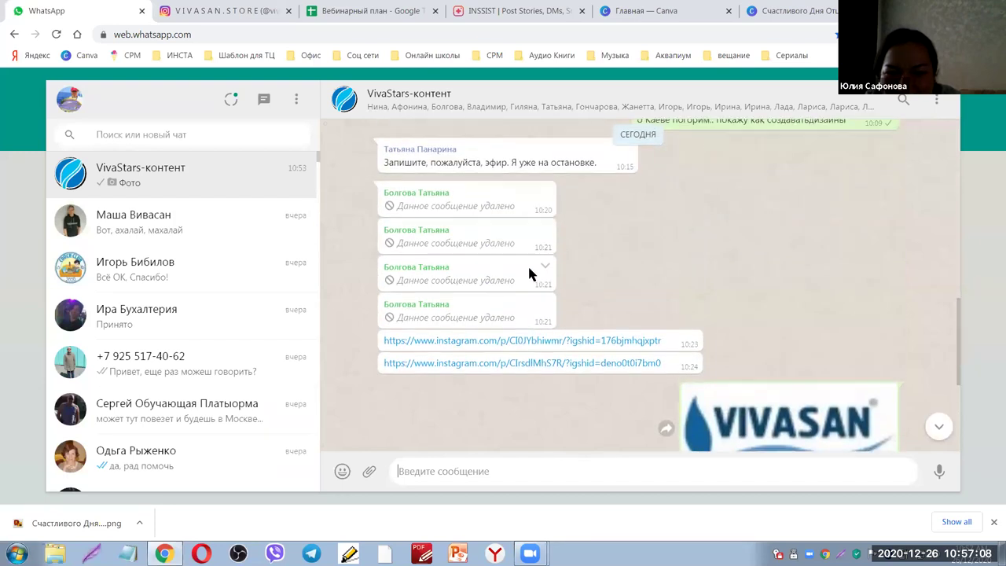
pyautogui.scroll(-1, 528, 273)
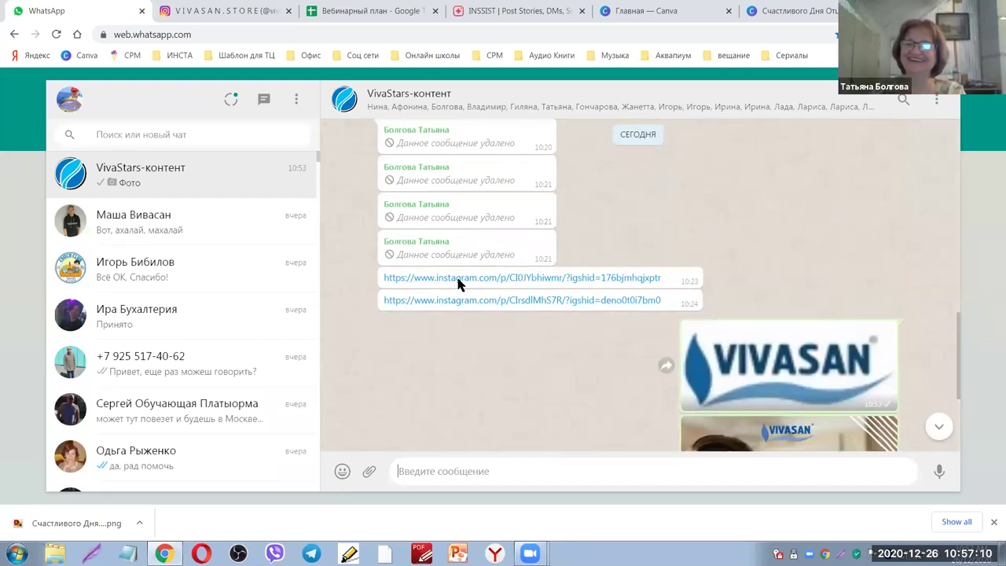
pyautogui.click(460, 280)
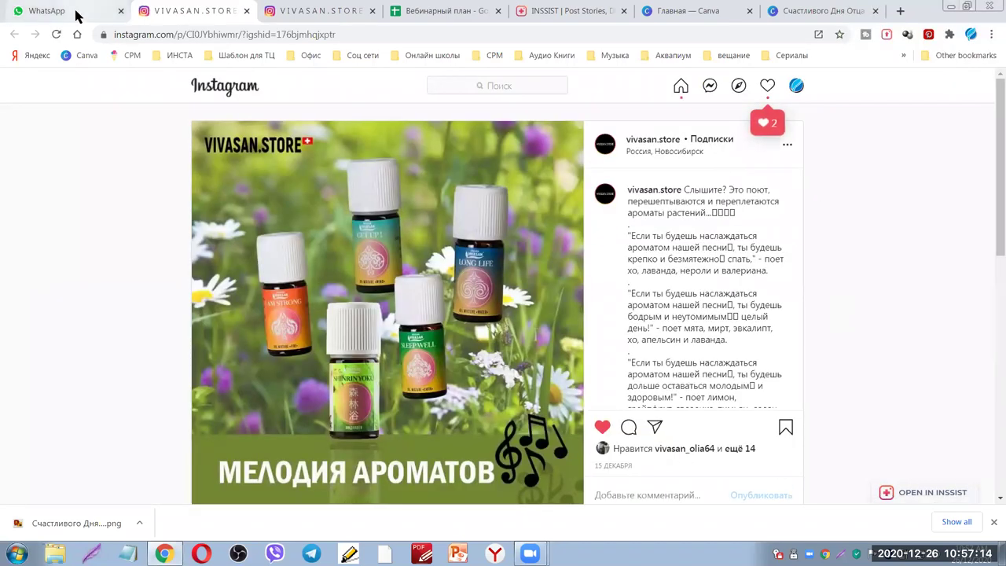
pyautogui.click(76, 12)
pyautogui.click(425, 298)
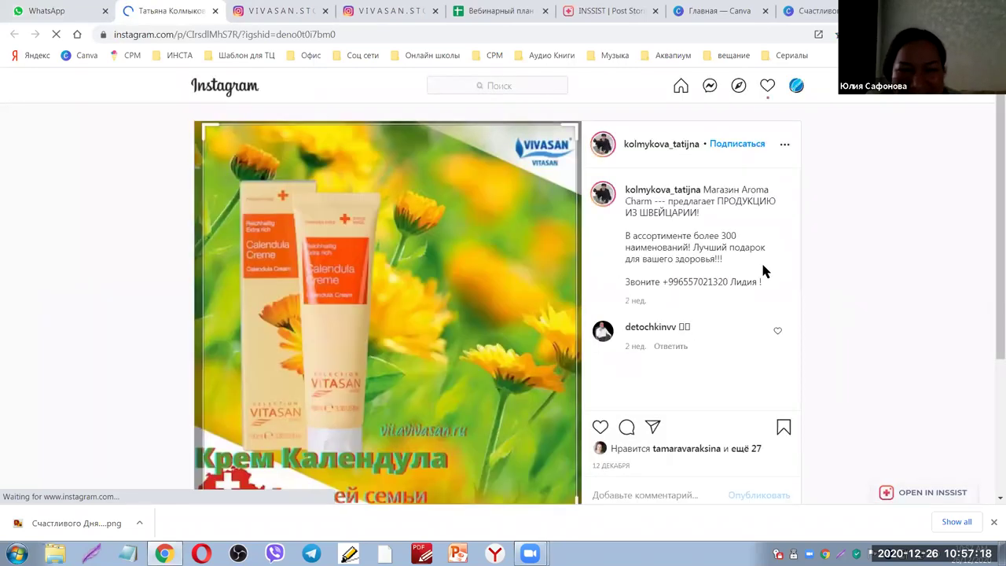
# Open the profile of the calendula cream post's author and look through its publications for design examples
pyautogui.click(658, 145)
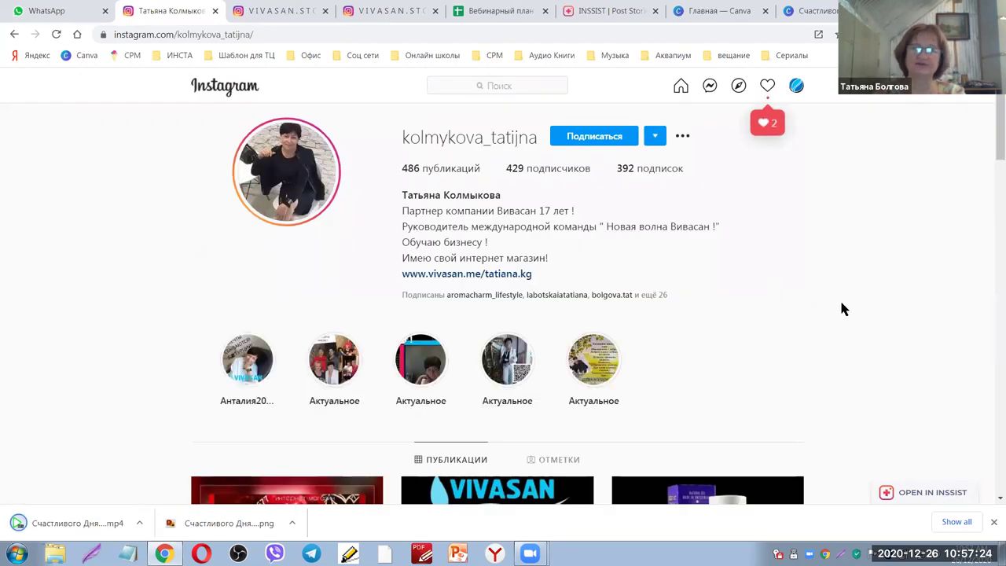
pyautogui.scroll(-3, 841, 308)
pyautogui.scroll(-1, 882, 311)
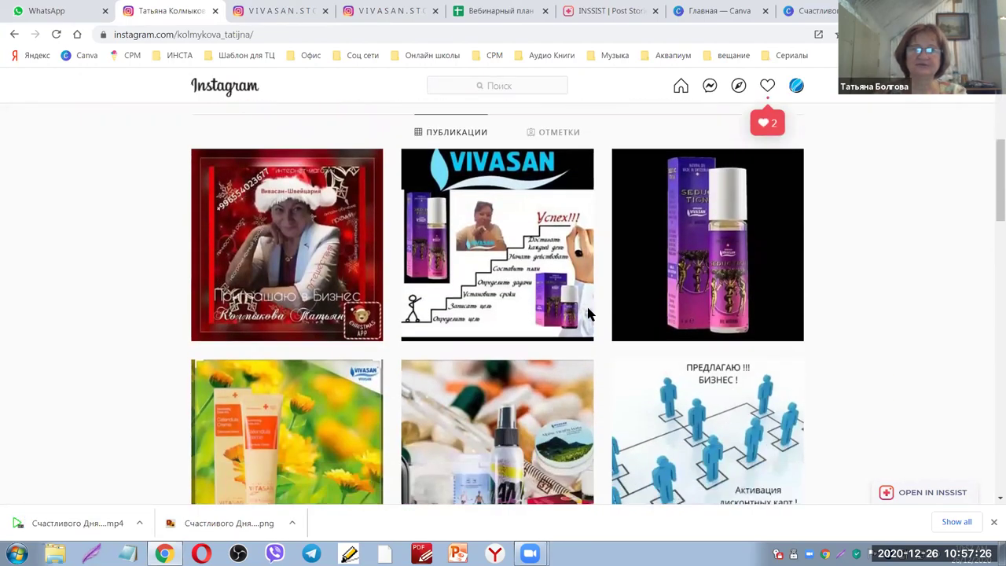
pyautogui.scroll(-2, 801, 318)
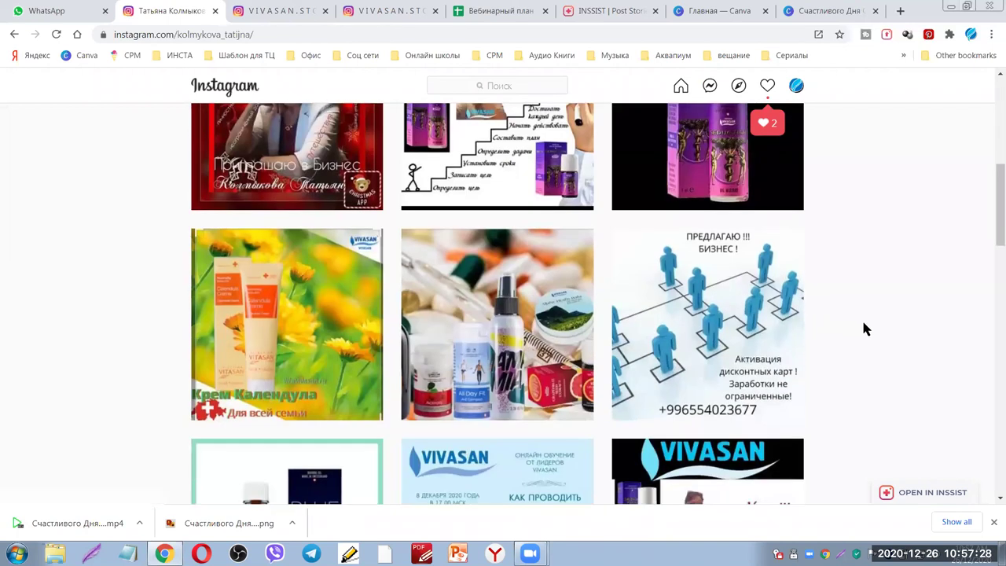
pyautogui.scroll(-3, 864, 322)
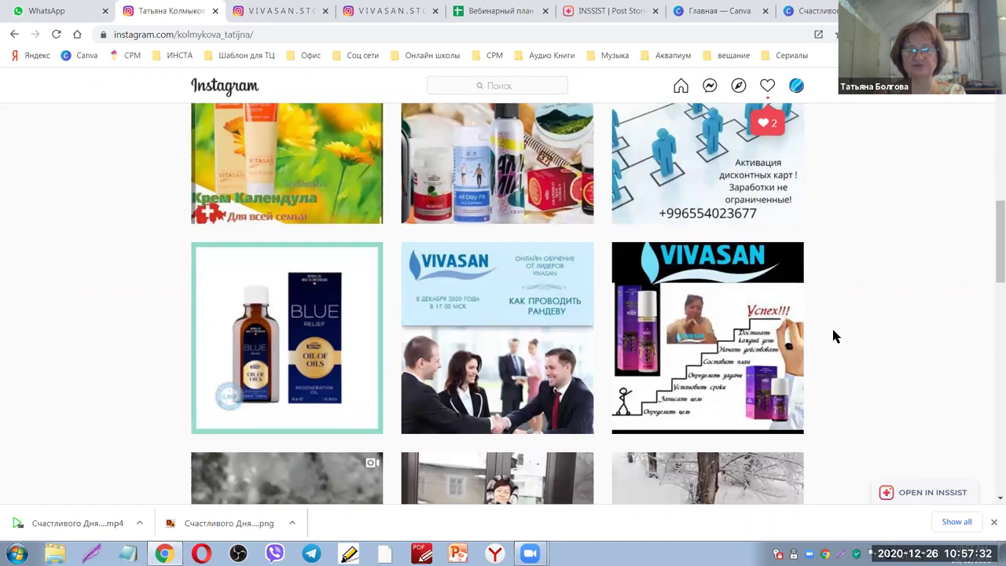
pyautogui.scroll(-3, 900, 298)
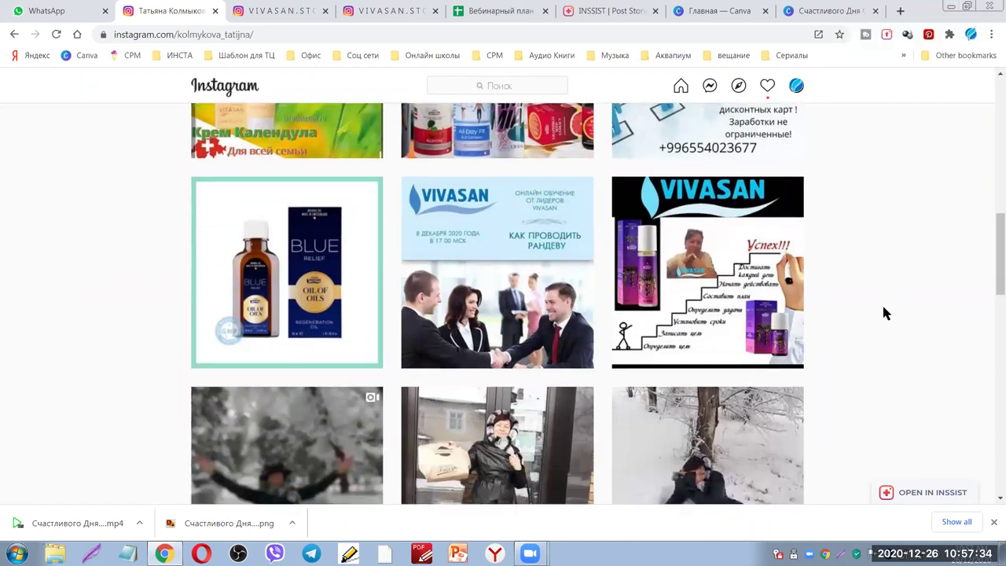
pyautogui.scroll(3, 849, 357)
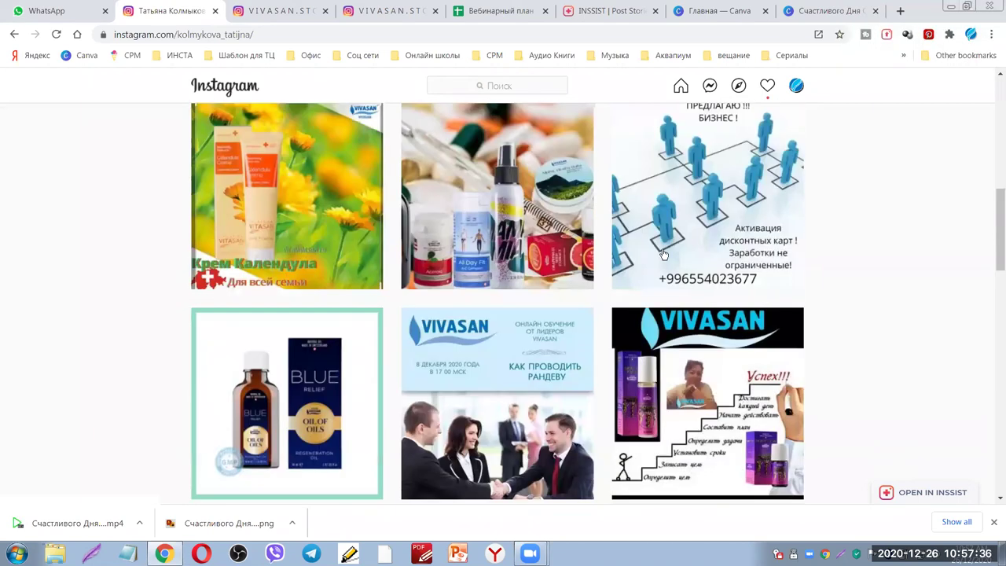
pyautogui.scroll(3, 644, 300)
pyautogui.scroll(1, 645, 300)
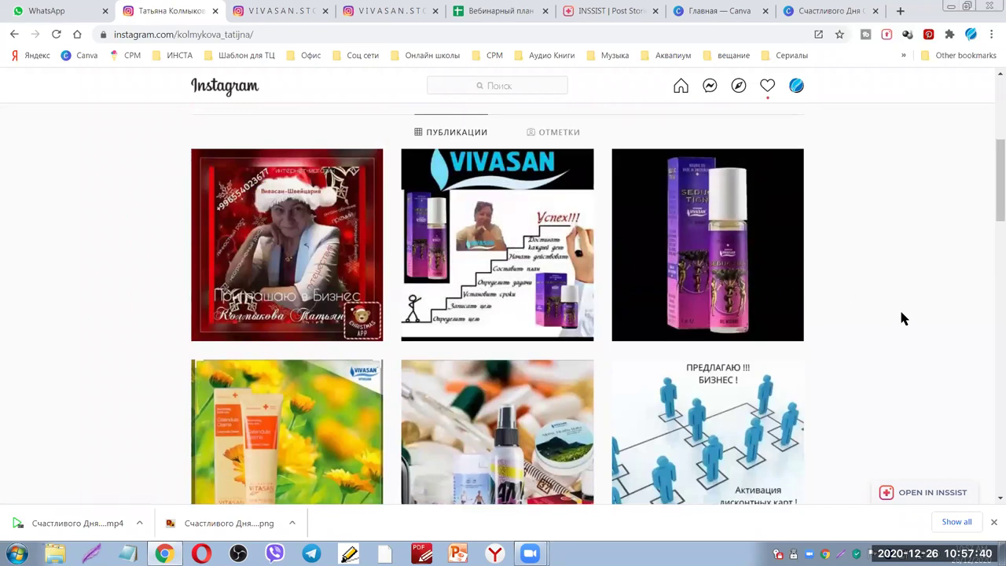
pyautogui.scroll(2, 901, 322)
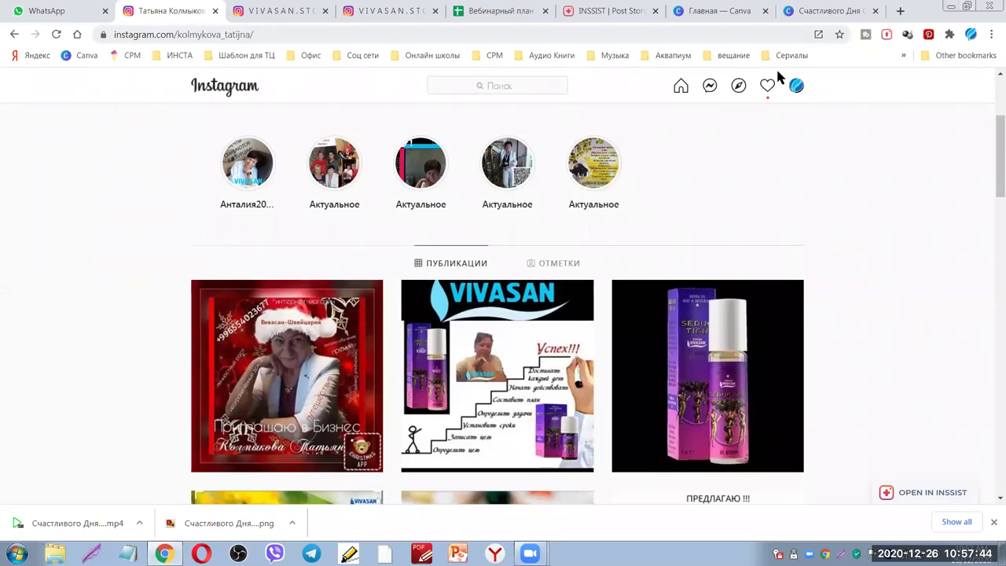
# Send the downloaded Счастливого Дня Отца.mp4 video to the VivaStars-контент WhatsApp group, and return to the Canva design
pyautogui.click(821, 11)
pyautogui.click(700, 166)
pyautogui.click(46, 11)
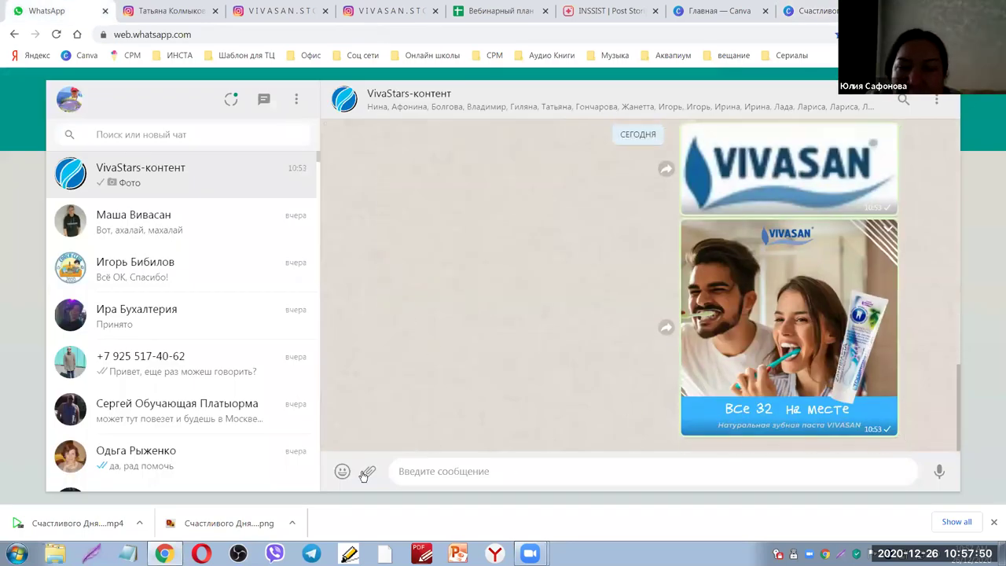
pyautogui.click(367, 472)
pyautogui.click(368, 428)
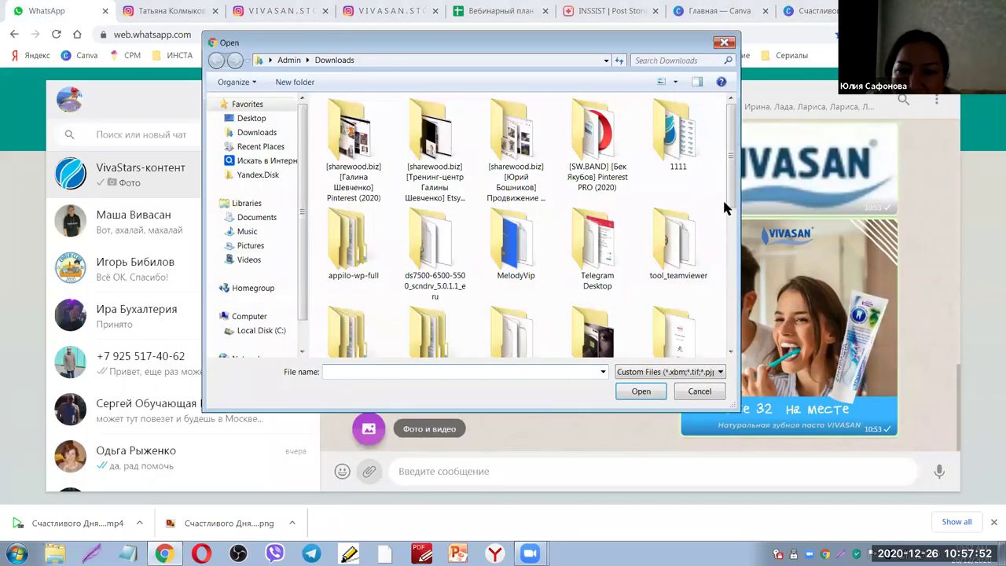
pyautogui.scroll(-5, 715, 247)
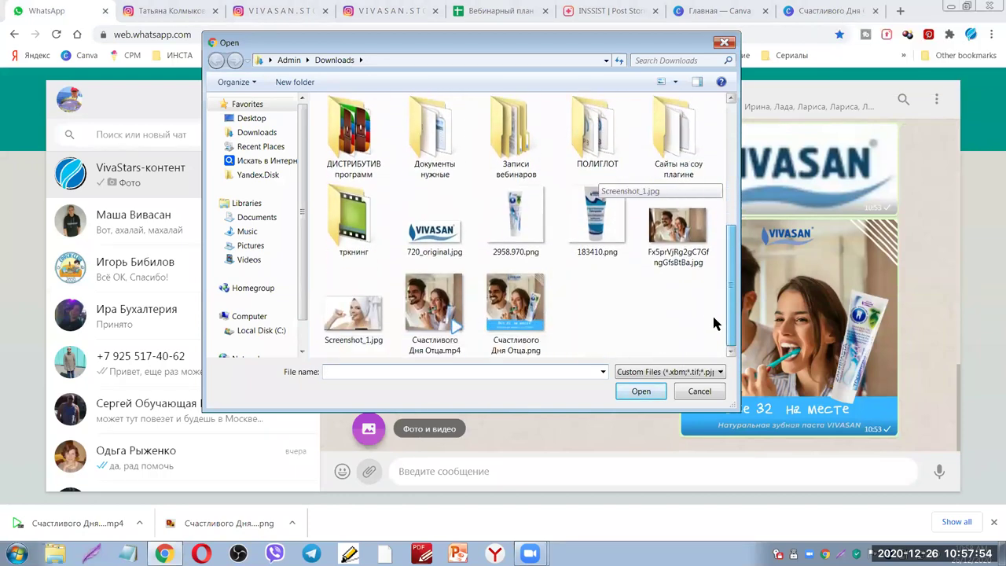
pyautogui.click(435, 310)
pyautogui.click(639, 391)
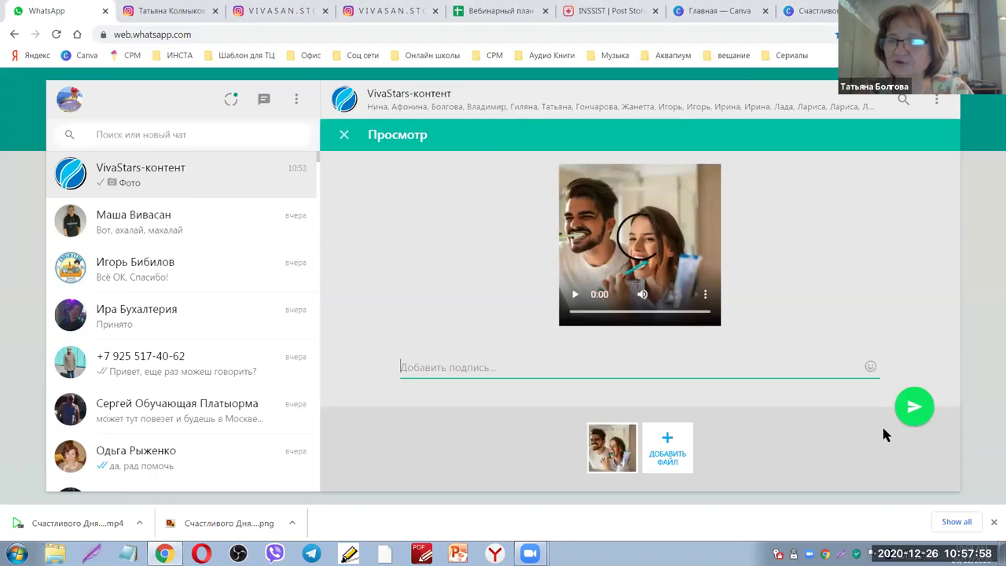
pyautogui.click(911, 407)
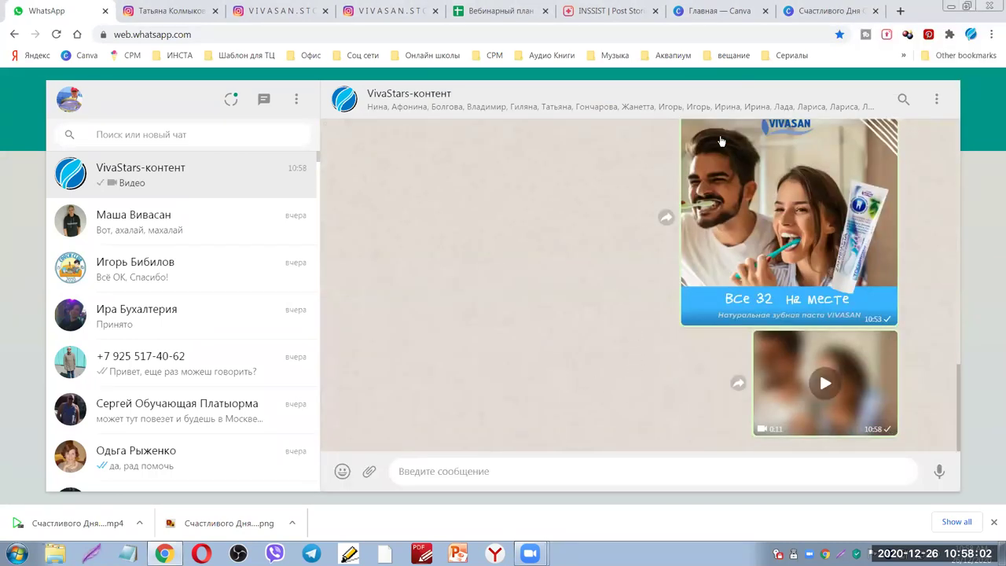
pyautogui.click(817, 10)
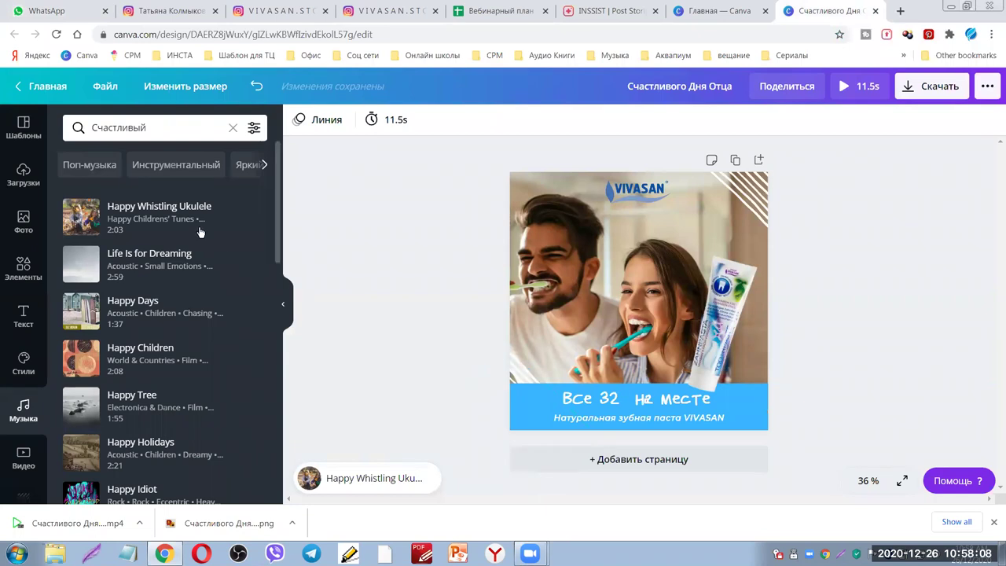
# Browse the template library, and open the existing ПРЯМОЙ ЭФИР design from the Canva home page
pyautogui.click(25, 135)
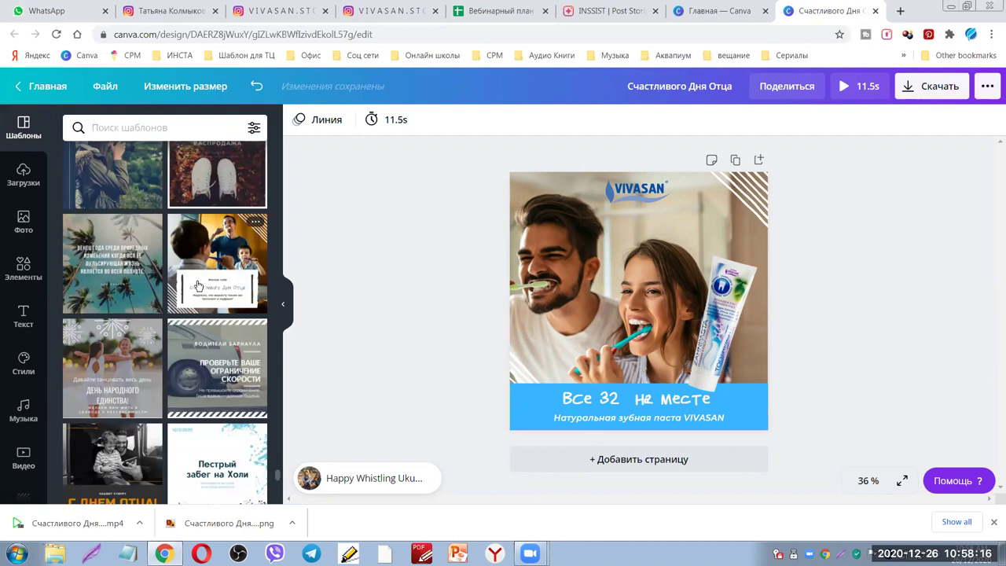
pyautogui.scroll(-5, 198, 285)
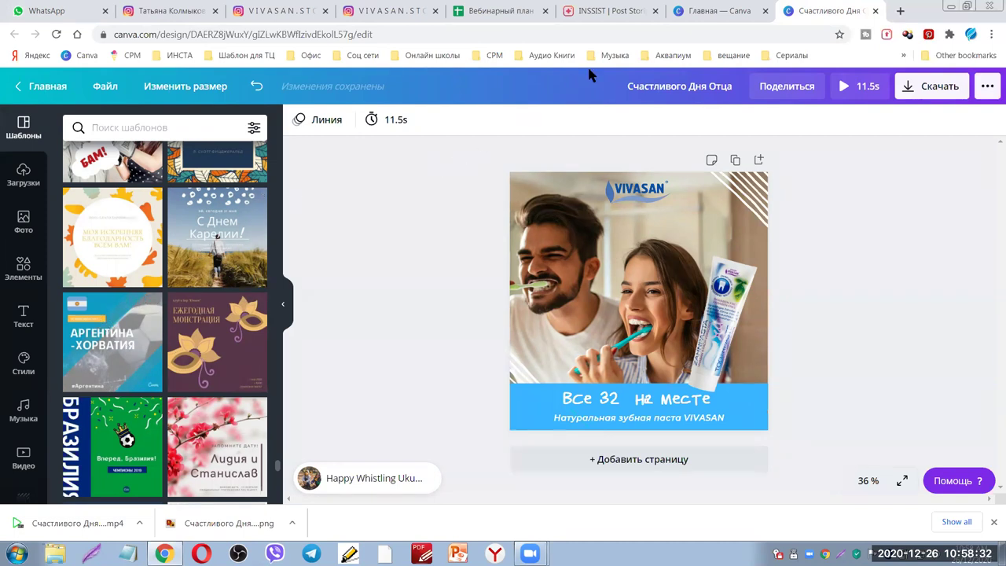
pyautogui.click(714, 10)
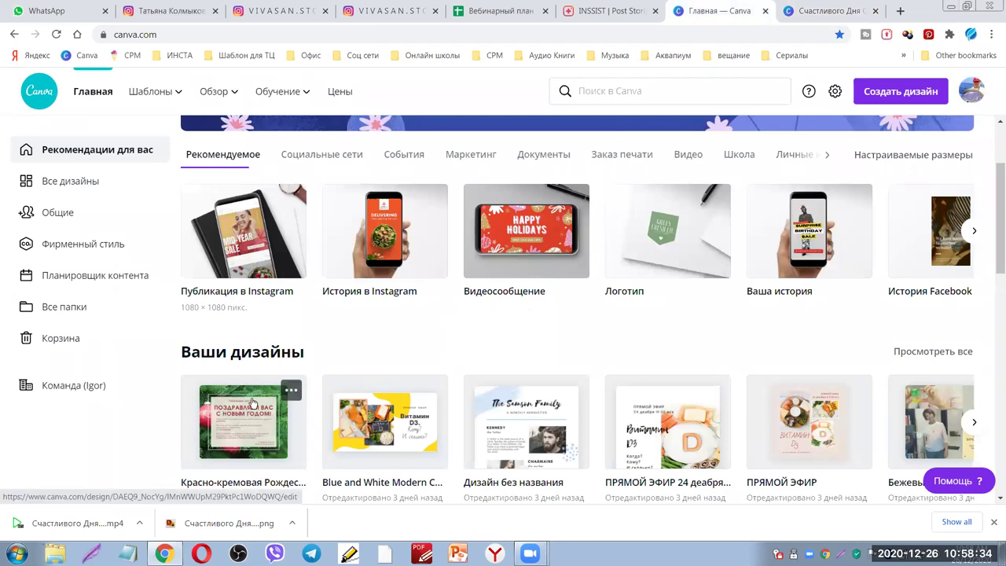
pyautogui.scroll(-2, 252, 402)
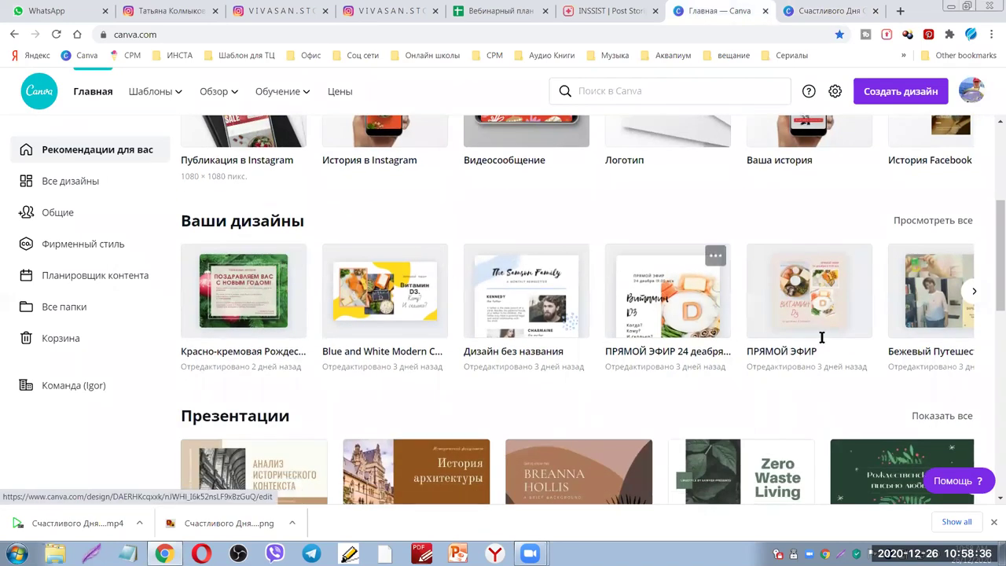
pyautogui.click(789, 289)
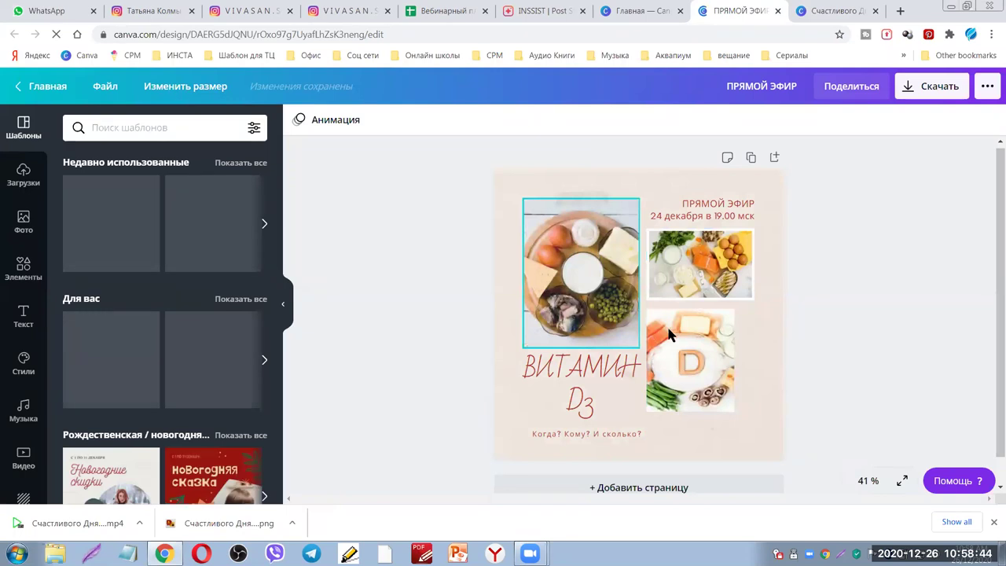
# Examine the photos and background colour options of the ПРЯМОЙ ЭФИР design, and close it
pyautogui.click(621, 330)
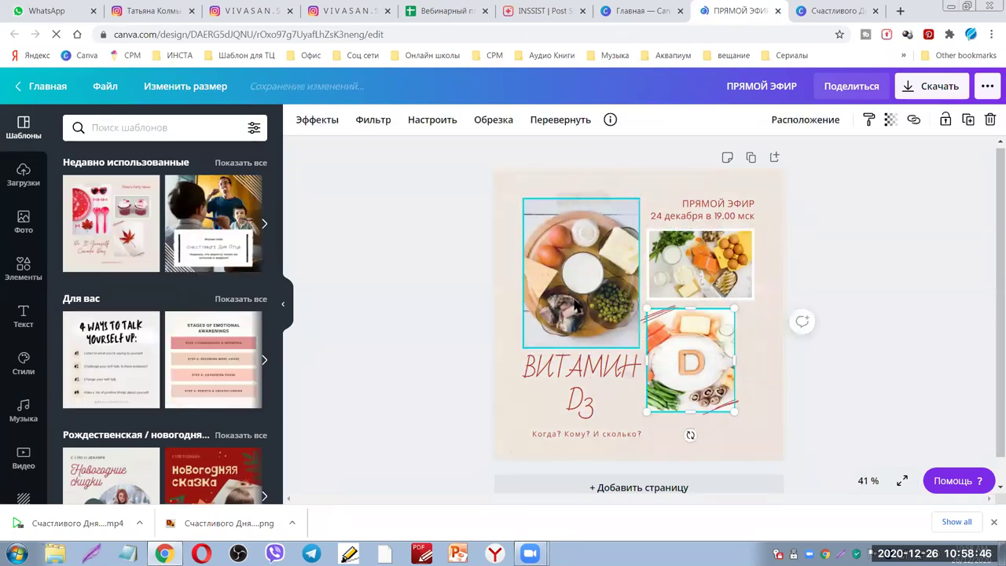
pyautogui.click(759, 454)
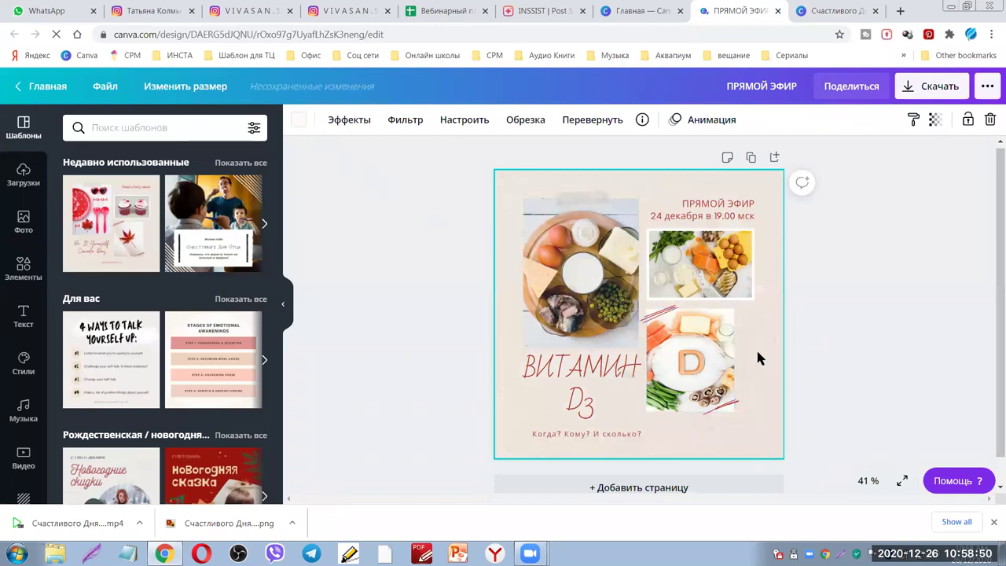
pyautogui.click(298, 119)
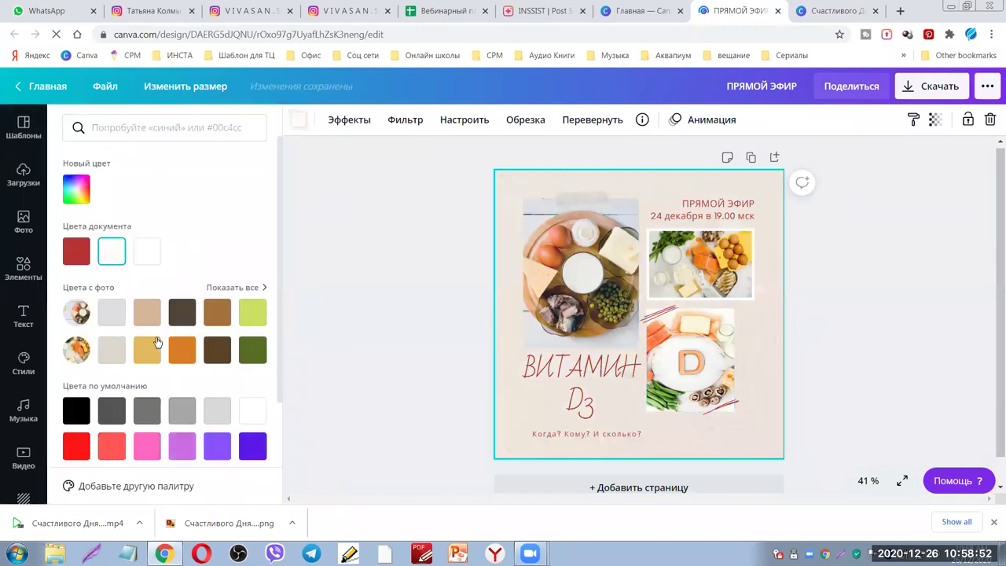
pyautogui.click(182, 312)
pyautogui.click(252, 360)
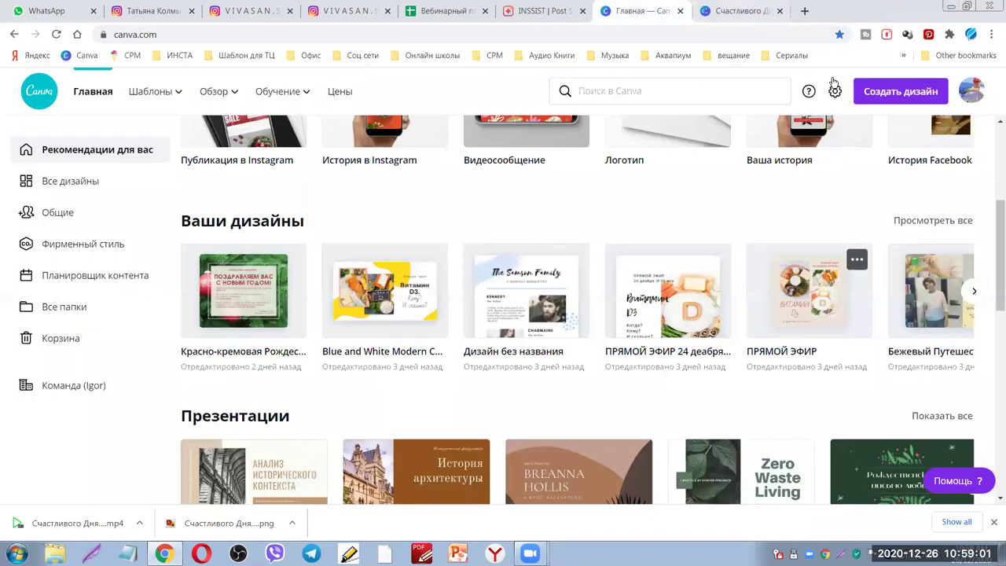
pyautogui.hotkey('ctrl', 'w')
# Return to the toothpaste design and look through the Instagram post templates for layout ideas
pyautogui.click(752, 16)
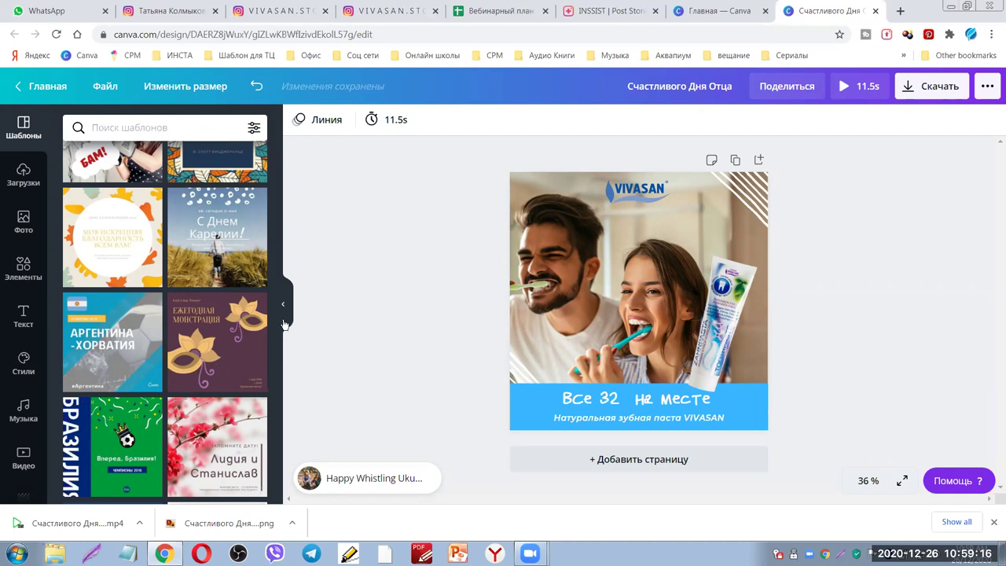
pyautogui.scroll(5, 248, 321)
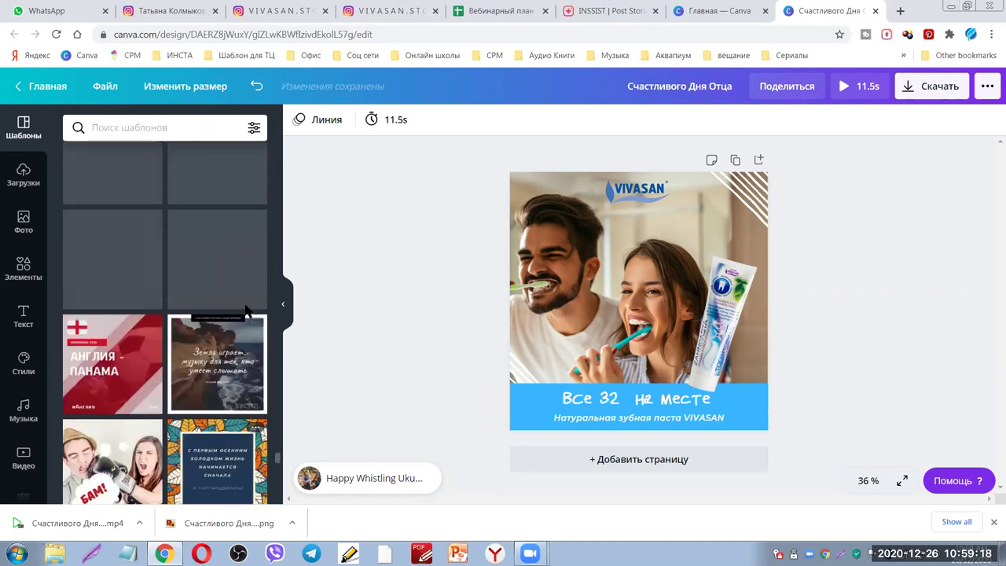
pyautogui.scroll(5, 246, 309)
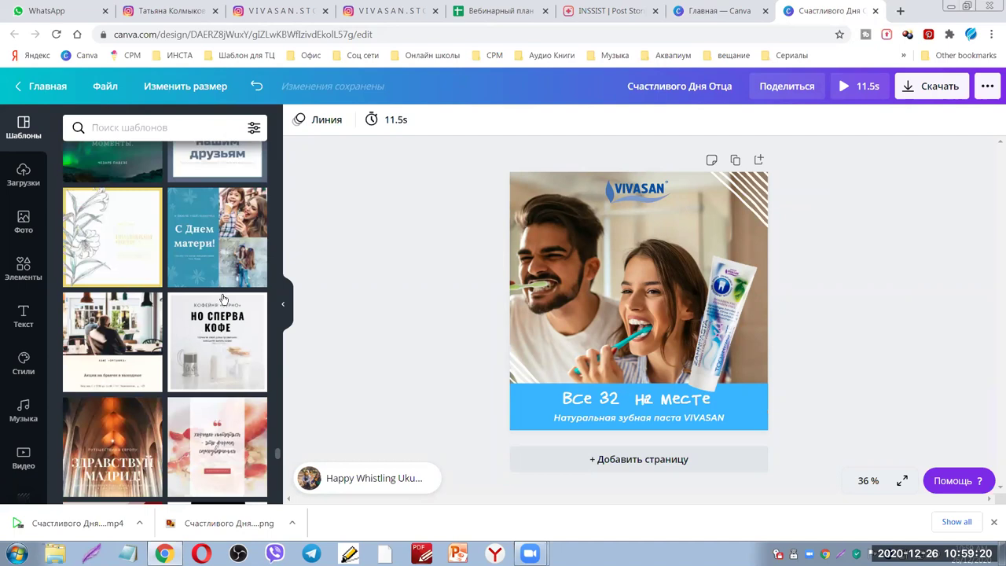
pyautogui.moveTo(234, 297)
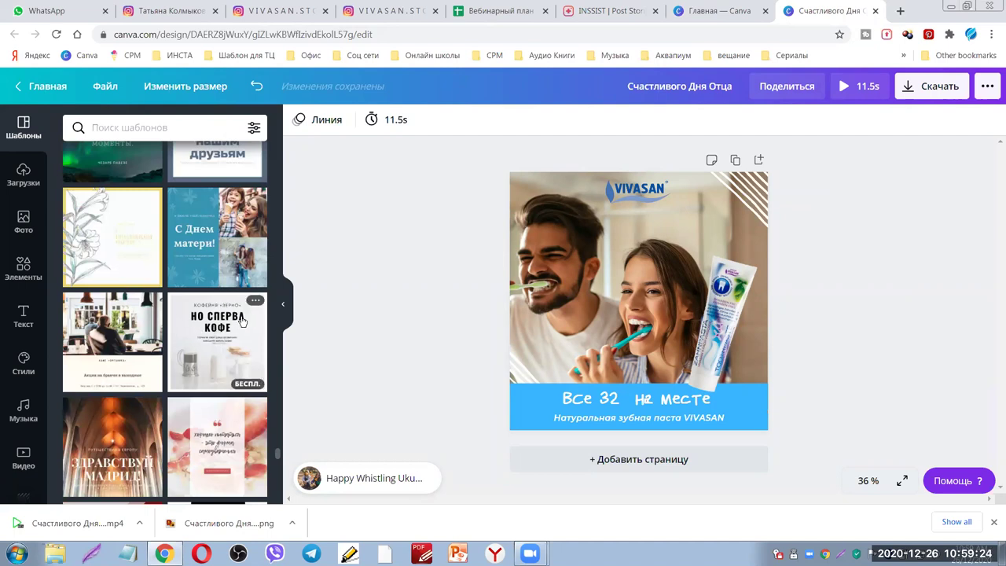
pyautogui.scroll(-2, 247, 339)
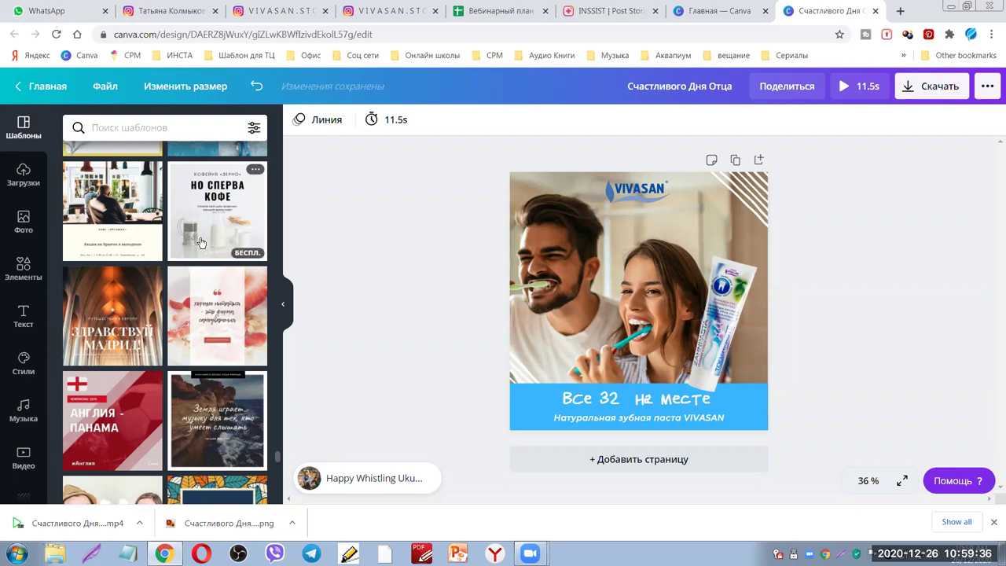
pyautogui.scroll(-3, 219, 241)
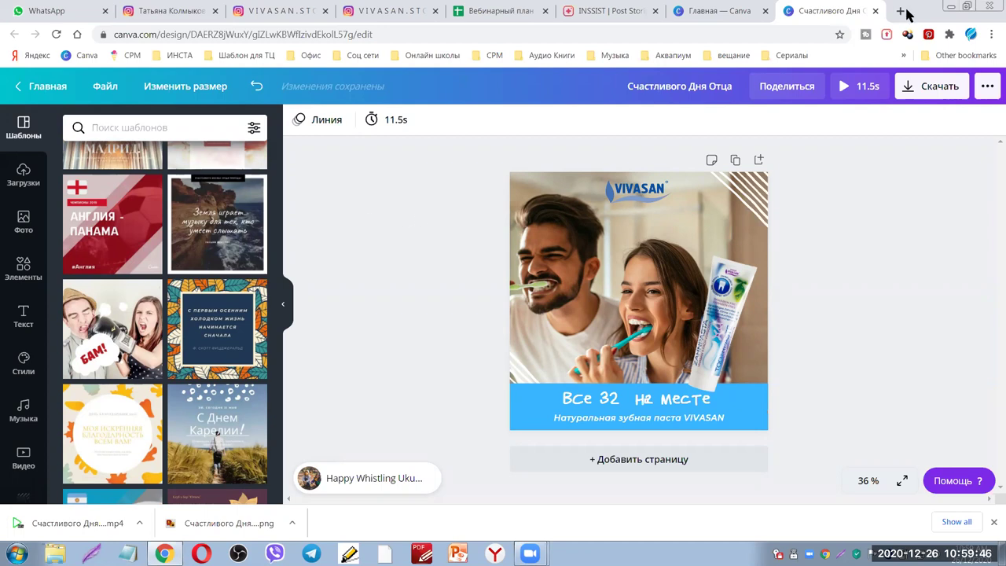
# Close the toothpaste design and create a blank Instagram post design from the Canva home page
pyautogui.click(875, 11)
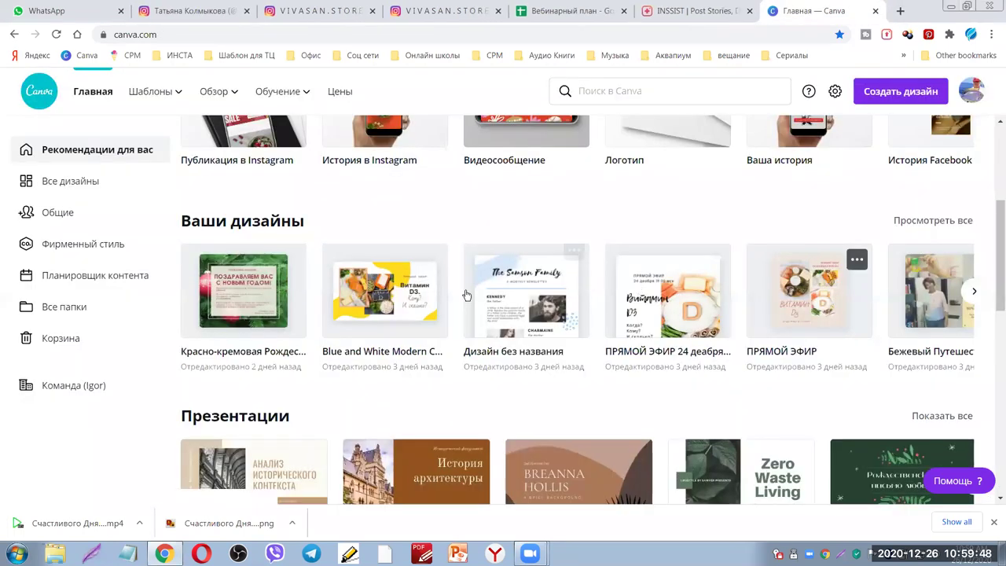
pyautogui.scroll(3, 235, 290)
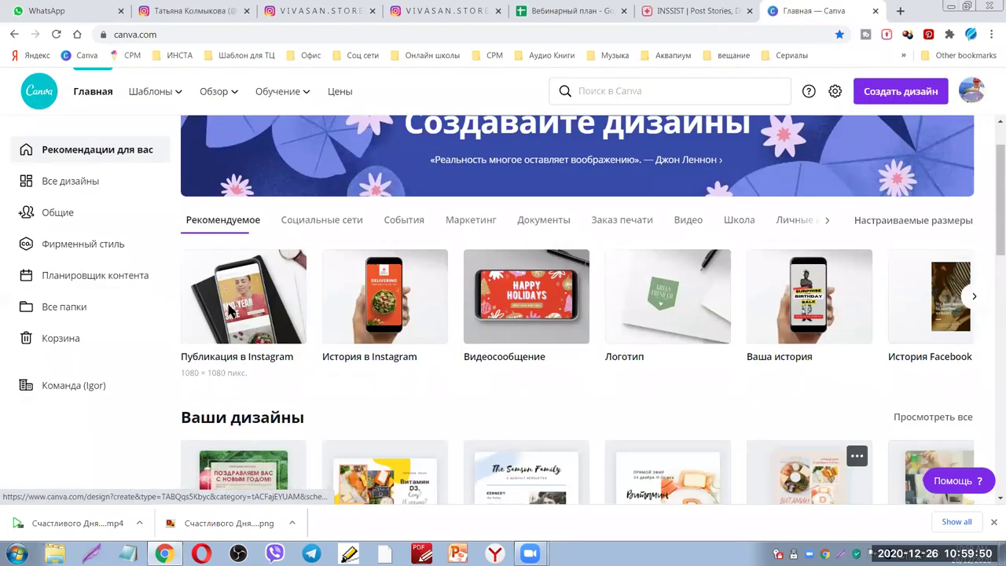
pyautogui.click(231, 311)
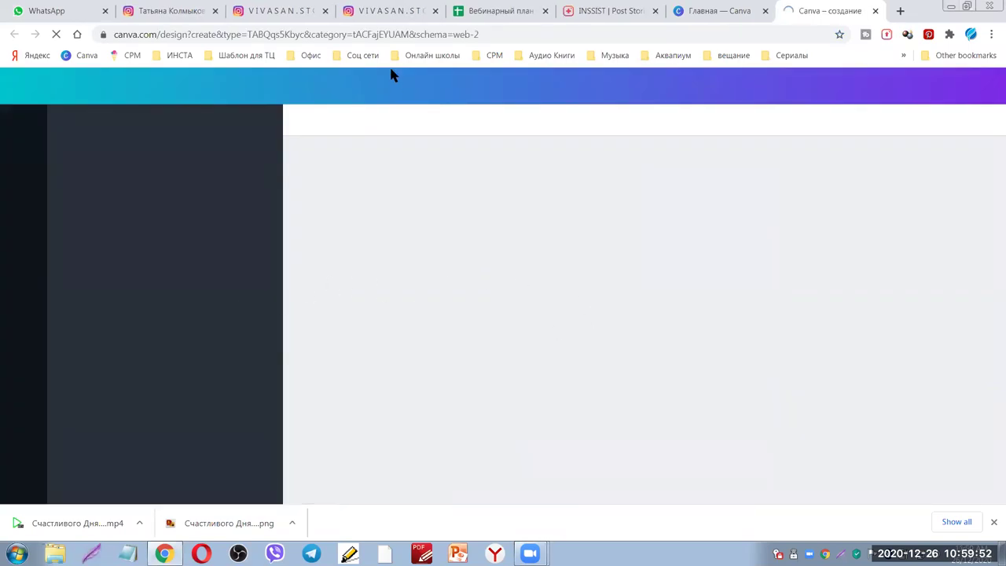
# Look through the vivasan.store Instagram publications for a product post to use as an example
pyautogui.click(232, 14)
pyautogui.click(191, 15)
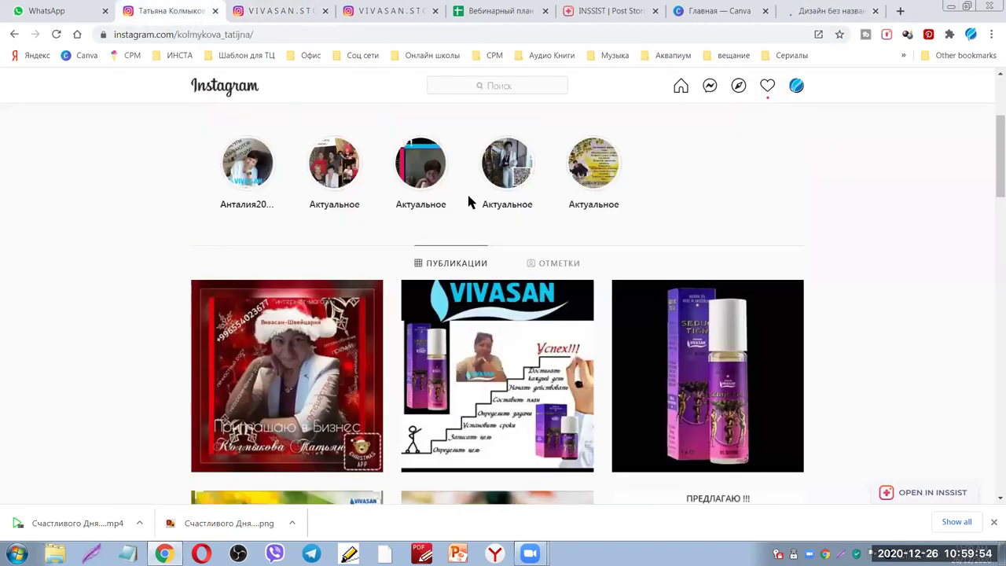
pyautogui.click(385, 11)
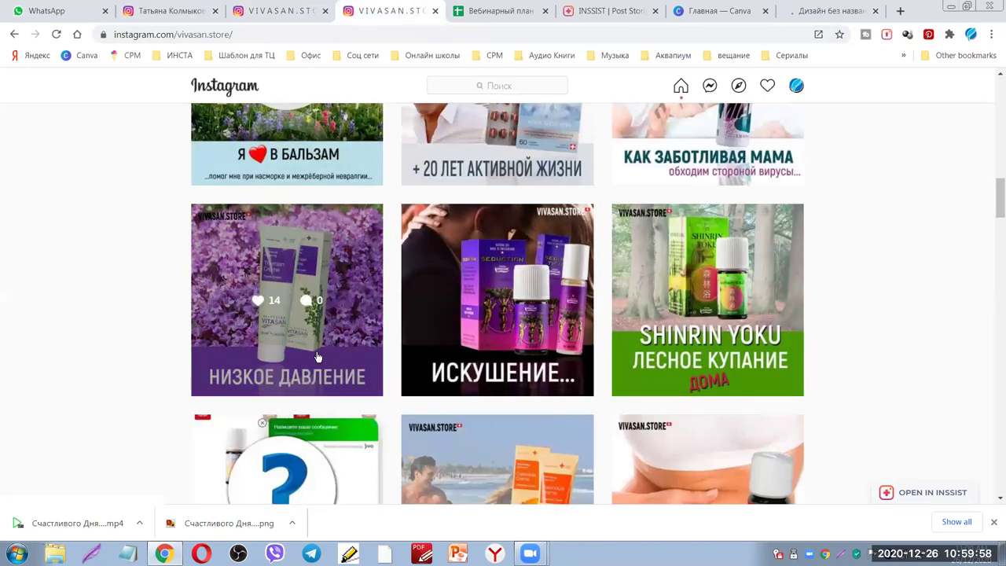
pyautogui.scroll(4, 550, 327)
pyautogui.scroll(-1, 472, 205)
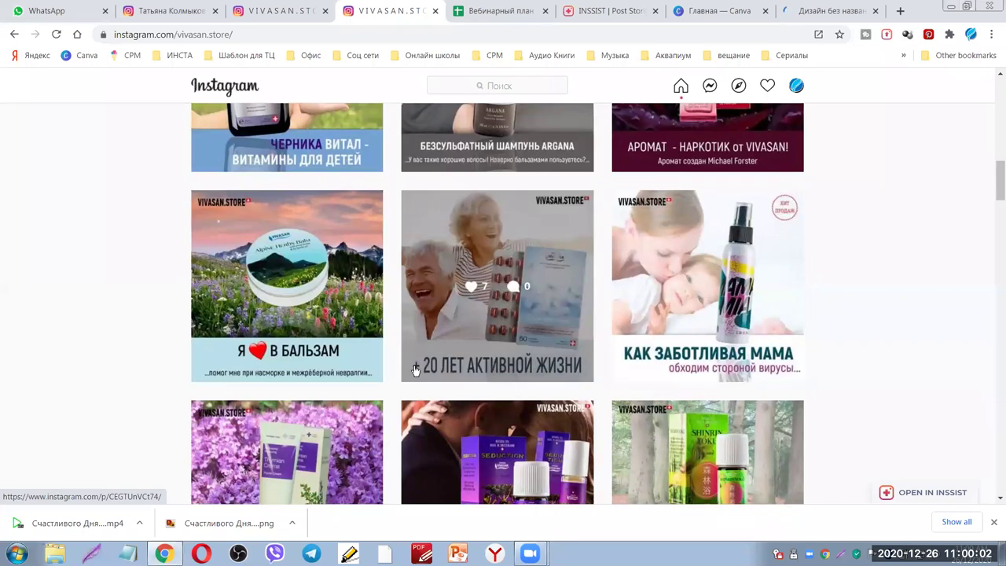
pyautogui.scroll(2, 752, 356)
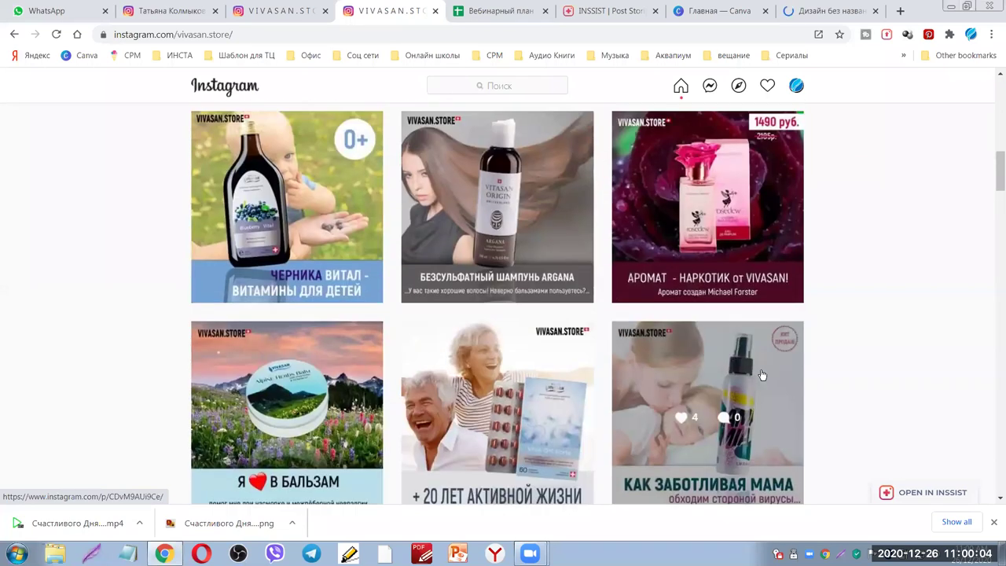
pyautogui.scroll(-1, 766, 378)
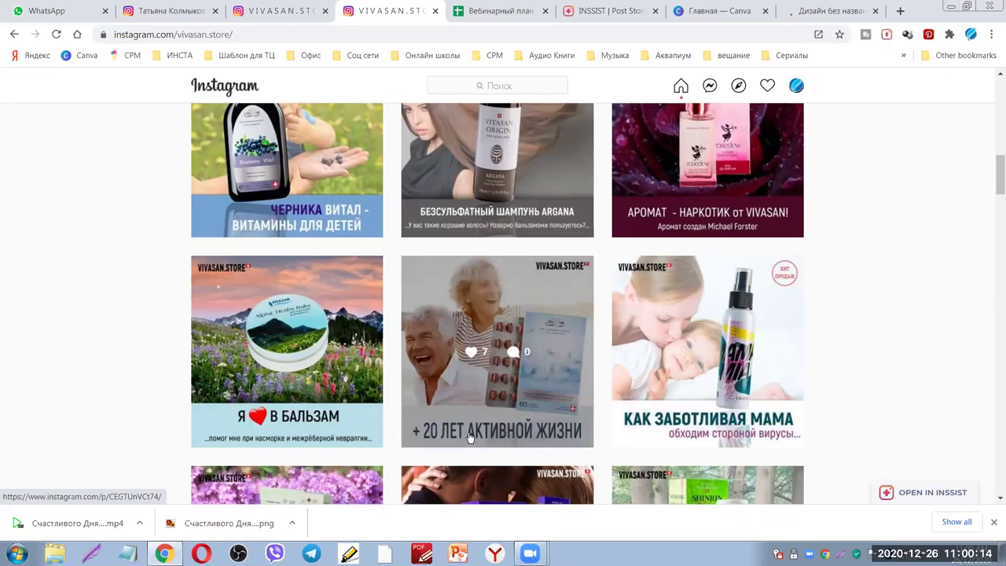
# Close the INSSIST tab and the already opened vivasan.store profile tab
pyautogui.click(817, 14)
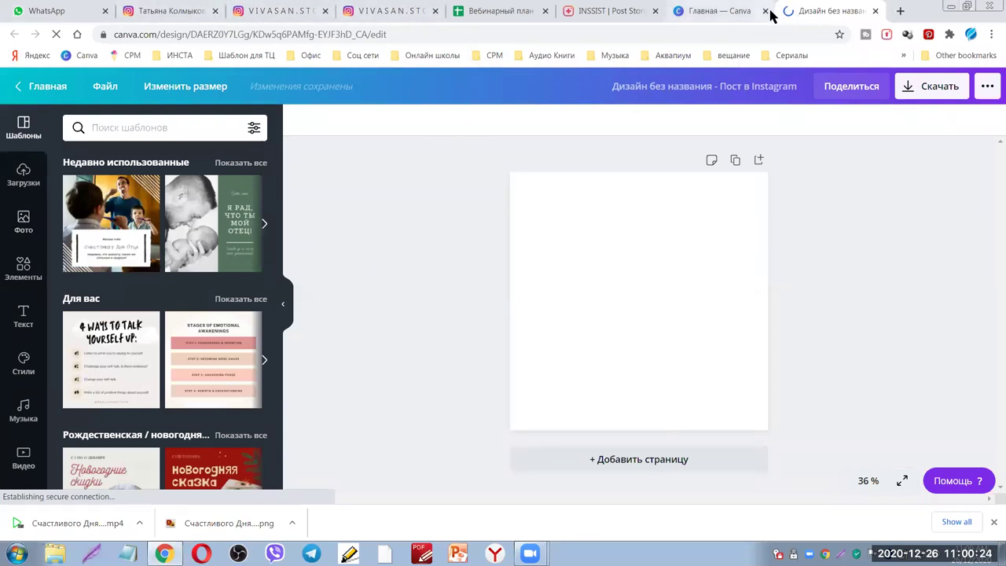
pyautogui.click(649, 11)
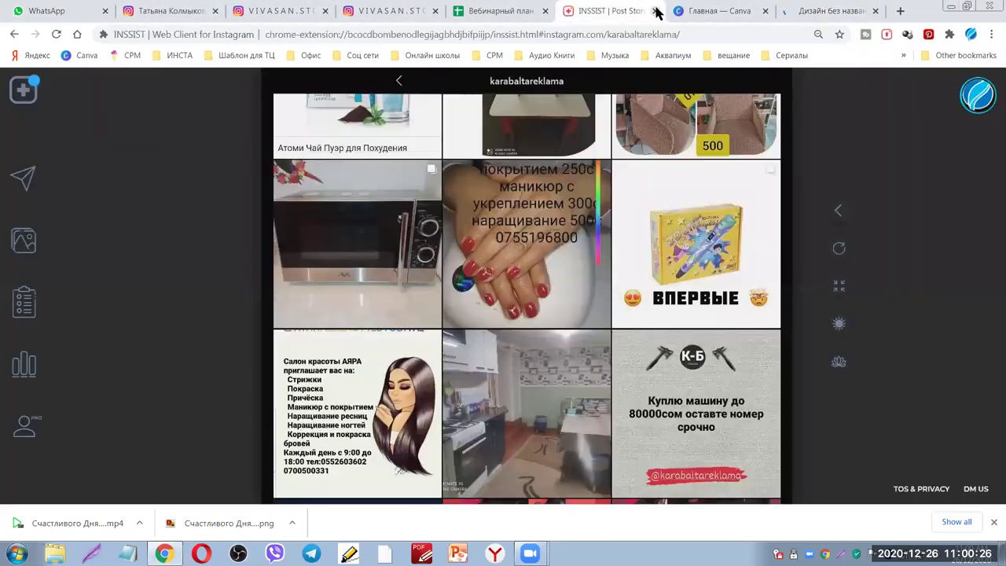
pyautogui.click(655, 11)
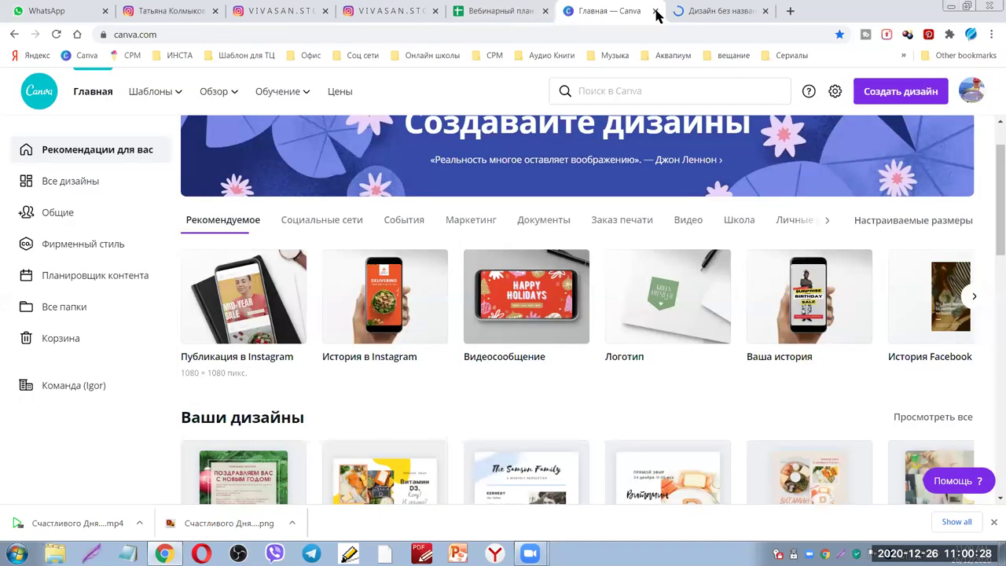
pyautogui.click(709, 11)
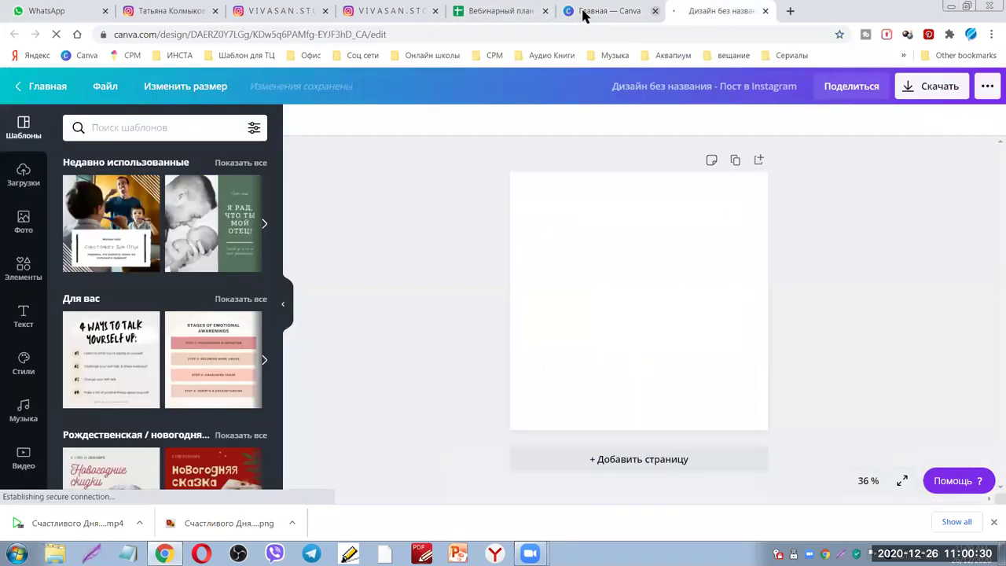
pyautogui.click(391, 11)
pyautogui.middleClick(393, 11)
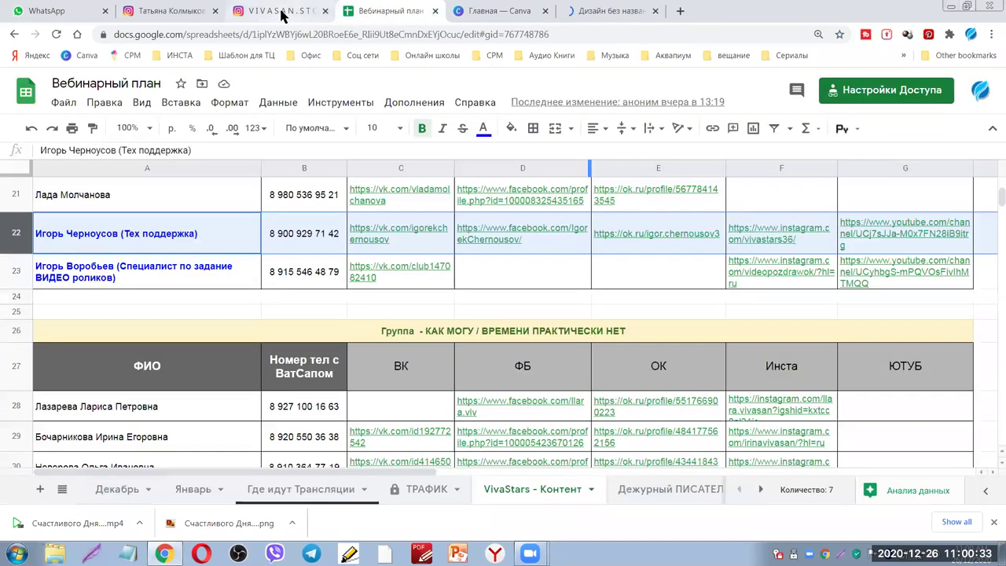
# Open the vivasan.store profile from its aroma oils post, and close the other Instagram profile's tab
pyautogui.click(285, 11)
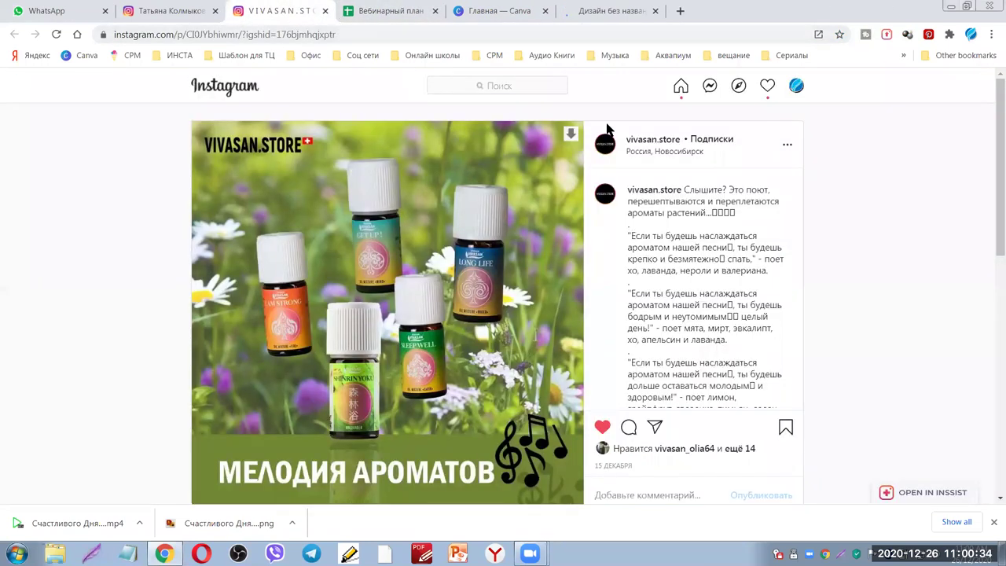
pyautogui.click(651, 141)
pyautogui.click(267, 14)
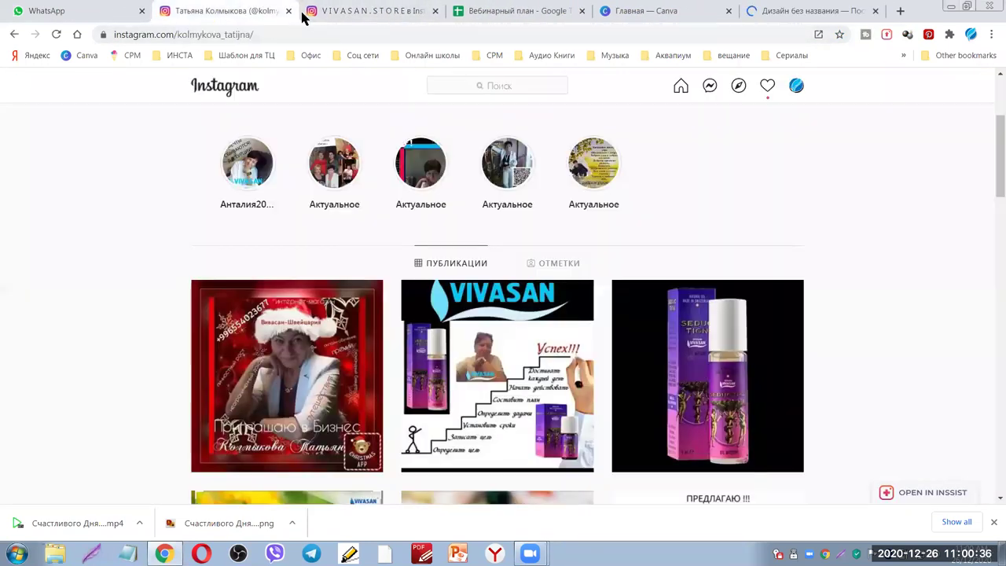
pyautogui.click(289, 11)
pyautogui.scroll(-2, 707, 251)
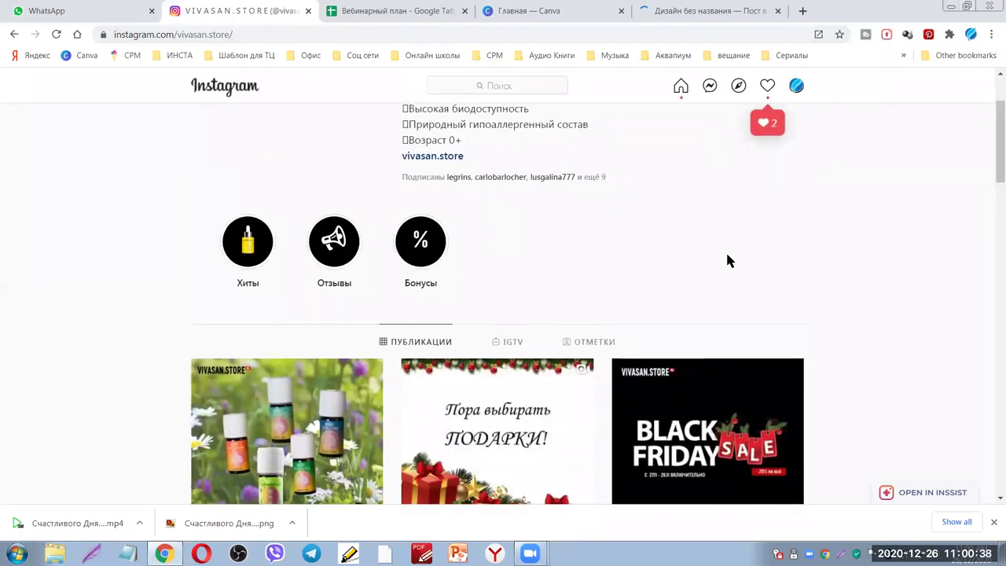
pyautogui.scroll(-1, 727, 259)
# Return to the blank Instagram post design in Canva and search its photo library for "пожилые"
pyautogui.hotkey('ctrl', '5')
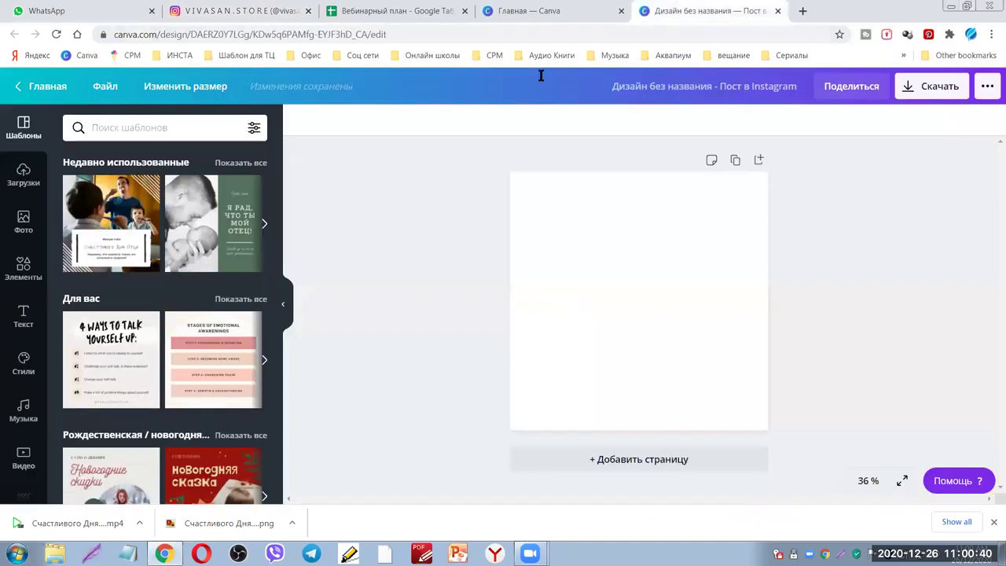
pyautogui.click(24, 222)
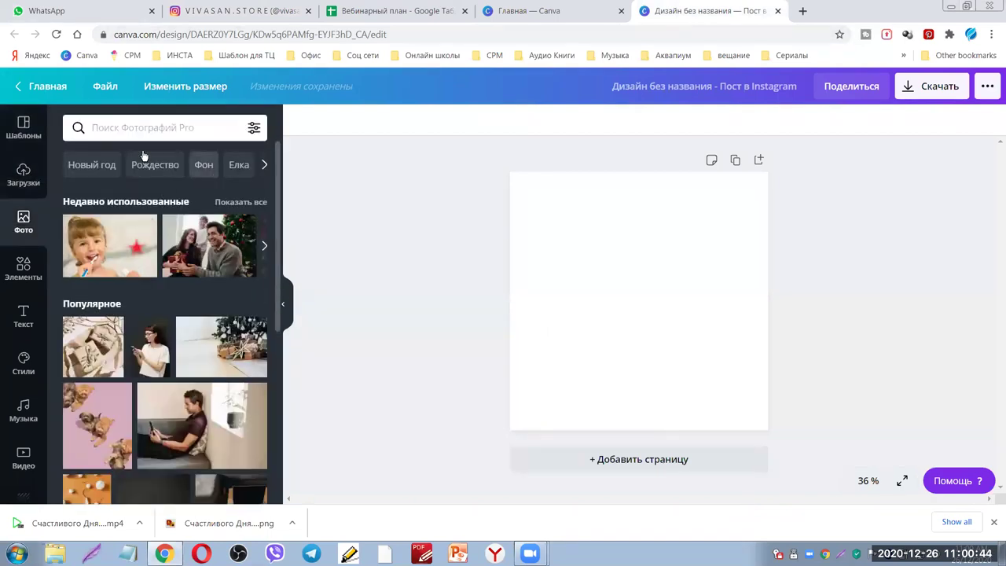
pyautogui.click(103, 128)
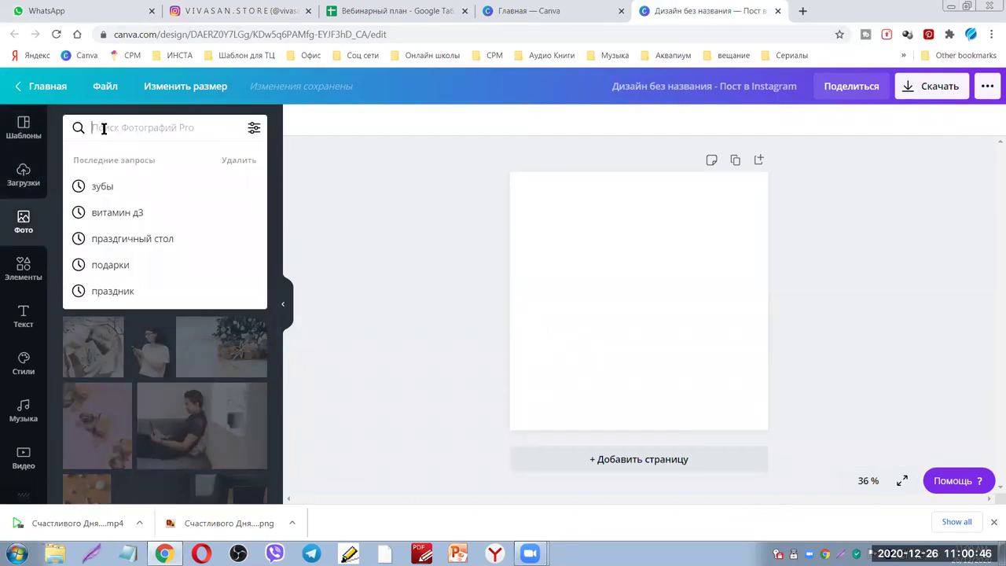
pyautogui.write('пожилые')
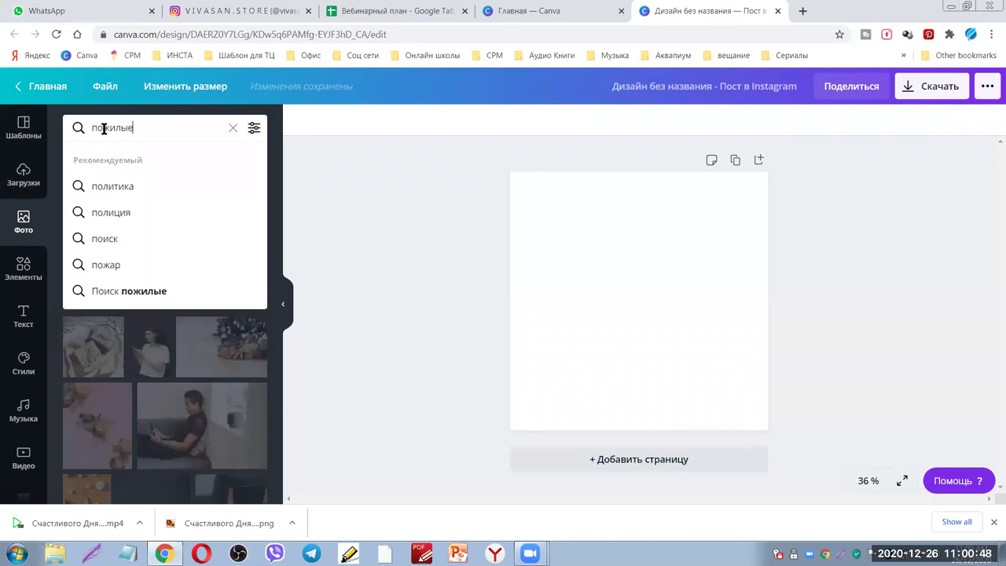
pyautogui.press('Return')
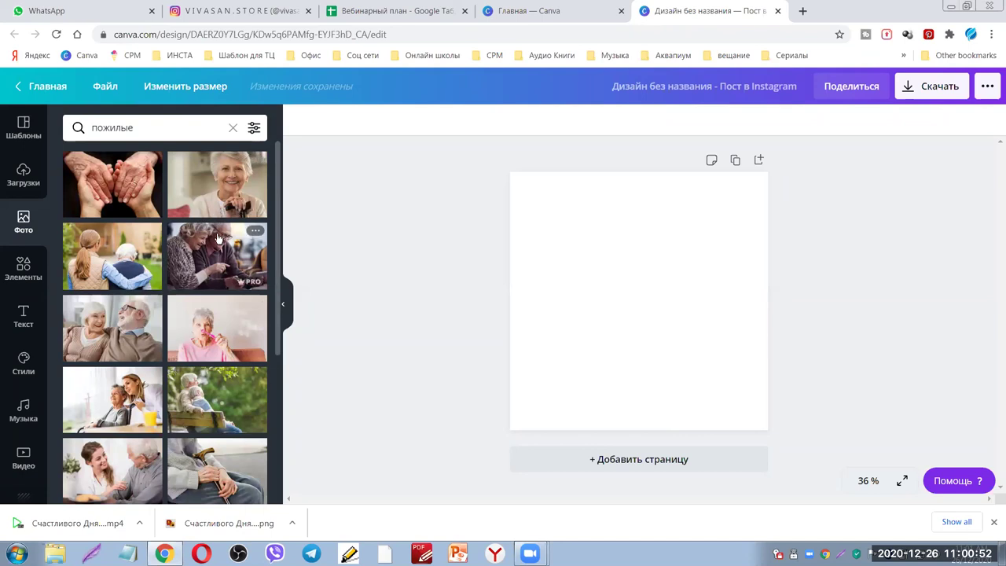
# Try the photo of the laughing elderly couple on the page, replacing it with the woman holding a pink toothbrush
pyautogui.scroll(-2, 169, 314)
pyautogui.click(113, 263)
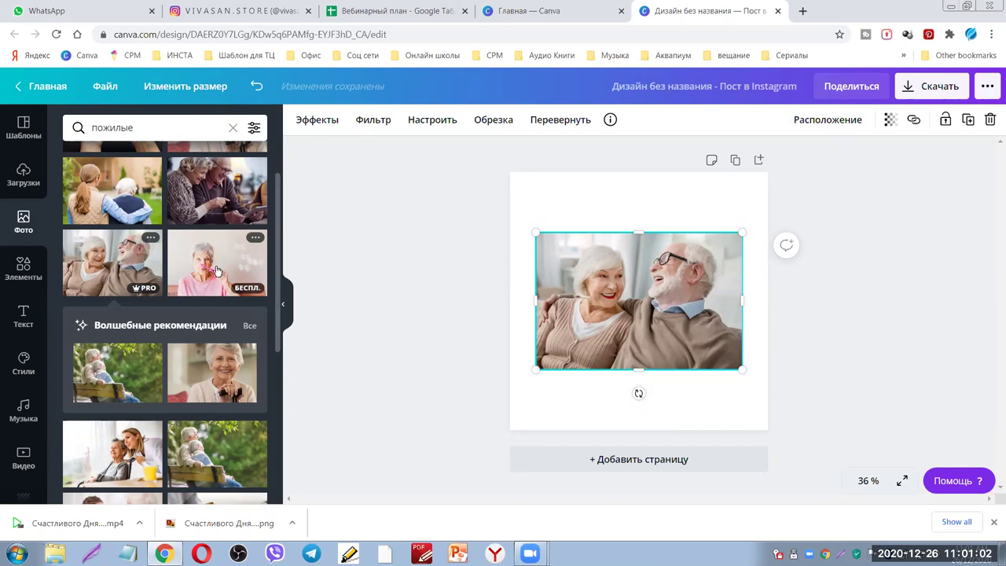
pyautogui.moveTo(217, 271); pyautogui.dragTo(596, 299)
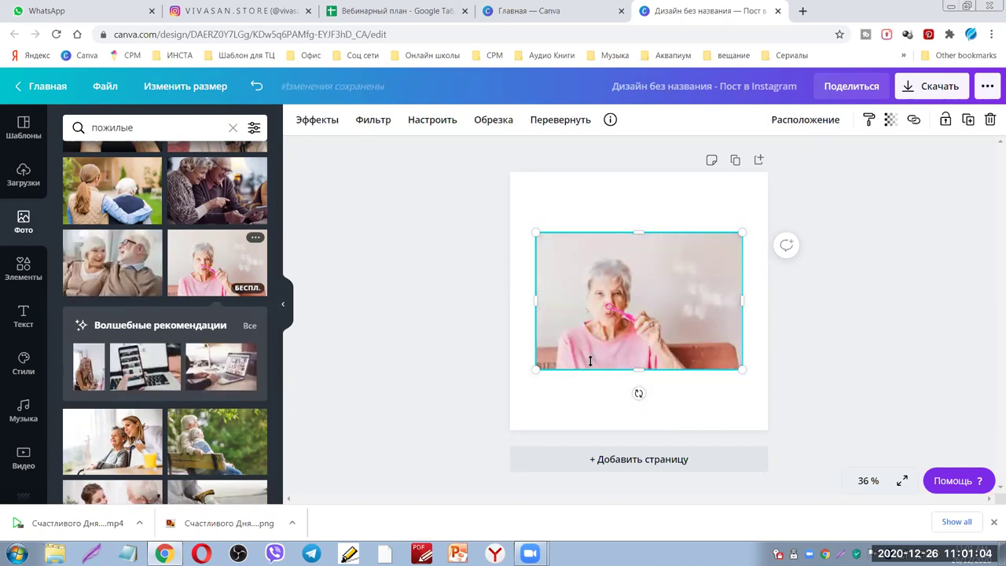
pyautogui.scroll(-2, 233, 352)
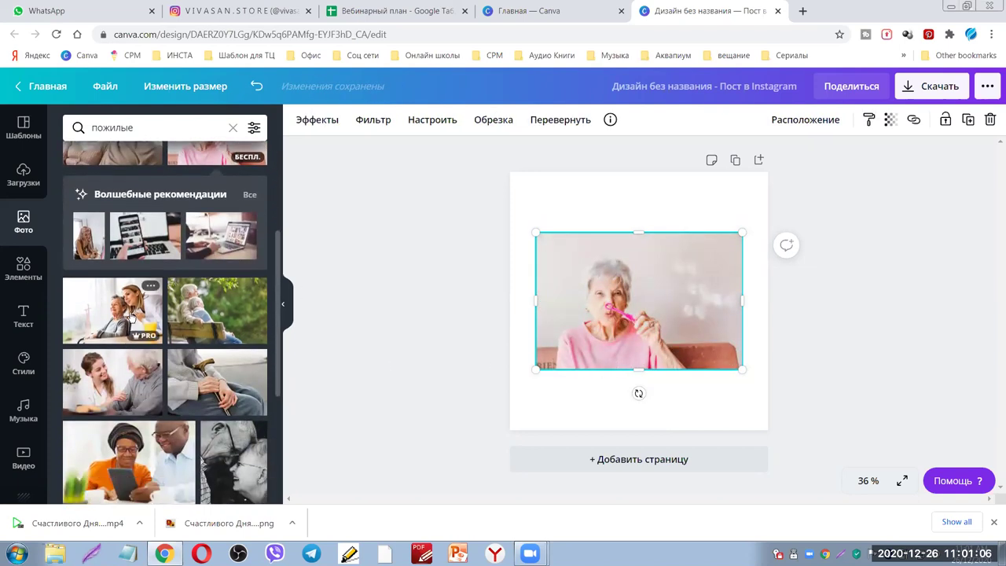
pyautogui.scroll(1, 212, 297)
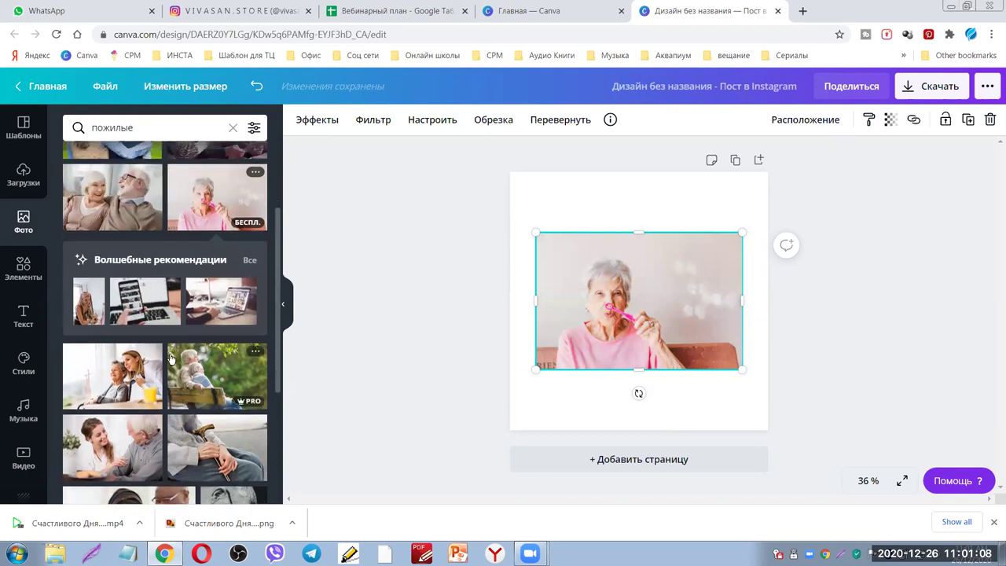
pyautogui.scroll(-1, 171, 359)
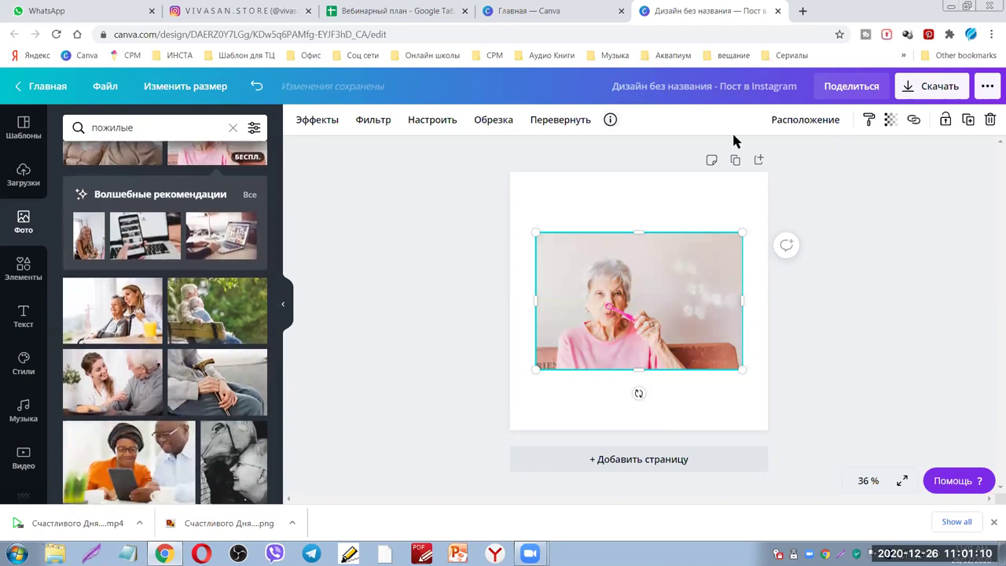
# Search Yandex Images for "радостные пожилые люди" and open the photo of the couple with outstretched arms against the sky
pyautogui.click(803, 12)
pyautogui.click(29, 59)
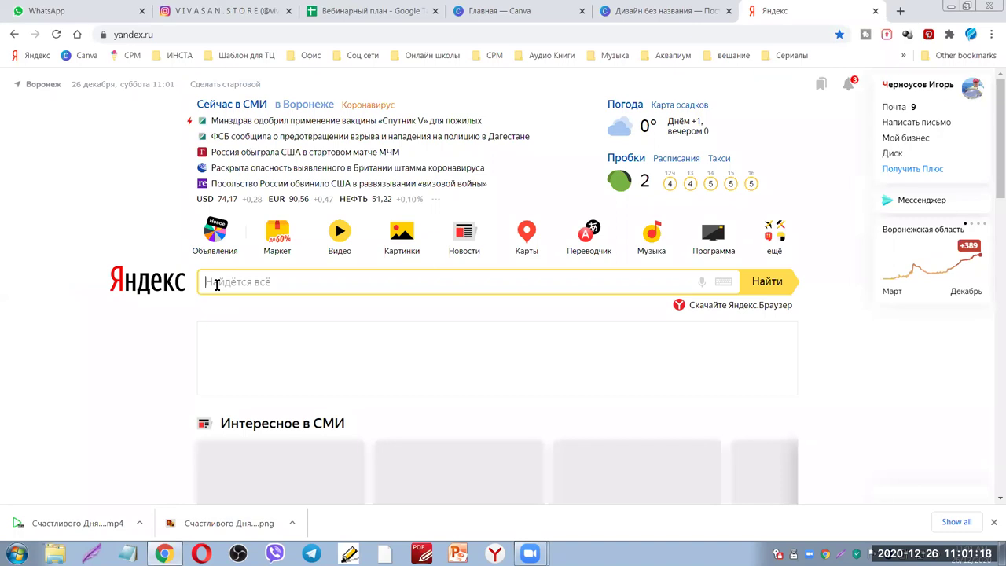
pyautogui.write('радостные пож')
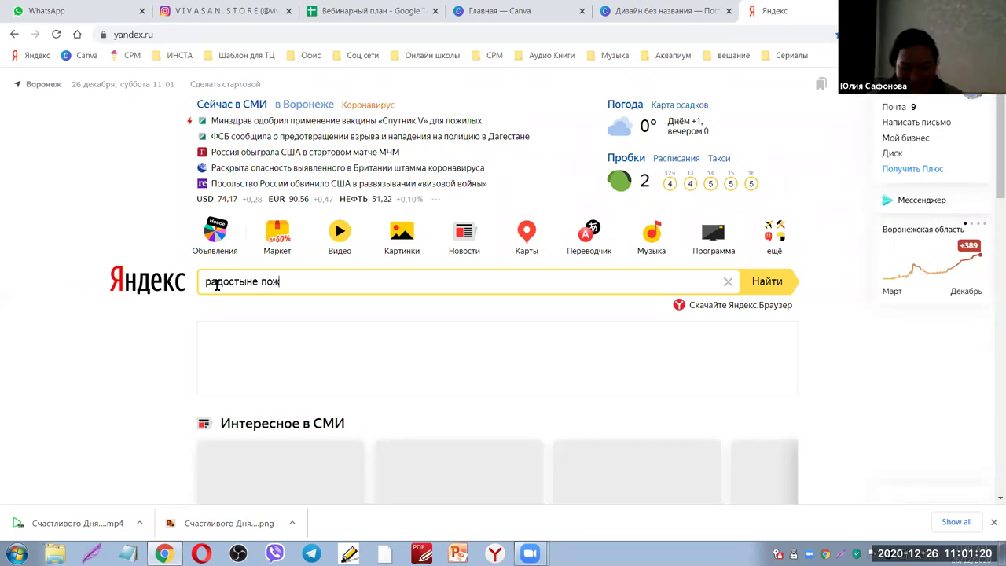
pyautogui.write('илые люди')
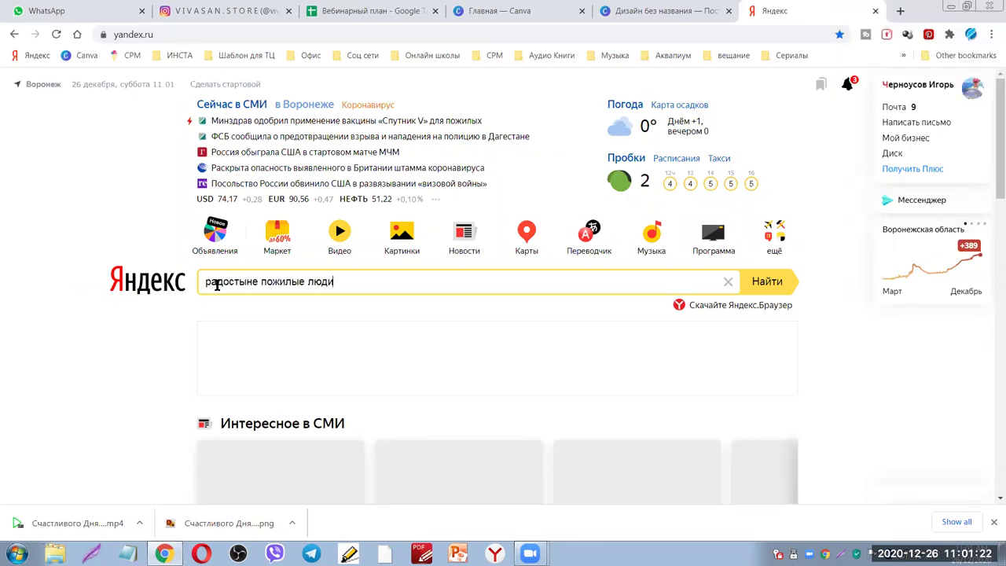
pyautogui.press('Return')
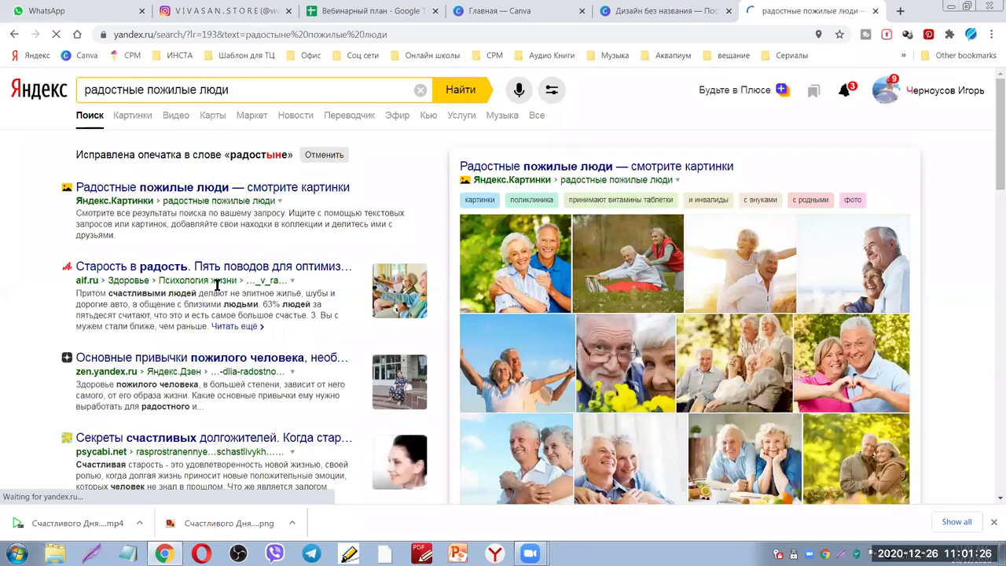
pyautogui.click(133, 115)
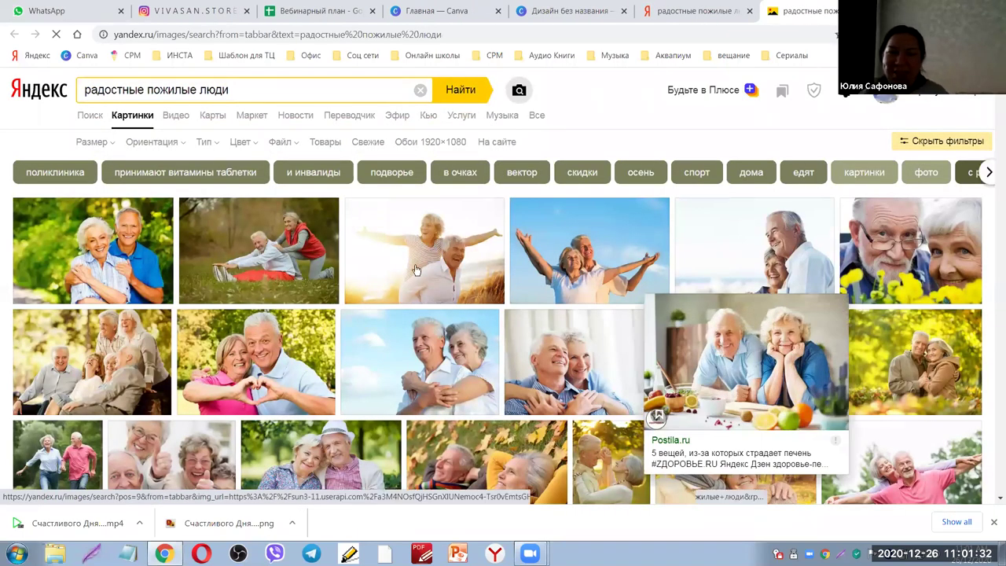
pyautogui.click(602, 301)
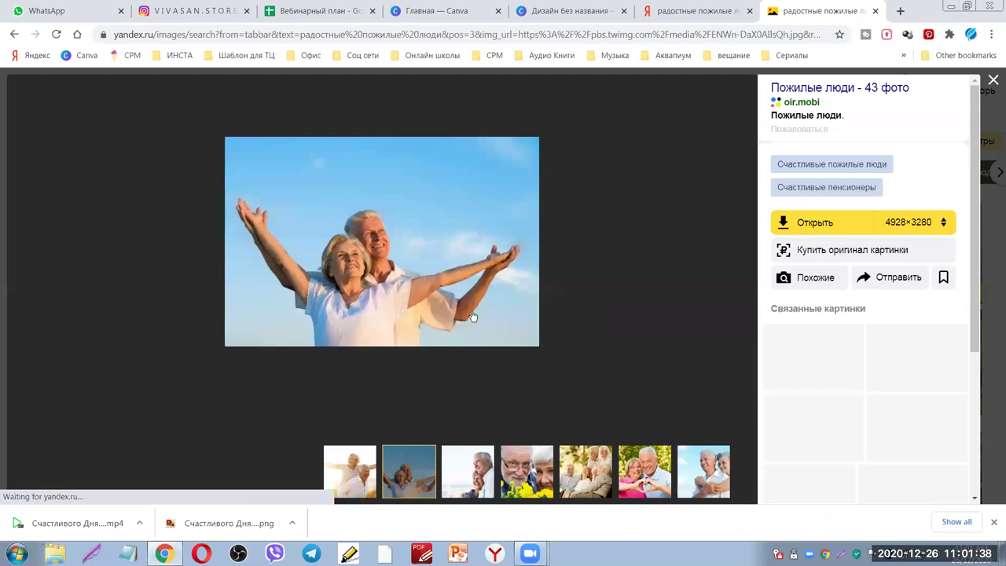
pyautogui.rightClick(366, 231)
pyautogui.click(396, 258)
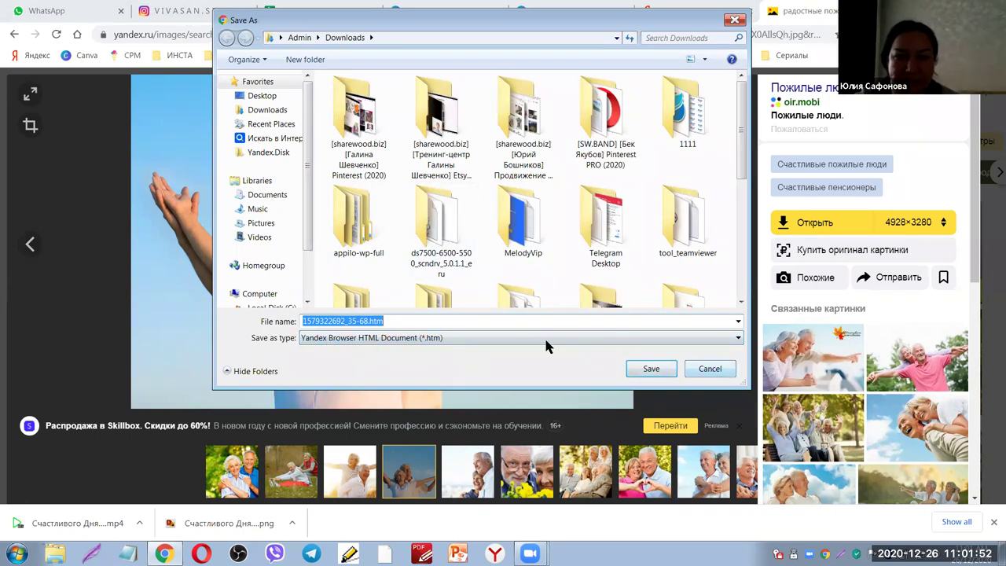
pyautogui.click(709, 369)
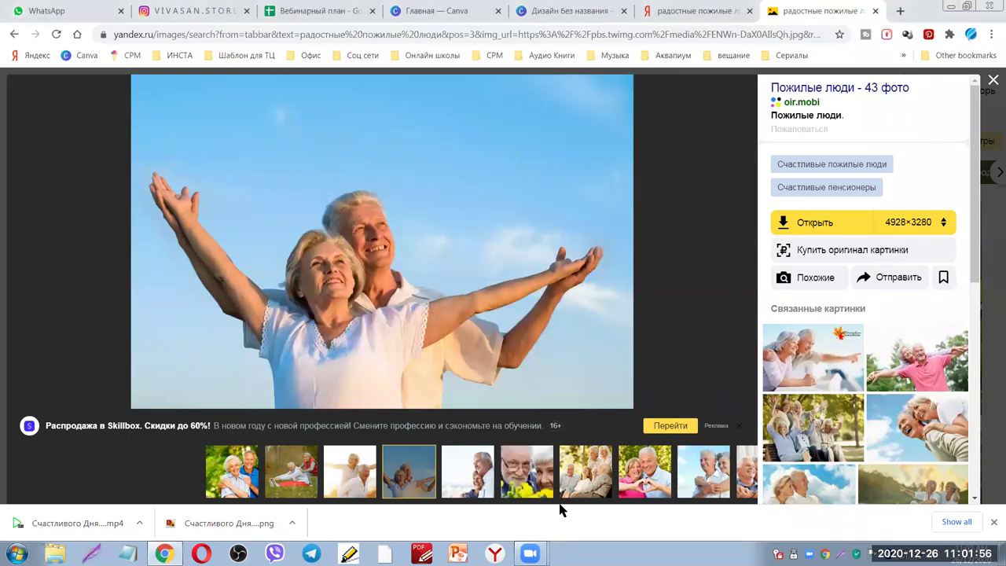
# Show the couple's photo full screen, capture it as a screenshot, save it as the JPEG 33333 in Downloads, and leave full screen
pyautogui.click(29, 94)
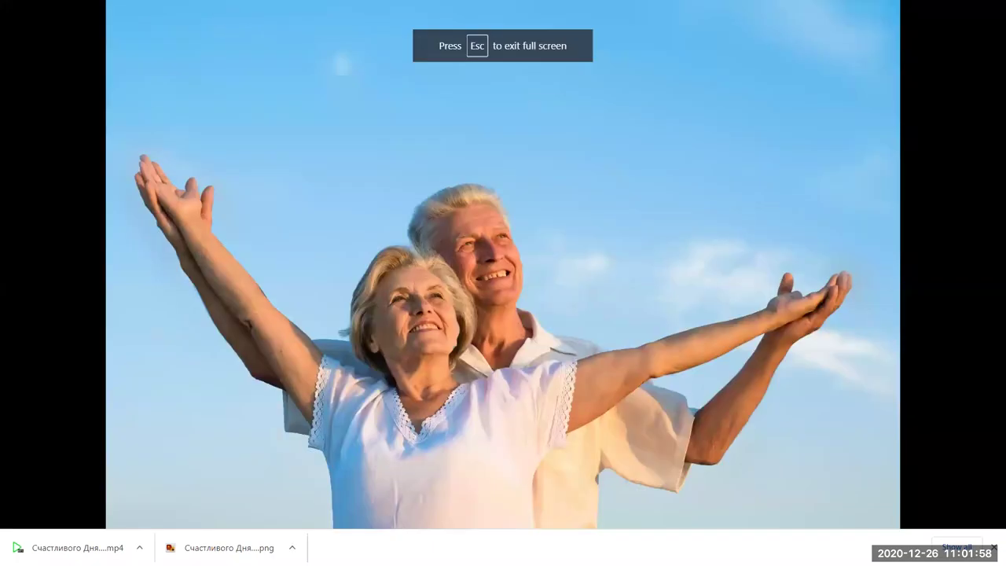
pyautogui.press('Print')
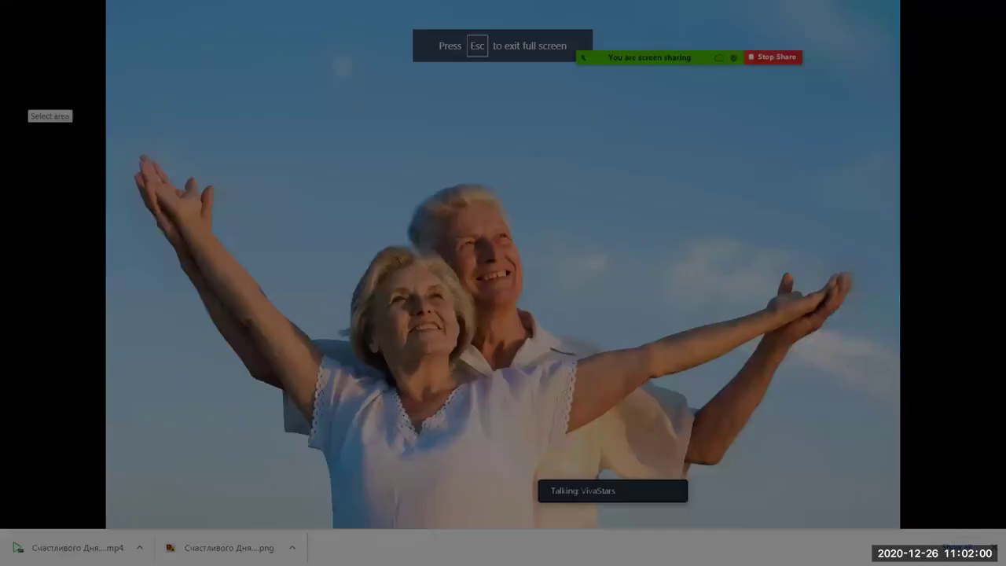
pyautogui.moveTo(106, 1); pyautogui.dragTo(902, 528)
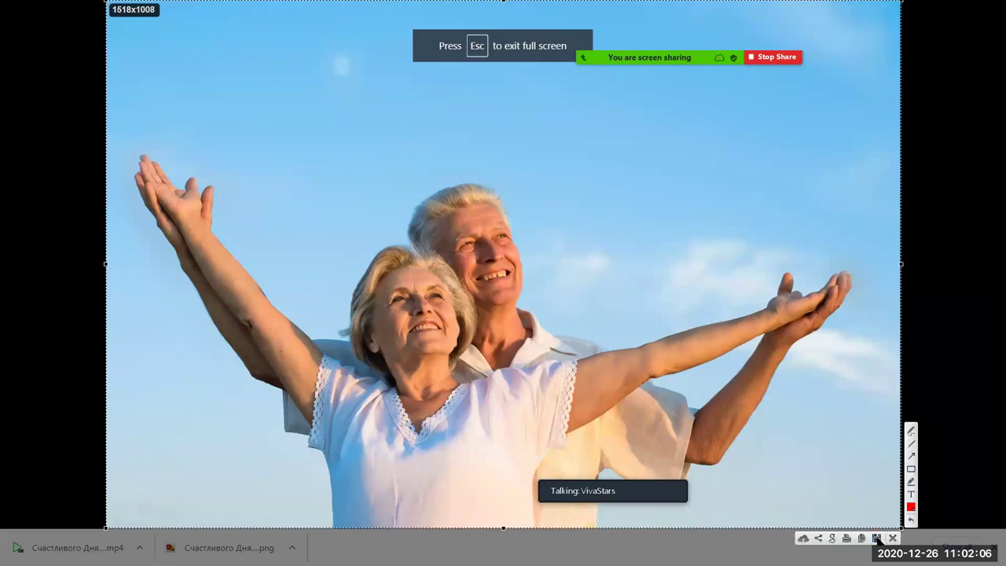
pyautogui.click(877, 539)
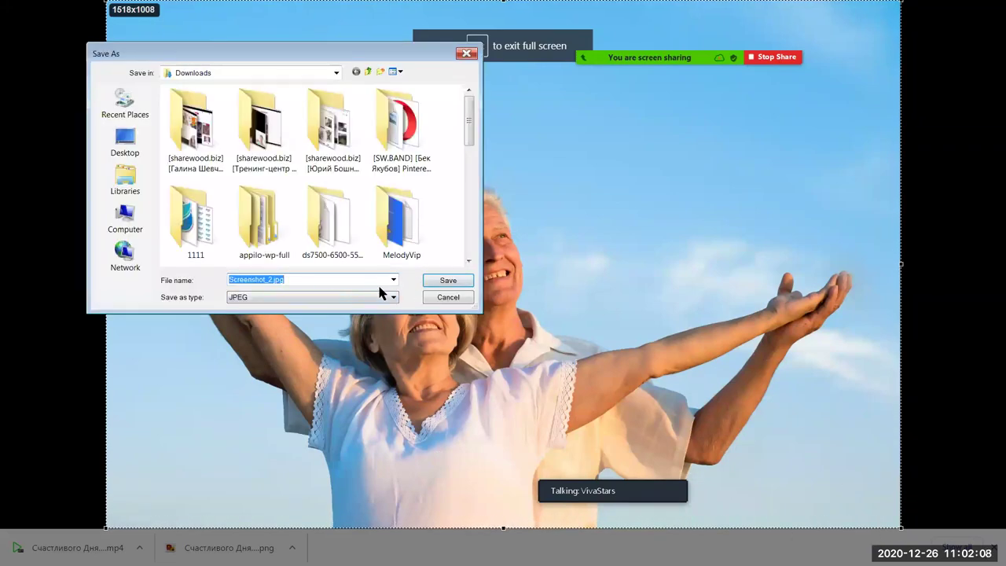
pyautogui.write('11')
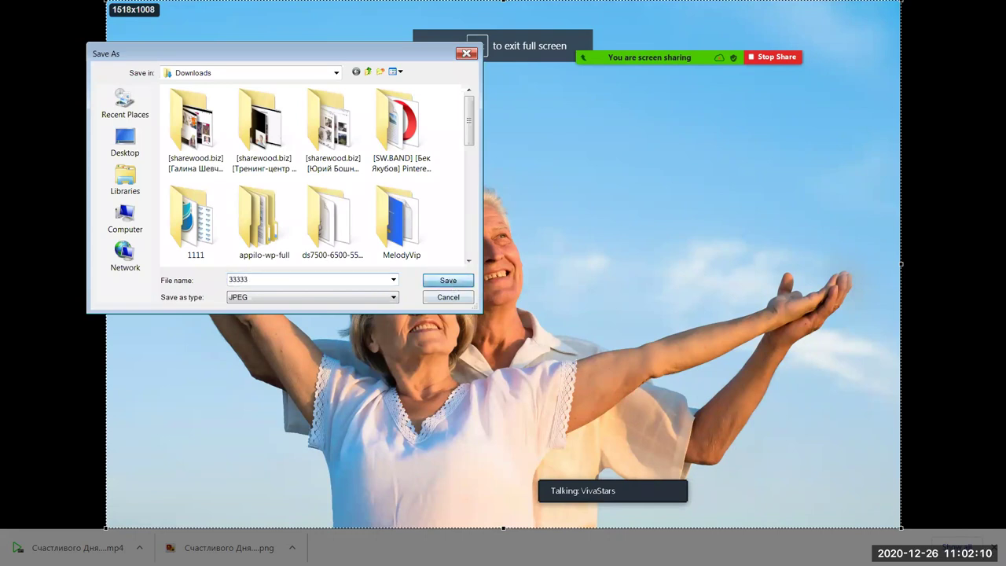
pyautogui.click(449, 281)
pyautogui.click(985, 496)
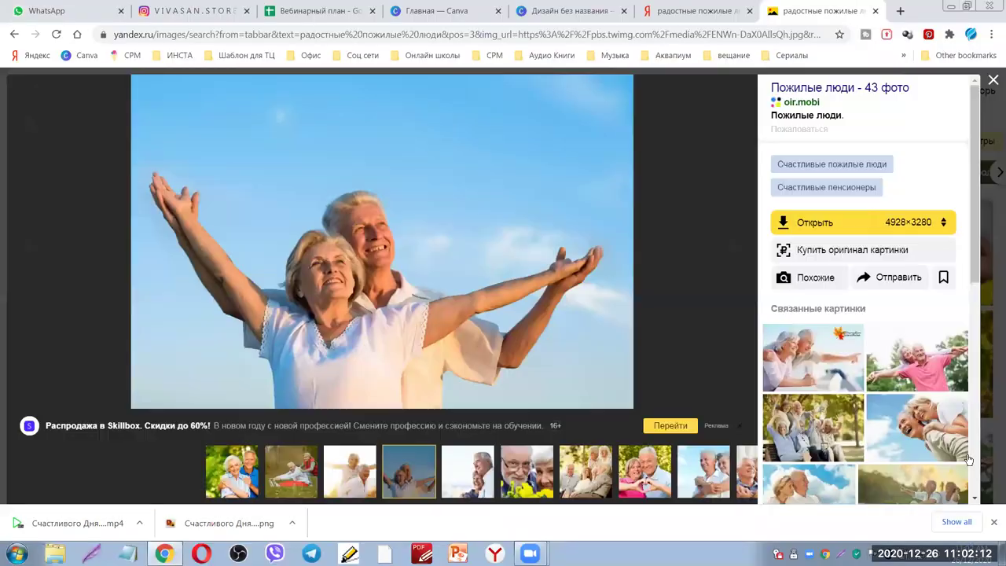
# Return to the Canva design and undo both stock photo placements
pyautogui.click(558, 11)
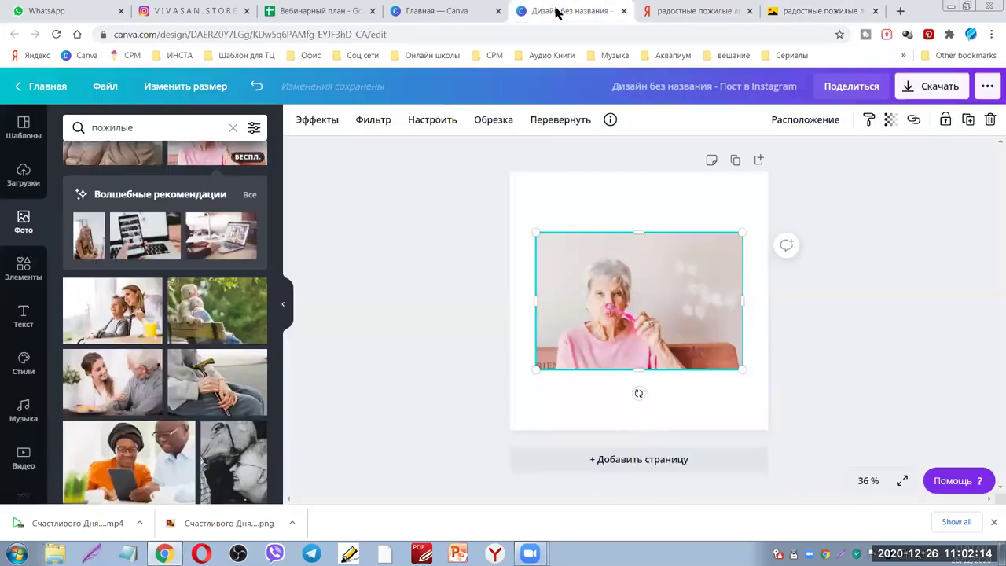
pyautogui.hotkey('ctrl', 'z')
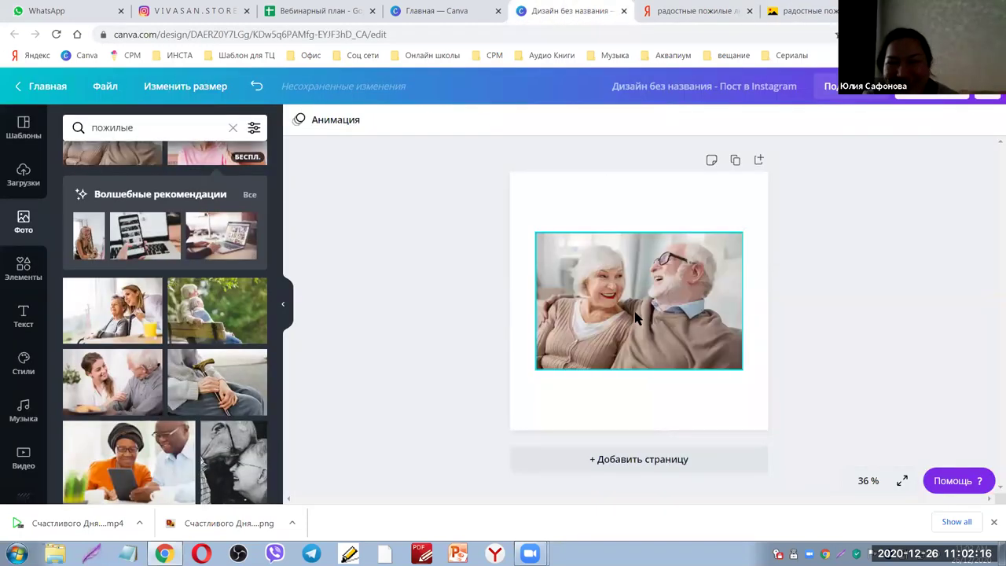
pyautogui.hotkey('ctrl', 'z')
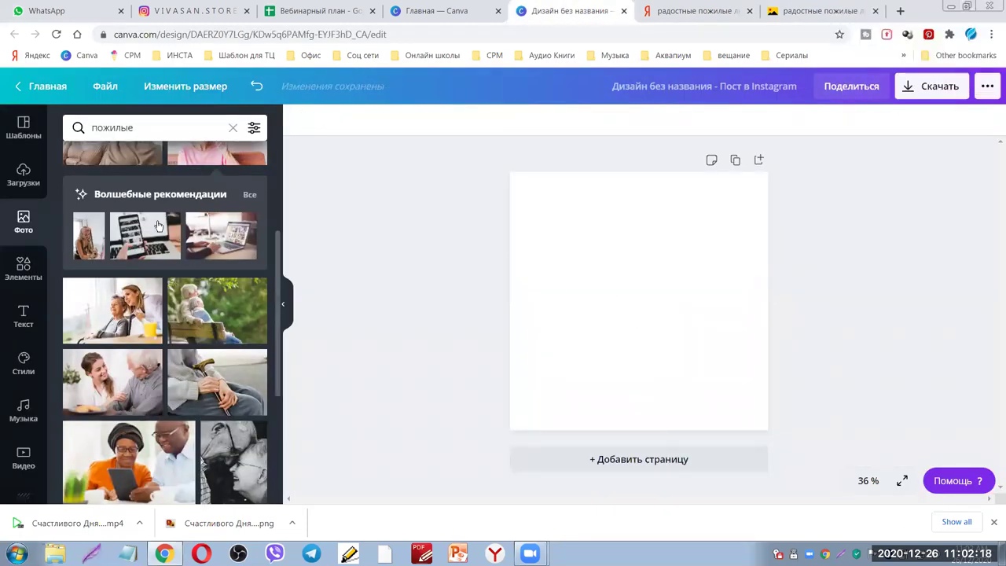
# Upload 33333.jpg from the computer's Downloads folder to the Canva uploads
pyautogui.click(23, 173)
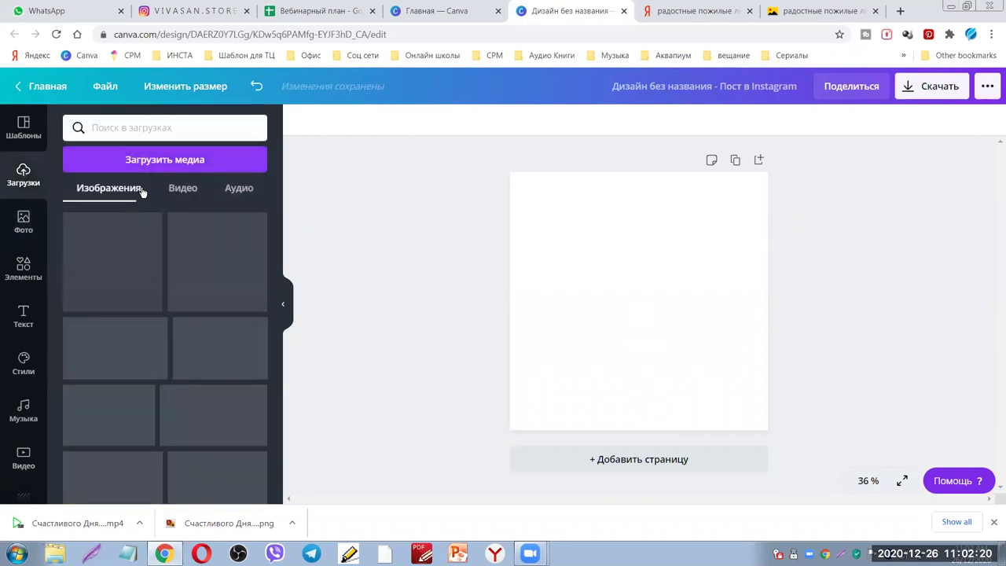
pyautogui.click(139, 166)
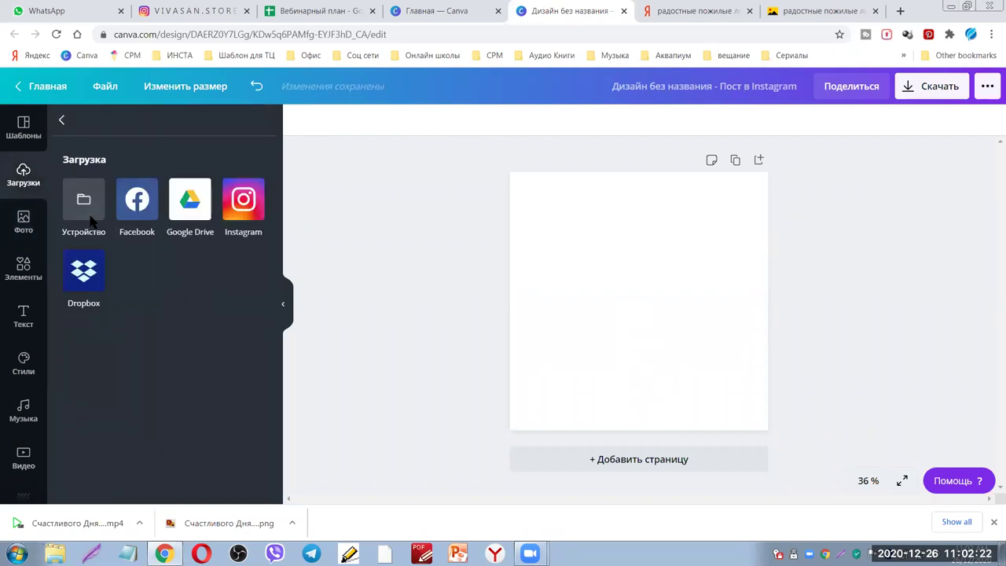
pyautogui.click(89, 223)
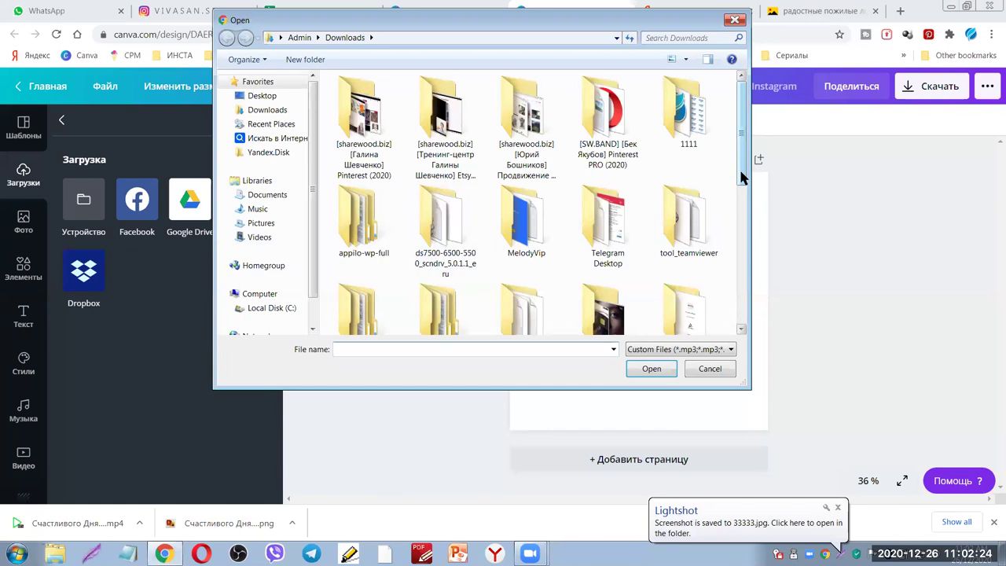
pyautogui.scroll(-10, 743, 177)
pyautogui.click(608, 224)
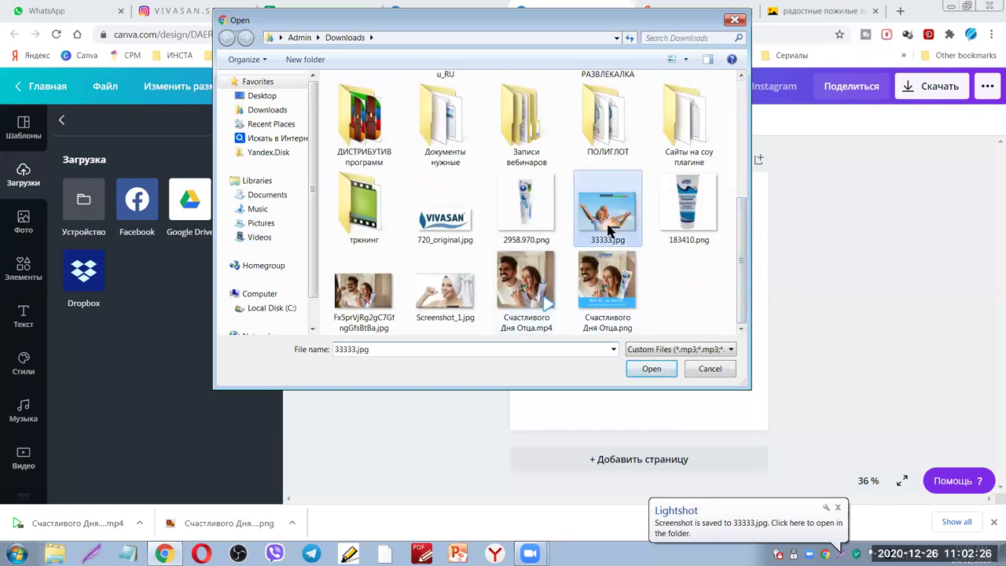
pyautogui.click(652, 370)
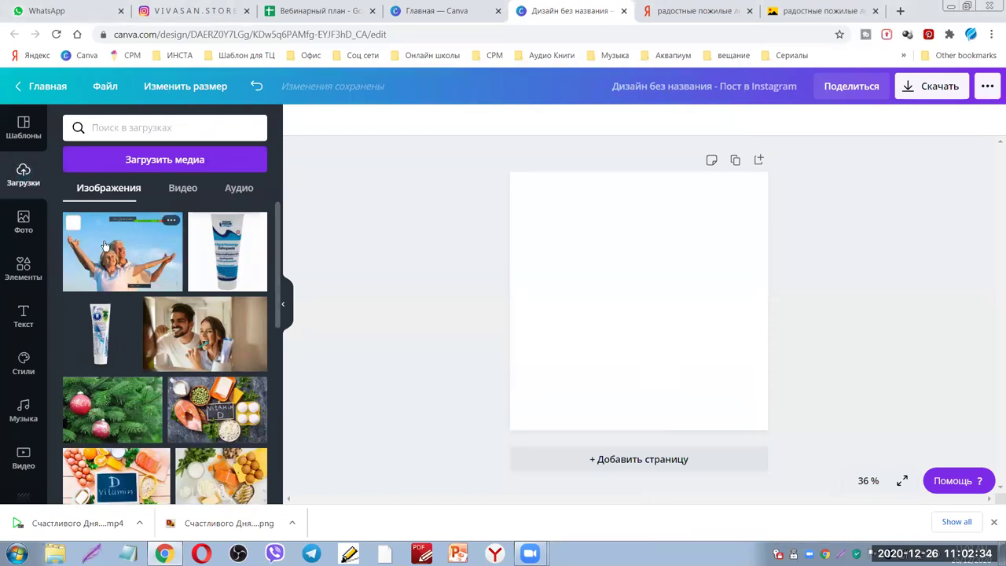
# Place the uploaded photo of the elderly couple on the page and enlarge it until it covers the whole square
pyautogui.click(103, 249)
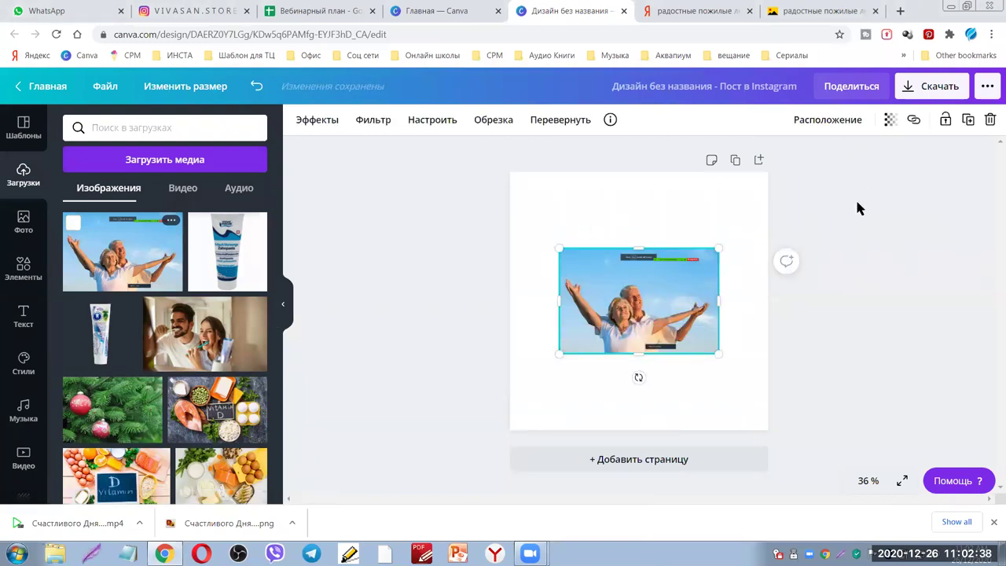
pyautogui.click(823, 124)
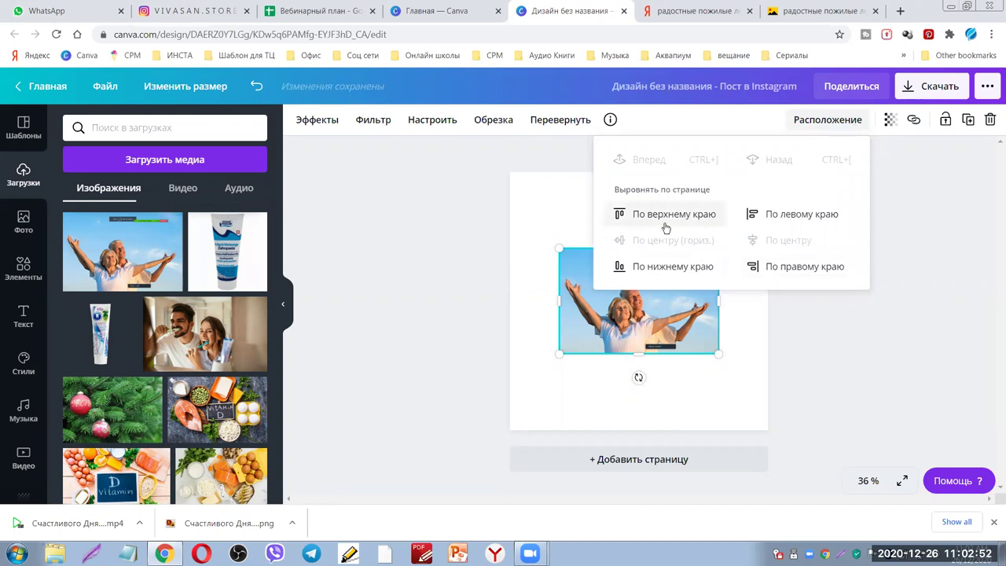
pyautogui.click(837, 357)
pyautogui.click(559, 247)
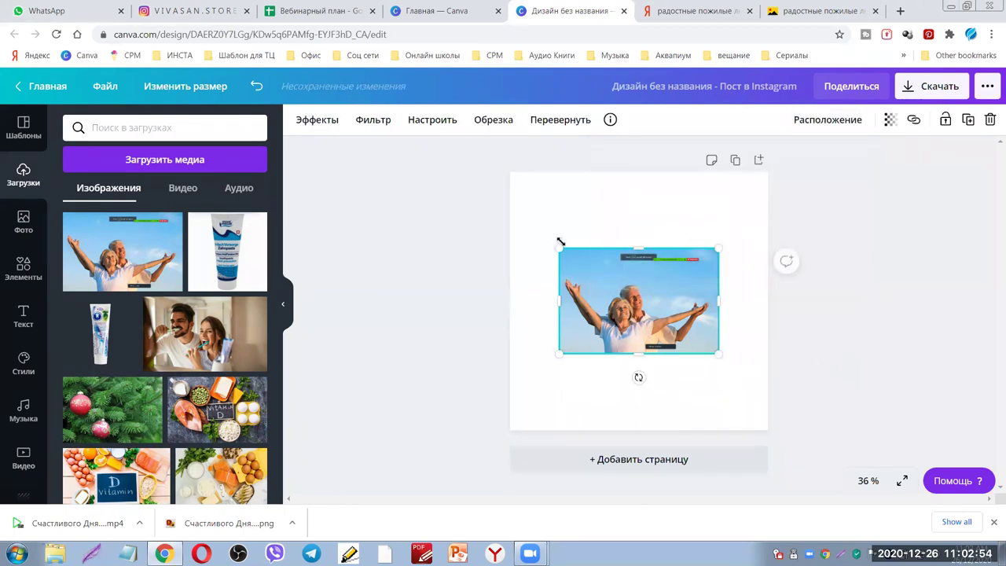
pyautogui.moveTo(542, 219); pyautogui.dragTo(498, 154)
pyautogui.moveTo(715, 351); pyautogui.dragTo(806, 456)
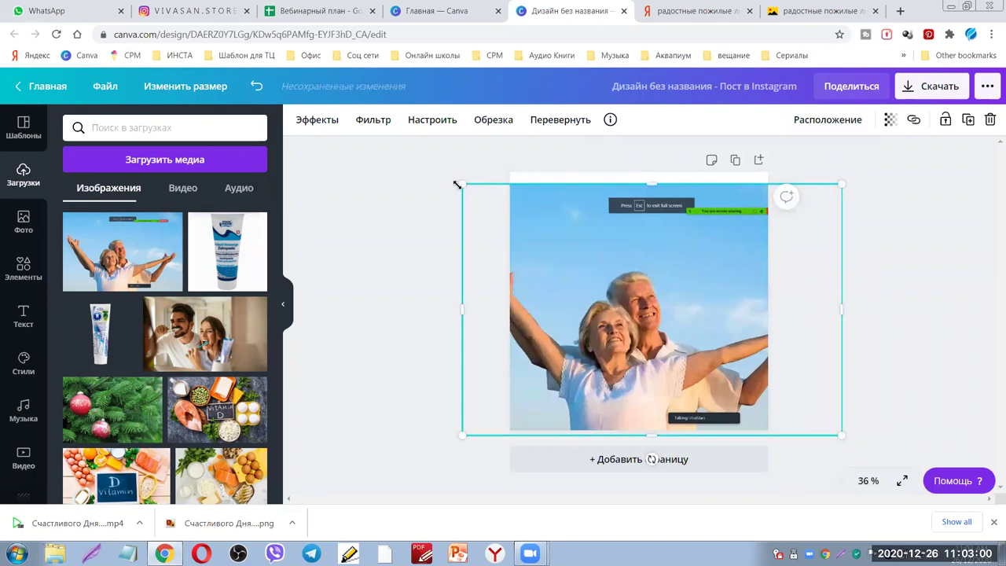
pyautogui.moveTo(443, 169); pyautogui.dragTo(389, 124)
pyautogui.moveTo(635, 246); pyautogui.dragTo(674, 252)
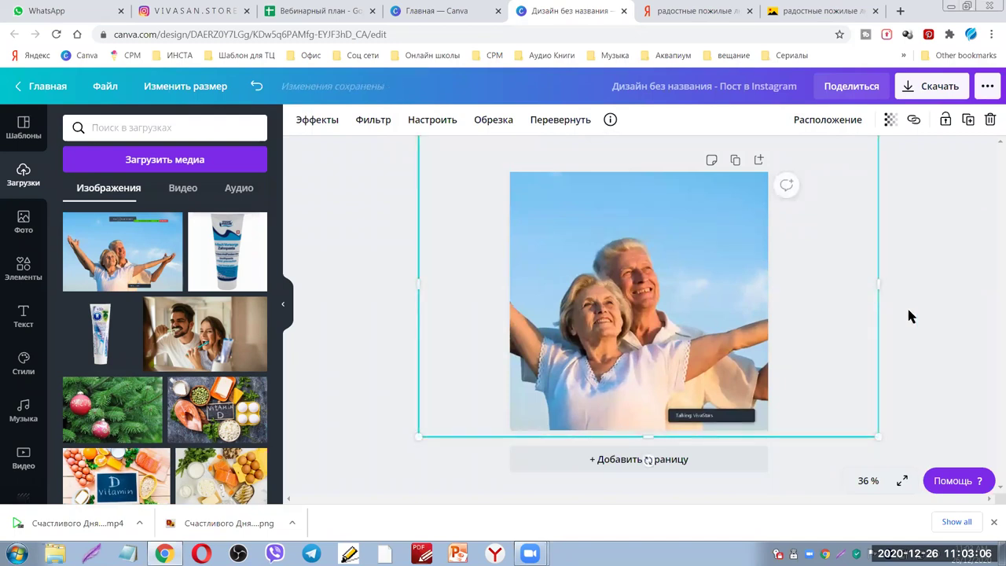
pyautogui.moveTo(705, 301); pyautogui.dragTo(705, 292)
pyautogui.click(912, 277)
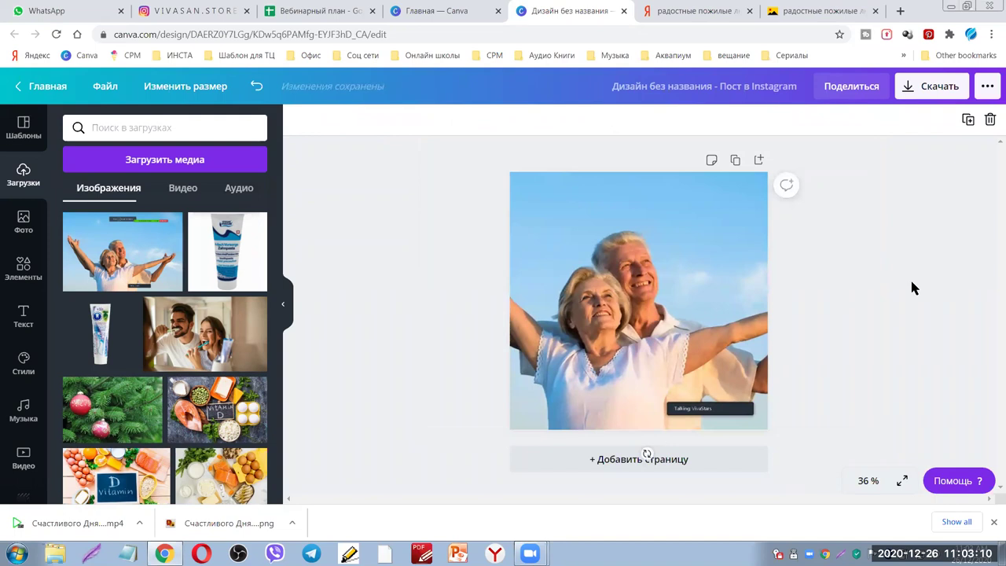
# Open the couple's photo for cropping and scale it down within the page frame to show more of their outstretched arms
pyautogui.click(652, 297)
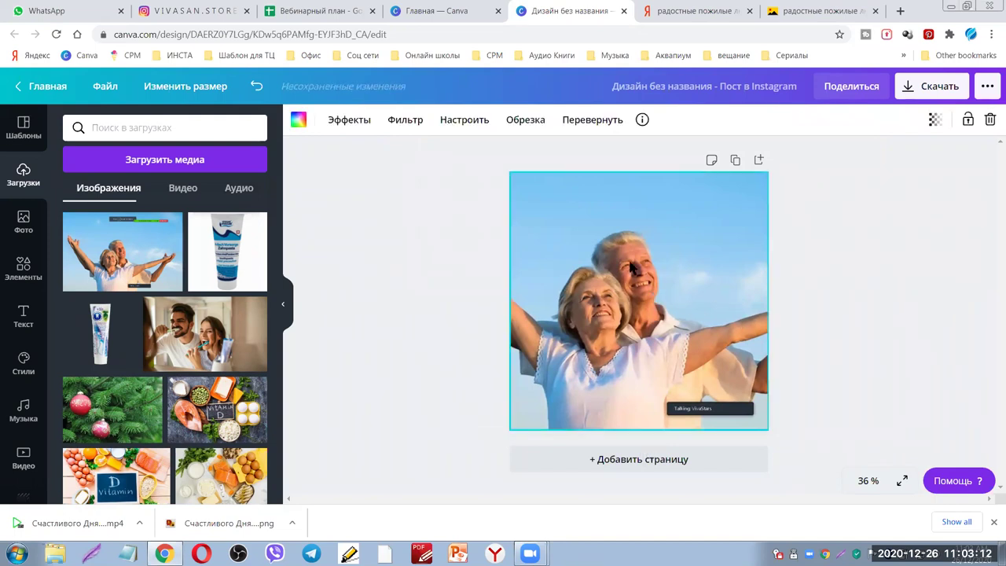
pyautogui.click(525, 119)
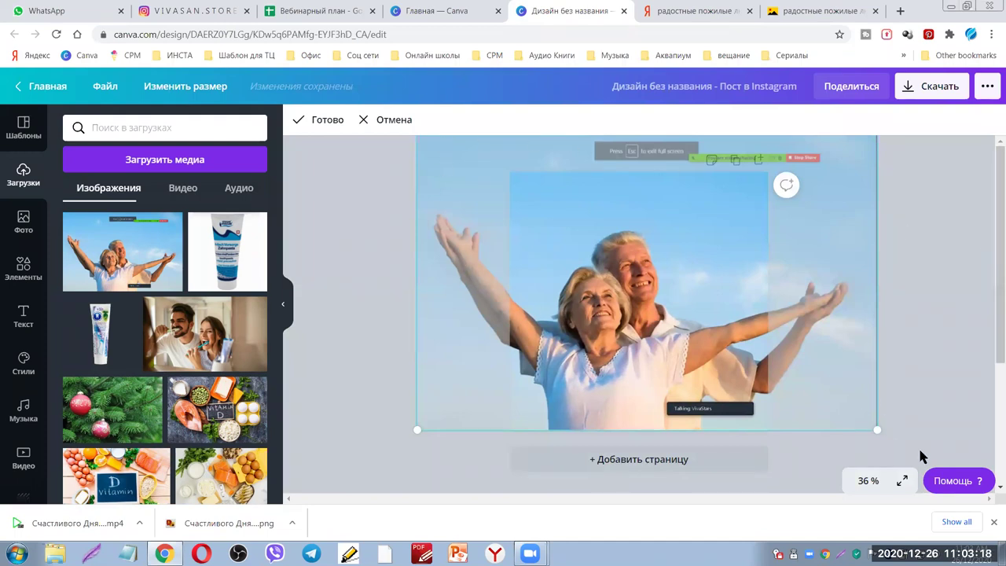
pyautogui.hotkey('ctrl', '-')
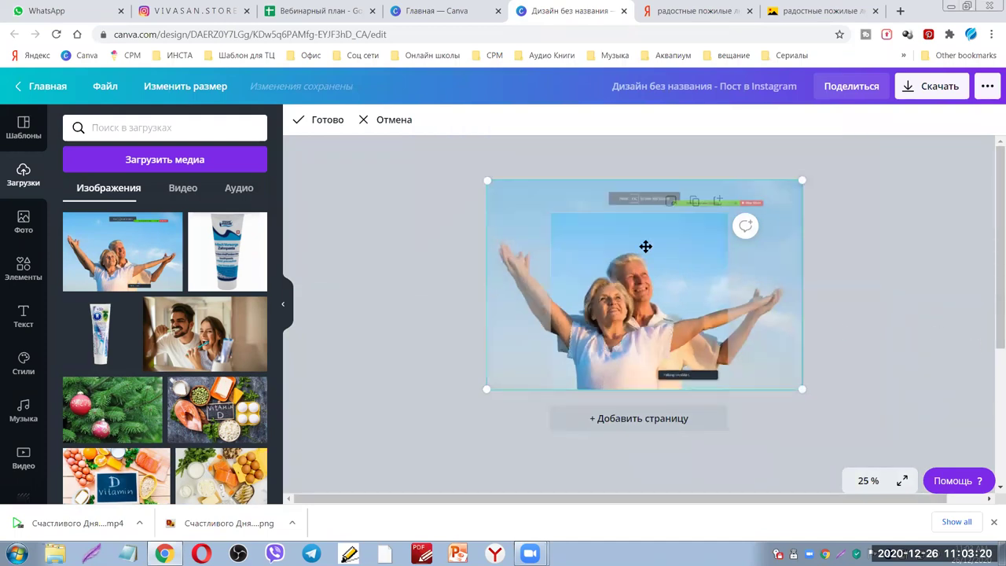
pyautogui.moveTo(486, 181); pyautogui.dragTo(445, 135)
pyautogui.moveTo(508, 252); pyautogui.dragTo(547, 229)
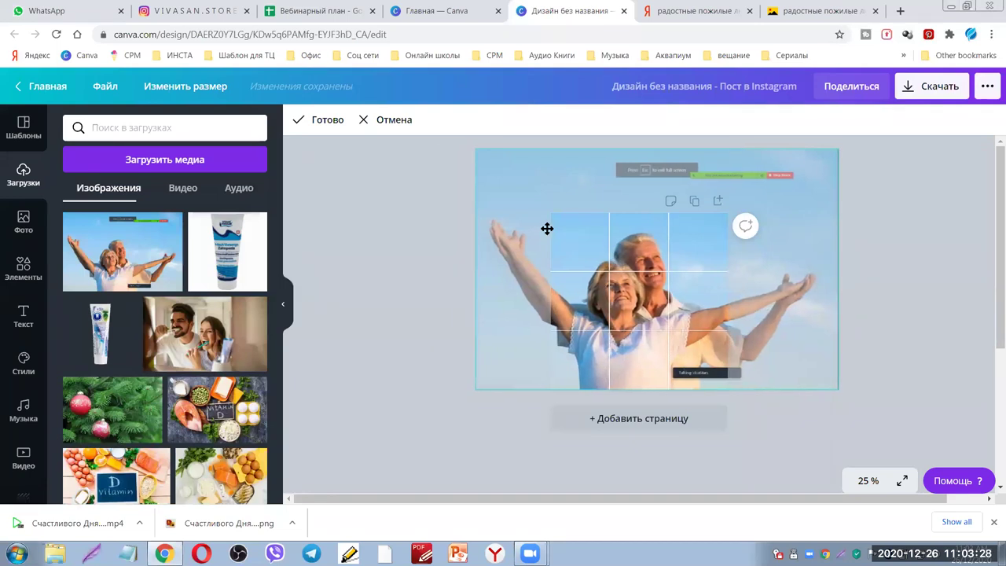
pyautogui.moveTo(835, 147); pyautogui.dragTo(765, 186)
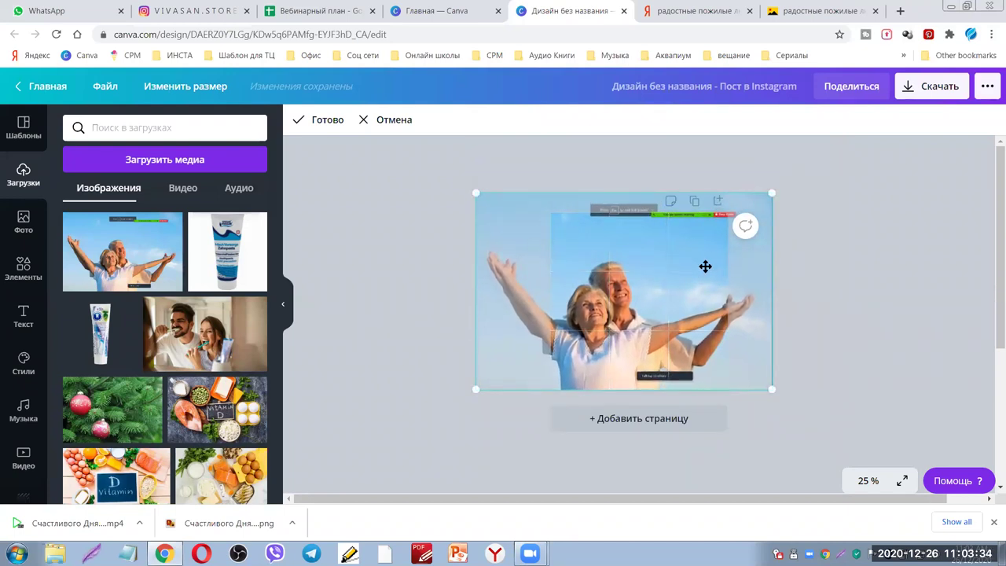
pyautogui.click(323, 121)
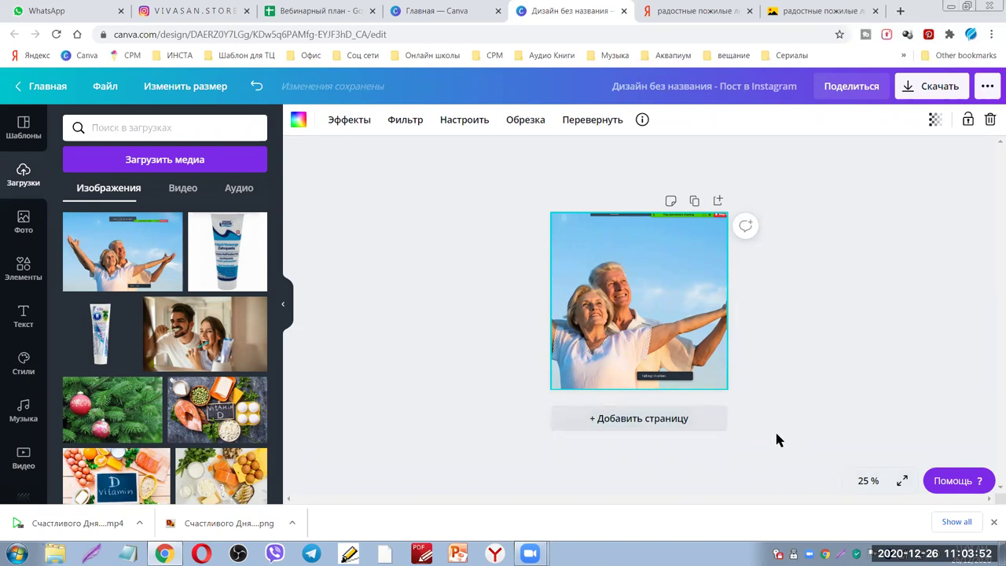
# Crop the photo again, shifting it left until the couple's right-hand outstretched hands fit inside the page
pyautogui.click(523, 121)
pyautogui.moveTo(544, 302); pyautogui.dragTo(522, 302)
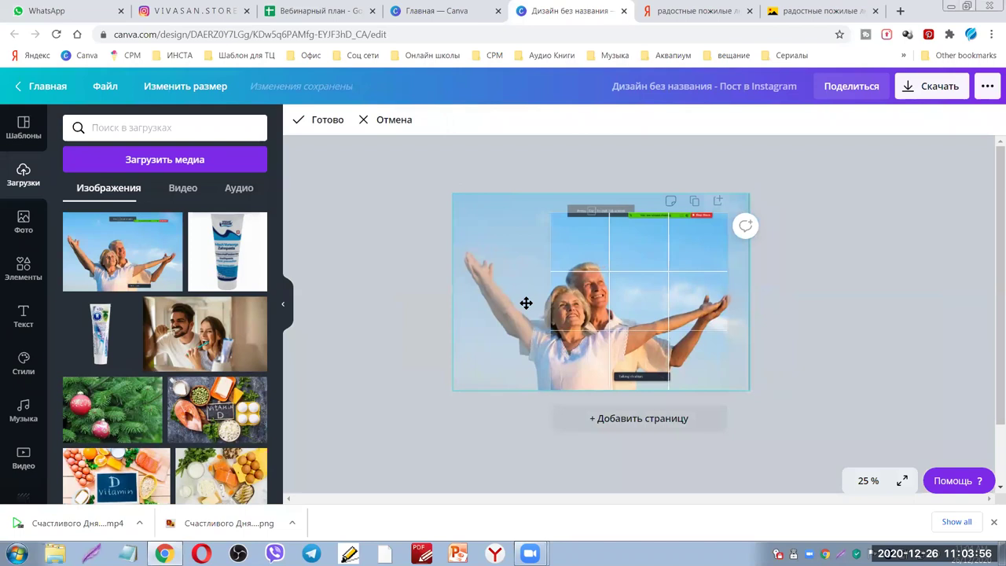
pyautogui.click(320, 120)
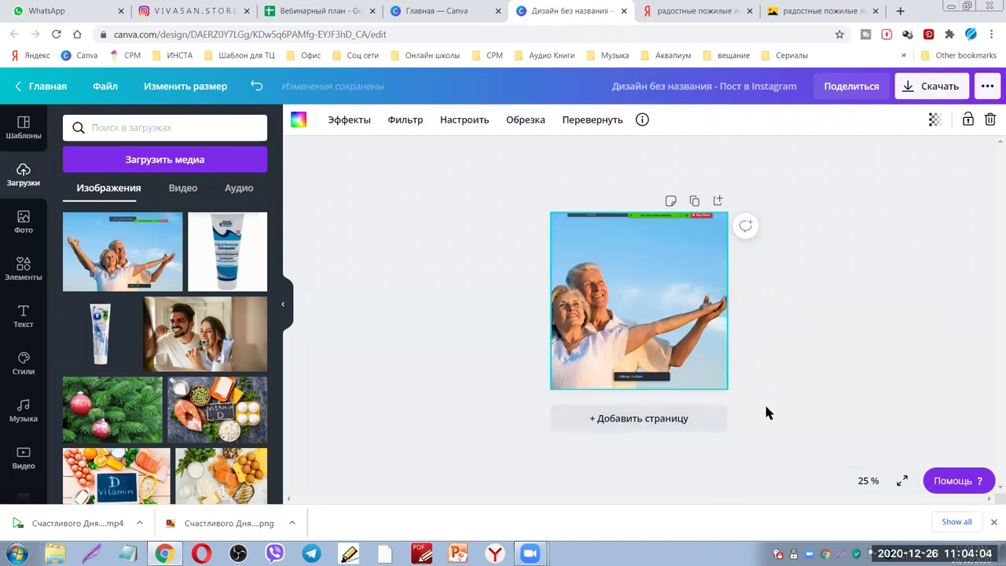
# Add the recently used textured brush stroke and enlarge it across the upper part of the photo
pyautogui.click(868, 480)
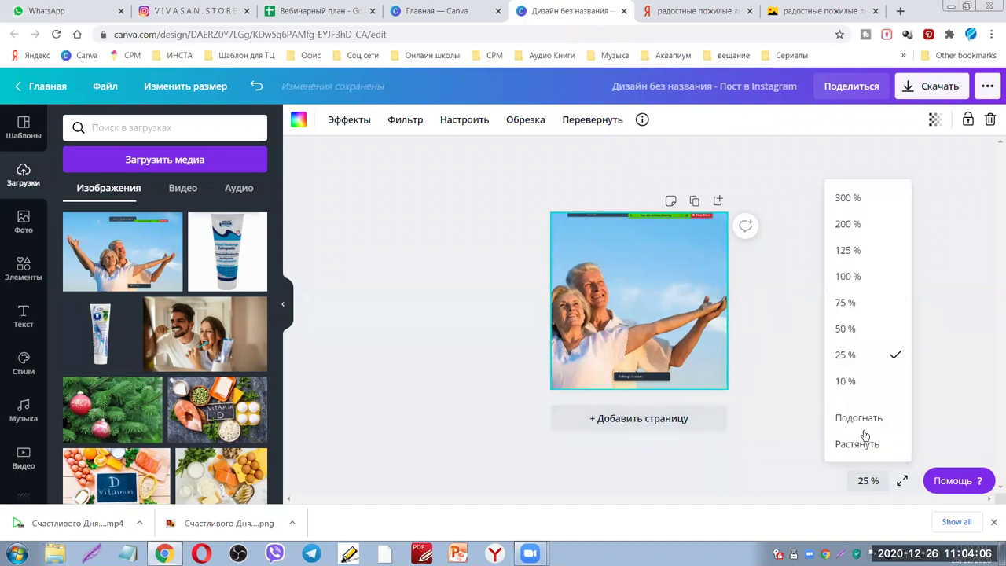
pyautogui.click(844, 329)
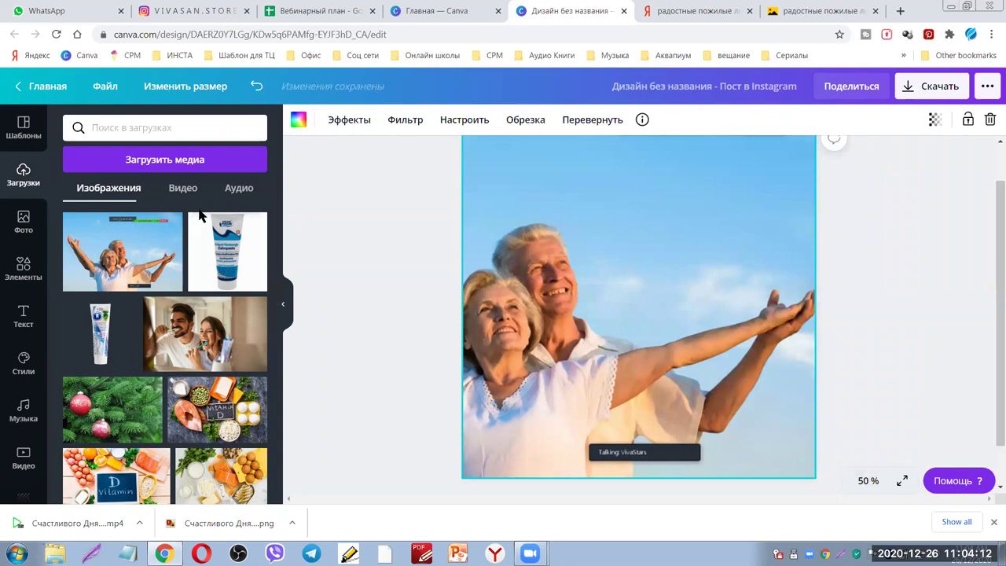
pyautogui.click(17, 267)
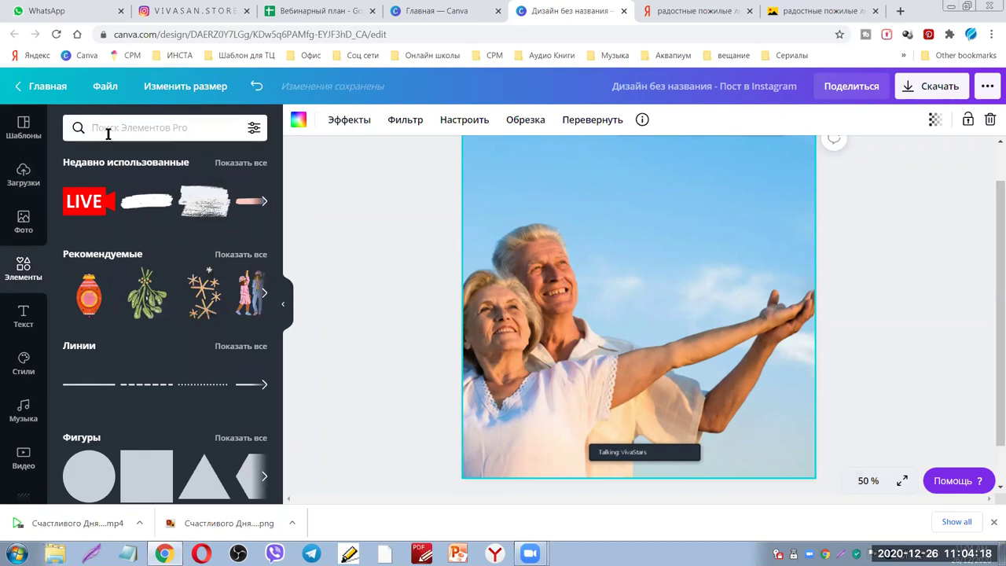
pyautogui.click(202, 209)
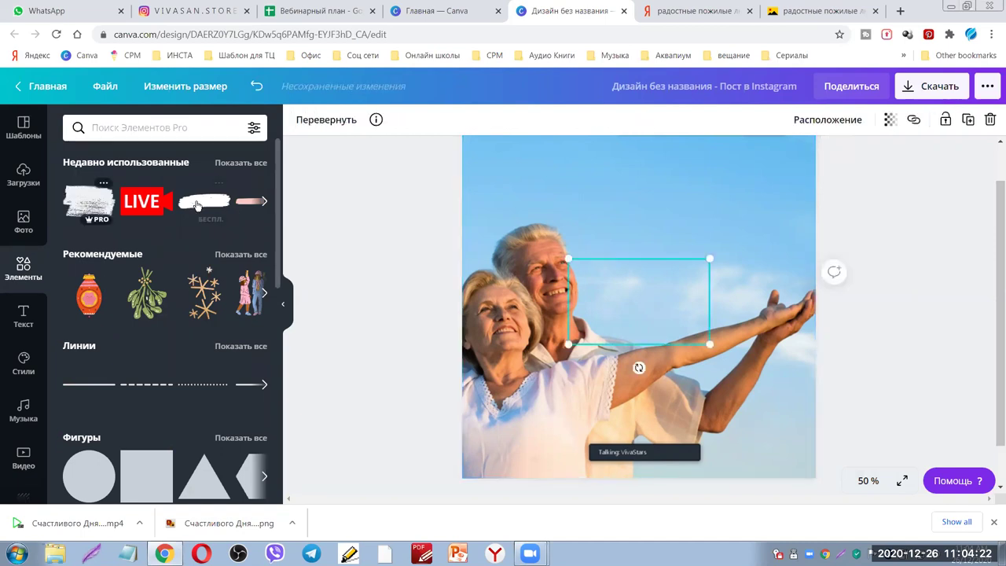
pyautogui.moveTo(576, 209)
pyautogui.mouseDown()
pyautogui.moveTo(522, 139)
pyautogui.moveTo(494, 128)
pyautogui.mouseUp()
pyautogui.moveTo(676, 215)
pyautogui.mouseDown()
pyautogui.moveTo(740, 230)
pyautogui.moveTo(855, 228)
pyautogui.moveTo(729, 251)
pyautogui.moveTo(691, 247)
pyautogui.mouseUp()
pyautogui.moveTo(626, 367)
pyautogui.mouseDown()
pyautogui.moveTo(639, 275)
pyautogui.moveTo(629, 275)
pyautogui.mouseUp()
pyautogui.moveTo(680, 186)
pyautogui.mouseDown()
pyautogui.moveTo(674, 248)
pyautogui.moveTo(654, 253)
pyautogui.mouseUp()
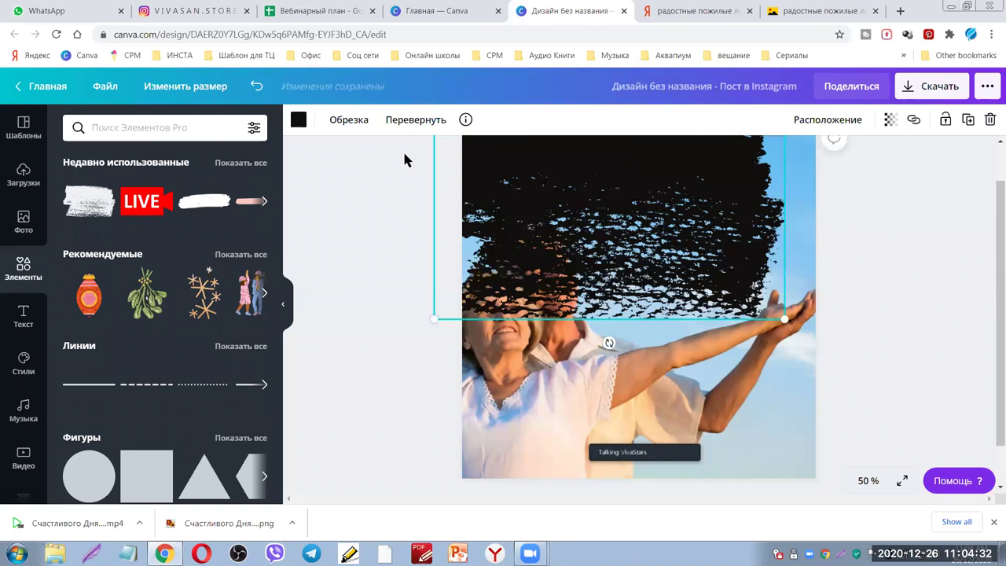
# Recolour the textured brush stroke white and remove it from the design
pyautogui.click(298, 120)
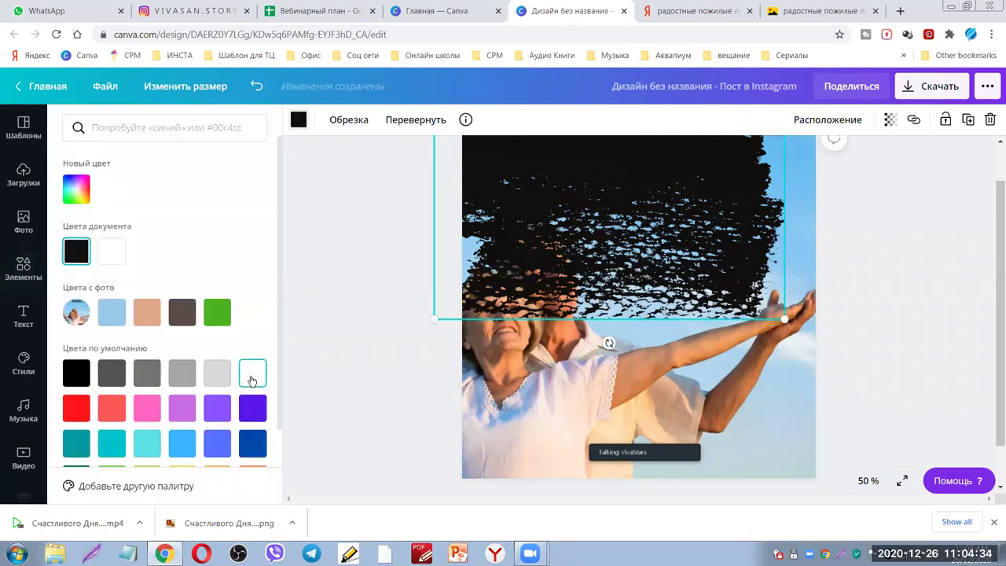
pyautogui.click(252, 380)
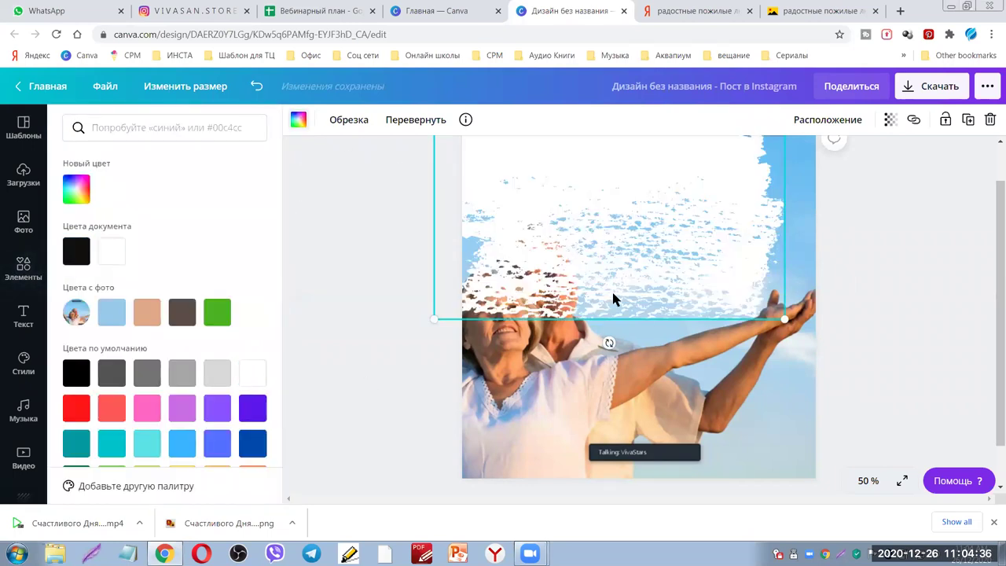
pyautogui.click(613, 298)
# Add the solid white brush stroke and enlarge it into a wide band along the photo's top edge, aligned to the right page edge
pyautogui.moveTo(632, 297)
pyautogui.mouseDown()
pyautogui.moveTo(569, 166)
pyautogui.moveTo(520, 148)
pyautogui.mouseUp()
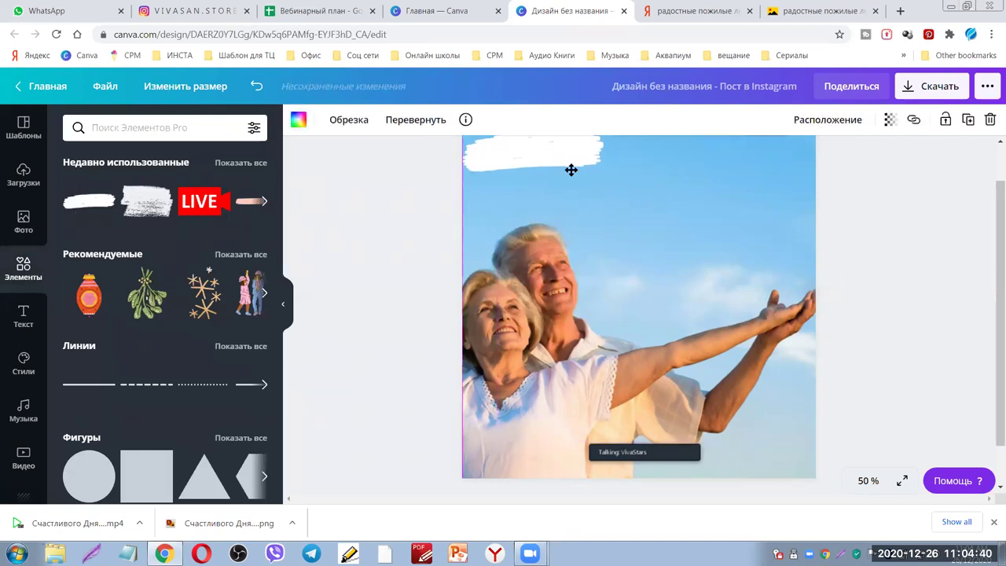
pyautogui.moveTo(619, 174); pyautogui.dragTo(805, 218)
pyautogui.moveTo(680, 178)
pyautogui.mouseDown()
pyautogui.moveTo(665, 173)
pyautogui.moveTo(683, 173)
pyautogui.mouseUp()
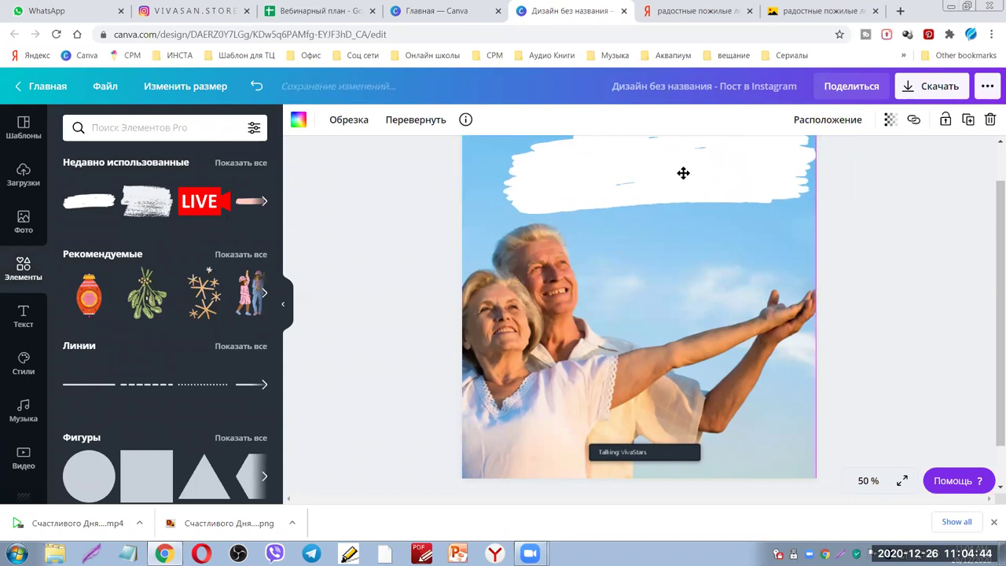
pyautogui.scroll(-3, 253, 279)
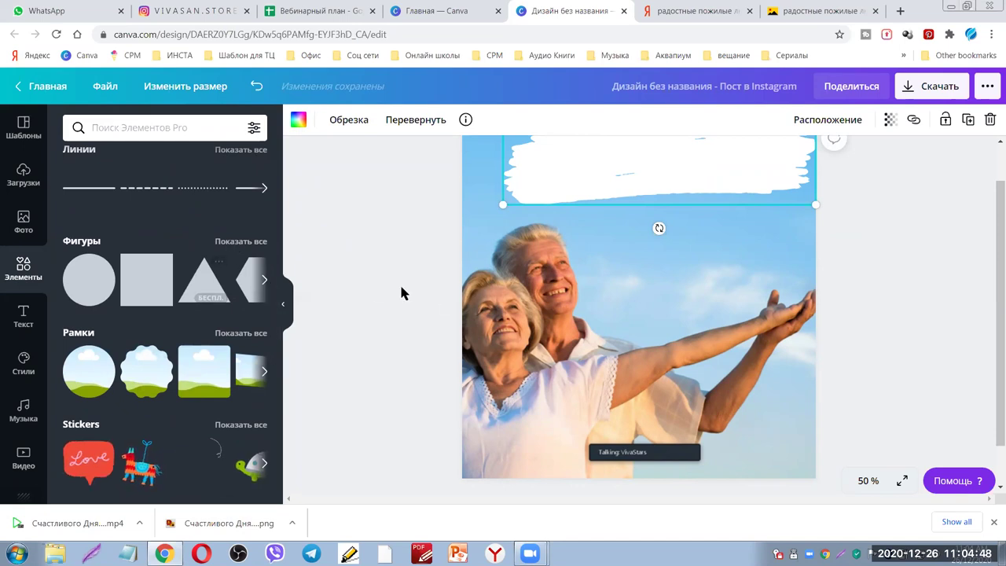
pyautogui.scroll(2, 445, 286)
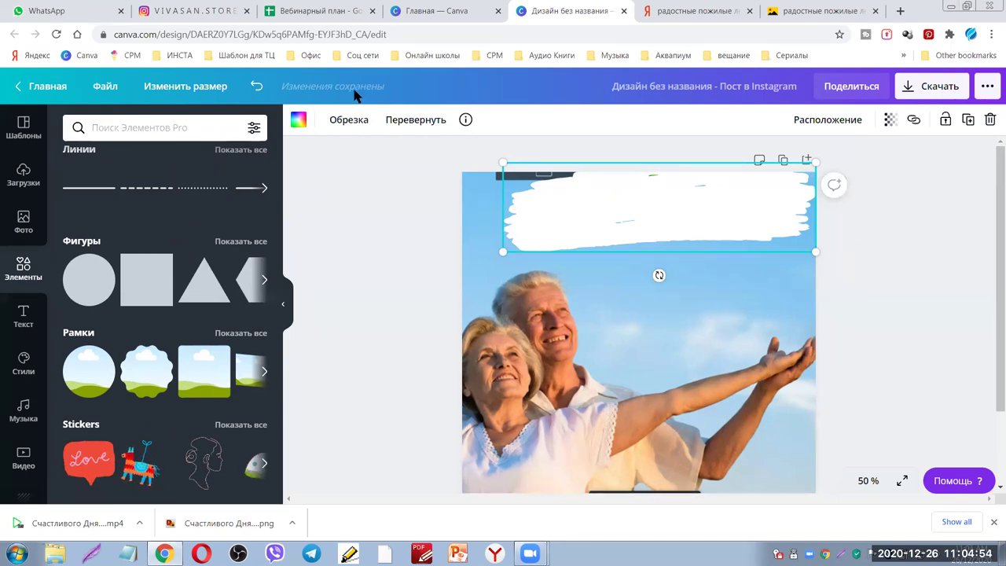
# Compare the design with the vivasan.store Instagram feed, examining how its posts arrange photo, product and caption band
pyautogui.click(193, 11)
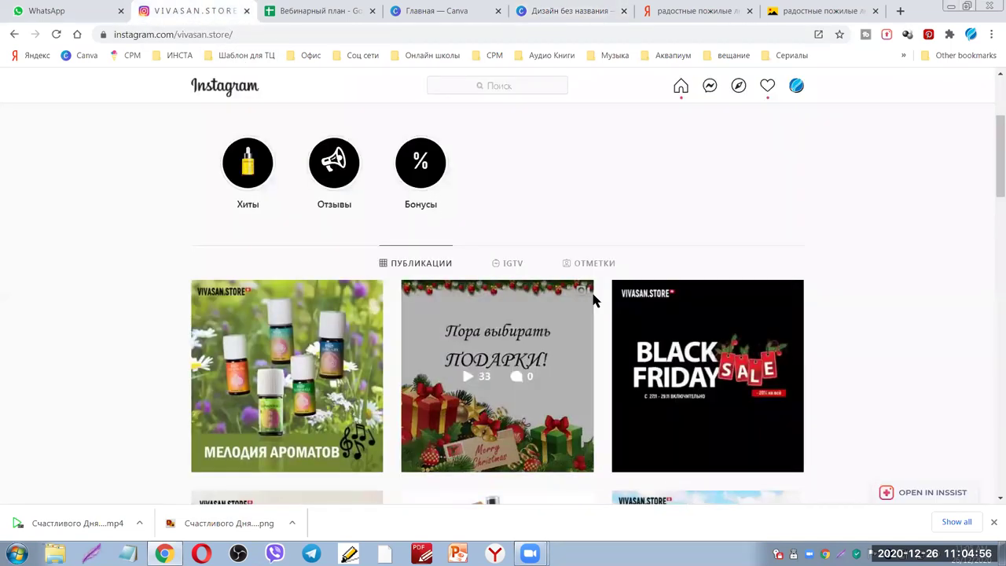
pyautogui.scroll(-4, 597, 318)
pyautogui.scroll(-5, 577, 363)
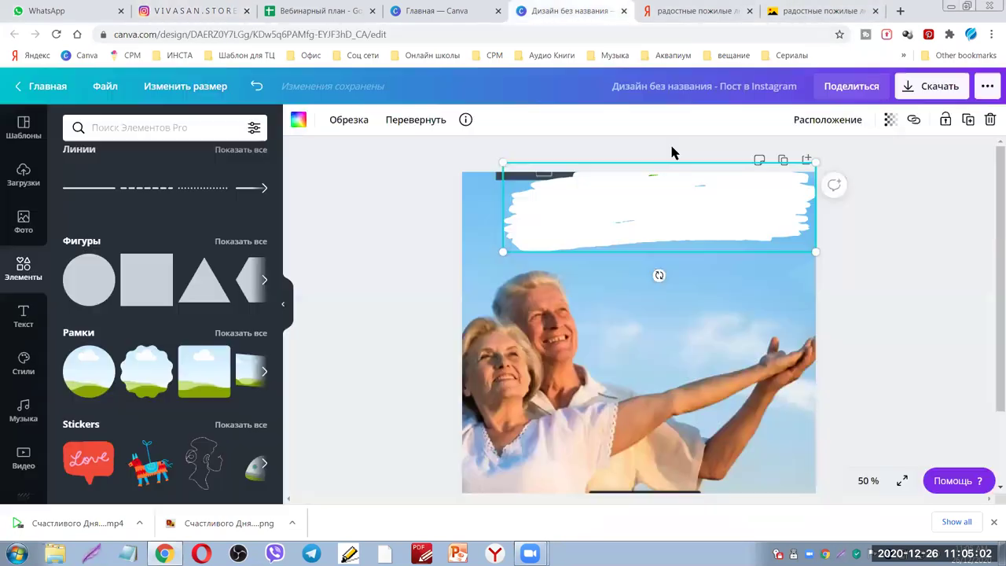
pyautogui.click(537, 12)
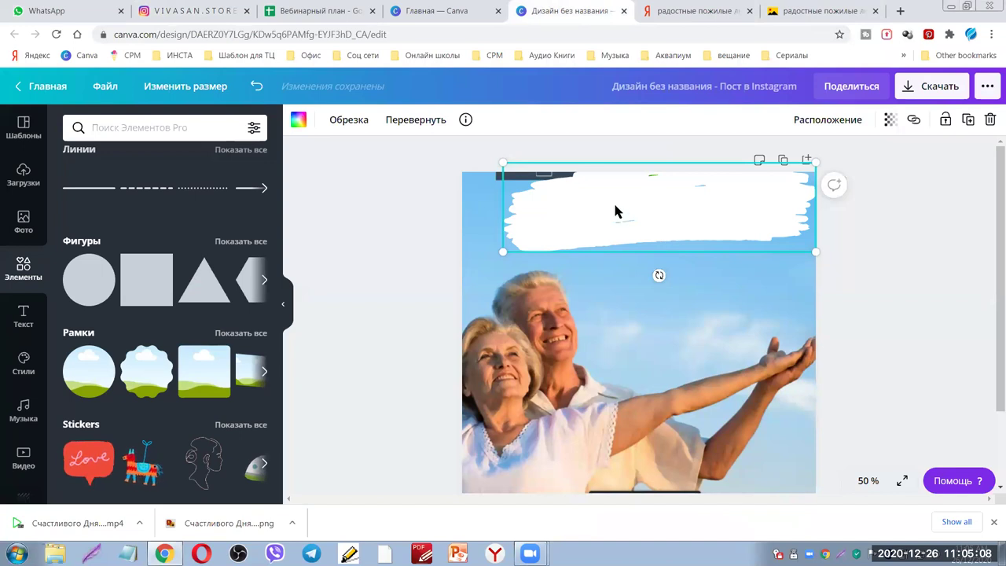
pyautogui.click(183, 12)
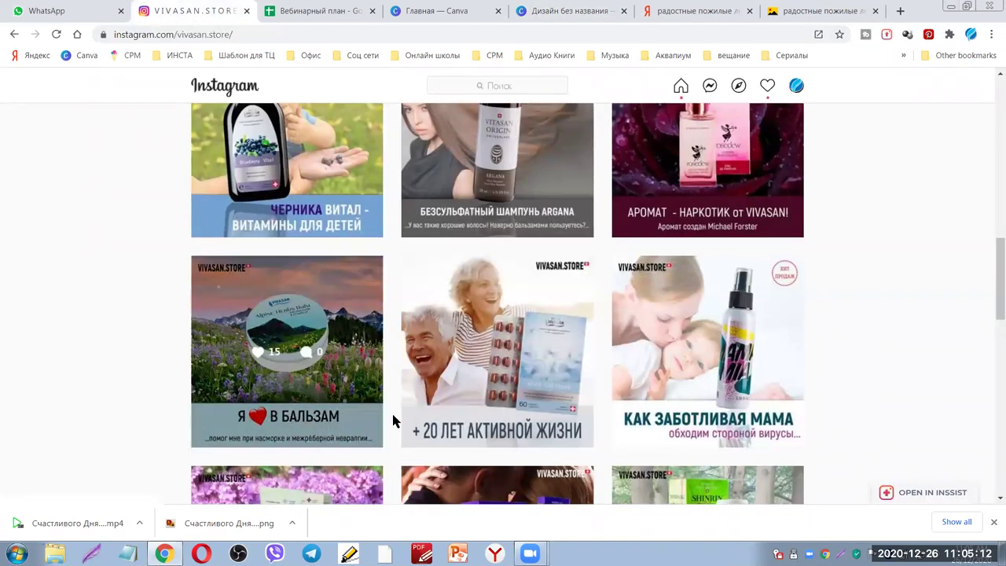
# Switch to the Canva design and add the recently used name-and-"Acting Director" text combination over the white brush stroke
pyautogui.click(566, 11)
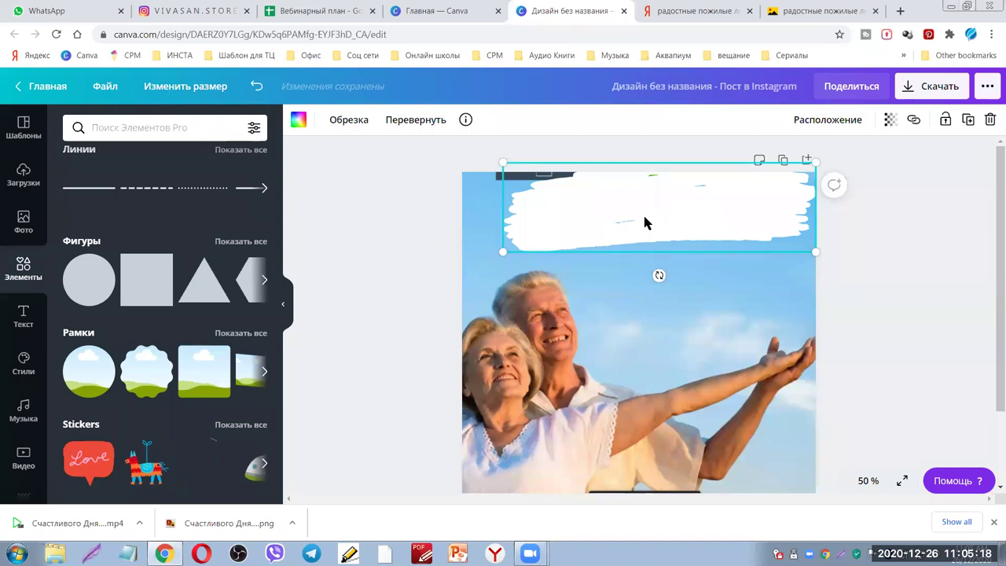
pyautogui.click(905, 276)
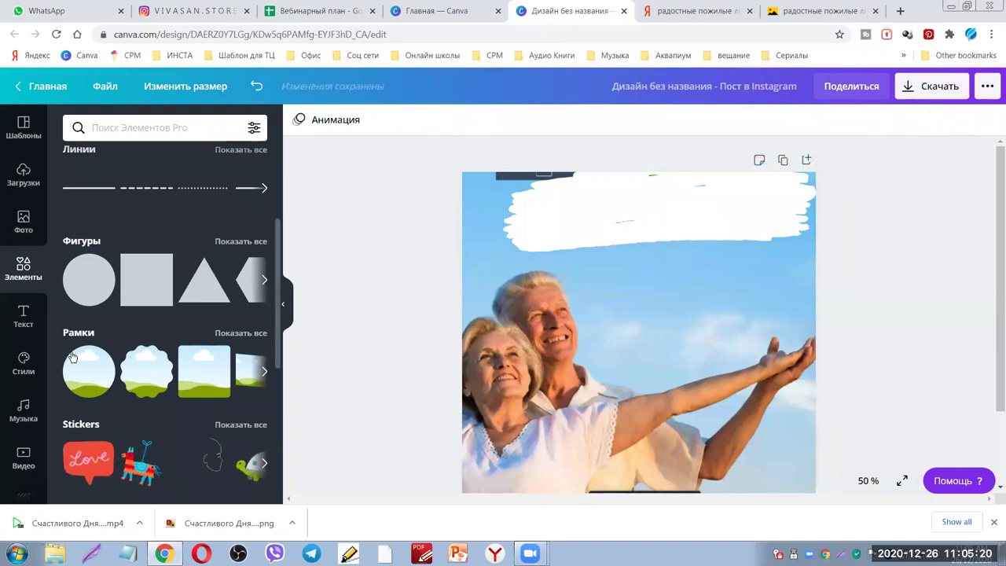
pyautogui.click(21, 321)
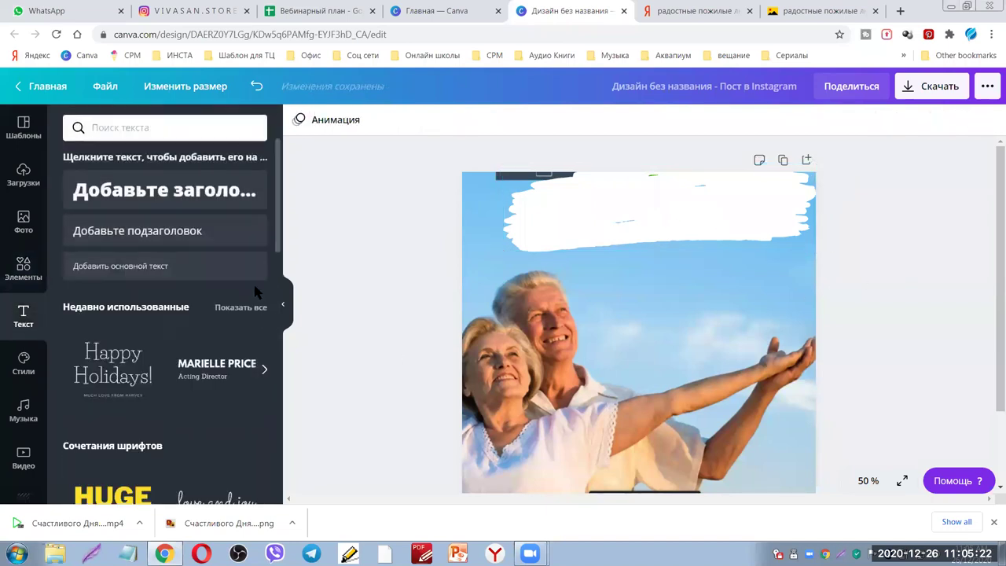
pyautogui.scroll(-2, 201, 260)
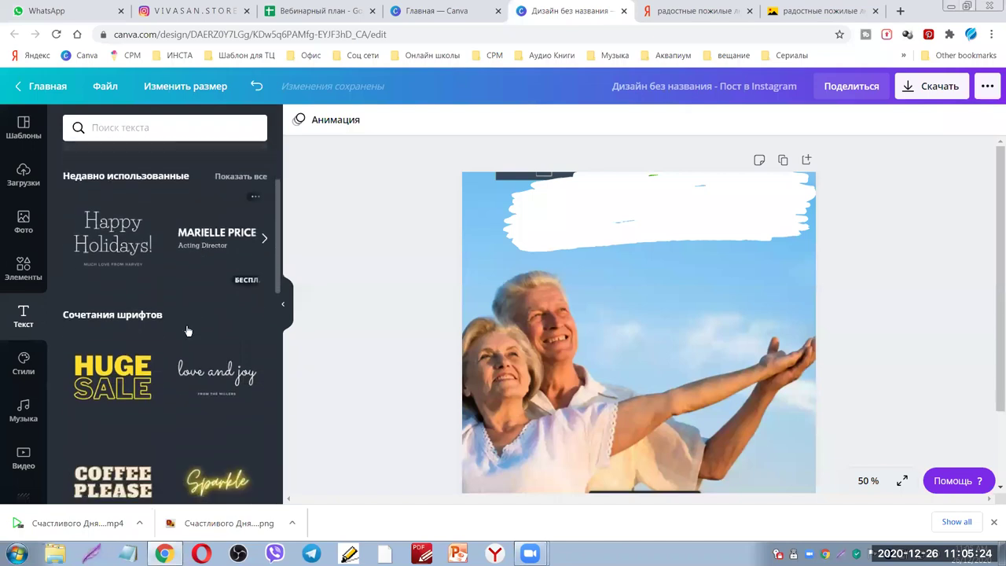
pyautogui.click(210, 240)
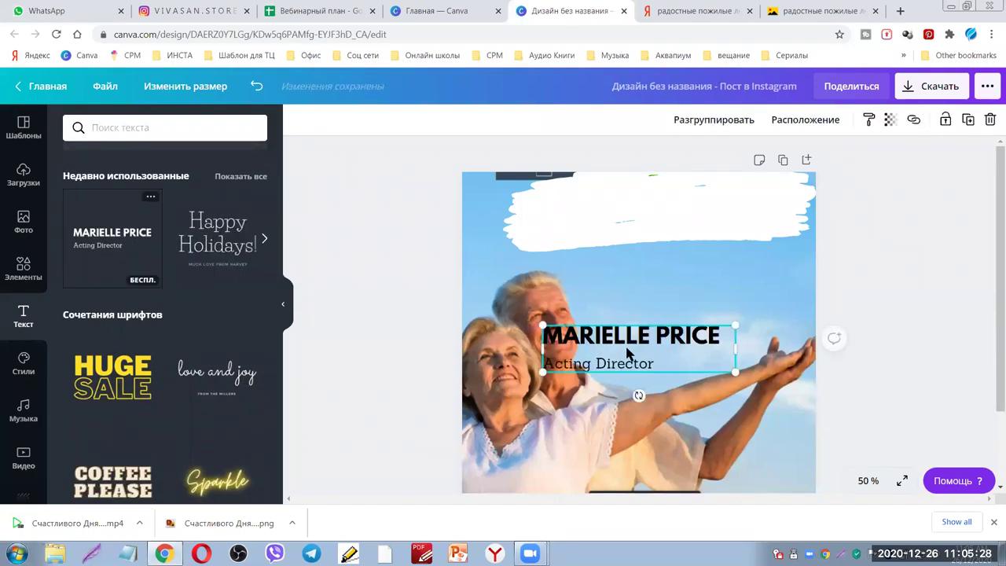
pyautogui.moveTo(638, 344)
pyautogui.mouseDown()
pyautogui.moveTo(668, 182)
pyautogui.moveTo(657, 202)
pyautogui.mouseUp()
# Replace the heading line of the text group with "+20 ЛЕТ АКТИВНОЙ ЖИЗНИ"
pyautogui.moveTo(740, 195); pyautogui.dragTo(557, 193)
pyautogui.write('+20')
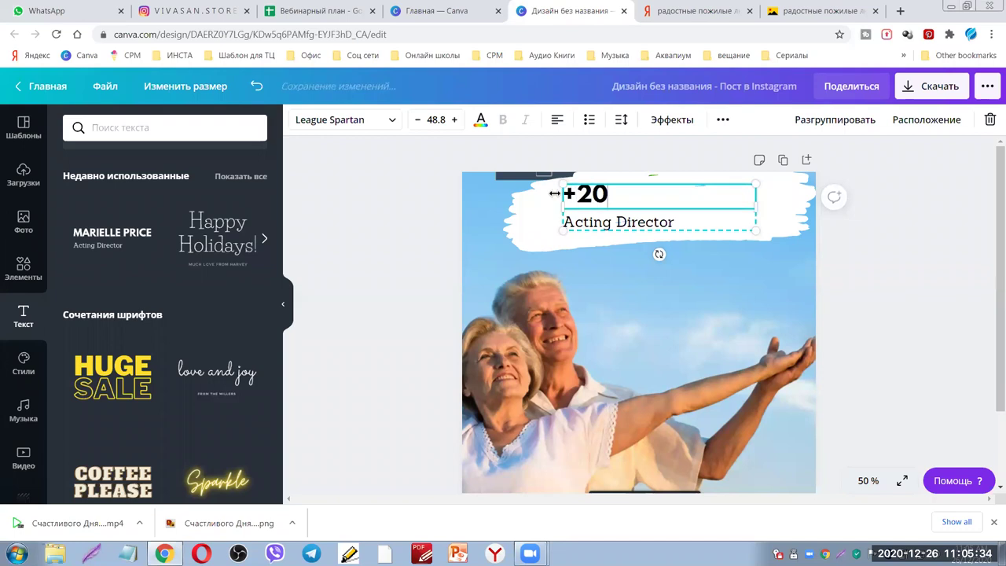
pyautogui.write(' ЛЕТ')
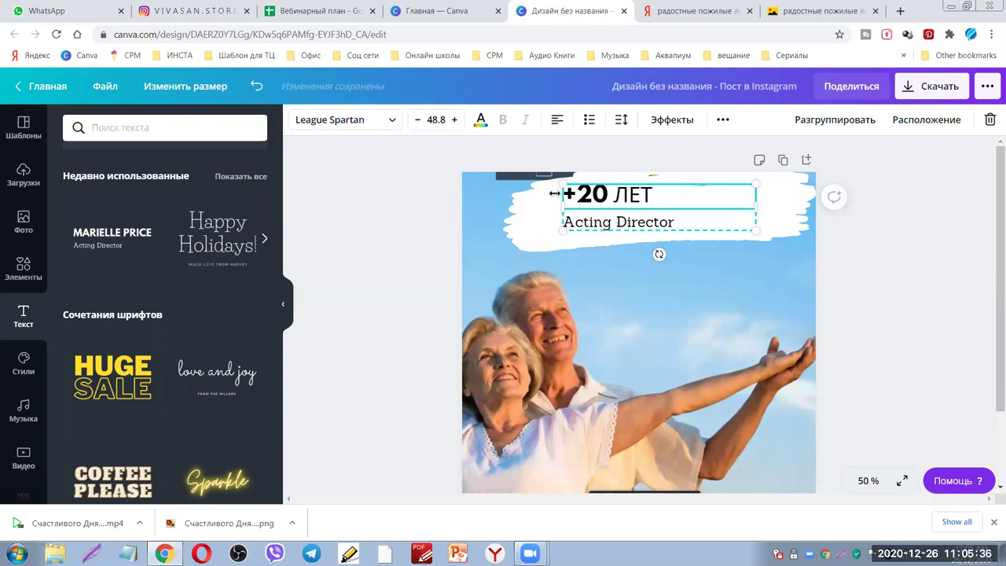
pyautogui.write(' АКТ')
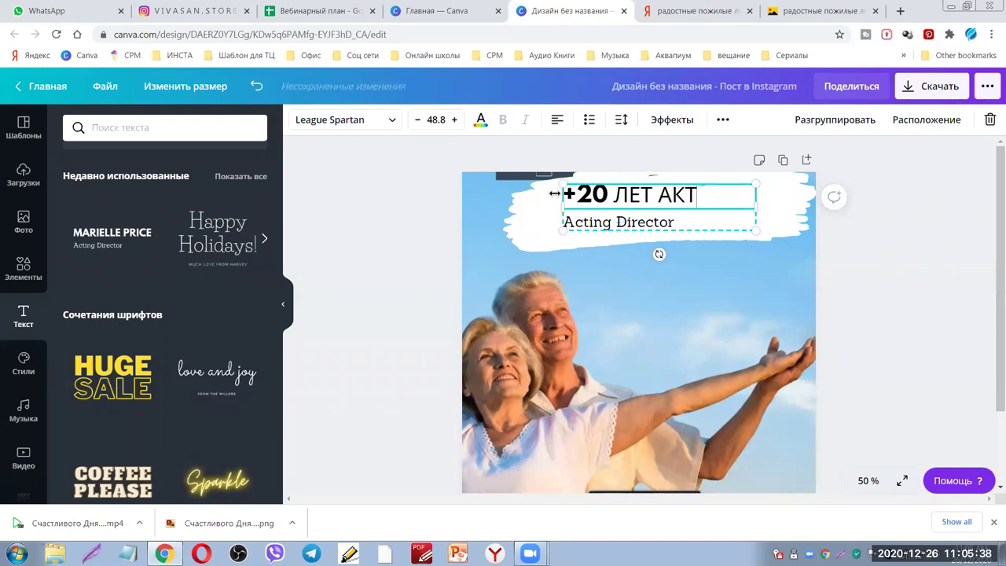
pyautogui.write('ИВНЕОЙ ЖИЗНИ')
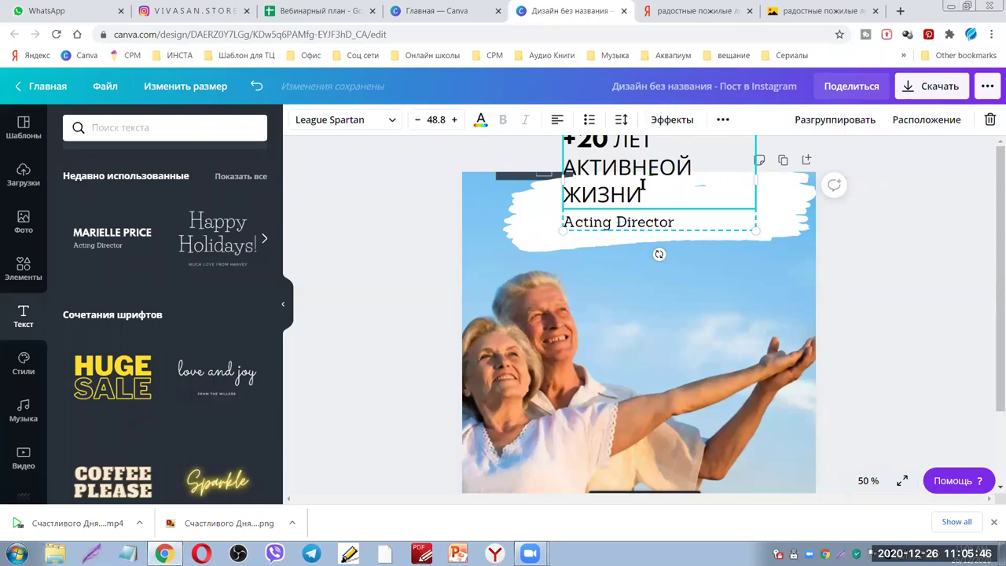
pyautogui.press('BackSpace')
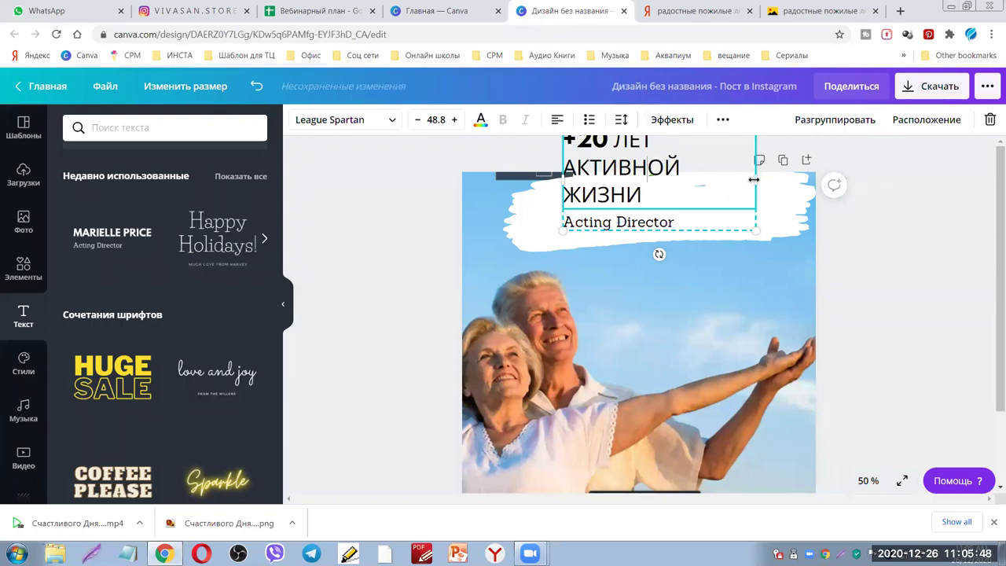
# Widen the heading's text box so it wraps onto two lines, and move the text group down over the brush stroke
pyautogui.moveTo(839, 185); pyautogui.dragTo(849, 189)
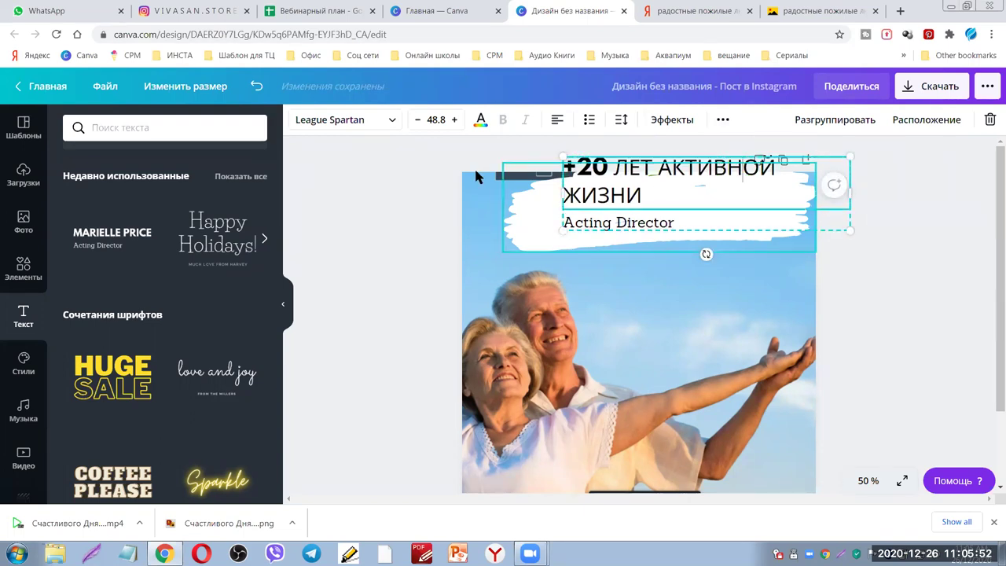
pyautogui.click(436, 119)
pyautogui.click(889, 292)
pyautogui.moveTo(639, 195); pyautogui.dragTo(649, 238)
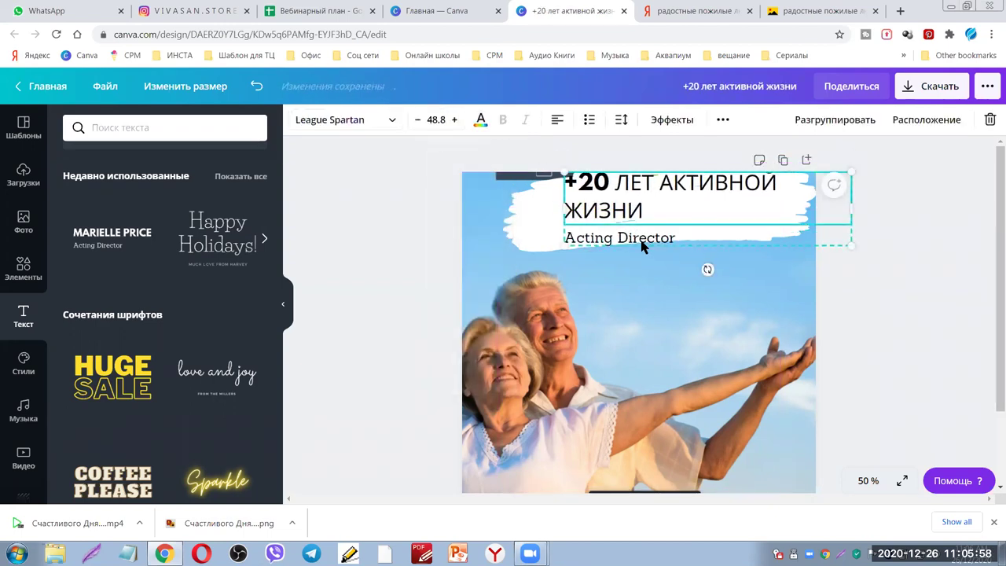
# Delete the "Acting Director" line and shift the remaining heading slightly lower on the brush stroke
pyautogui.click(640, 241)
pyautogui.press('Delete')
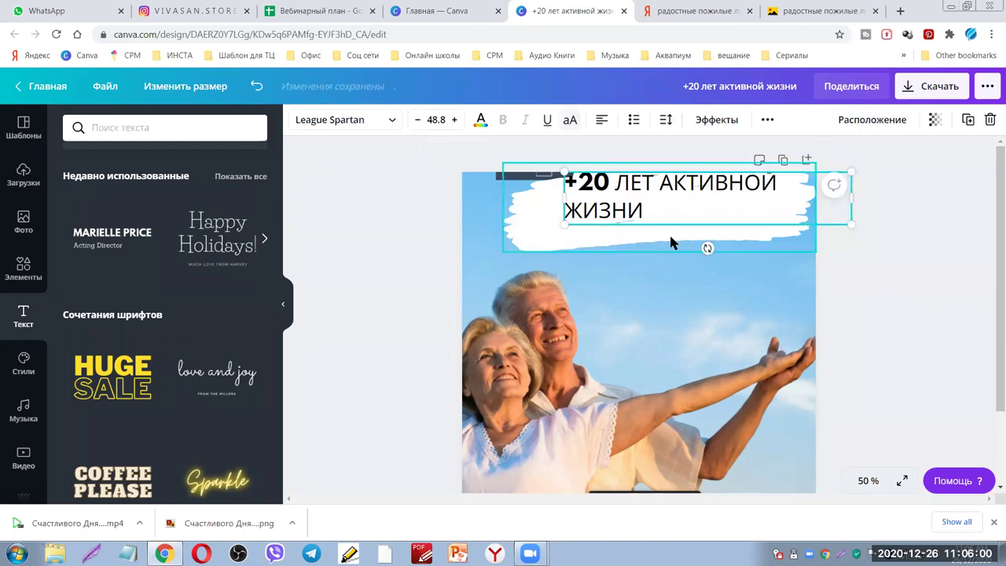
pyautogui.moveTo(703, 206); pyautogui.dragTo(692, 216)
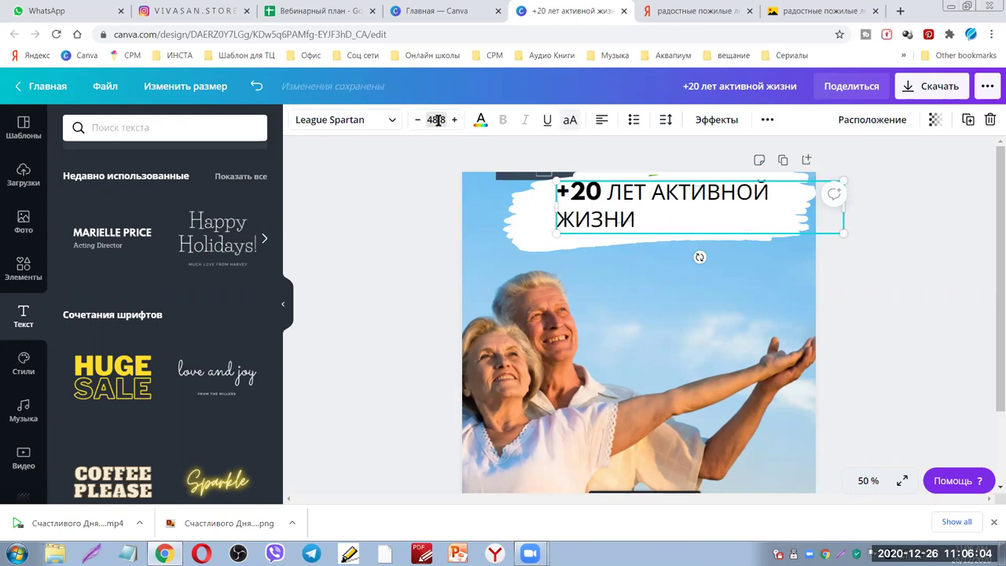
# Change the heading's font to Areqo and move the heading to the upper part of the brush stroke
pyautogui.click(393, 124)
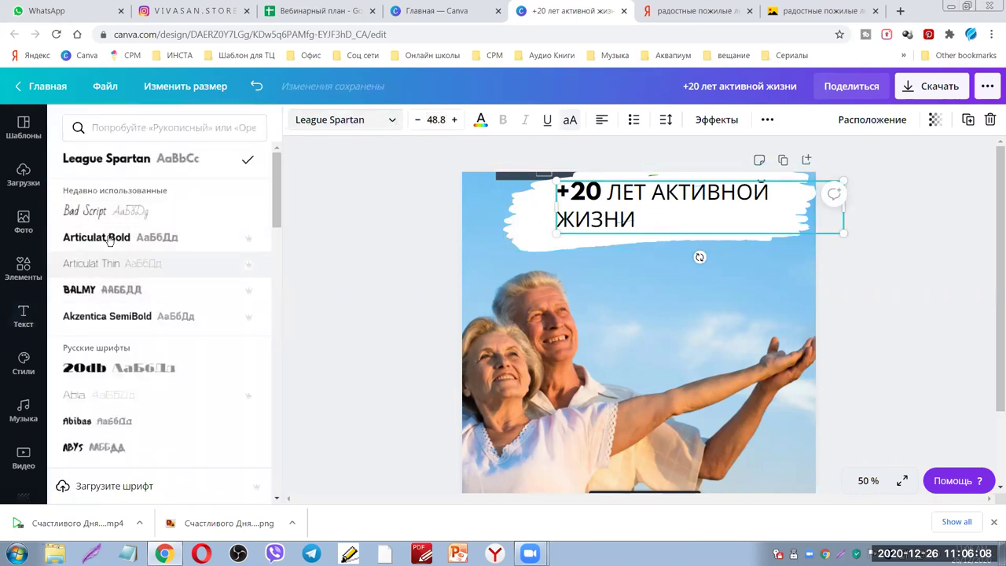
pyautogui.scroll(-3, 129, 397)
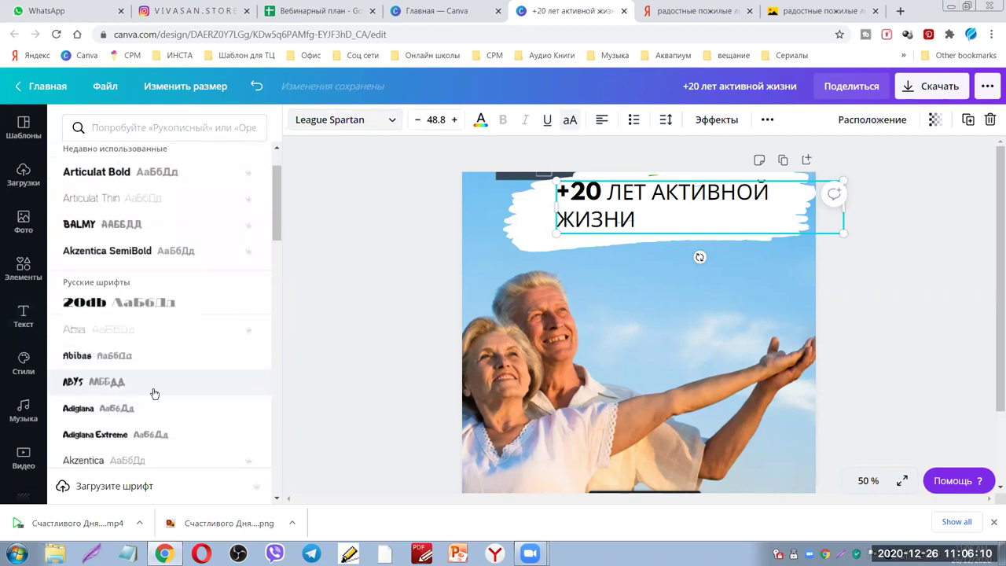
pyautogui.scroll(-3, 116, 352)
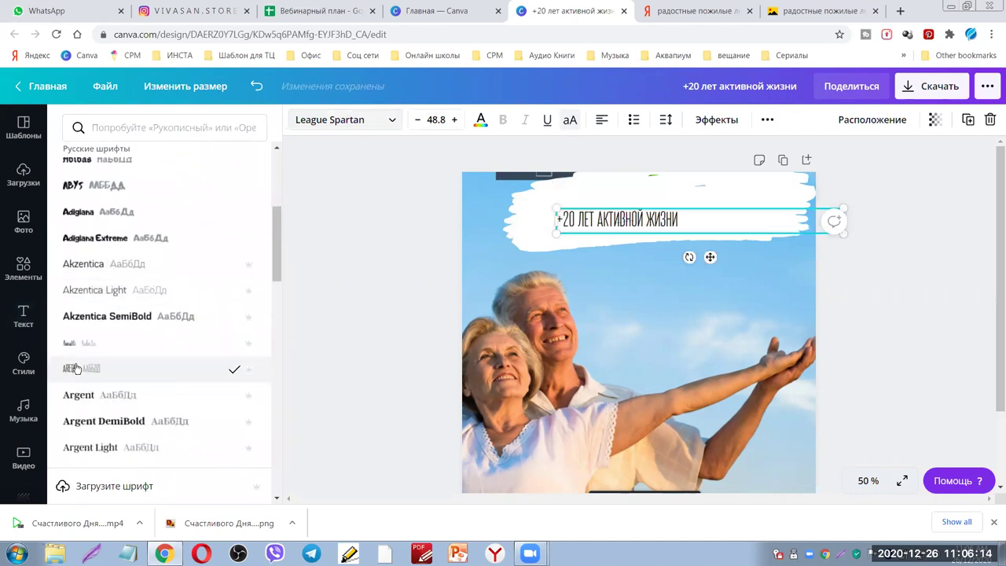
pyautogui.moveTo(668, 224); pyautogui.dragTo(678, 197)
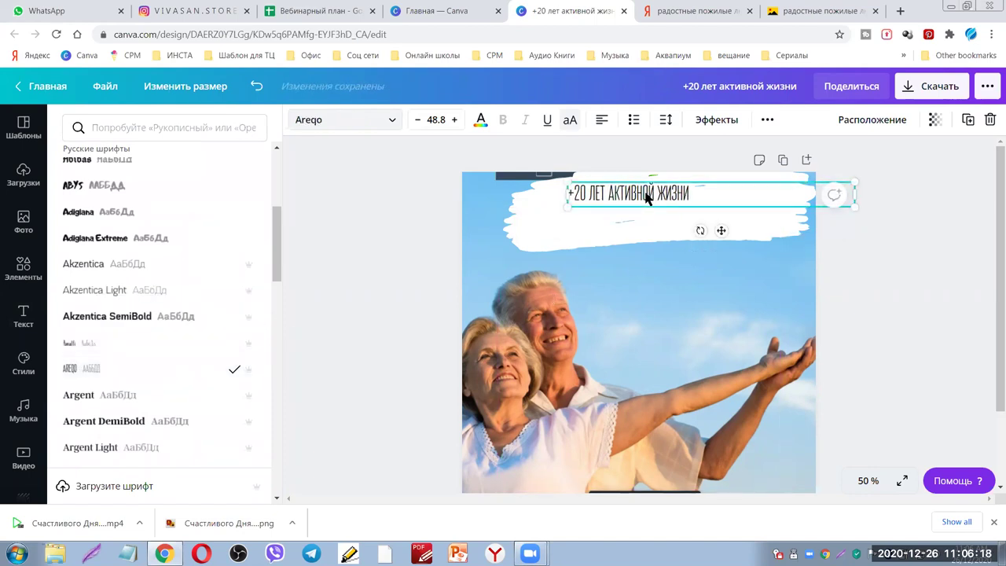
# Increase the heading's font size to 57.7
pyautogui.click(454, 119)
pyautogui.click(455, 120)
pyautogui.click(455, 120)
pyautogui.click(455, 120)
pyautogui.click(455, 120)
pyautogui.click(455, 120)
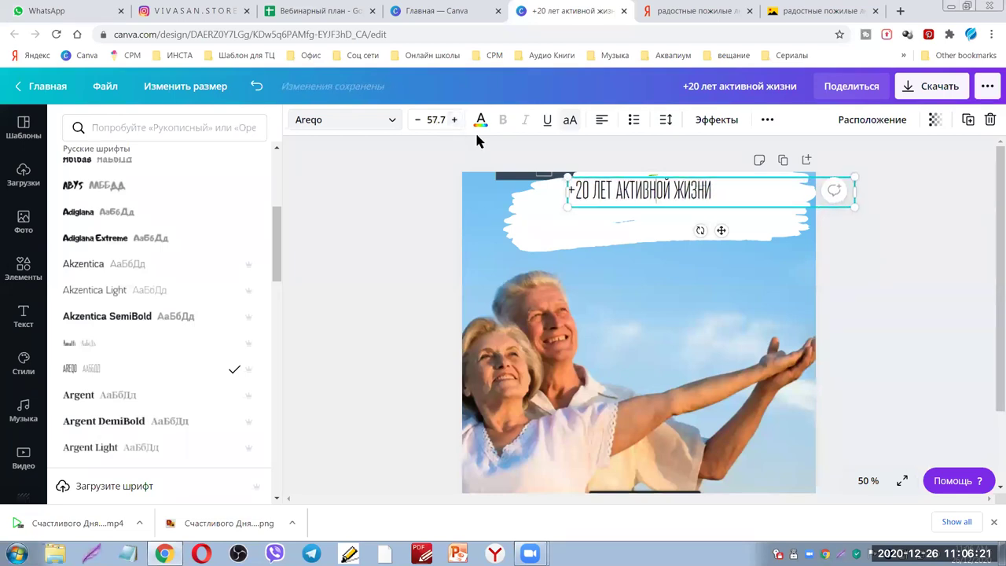
# Move the heading slightly down on the brush stroke and set its letter spacing to 125
pyautogui.doubleClick(669, 197)
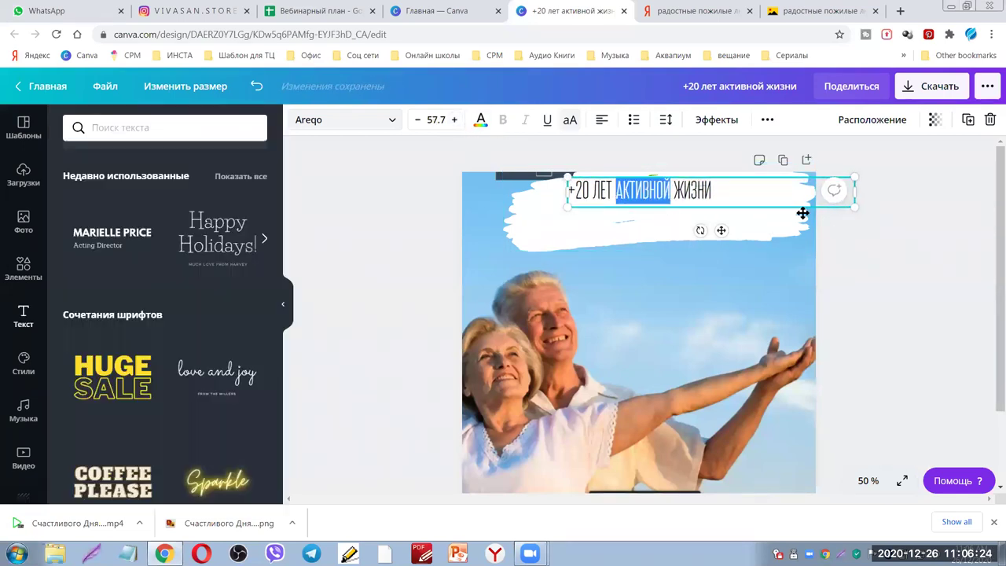
pyautogui.moveTo(778, 208); pyautogui.dragTo(781, 215)
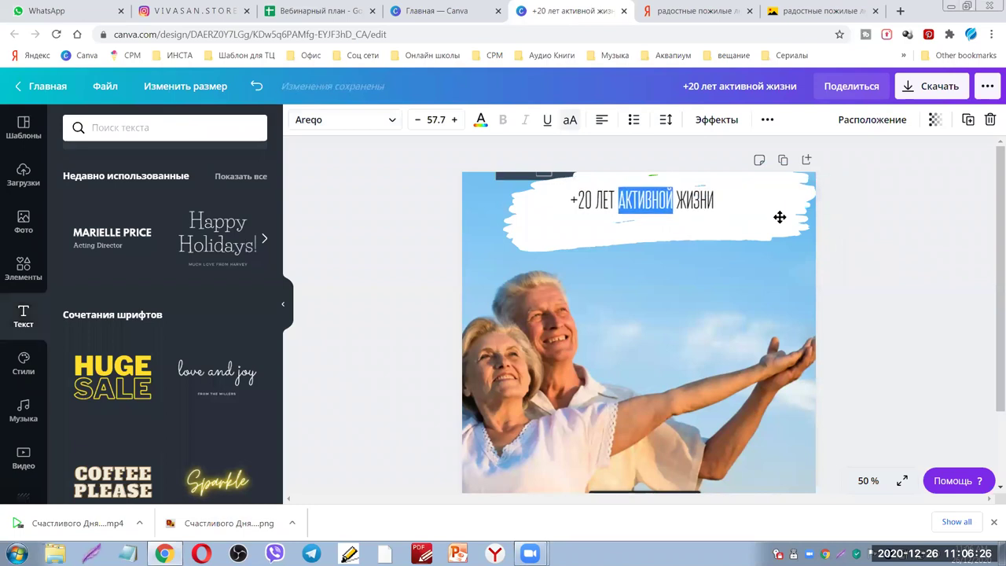
pyautogui.click(667, 119)
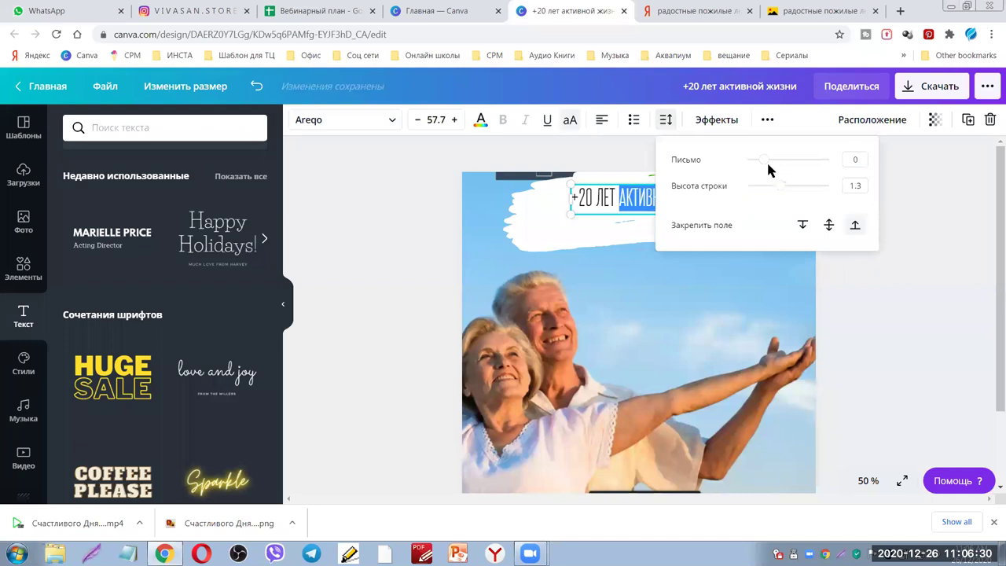
pyautogui.moveTo(766, 162); pyautogui.dragTo(777, 163)
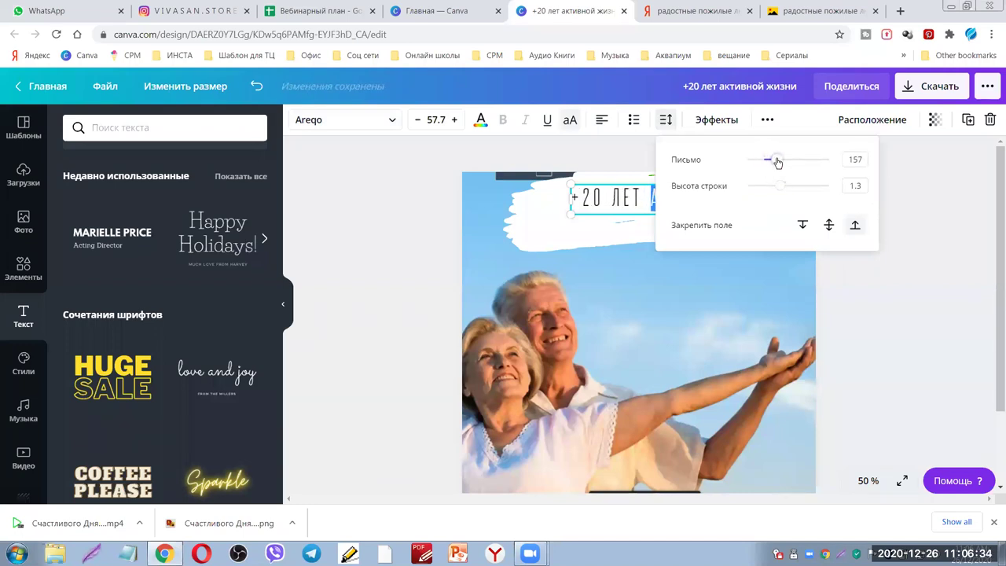
pyautogui.click(902, 231)
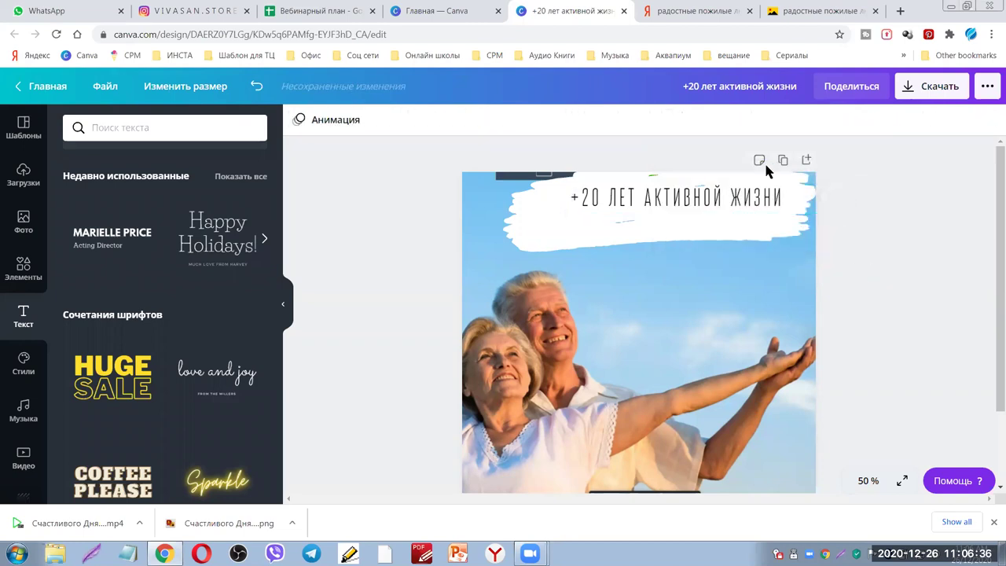
pyautogui.click(747, 196)
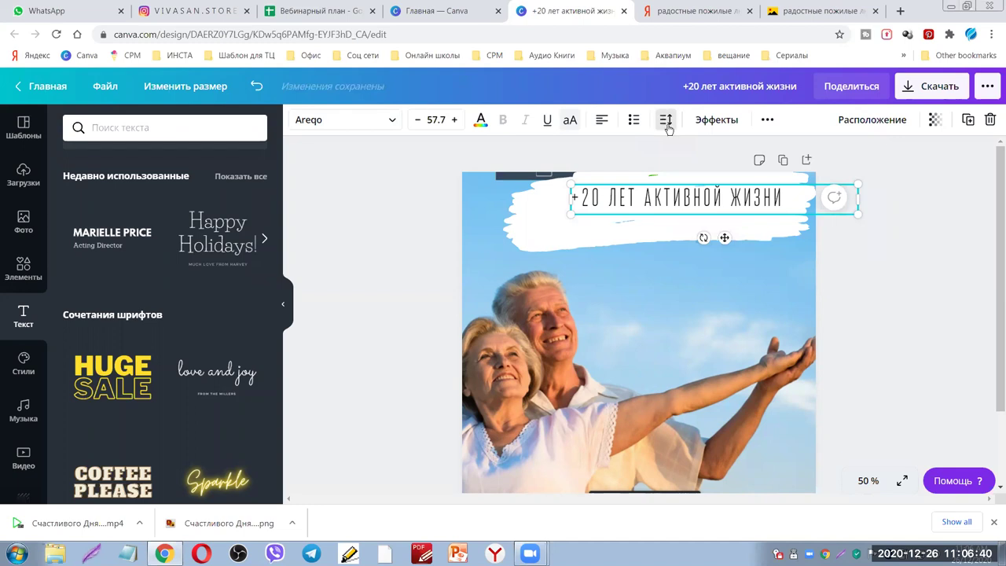
pyautogui.click(900, 243)
pyautogui.click(744, 204)
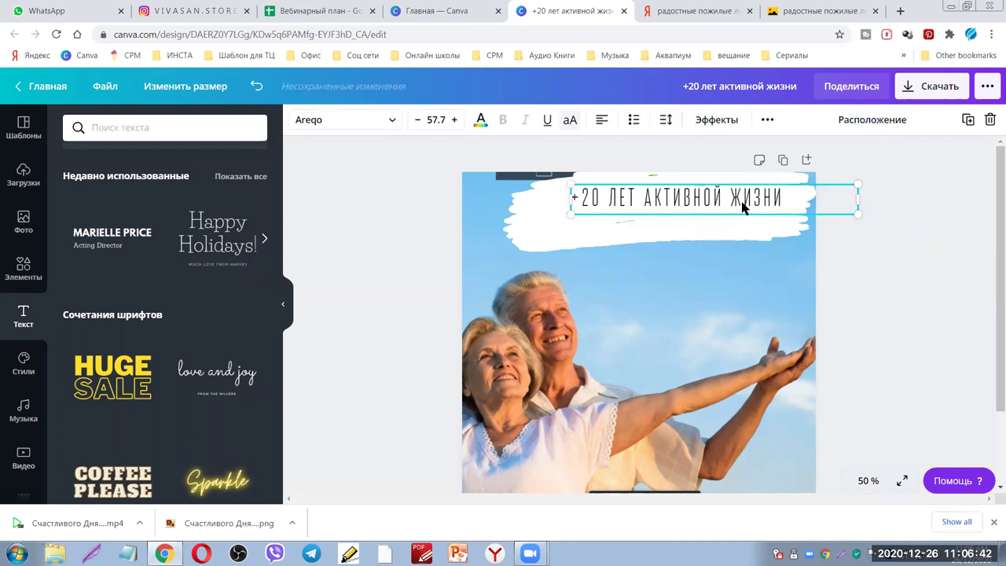
pyautogui.click(666, 120)
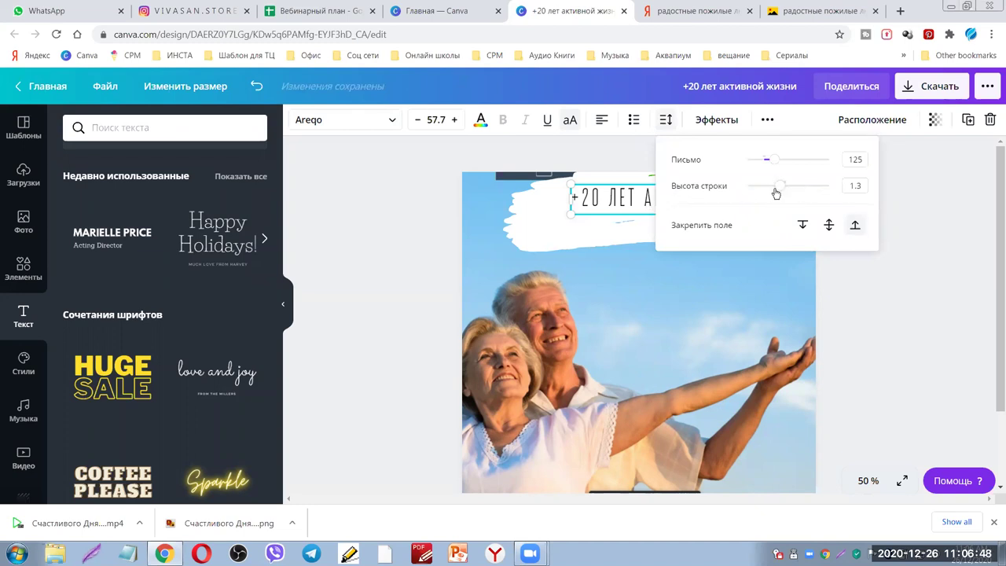
pyautogui.click(923, 225)
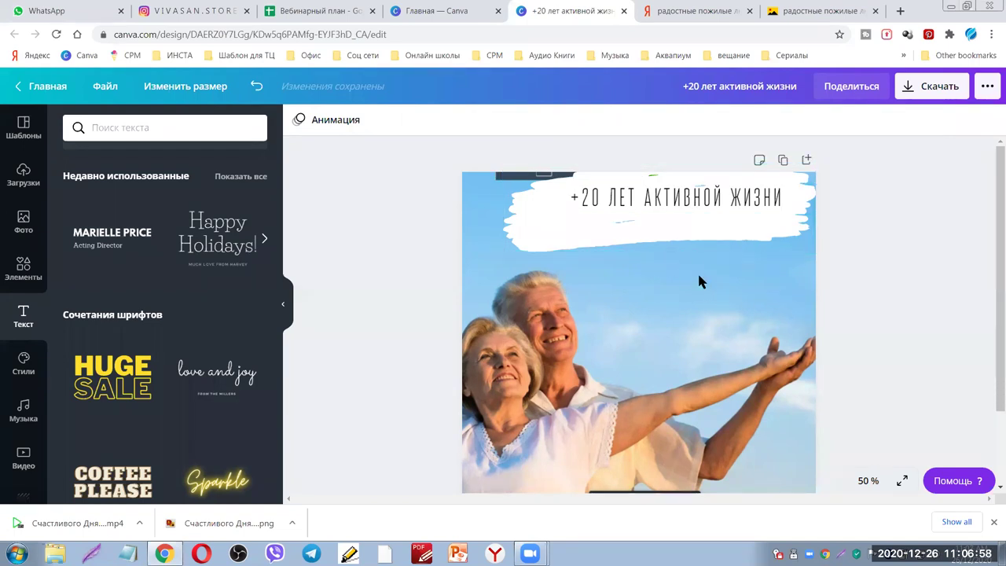
# Add a body text box and place it on the brush stroke just below the heading
pyautogui.scroll(3, 158, 282)
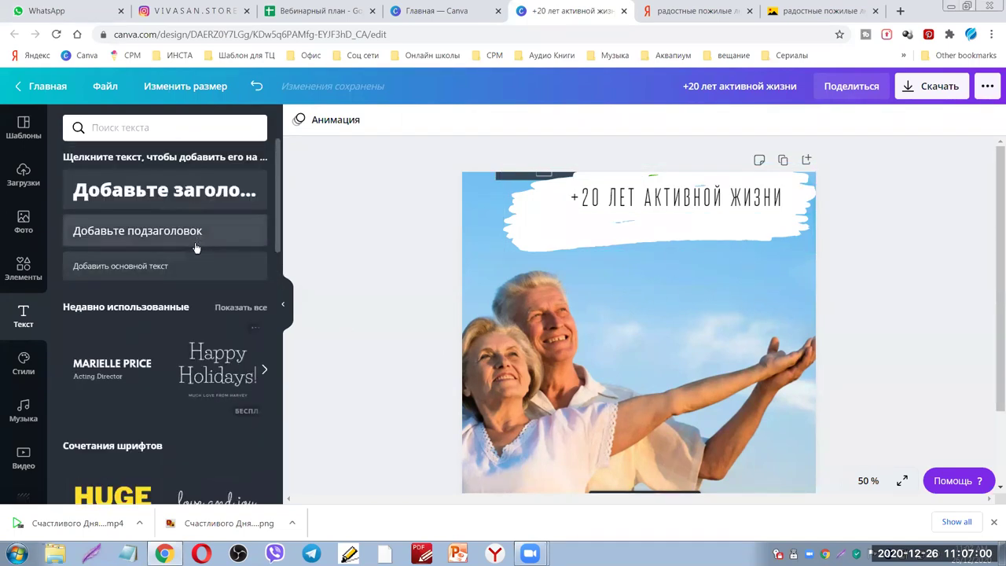
pyautogui.click(93, 271)
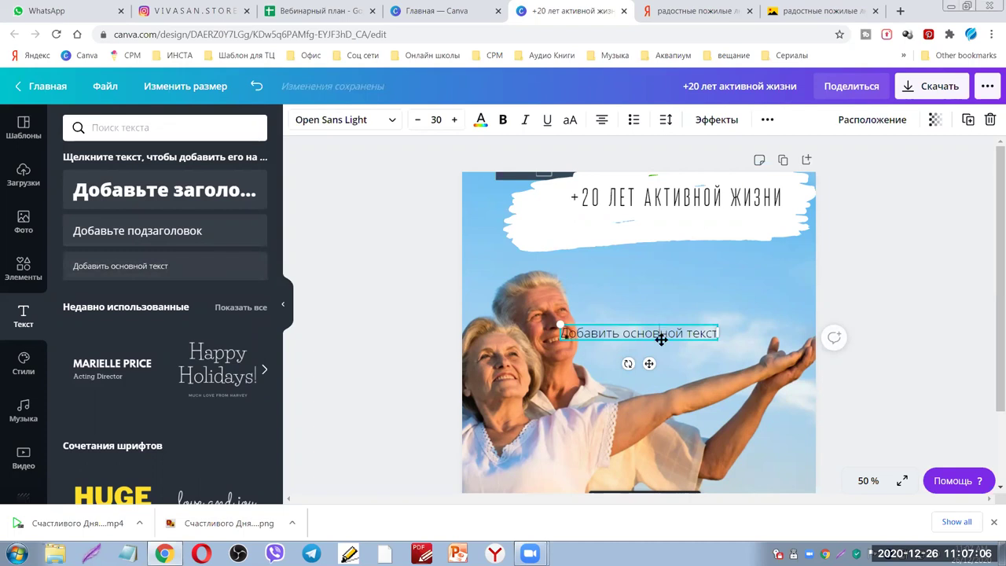
pyautogui.moveTo(661, 339)
pyautogui.mouseDown()
pyautogui.moveTo(688, 226)
pyautogui.moveTo(575, 221)
pyautogui.mouseUp()
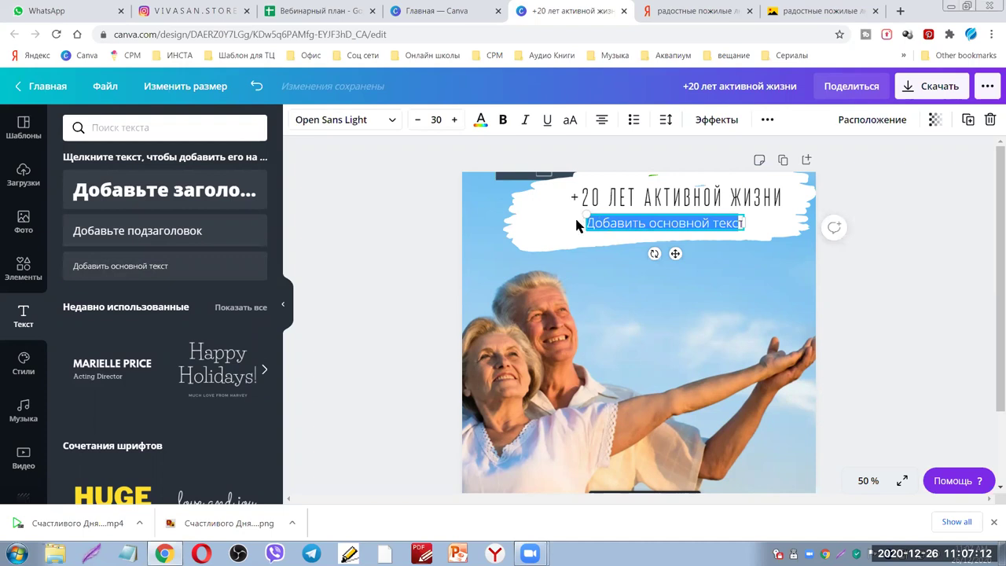
# Replace the placeholder body text with "Защита клетки от VIVASAN"
pyautogui.press('BackSpace')
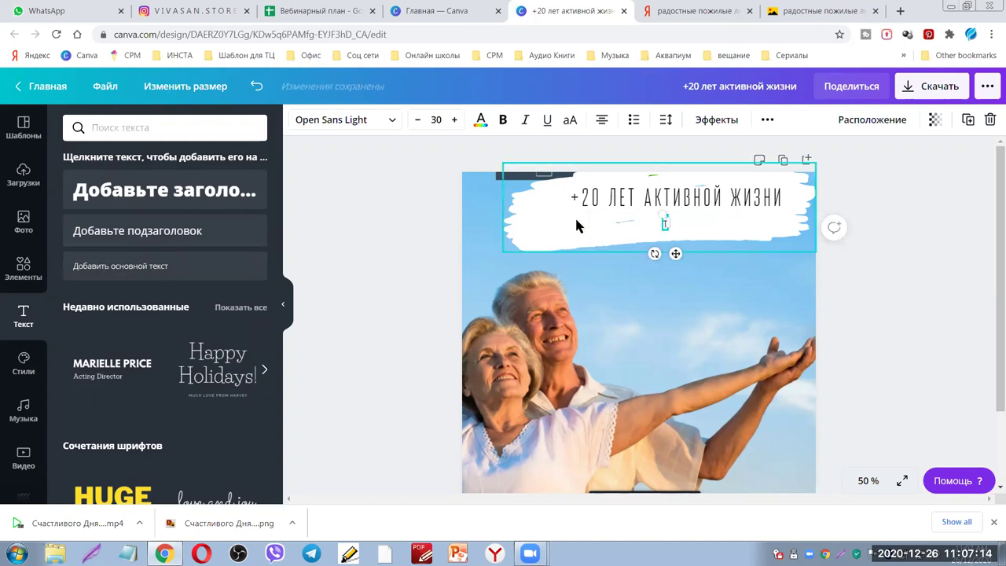
pyautogui.write('Ва')
pyautogui.write('щита клет')
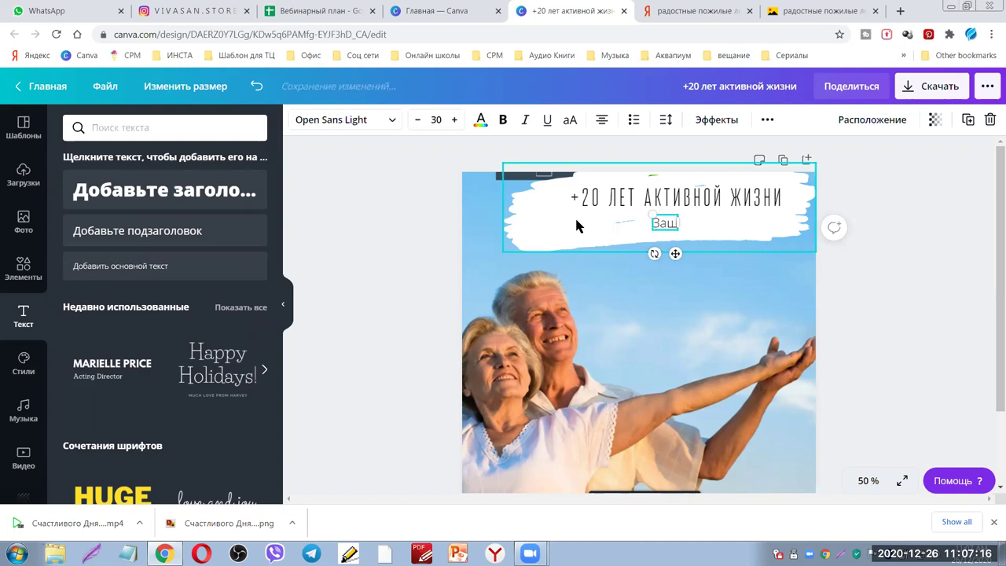
pyautogui.write('ки')
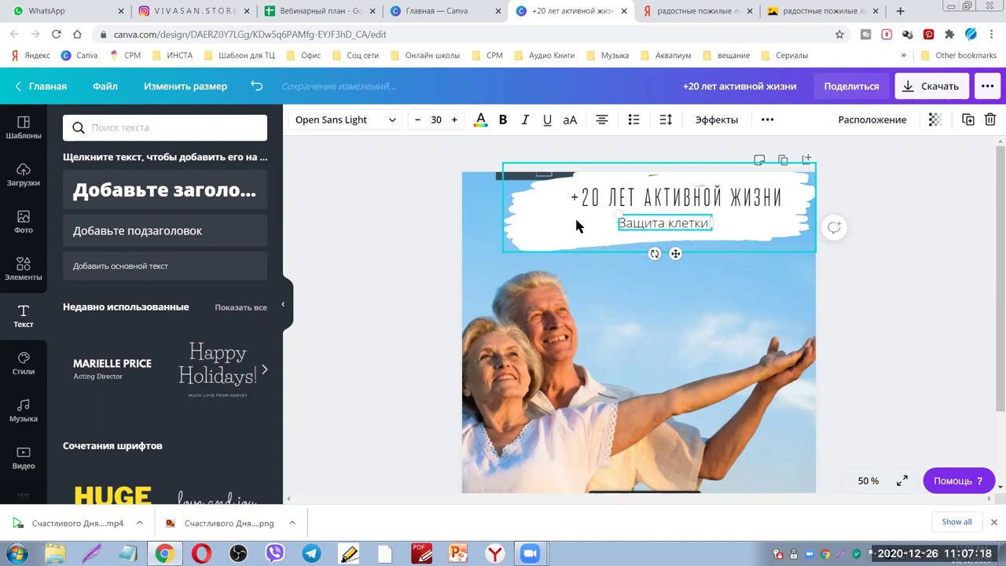
pyautogui.write(' от VIVASAN')
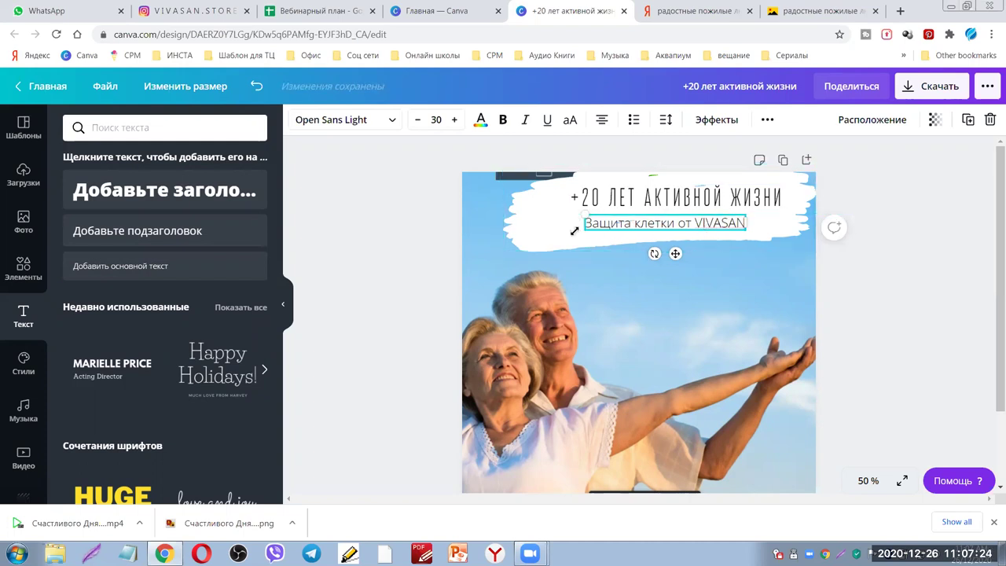
# Shrink the white brush stroke slightly and shift the heading and subtitle up to sit centred on it
pyautogui.click(550, 239)
pyautogui.moveTo(515, 247); pyautogui.dragTo(529, 239)
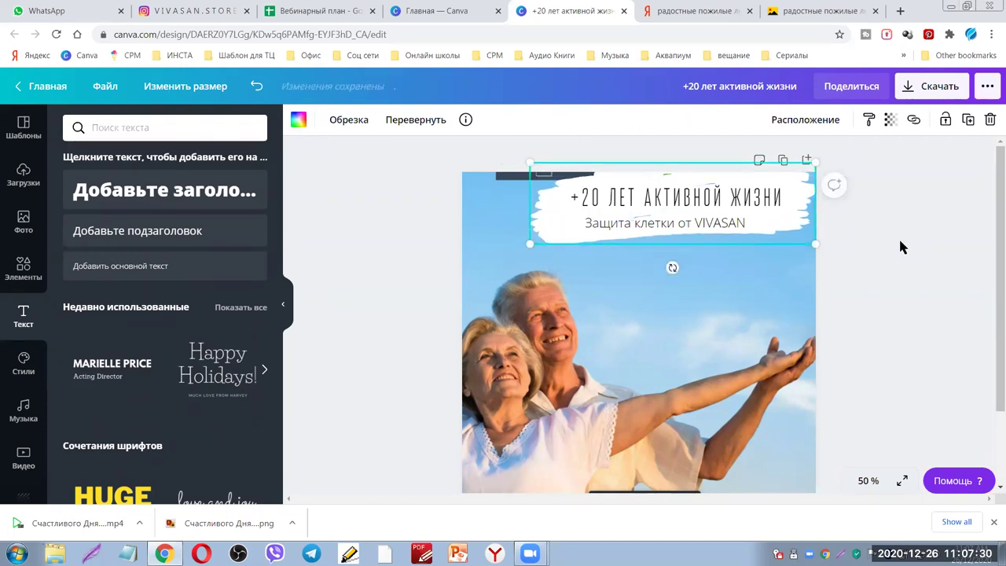
pyautogui.moveTo(735, 203); pyautogui.dragTo(711, 211)
pyautogui.click(688, 227)
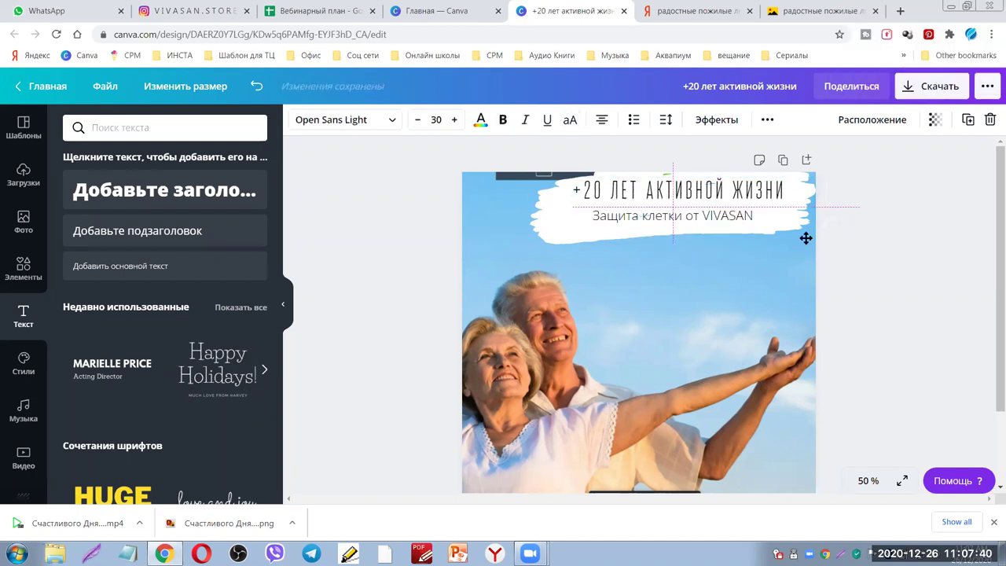
pyautogui.click(885, 246)
pyautogui.scroll(-1, 923, 249)
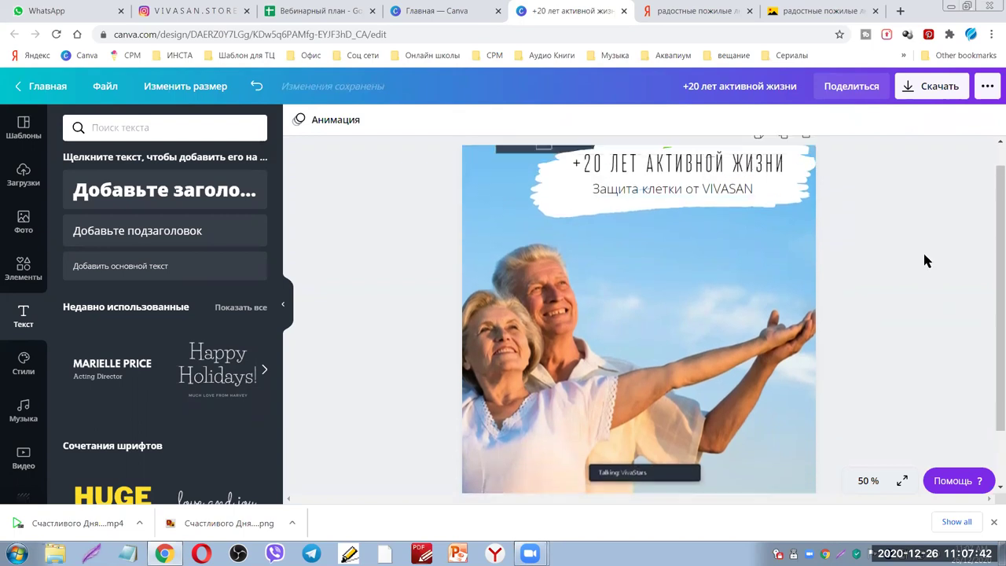
pyautogui.scroll(1, 922, 251)
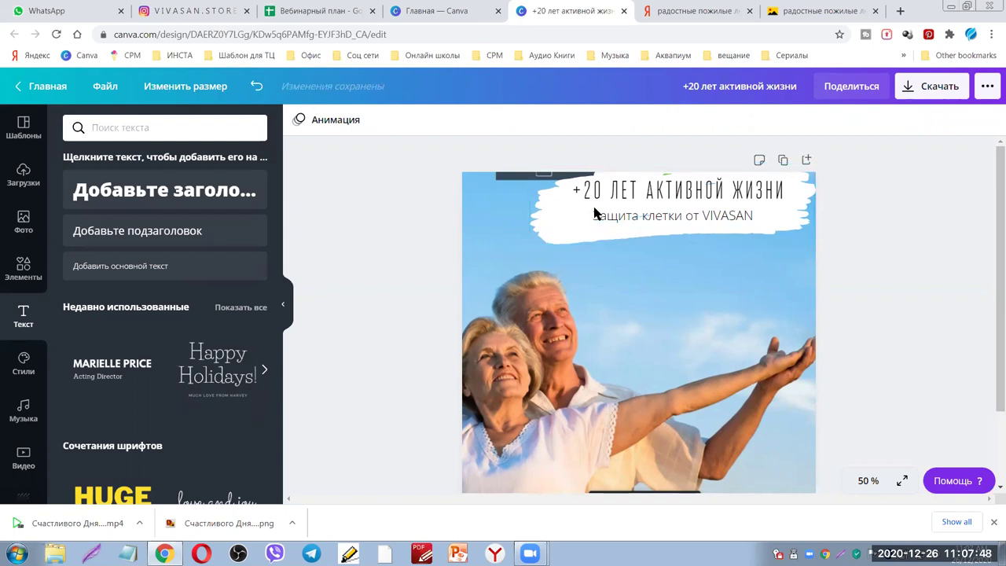
# Check the matching reference post in the VIVASAN.STORE Instagram feed and delete the brush stroke behind the texts
pyautogui.click(193, 10)
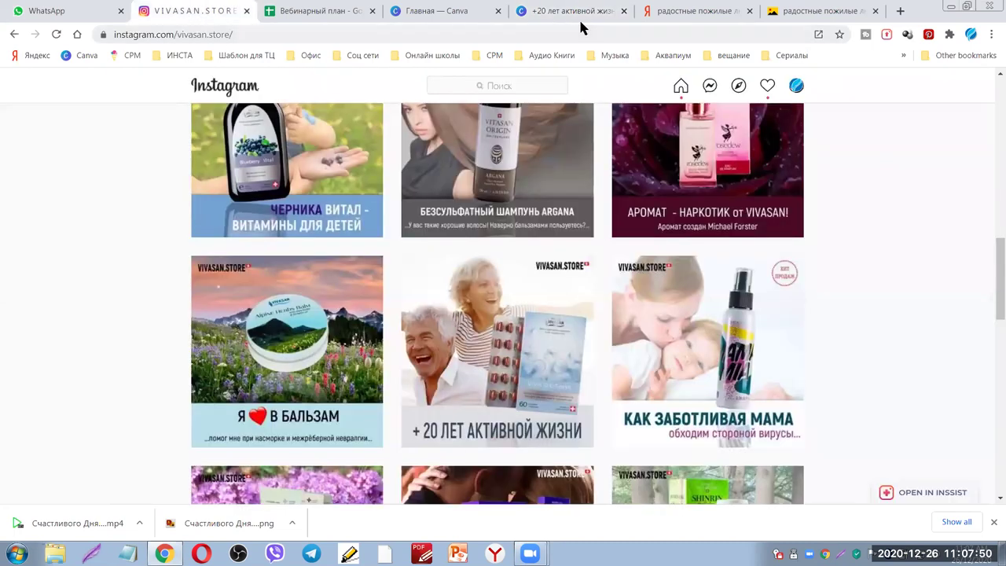
pyautogui.click(531, 15)
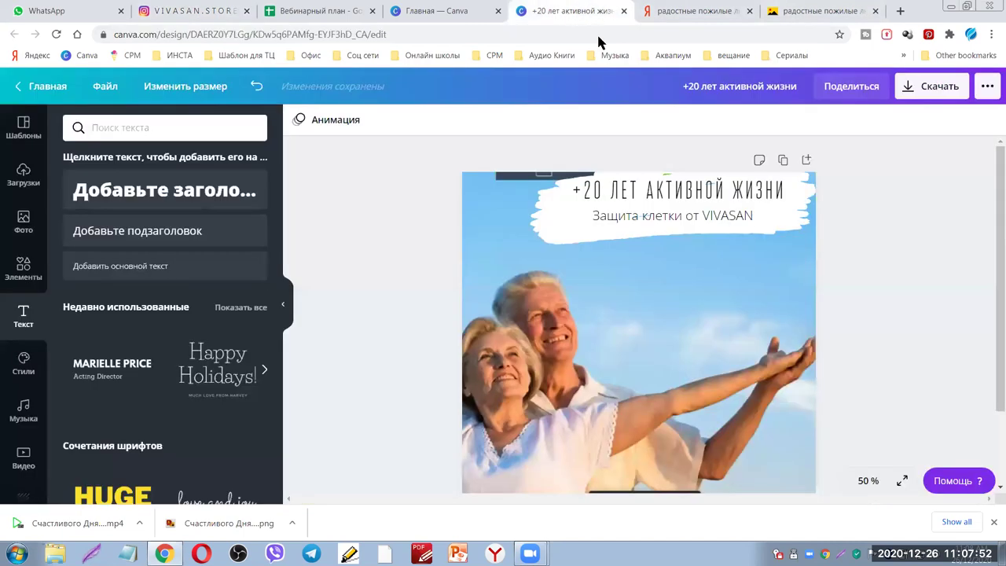
pyautogui.click(549, 223)
pyautogui.press('Delete')
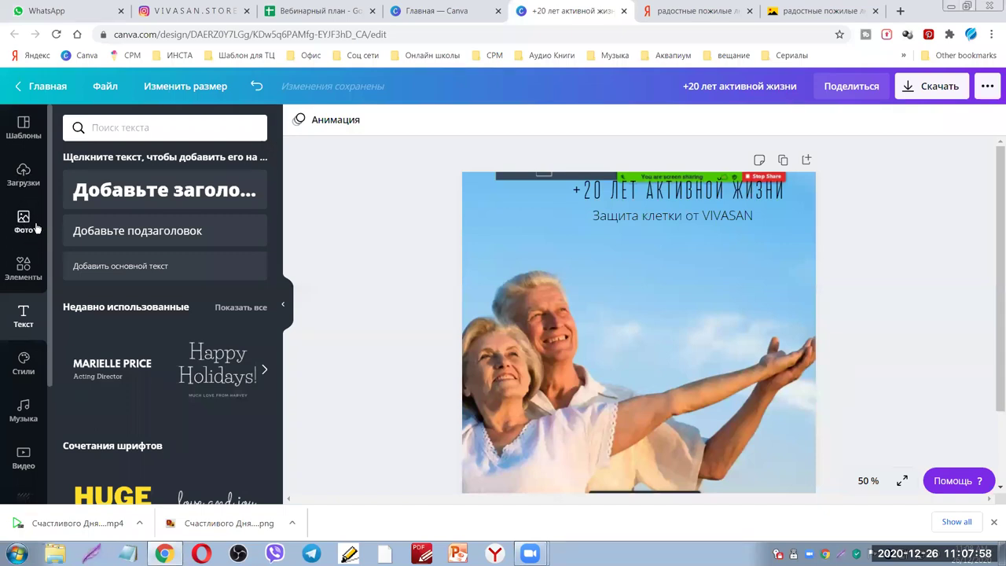
# Try placing a white square from the basic shapes behind the heading, and delete it
pyautogui.click(32, 266)
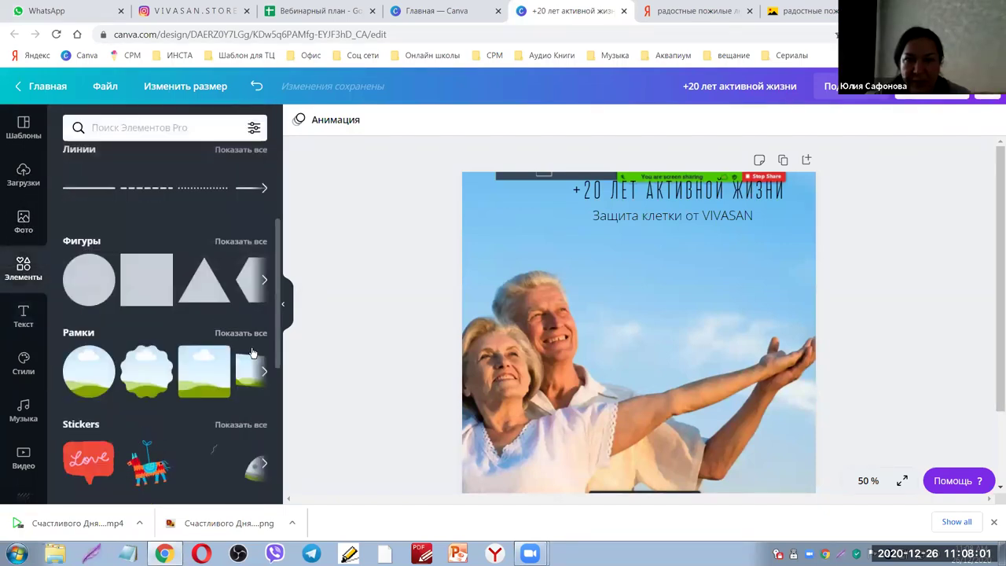
pyautogui.click(142, 279)
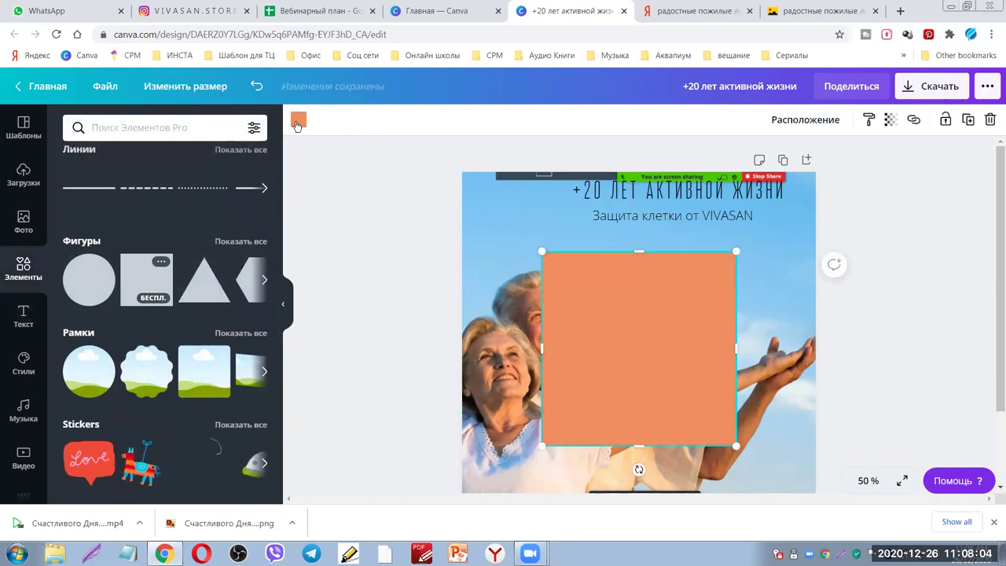
pyautogui.click(299, 121)
pyautogui.click(252, 372)
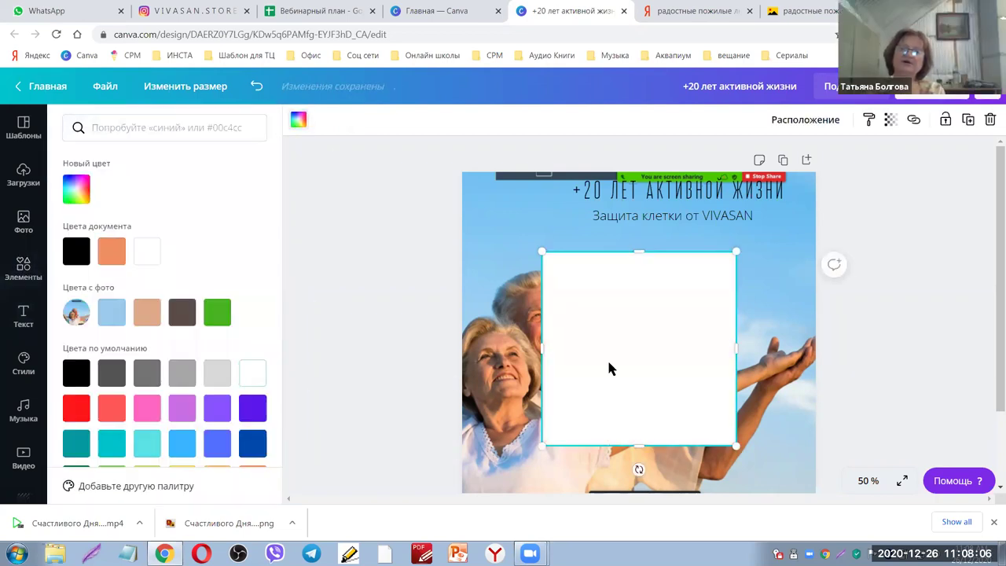
pyautogui.moveTo(608, 349); pyautogui.dragTo(521, 192)
pyautogui.moveTo(655, 288); pyautogui.dragTo(528, 233)
pyautogui.press('Delete')
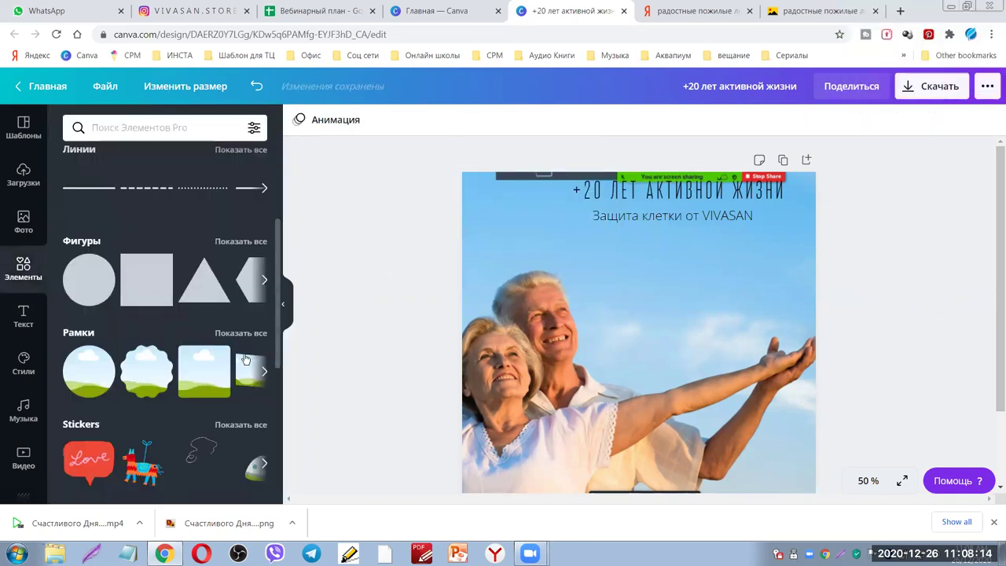
# Browse the full shapes collection and add a plain square to the design
pyautogui.click(264, 282)
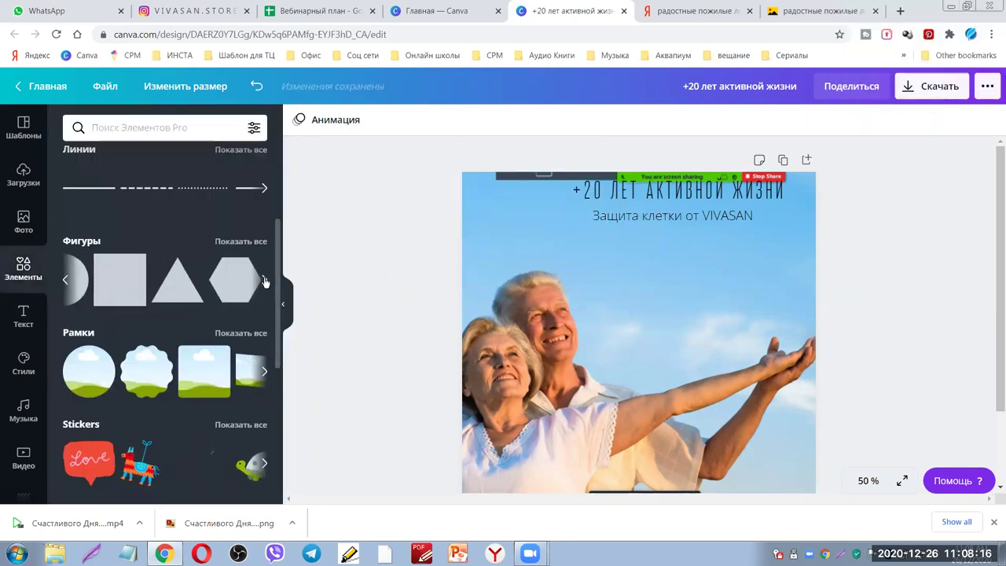
pyautogui.click(264, 281)
pyautogui.click(264, 282)
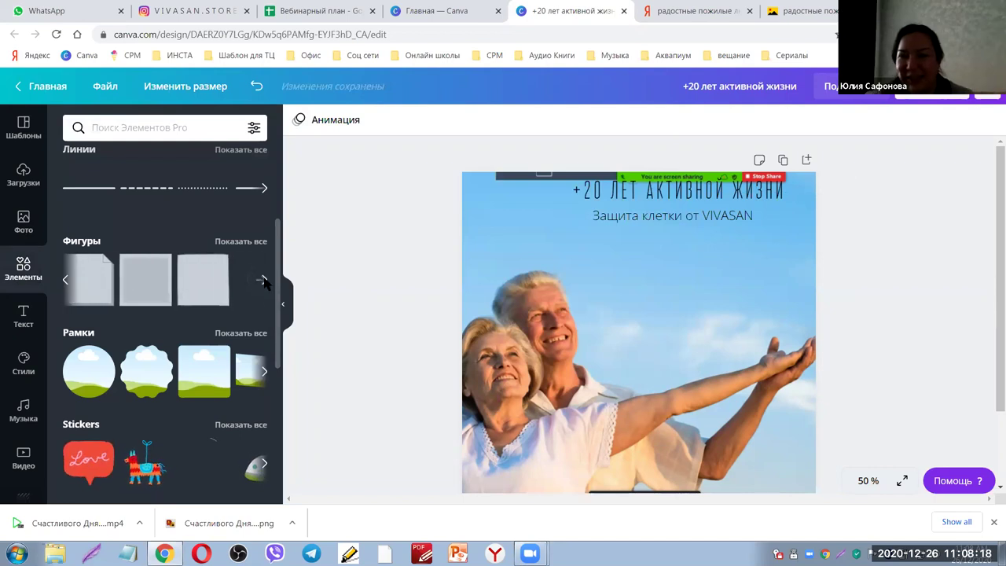
pyautogui.click(236, 243)
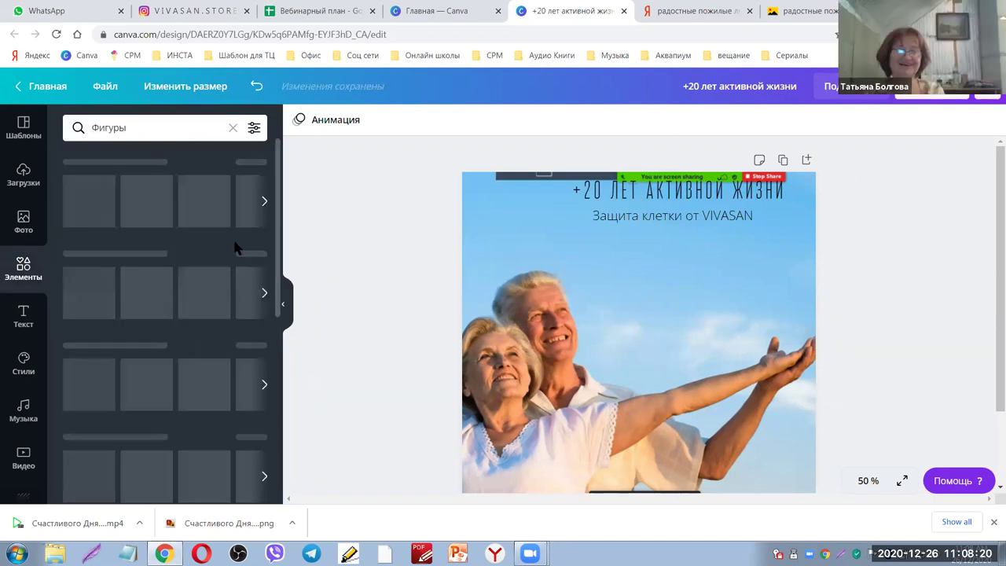
pyautogui.scroll(-10, 233, 317)
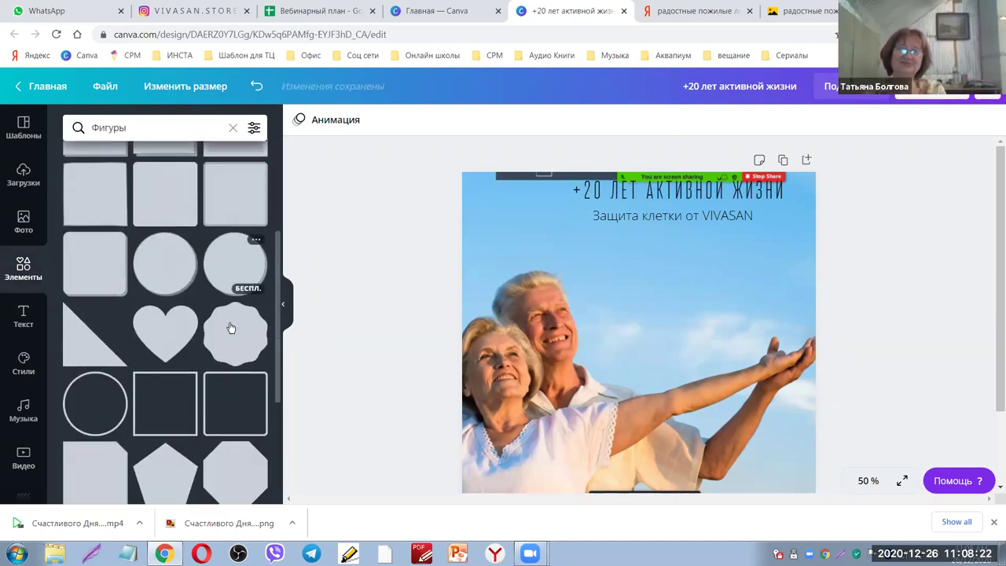
pyautogui.scroll(10, 229, 334)
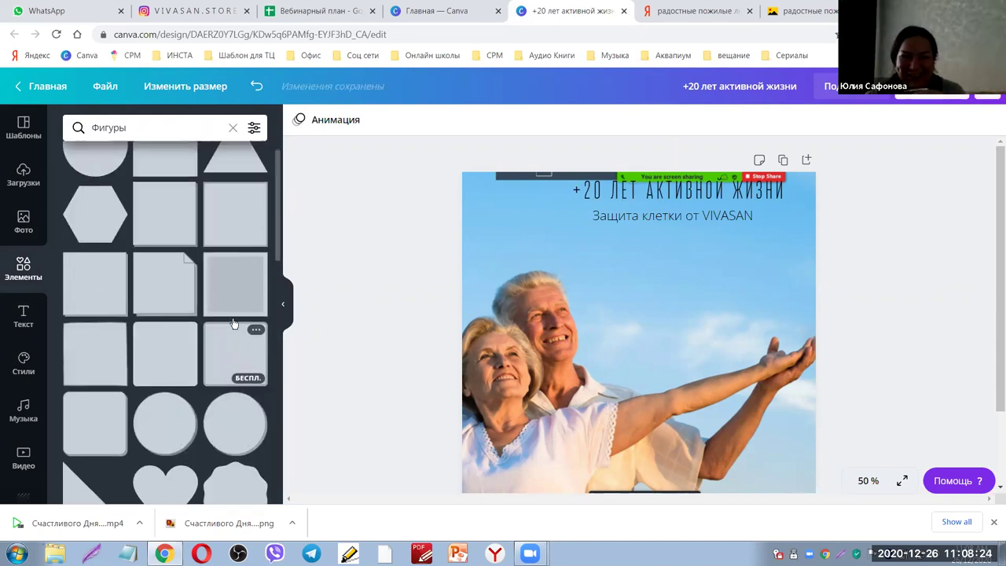
pyautogui.click(157, 197)
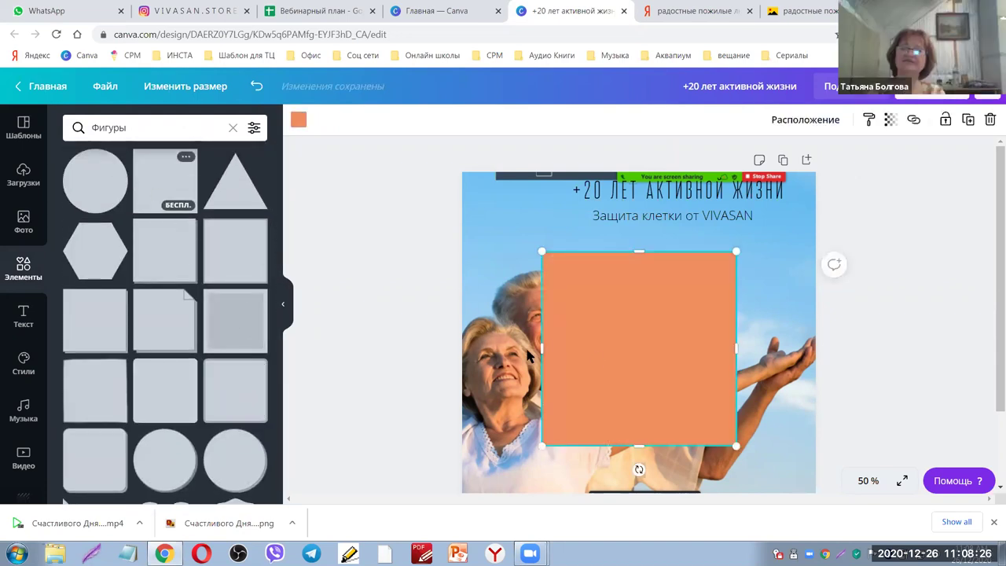
# Reshape the square into a full-width band along the photo's top edge behind the texts and fill it with white
pyautogui.moveTo(637, 391); pyautogui.dragTo(572, 240)
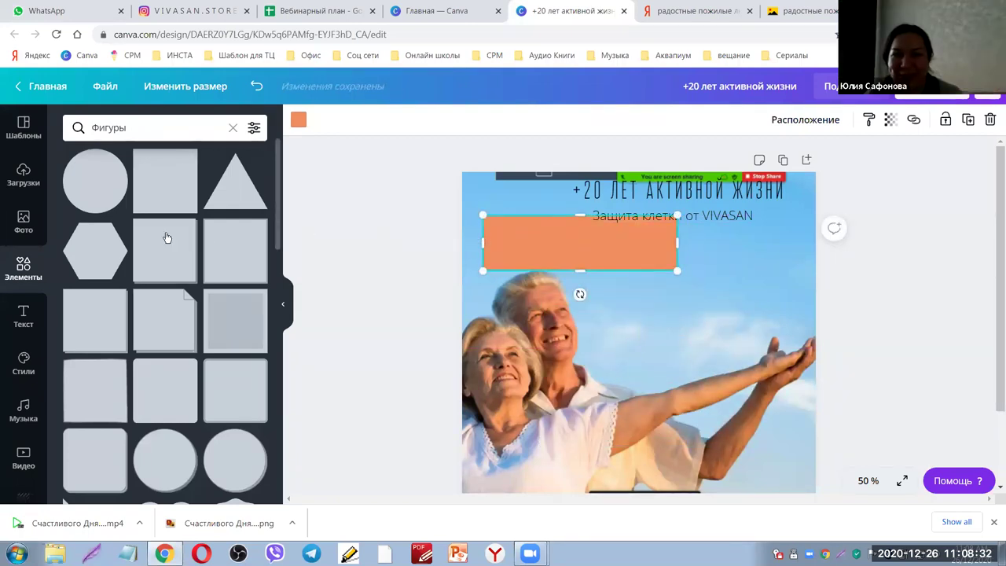
pyautogui.moveTo(480, 243); pyautogui.dragTo(462, 242)
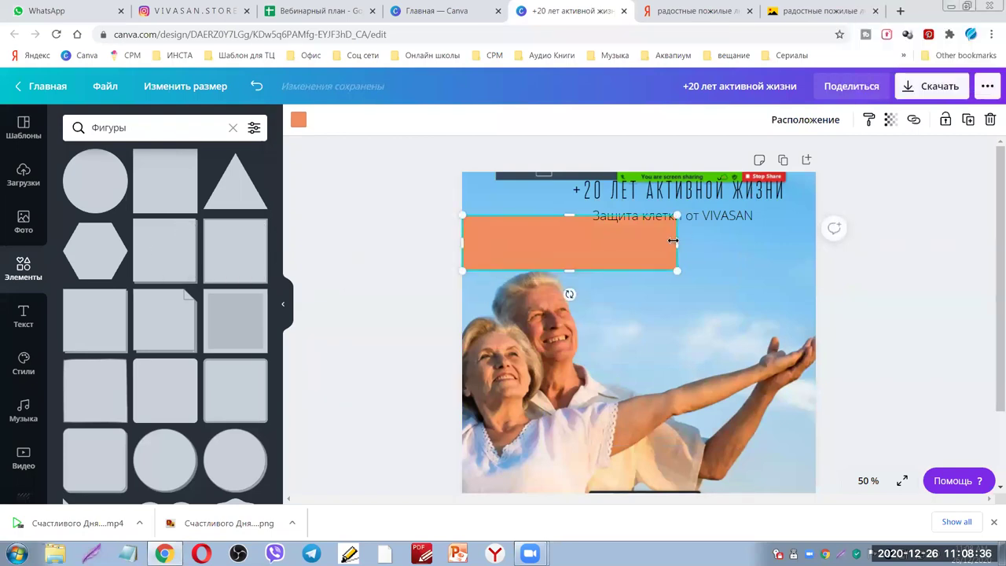
pyautogui.moveTo(691, 240); pyautogui.dragTo(813, 244)
pyautogui.moveTo(676, 232); pyautogui.dragTo(676, 206)
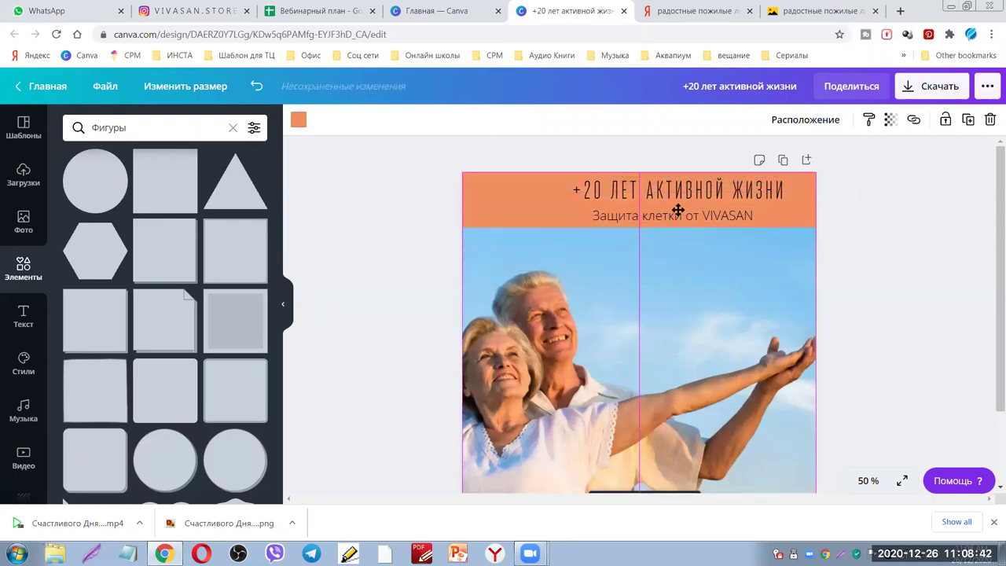
pyautogui.click(300, 123)
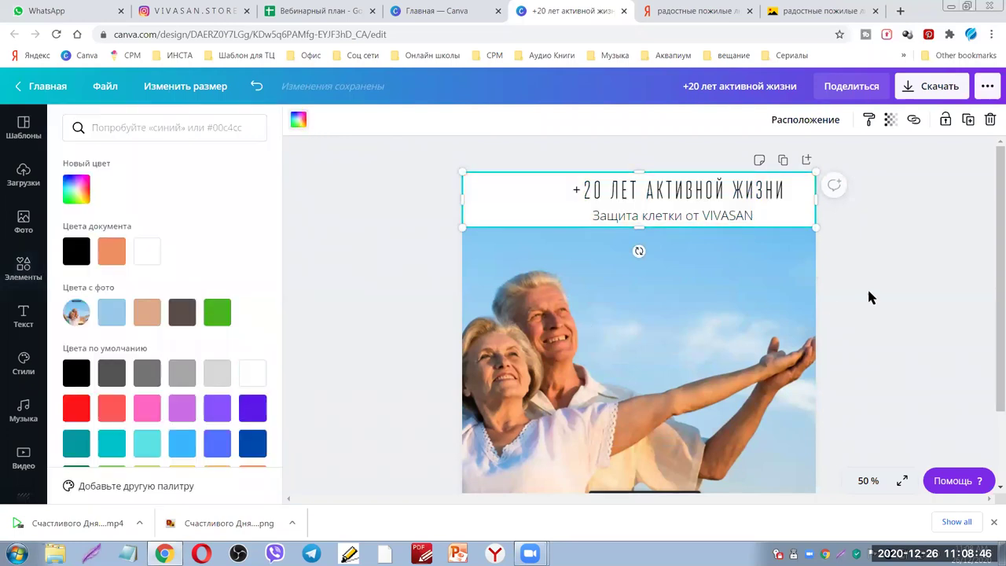
pyautogui.press('Escape')
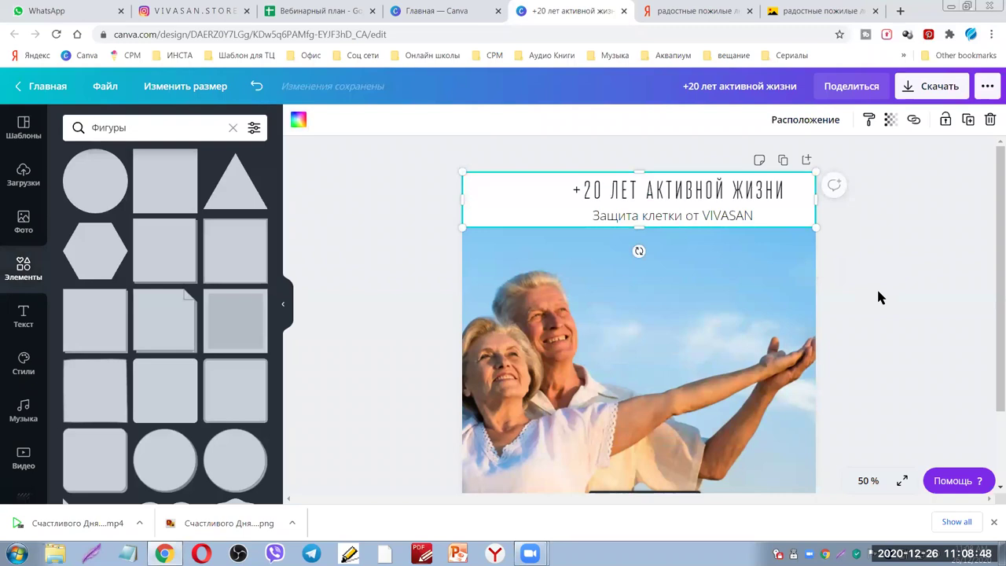
# Move the heading and the subtitle so both are horizontally centred on the white band
pyautogui.moveTo(745, 199); pyautogui.dragTo(644, 193)
pyautogui.moveTo(709, 218); pyautogui.dragTo(676, 218)
pyautogui.moveTo(758, 230); pyautogui.dragTo(763, 235)
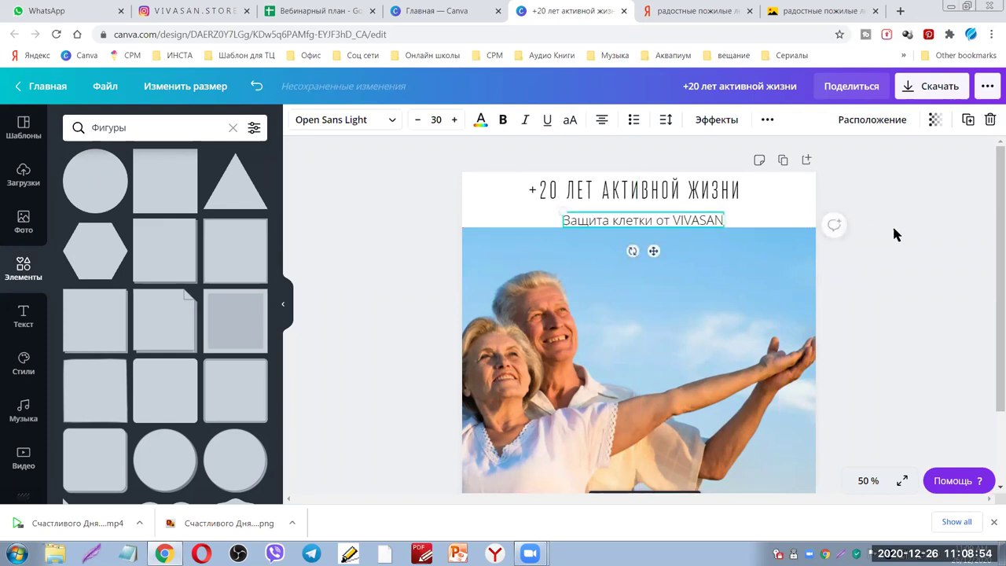
pyautogui.click(893, 231)
pyautogui.click(668, 222)
pyautogui.moveTo(668, 222); pyautogui.dragTo(663, 217)
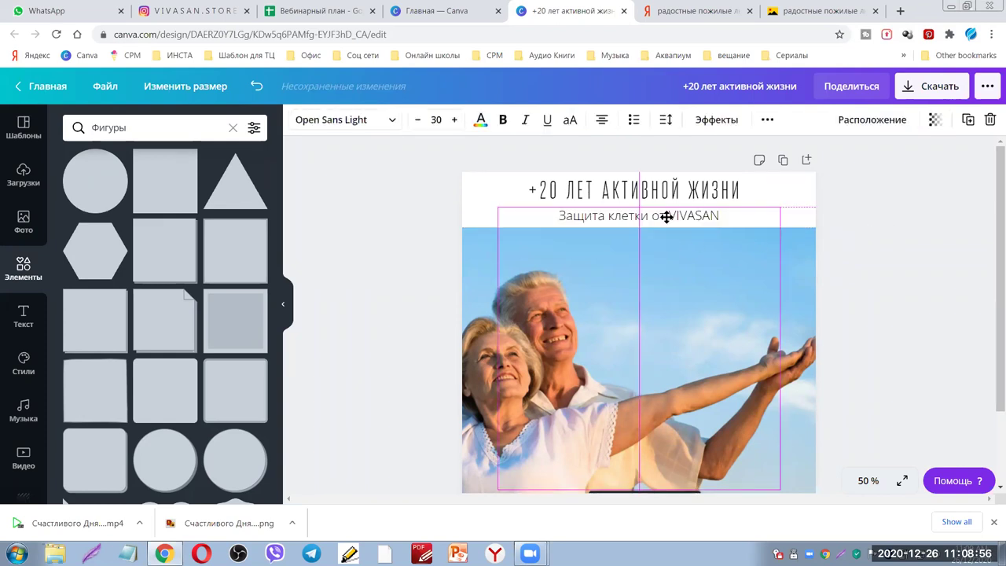
pyautogui.click(894, 255)
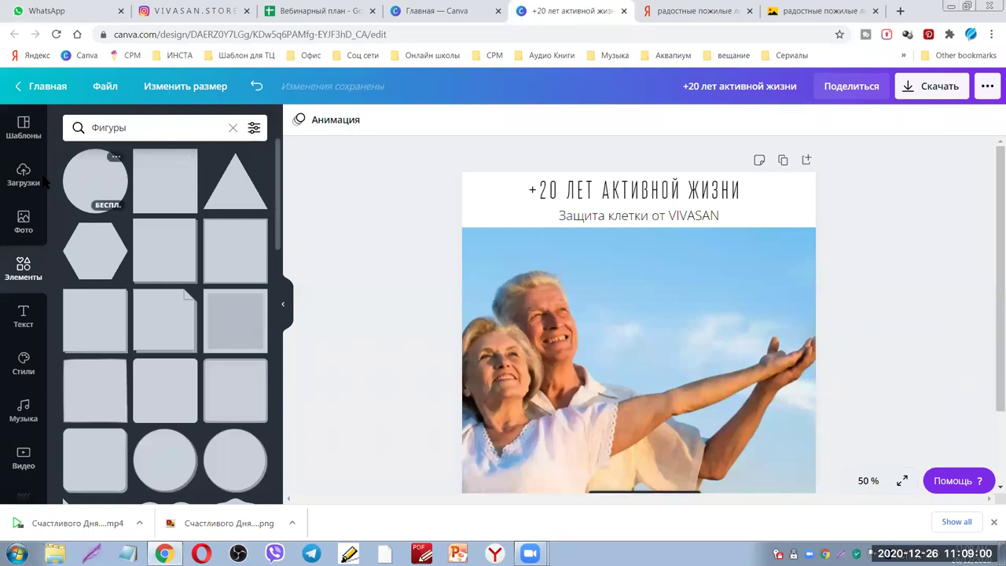
# Try the Argent DemiBold and Bicubik fonts on the heading and set it to Bond
pyautogui.click(613, 194)
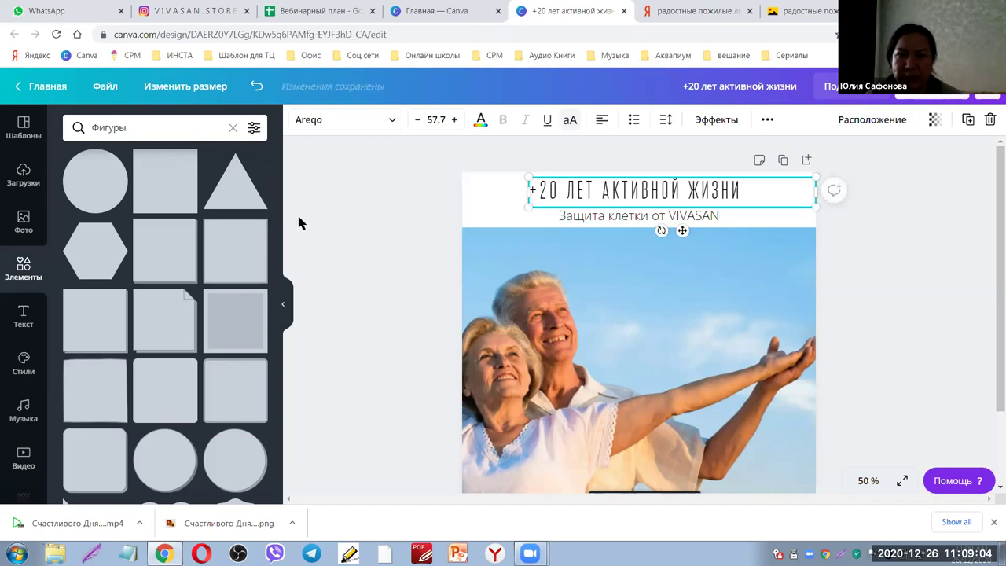
pyautogui.click(388, 120)
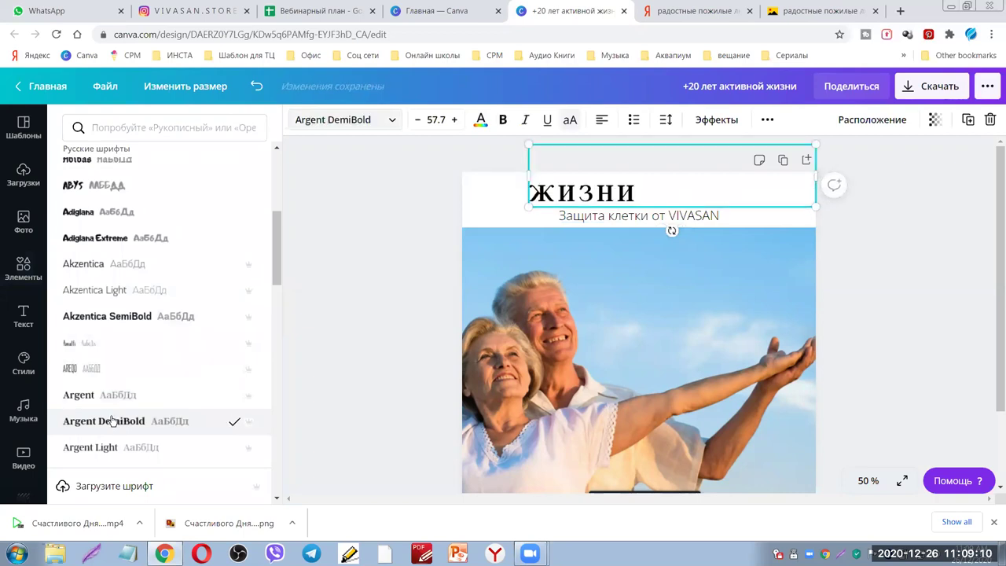
pyautogui.scroll(-2, 187, 337)
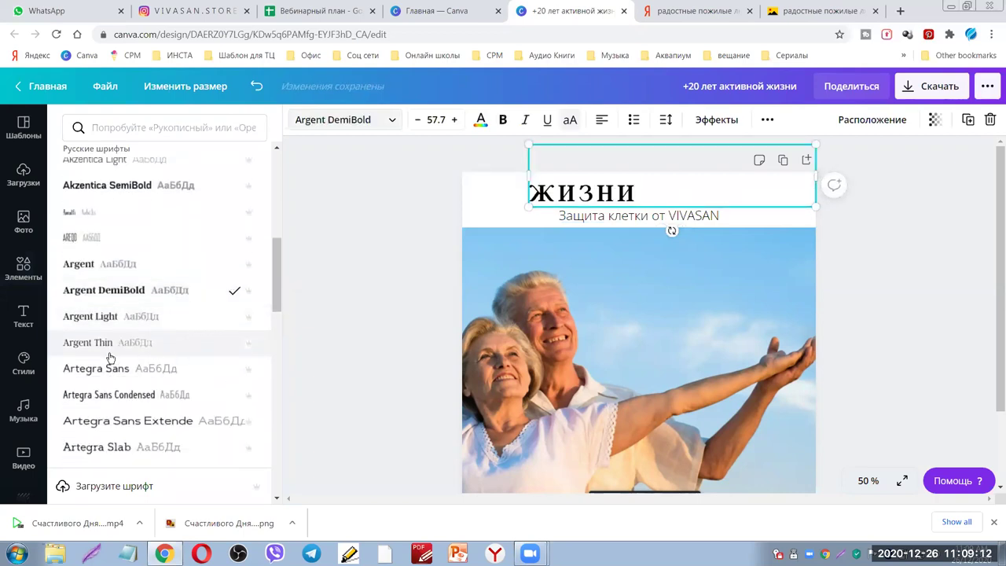
pyautogui.scroll(-2, 132, 346)
pyautogui.scroll(-1, 149, 353)
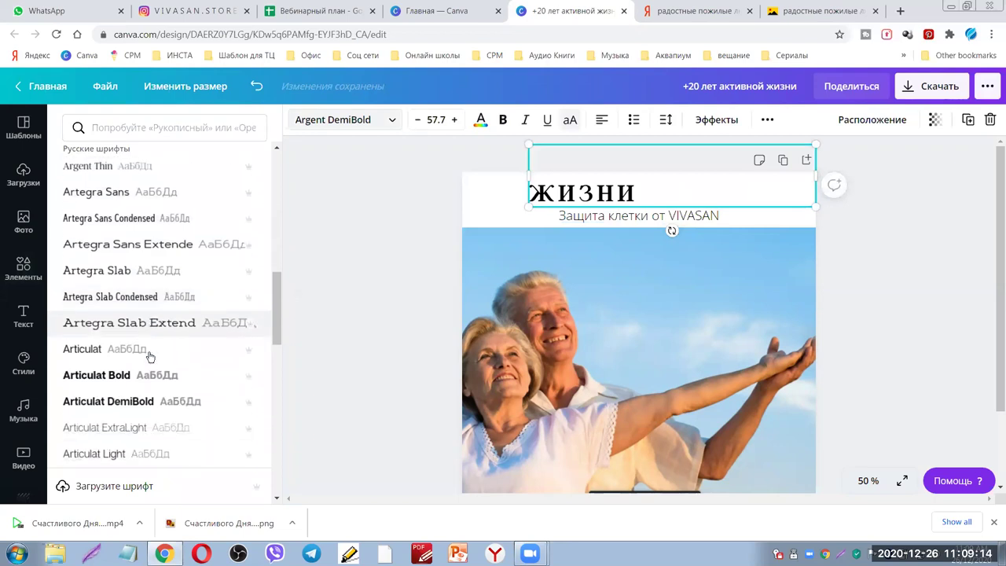
pyautogui.scroll(-2, 161, 395)
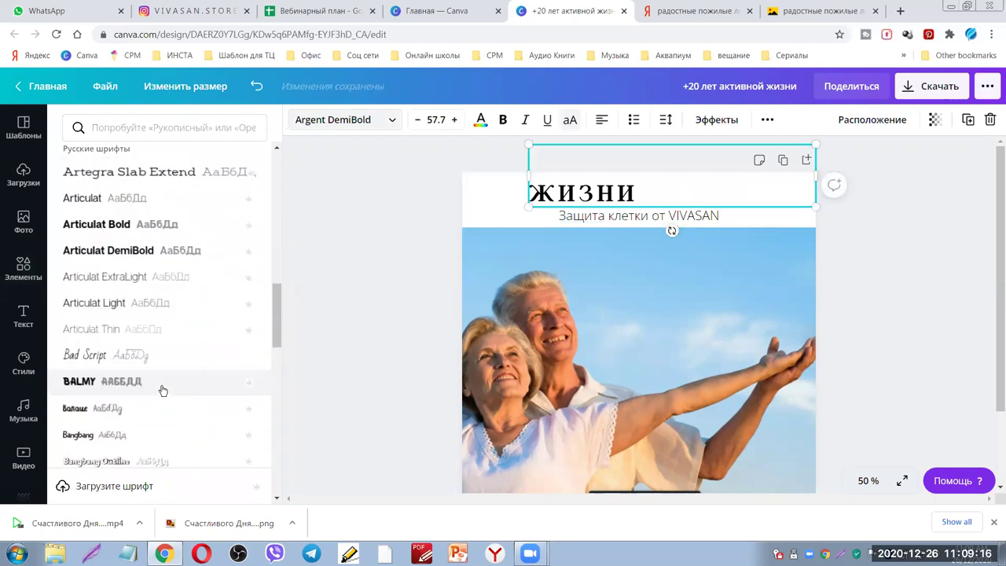
pyautogui.scroll(-2, 173, 397)
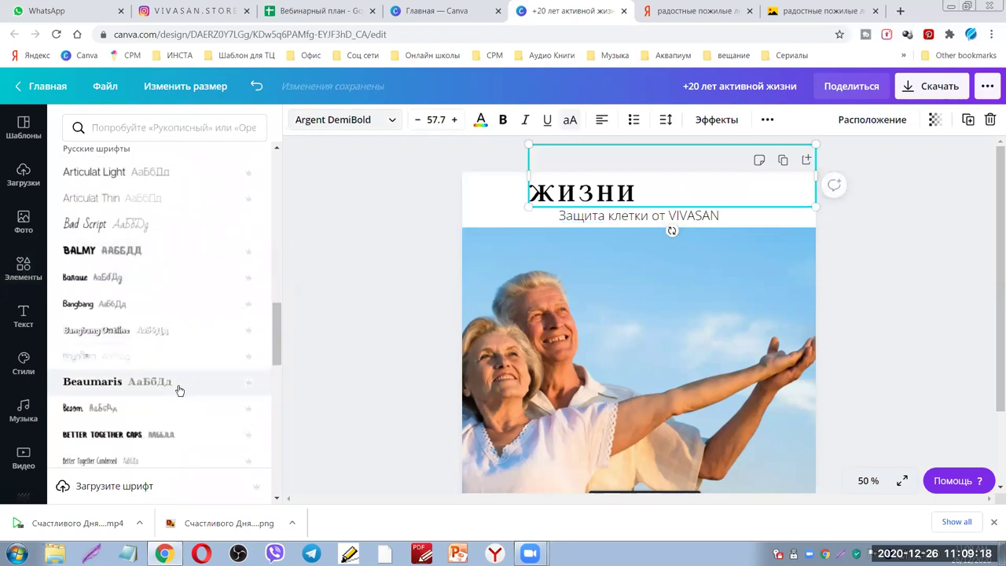
pyautogui.scroll(-2, 179, 389)
pyautogui.scroll(-1, 173, 395)
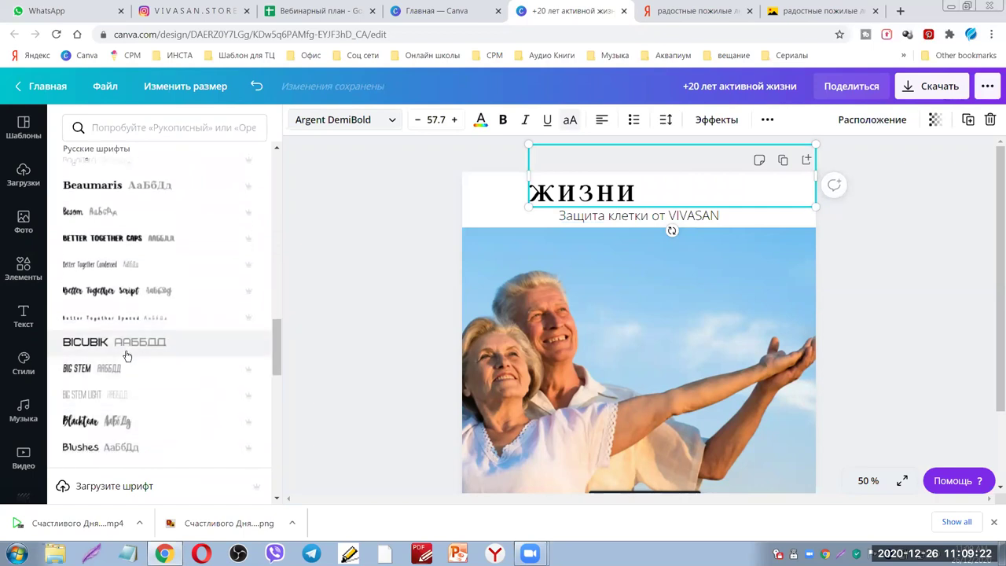
pyautogui.scroll(-1, 130, 360)
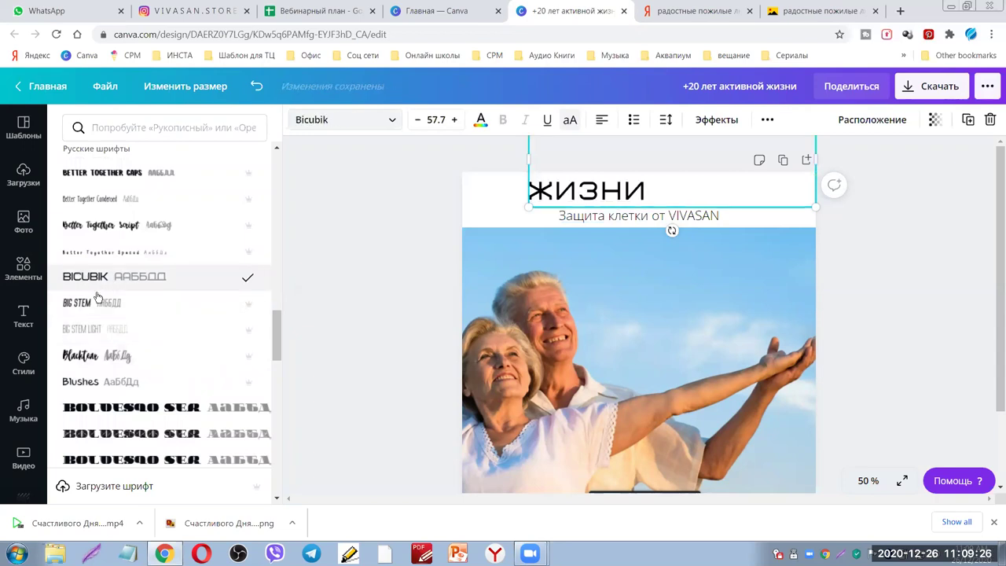
pyautogui.scroll(-3, 181, 338)
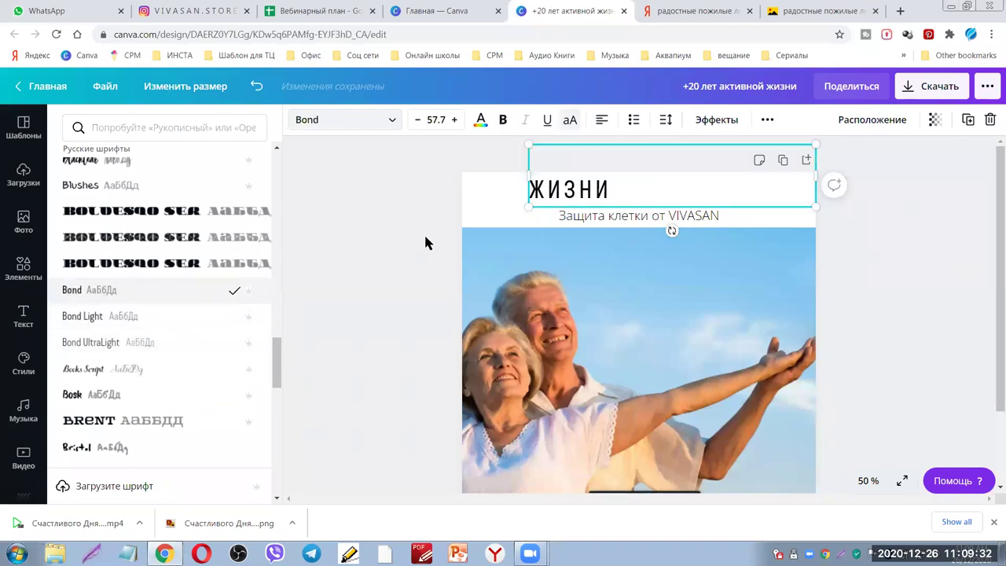
# Widen the heading's text box so "+20 лет активной жизни" fits on a single line of the white band
pyautogui.click(432, 121)
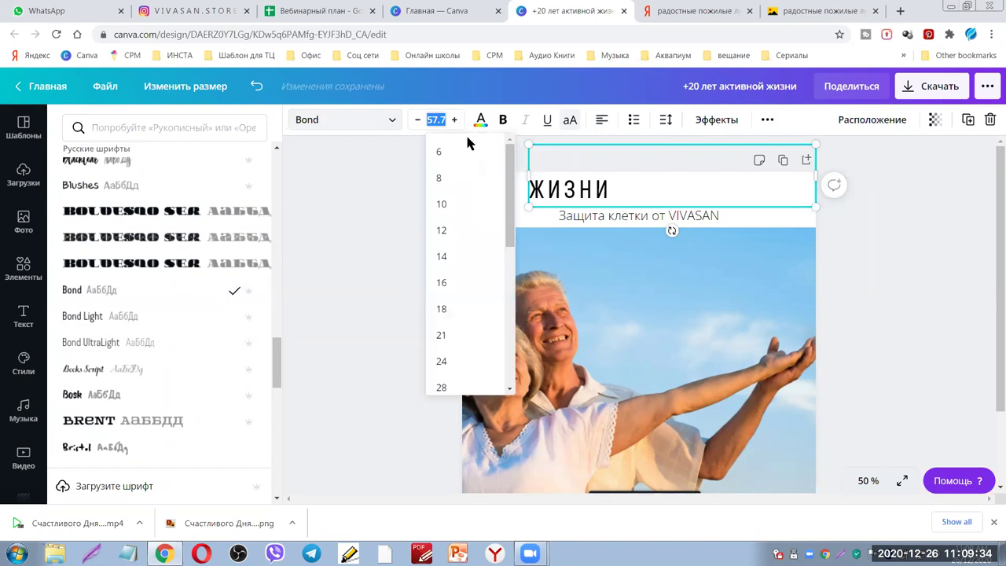
pyautogui.click(552, 188)
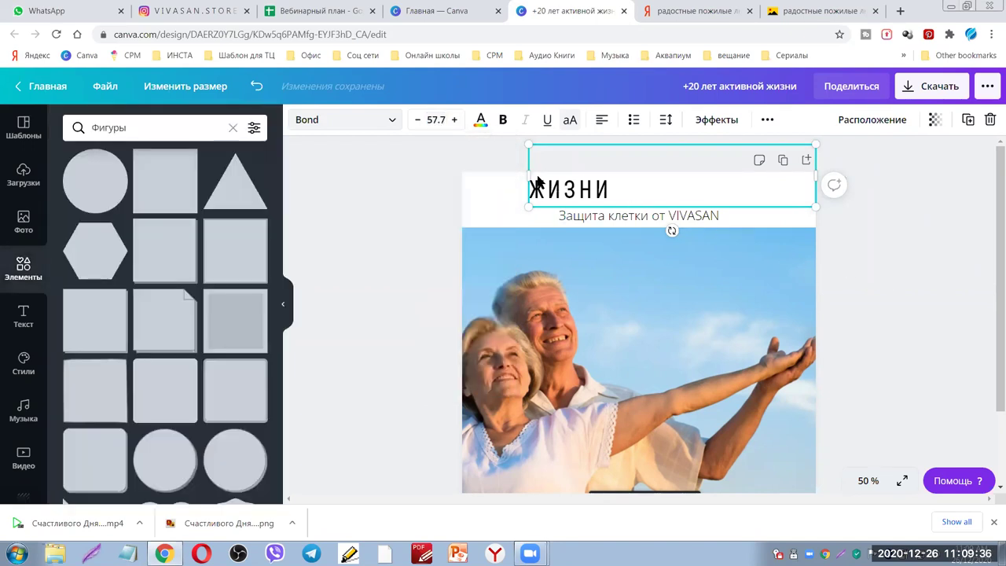
pyautogui.moveTo(493, 170); pyautogui.dragTo(470, 172)
pyautogui.click(904, 269)
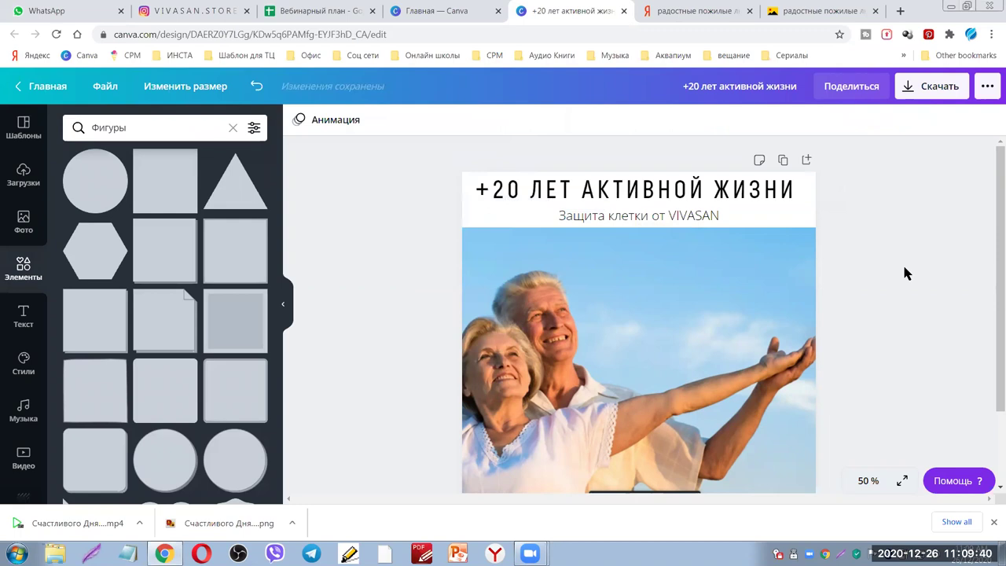
# Reduce the heading's letter spacing and shift the subtitle left beneath it
pyautogui.click(690, 193)
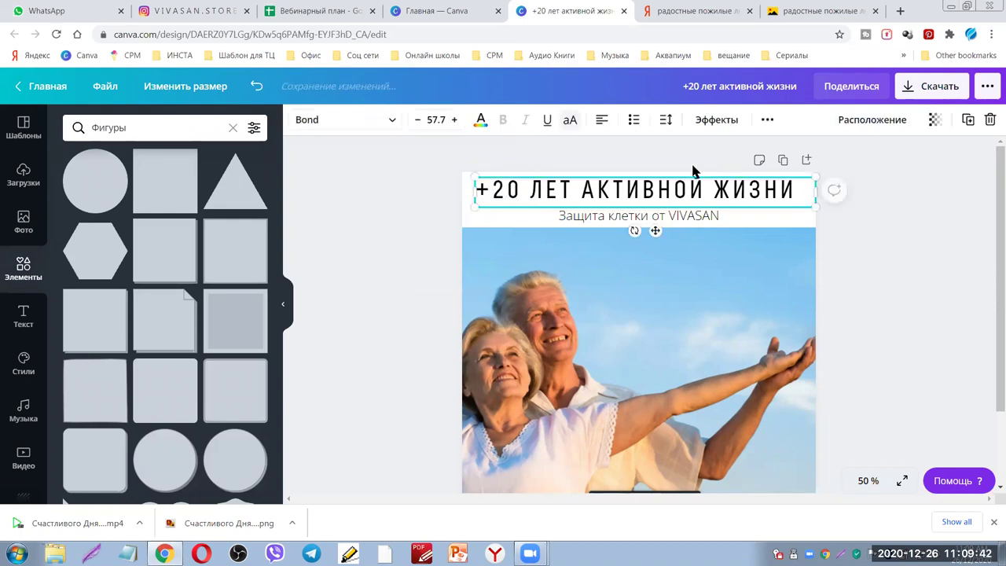
pyautogui.click(666, 121)
pyautogui.moveTo(776, 163); pyautogui.dragTo(769, 166)
pyautogui.click(904, 281)
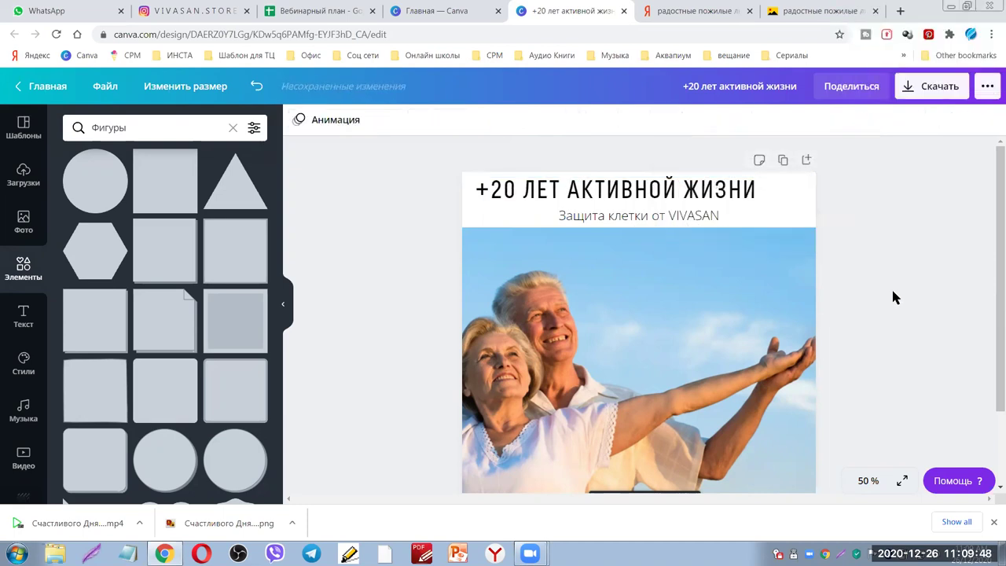
pyautogui.moveTo(680, 225); pyautogui.dragTo(623, 218)
pyautogui.click(878, 246)
# Try lighter grey shades on the heading and set its text colour to dark grey
pyautogui.click(713, 192)
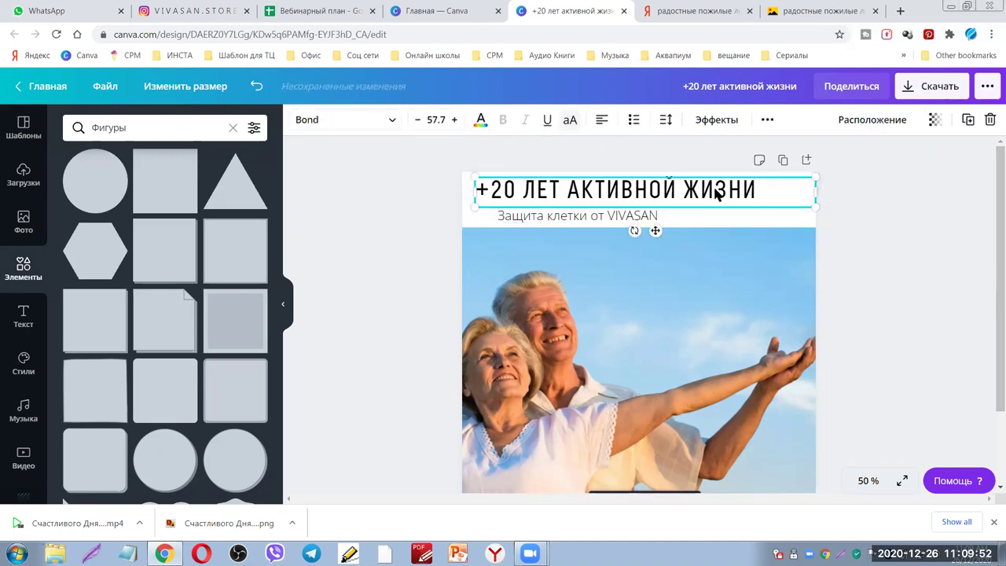
pyautogui.click(481, 120)
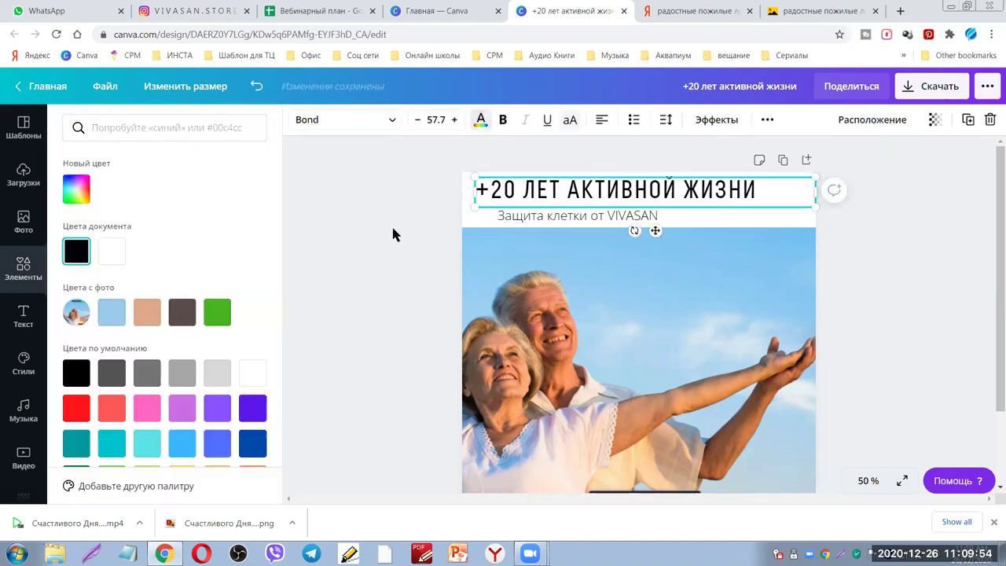
pyautogui.click(184, 377)
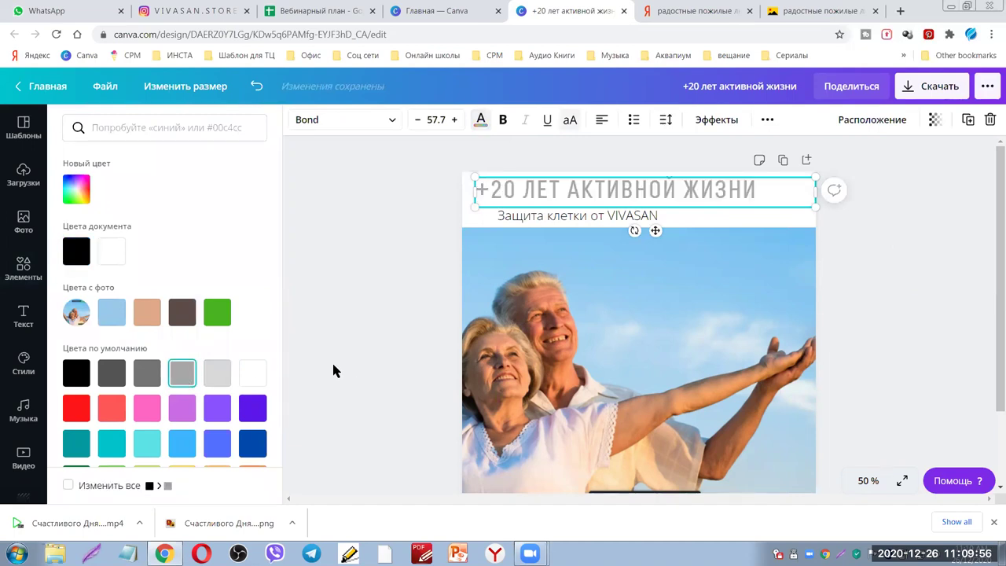
pyautogui.click(220, 375)
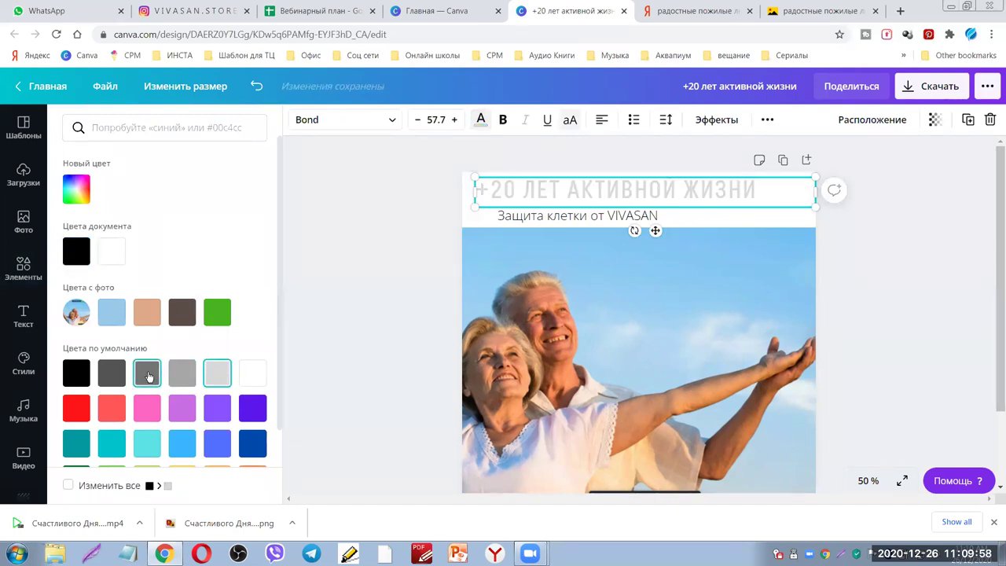
pyautogui.click(180, 381)
pyautogui.press('Escape')
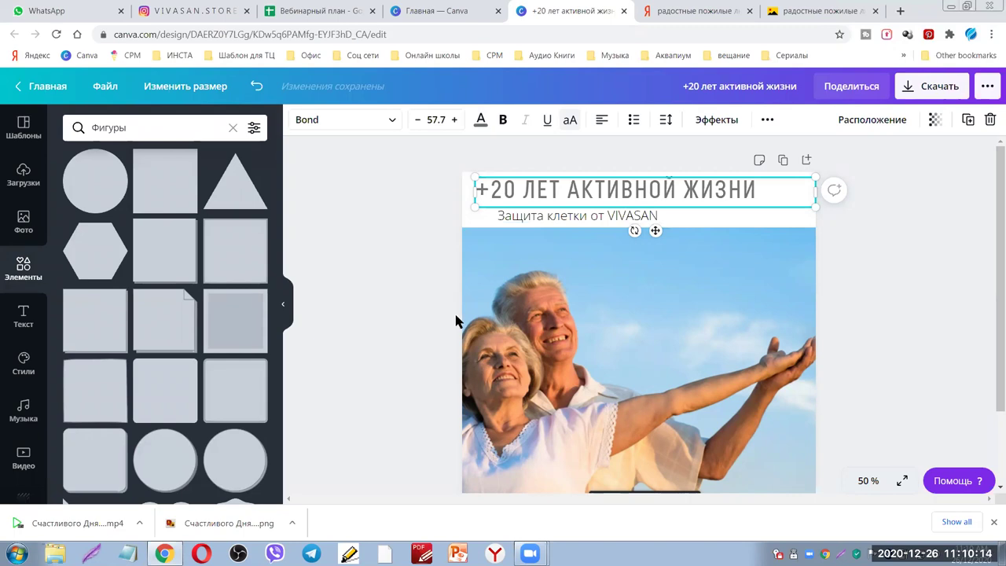
# Examine the VIVASAN.STORE Instagram posts for reference and browse Canva's ready-made text combinations for heading styles
pyautogui.click(197, 13)
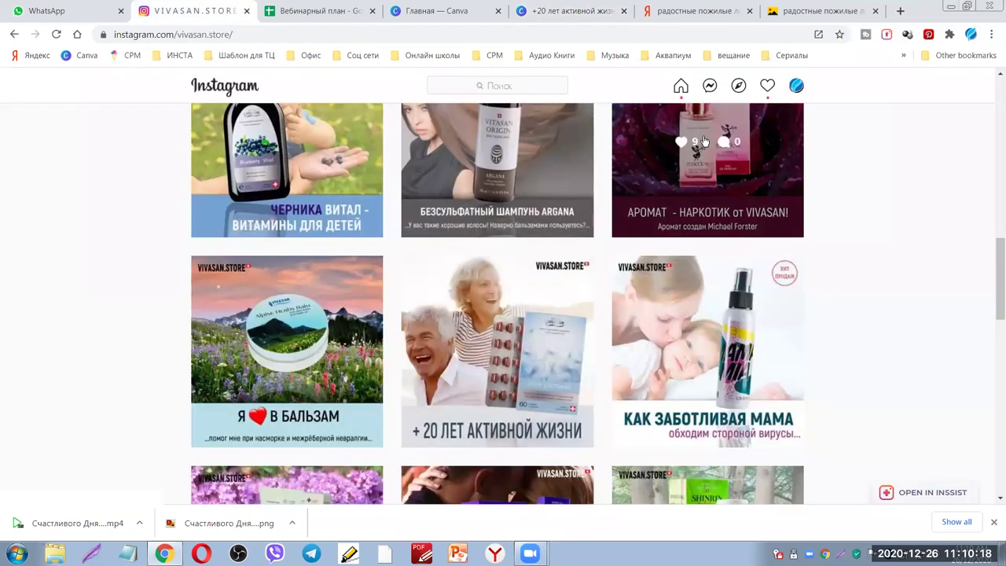
pyautogui.click(550, 17)
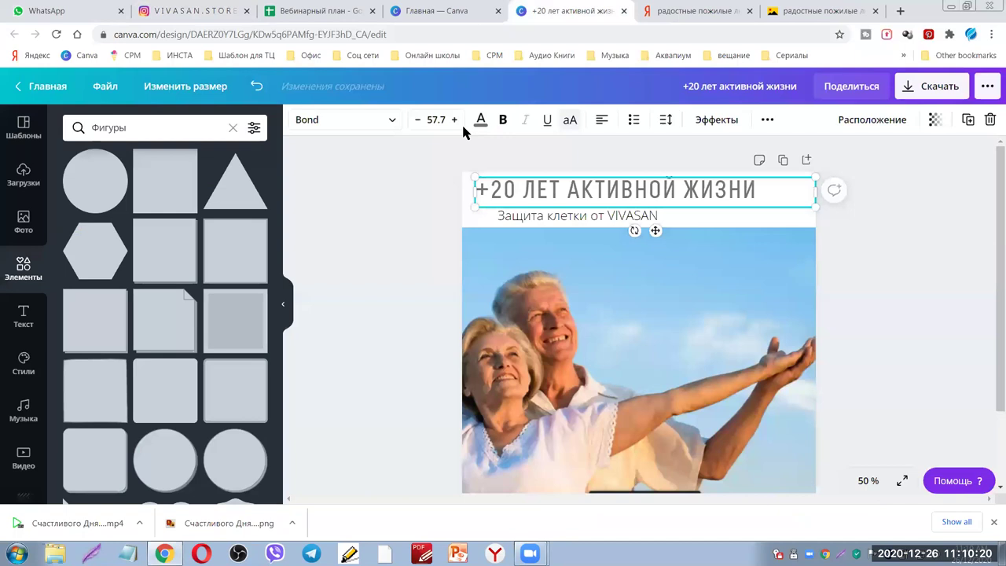
pyautogui.click(23, 319)
pyautogui.scroll(-5, 157, 315)
pyautogui.scroll(-5, 181, 346)
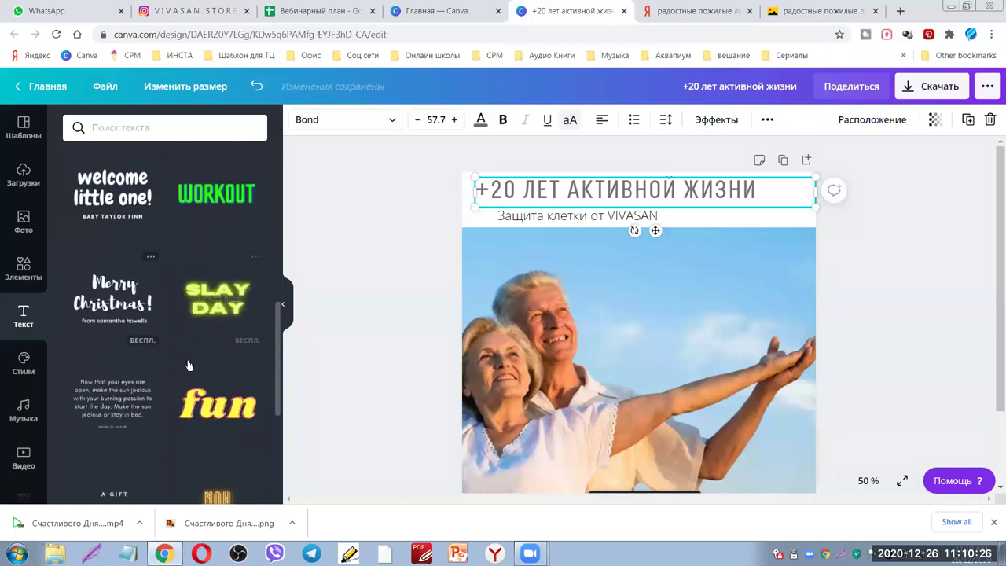
pyautogui.scroll(-2, 111, 395)
pyautogui.scroll(-4, 118, 385)
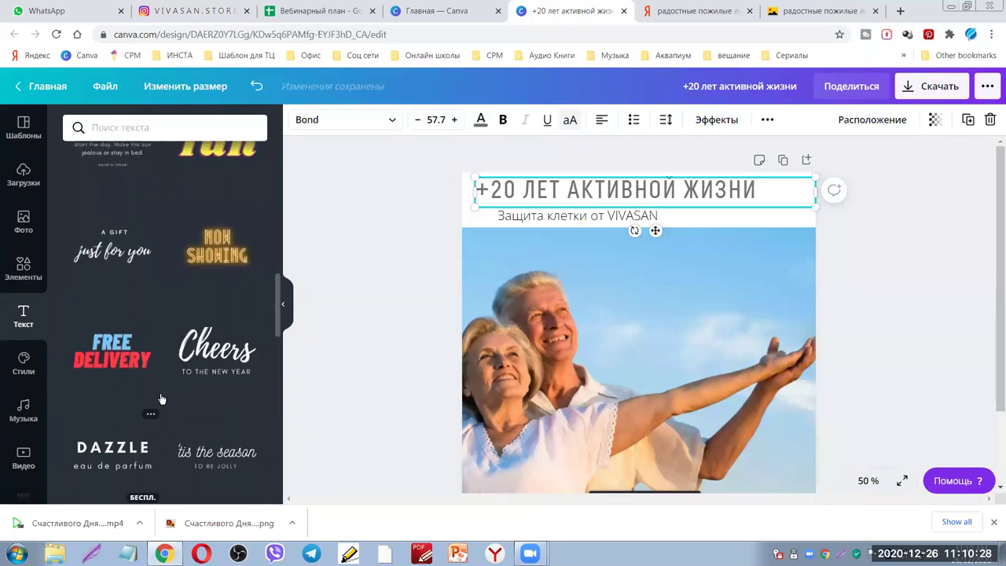
pyautogui.scroll(-6, 100, 386)
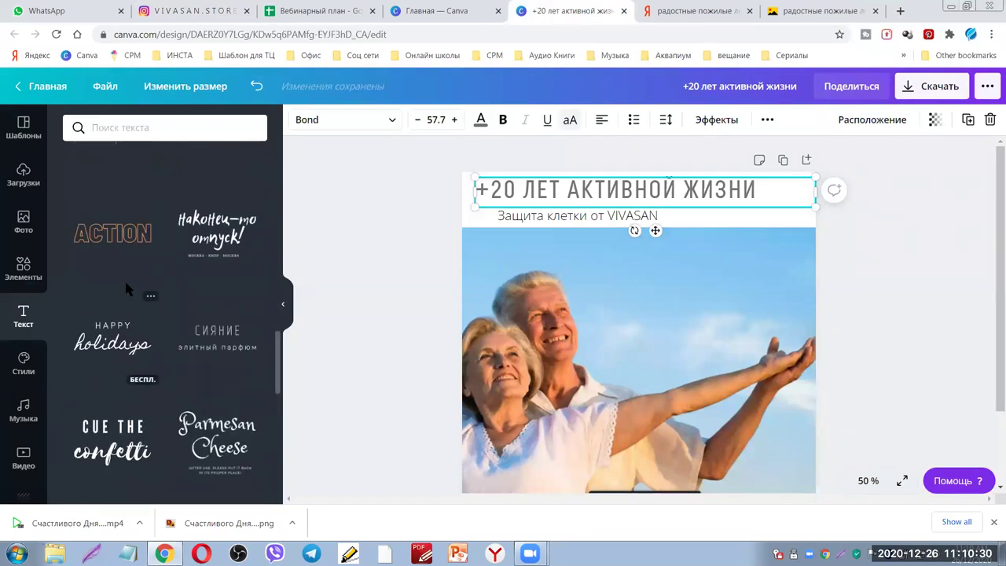
pyautogui.scroll(-5, 163, 319)
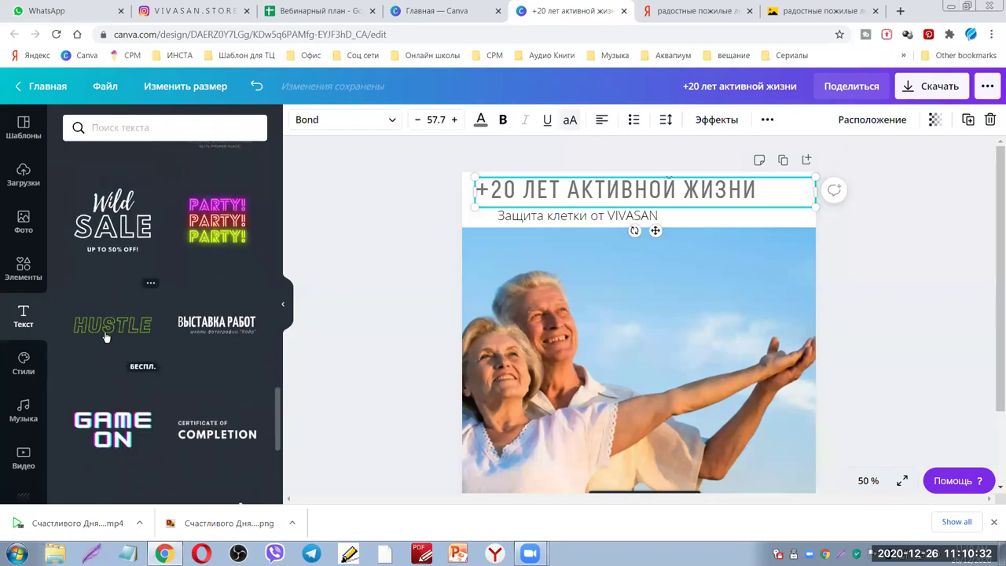
pyautogui.scroll(-6, 200, 339)
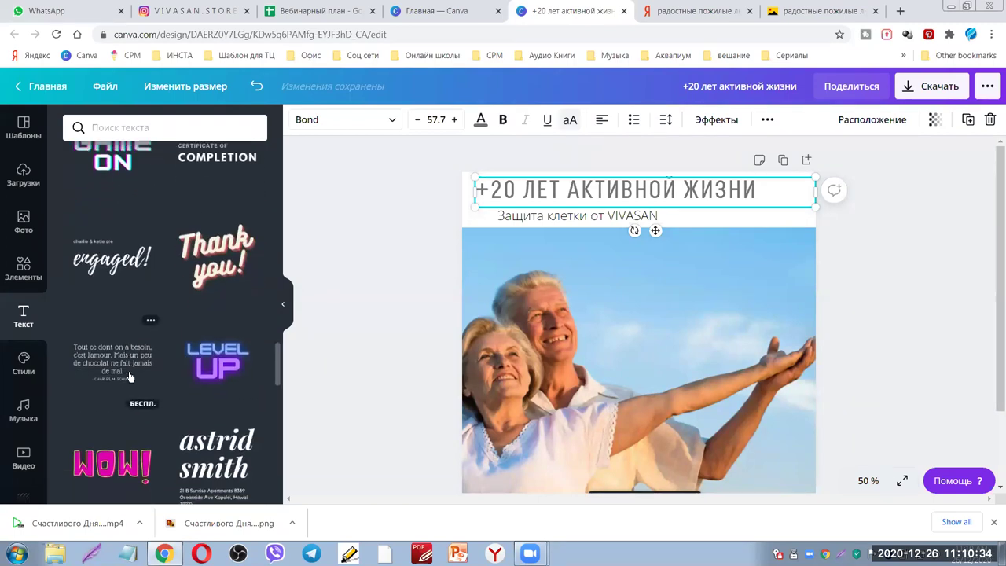
pyautogui.scroll(-2, 132, 395)
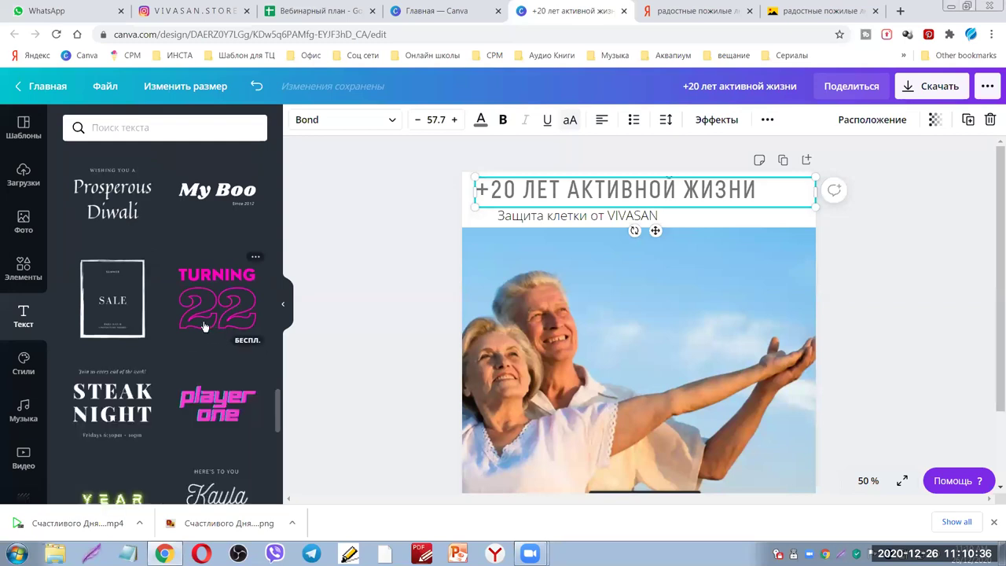
pyautogui.scroll(-3, 110, 291)
pyautogui.scroll(-5, 110, 291)
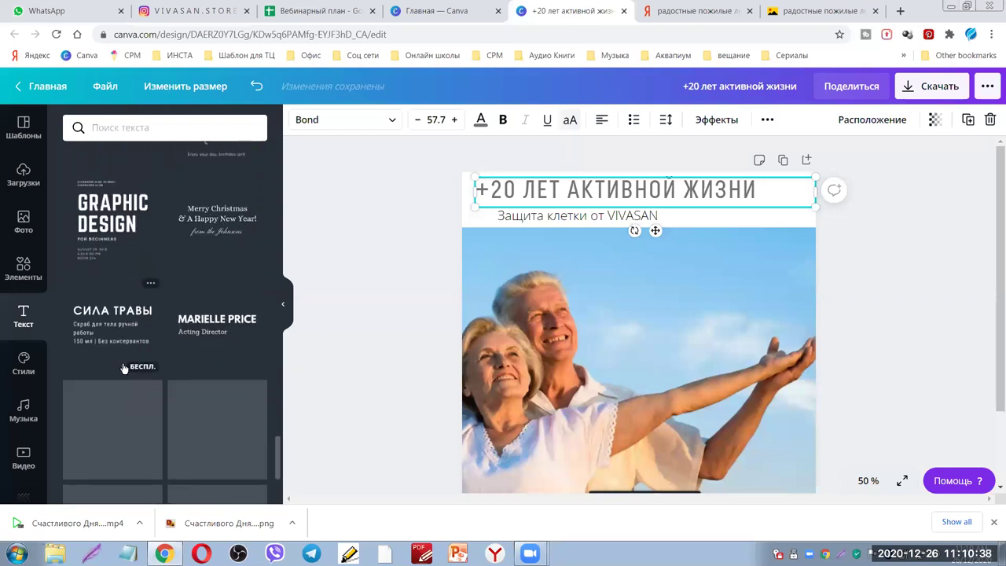
pyautogui.scroll(-4, 175, 401)
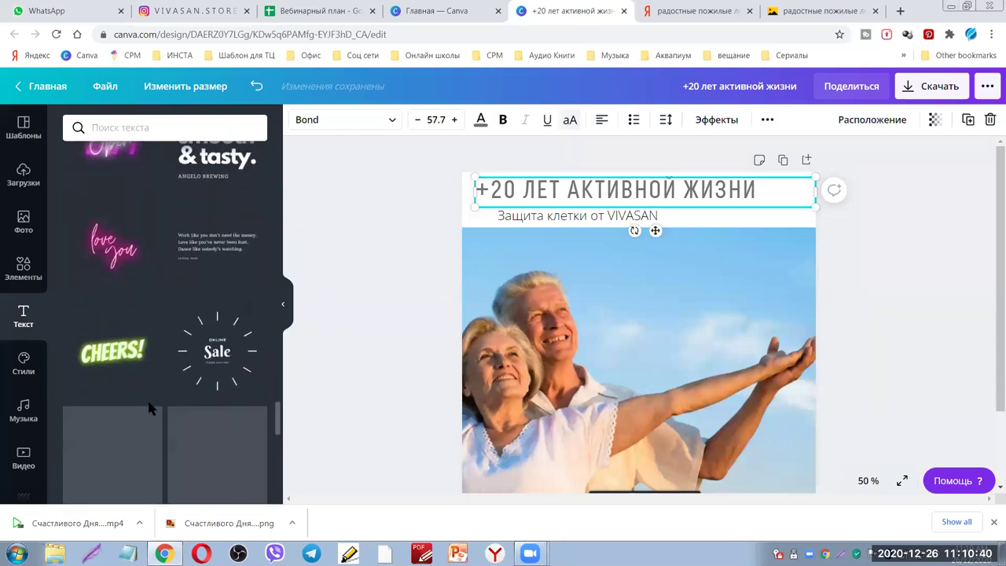
pyautogui.scroll(-1, 151, 424)
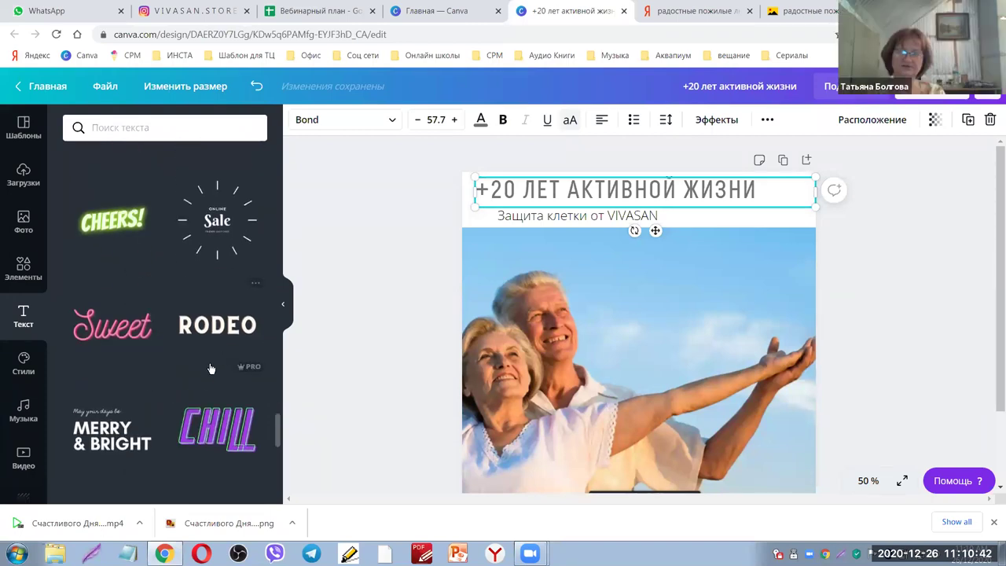
pyautogui.scroll(-3, 197, 386)
pyautogui.scroll(-2, 196, 381)
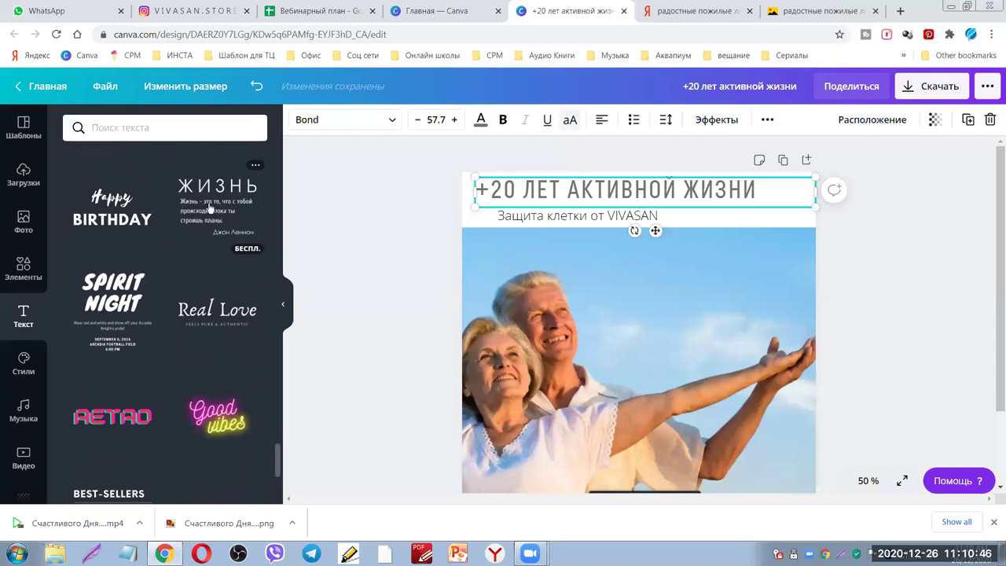
pyautogui.scroll(-3, 226, 213)
pyautogui.scroll(-4, 225, 247)
pyautogui.scroll(-5, 225, 260)
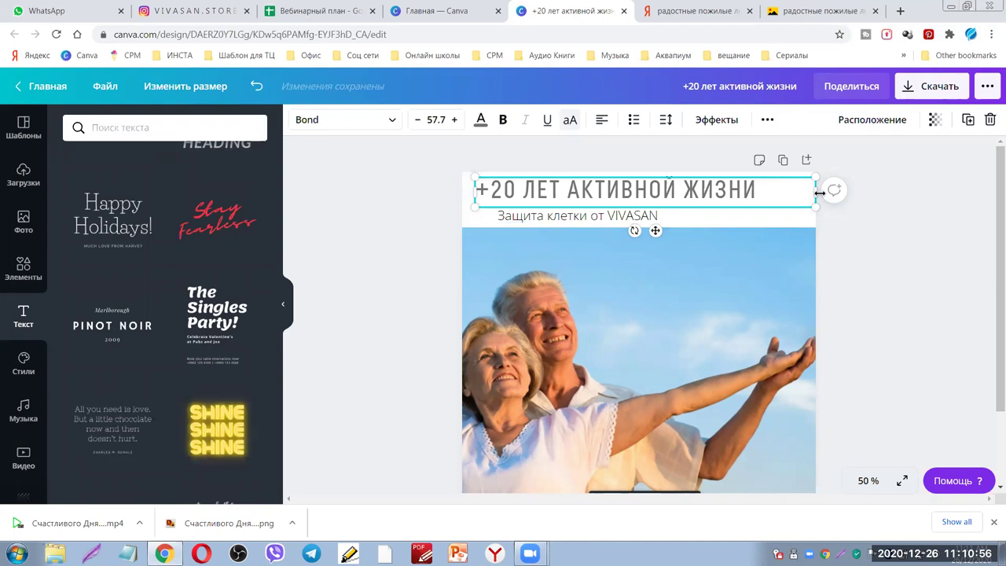
# Narrow the heading's text box so its edge sits closer to the end of the text
pyautogui.moveTo(805, 193); pyautogui.dragTo(653, 193)
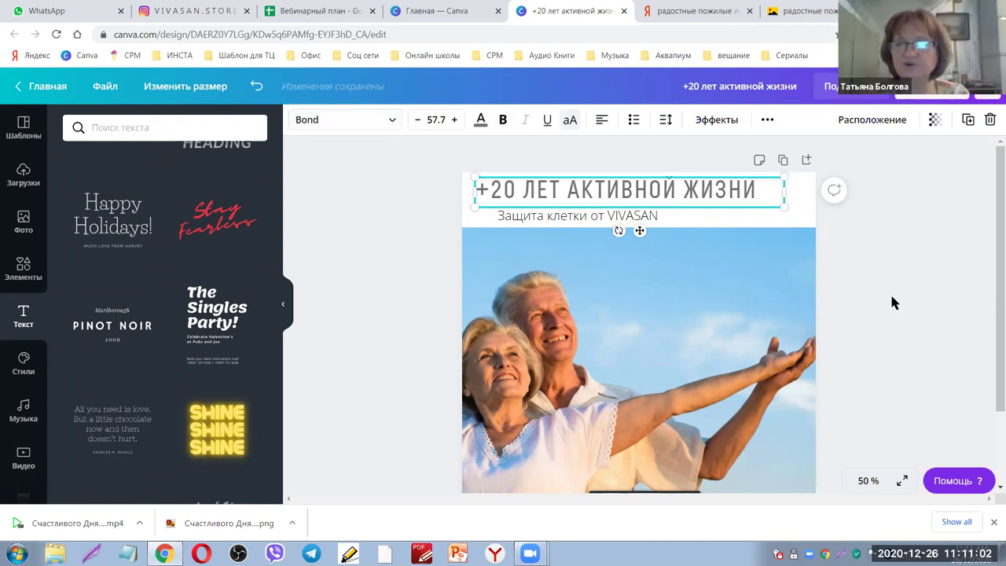
pyautogui.click(916, 286)
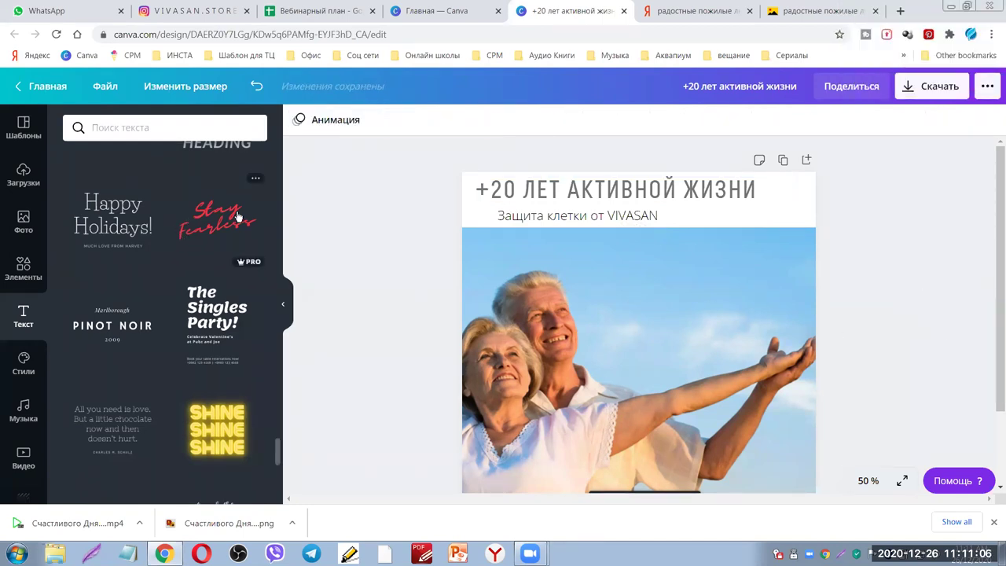
pyautogui.scroll(-2, 845, 325)
pyautogui.scroll(2, 854, 325)
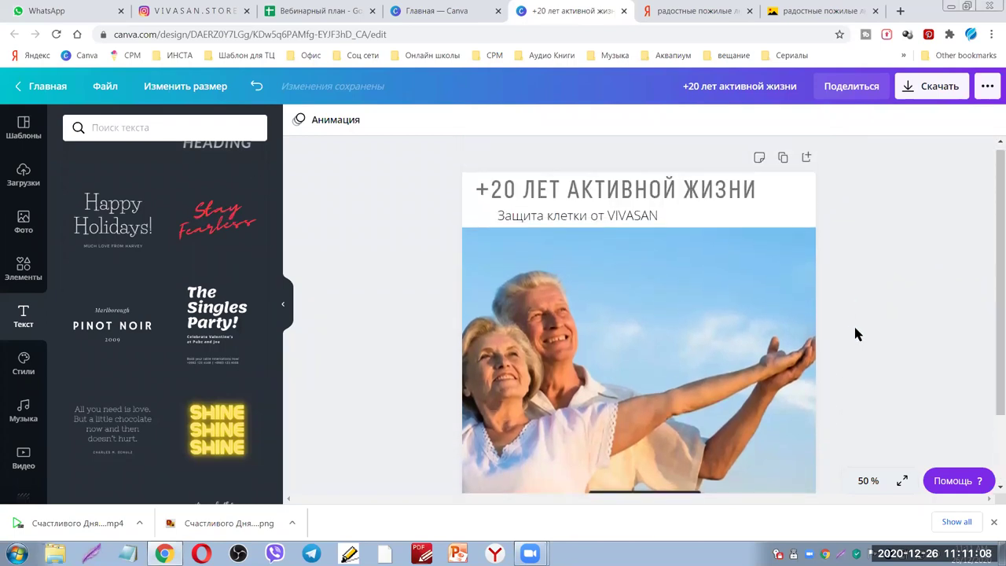
pyautogui.scroll(-2, 855, 334)
pyautogui.scroll(2, 855, 334)
# Left-align the subtitle text and reposition it together with the heading so the heading is centred on the white band
pyautogui.moveTo(593, 215); pyautogui.dragTo(575, 215)
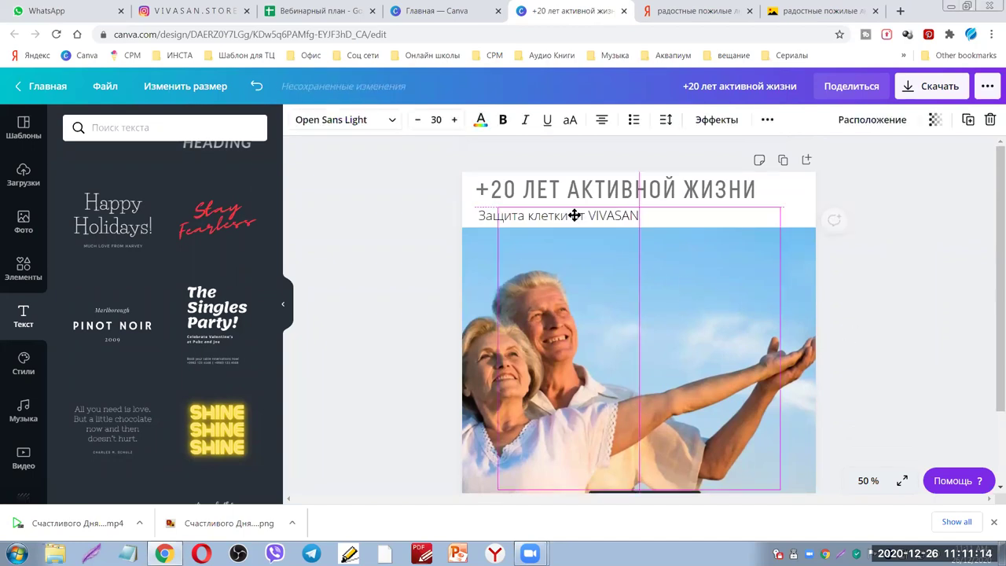
pyautogui.click(920, 235)
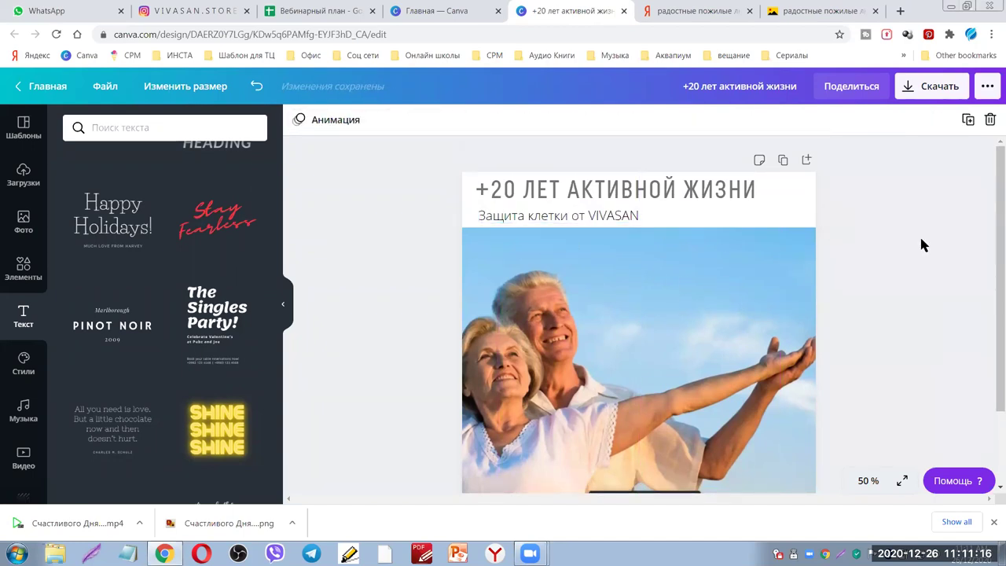
pyautogui.click(595, 218)
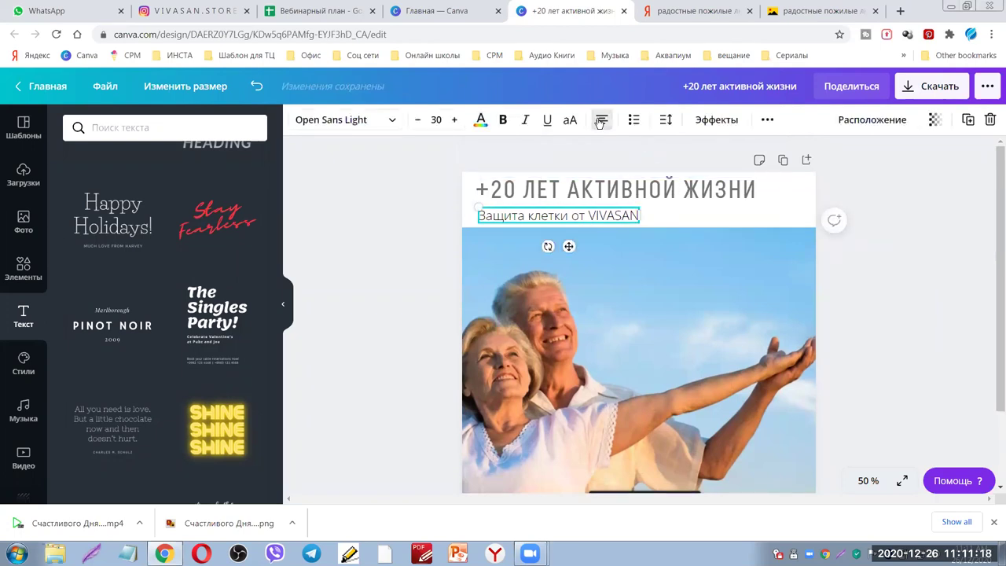
pyautogui.moveTo(593, 217); pyautogui.dragTo(669, 194)
# Shorten the subtitle to "Защита клетки" by removing "от VIVASAN"
pyautogui.click(673, 219)
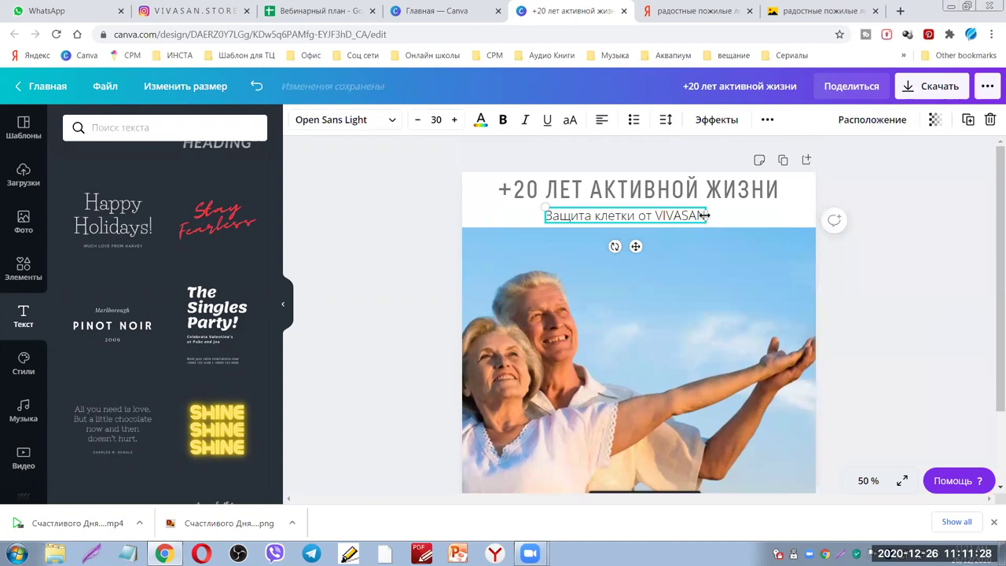
pyautogui.press('BackSpace')
pyautogui.press('BackSpace')
pyautogui.press('BackSpace')
pyautogui.press('BackSpace')
pyautogui.press('BackSpace')
pyautogui.press('BackSpace')
pyautogui.press('BackSpace')
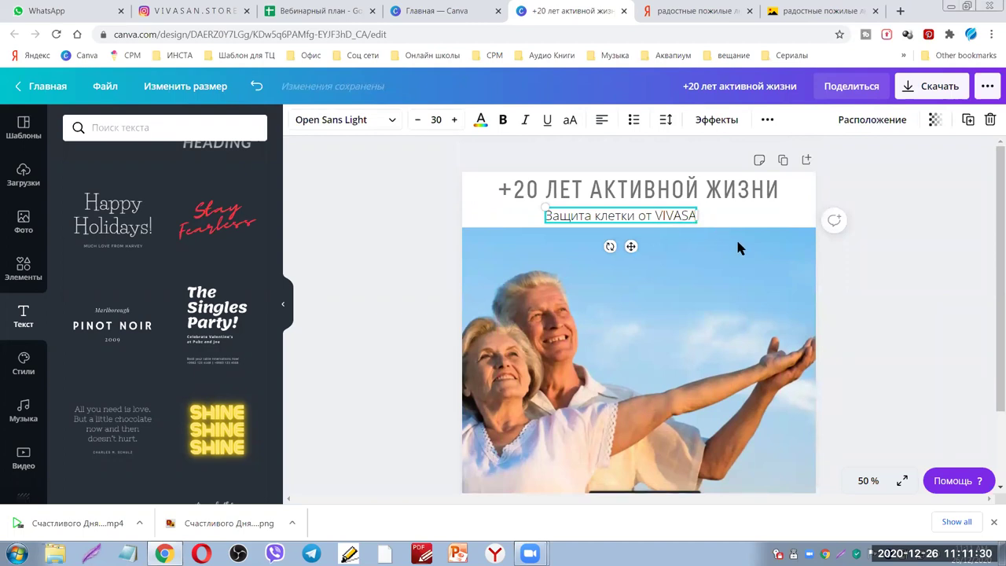
pyautogui.press('BackSpace')
pyautogui.press('BackSpace')
pyautogui.press('BackSpace')
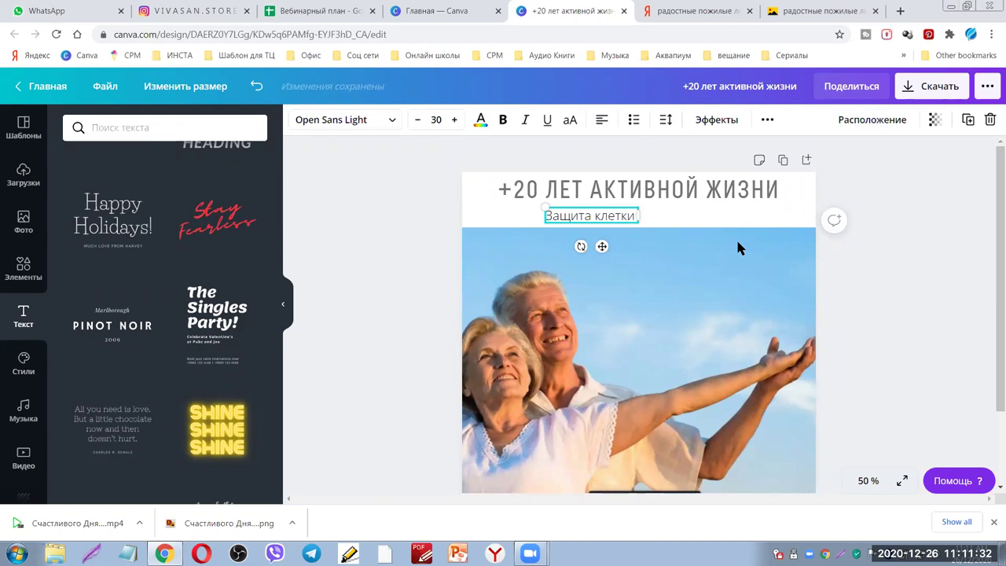
pyautogui.click(896, 279)
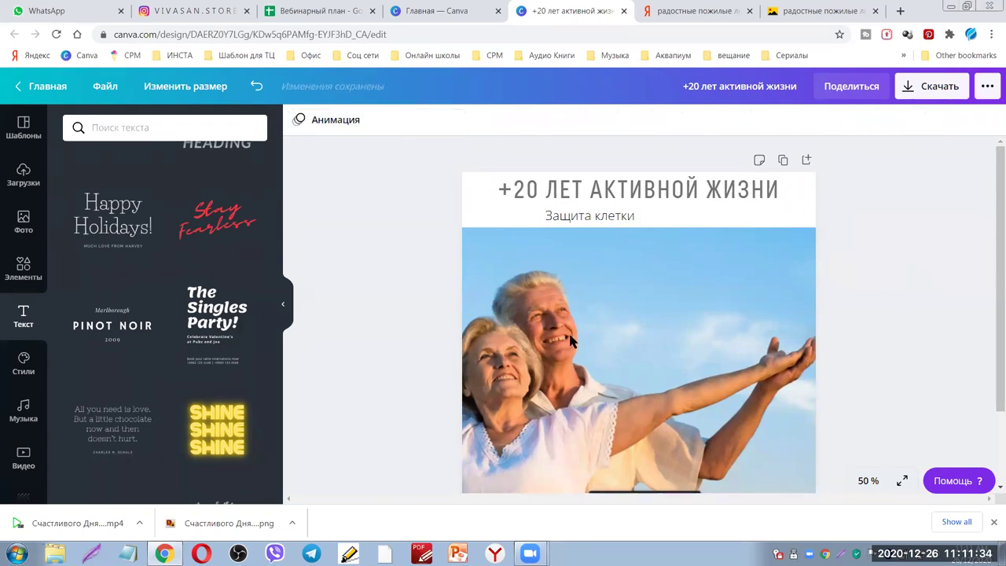
# Find the blue VIVASAN logo among the uploaded images and add it to the post
pyautogui.click(23, 174)
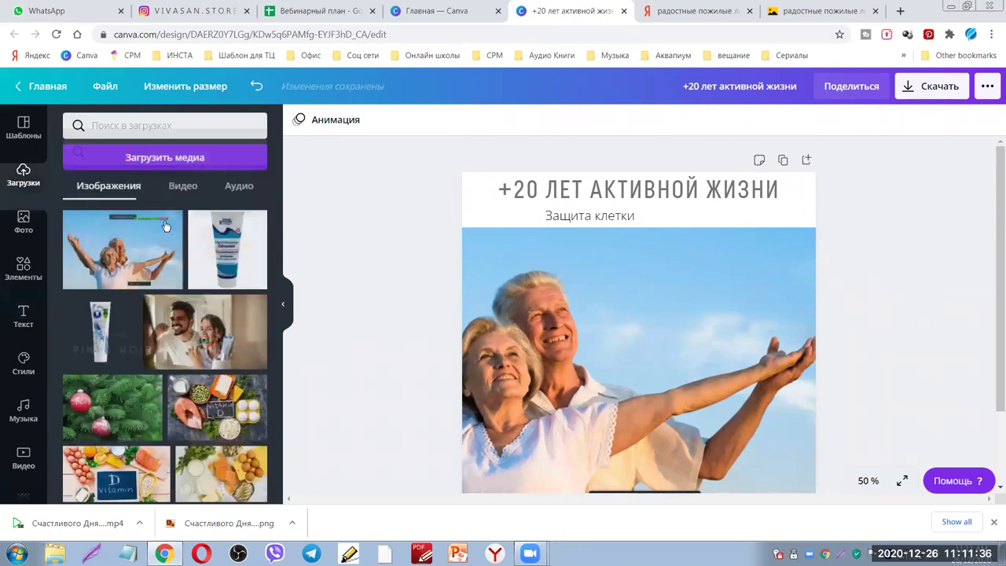
pyautogui.scroll(-10, 214, 310)
pyautogui.scroll(-8, 214, 310)
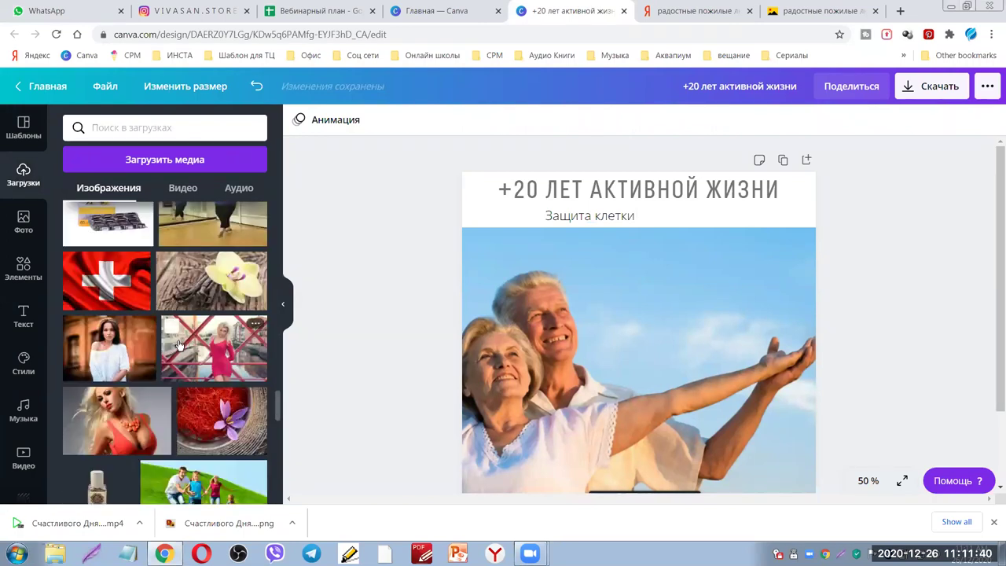
pyautogui.scroll(-10, 179, 345)
pyautogui.scroll(-10, 216, 359)
pyautogui.scroll(-10, 218, 353)
pyautogui.scroll(-10, 232, 374)
pyautogui.scroll(-10, 234, 377)
pyautogui.scroll(-10, 235, 375)
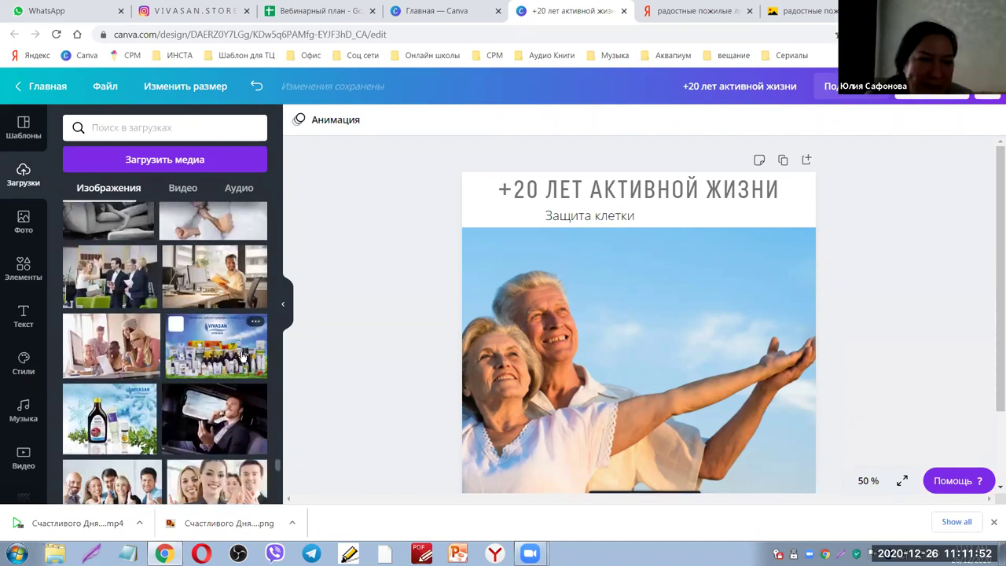
pyautogui.scroll(-10, 236, 362)
pyautogui.scroll(-5, 212, 355)
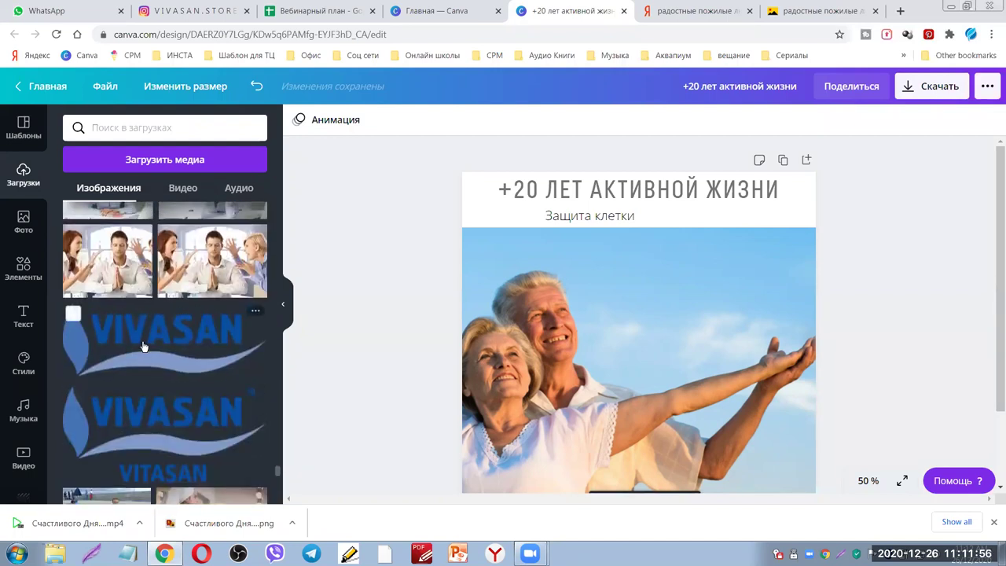
pyautogui.click(143, 346)
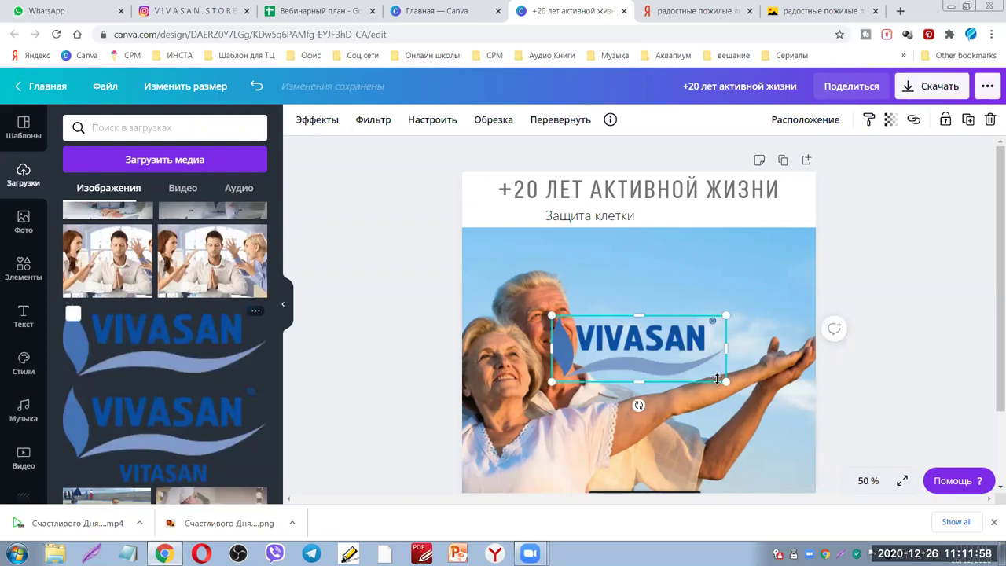
# Shrink the VIVASAN logo and place it beside the subtitle, against the right edge of the post below the heading
pyautogui.moveTo(651, 359); pyautogui.dragTo(775, 224)
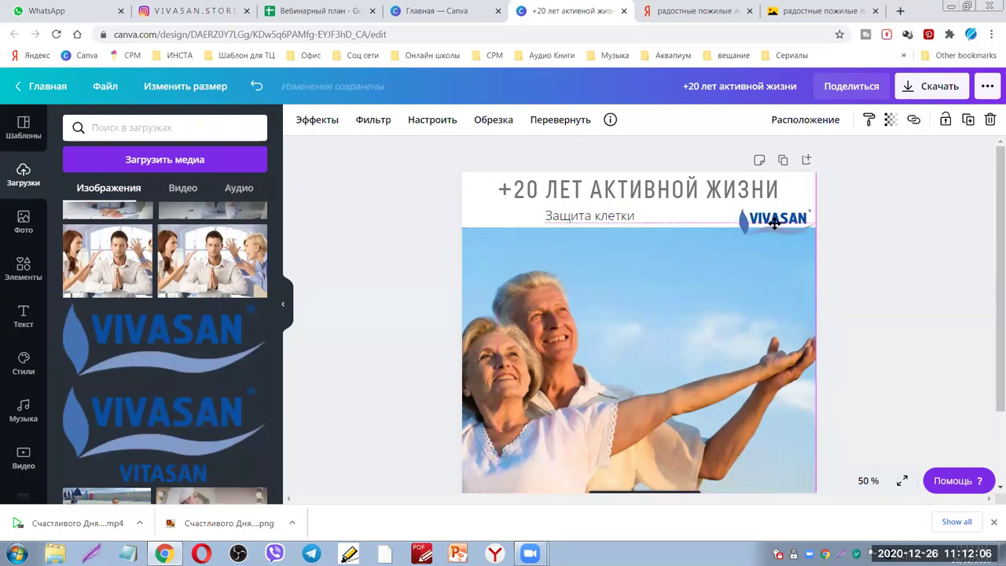
pyautogui.click(870, 236)
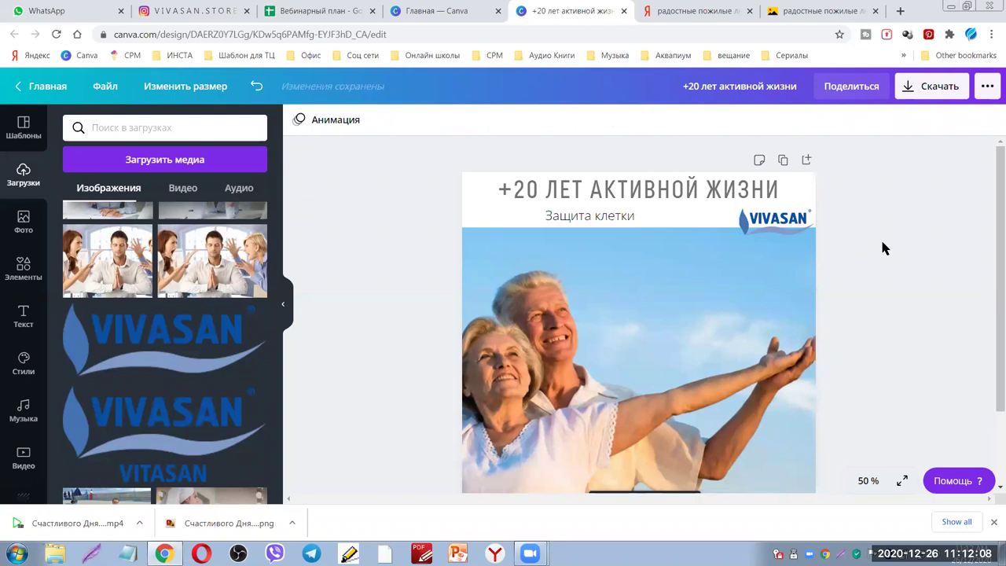
pyautogui.scroll(-3, 886, 241)
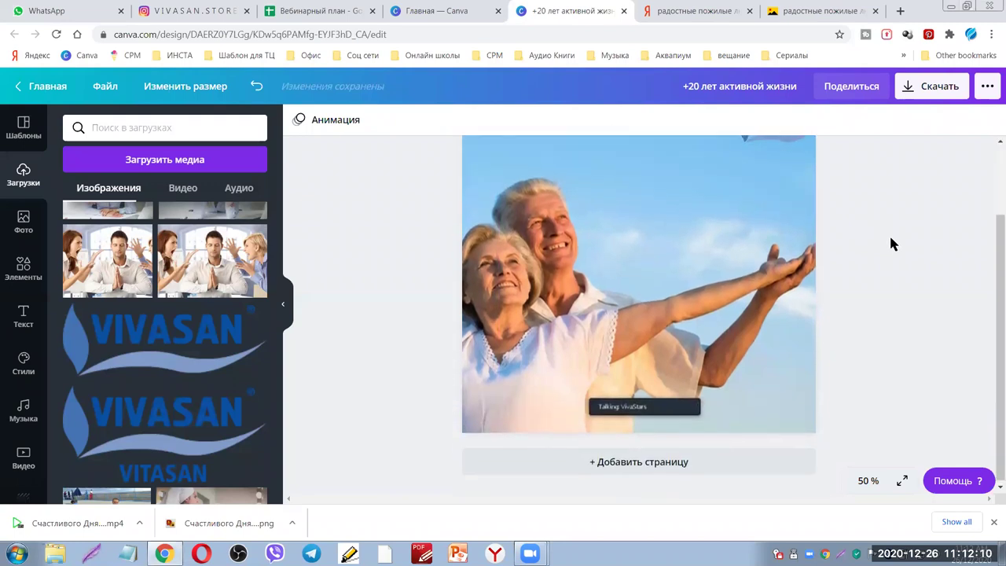
pyautogui.scroll(2, 896, 239)
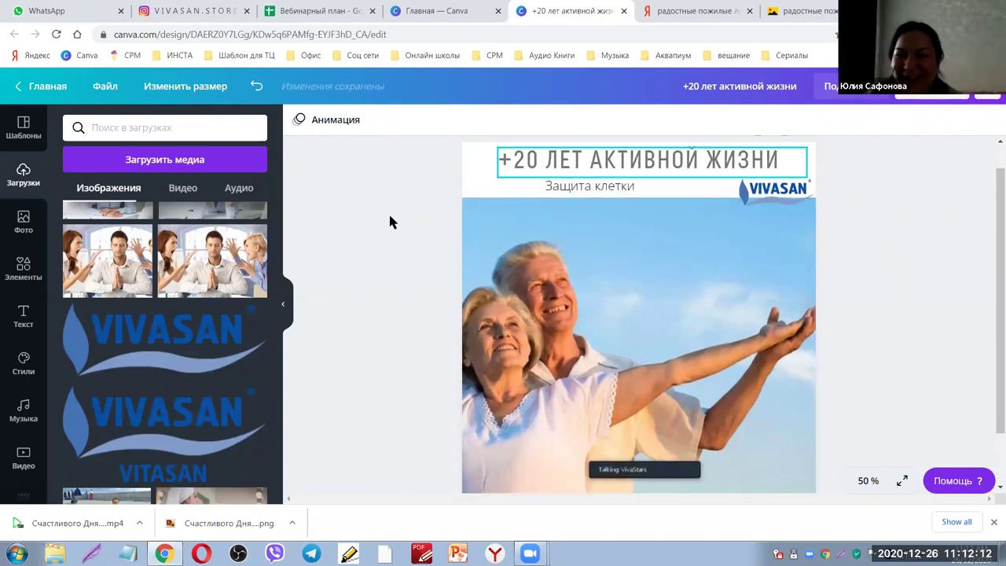
# Switch to Yandex Images and search for "защита клетки вивасан"
pyautogui.click(701, 12)
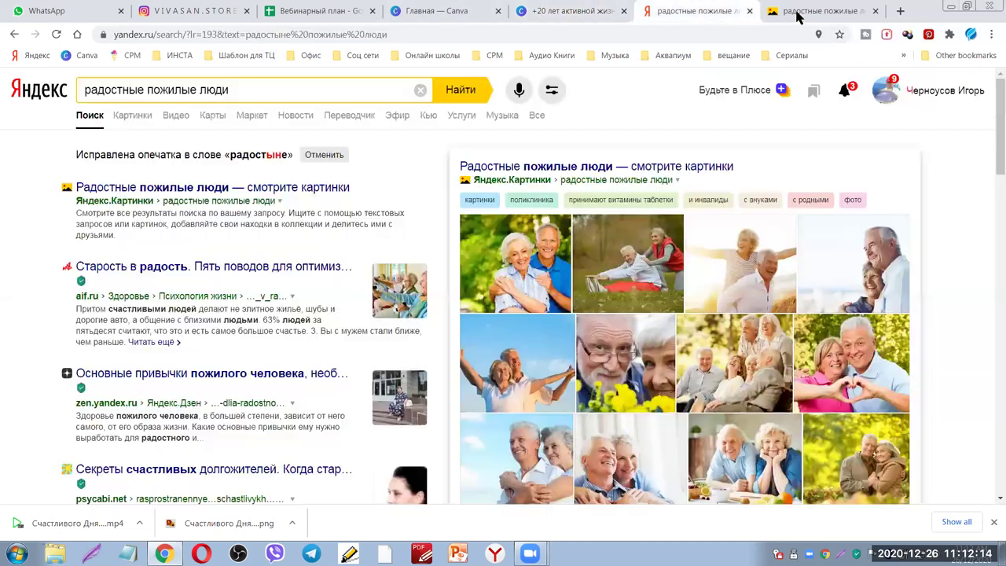
pyautogui.click(810, 13)
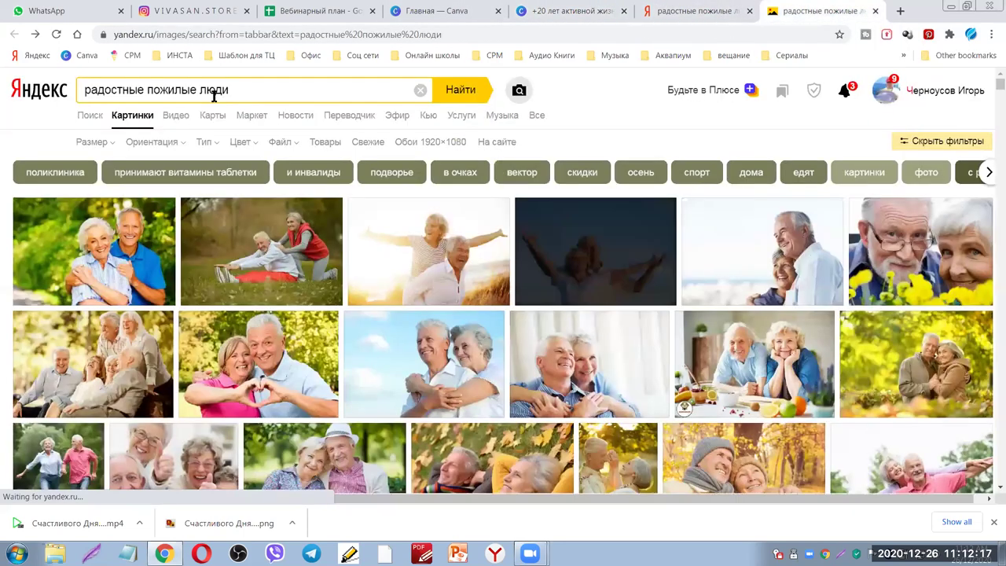
pyautogui.moveTo(243, 89); pyautogui.dragTo(4, 92)
pyautogui.write('pf')
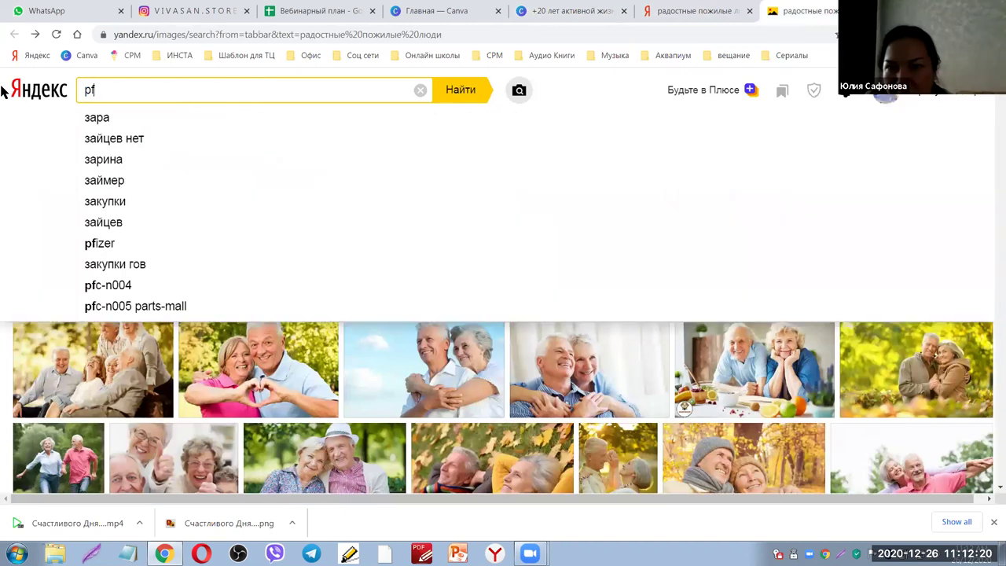
pyautogui.write('obnf rktnrb dbdfcfy')
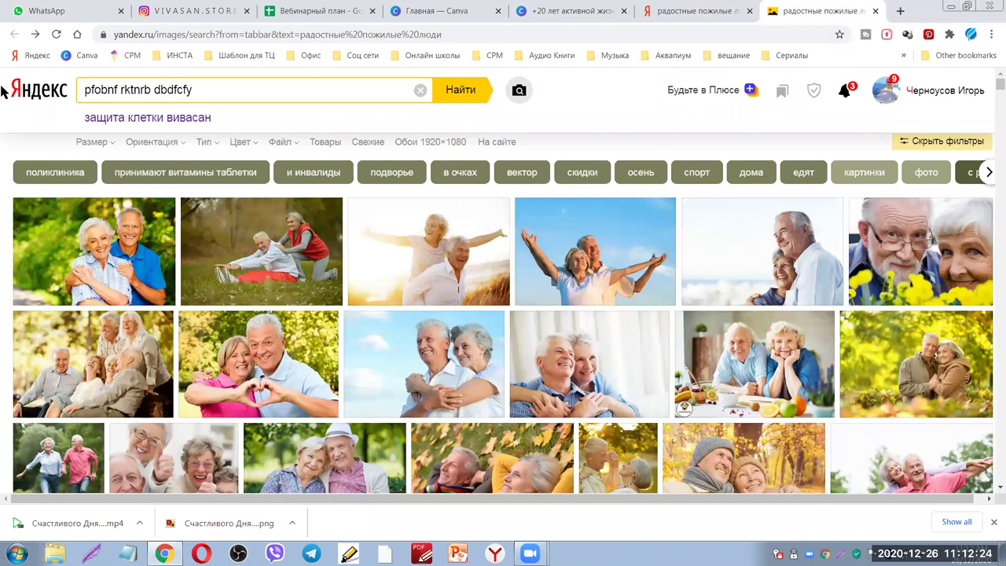
pyautogui.click(110, 118)
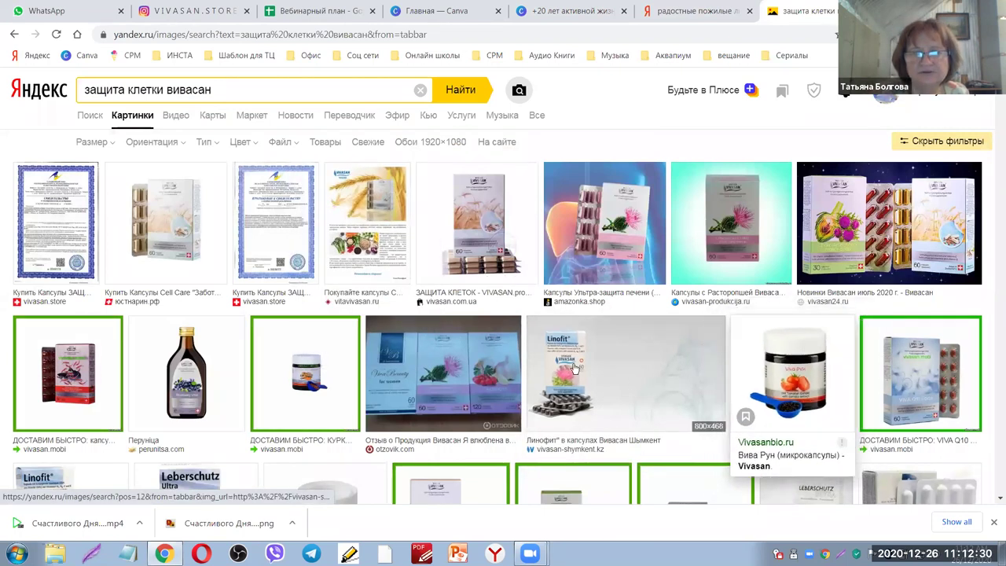
# Examine the image results for a suitable Cell Care product picture, including the enlarged vivasan.com.ua image
pyautogui.scroll(-1, 992, 420)
pyautogui.scroll(-1, 990, 421)
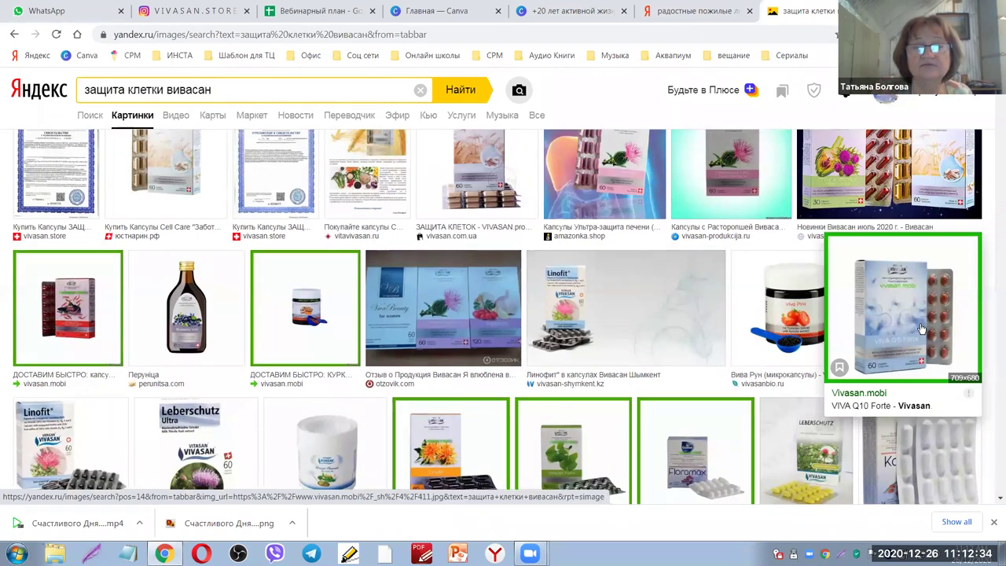
pyautogui.scroll(2, 935, 334)
pyautogui.click(472, 233)
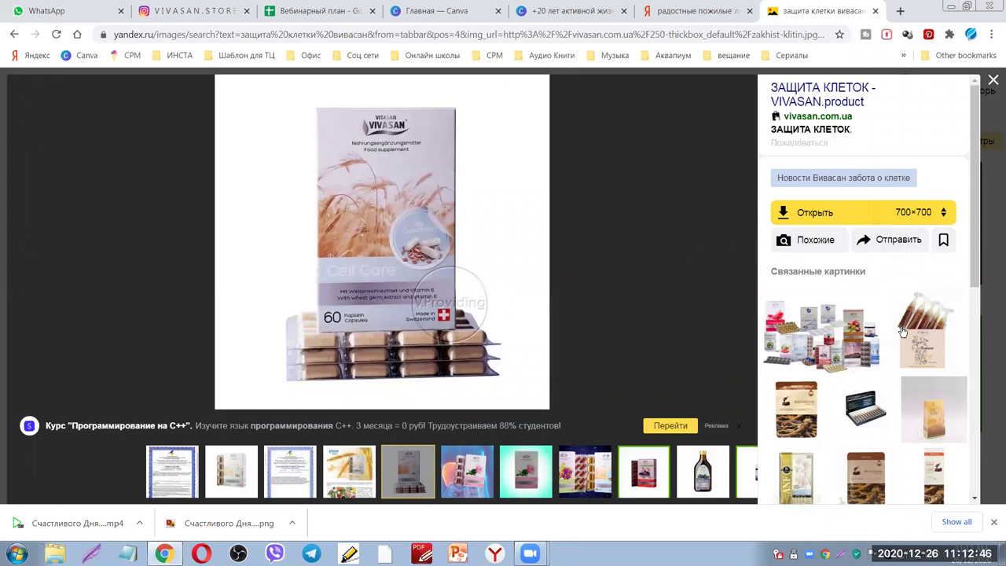
pyautogui.scroll(-5, 945, 384)
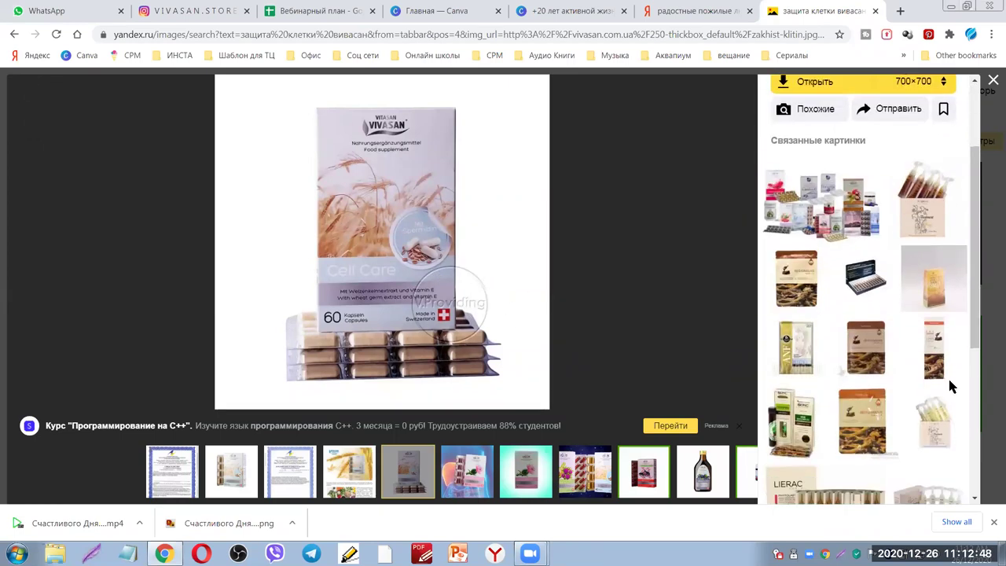
pyautogui.click(995, 81)
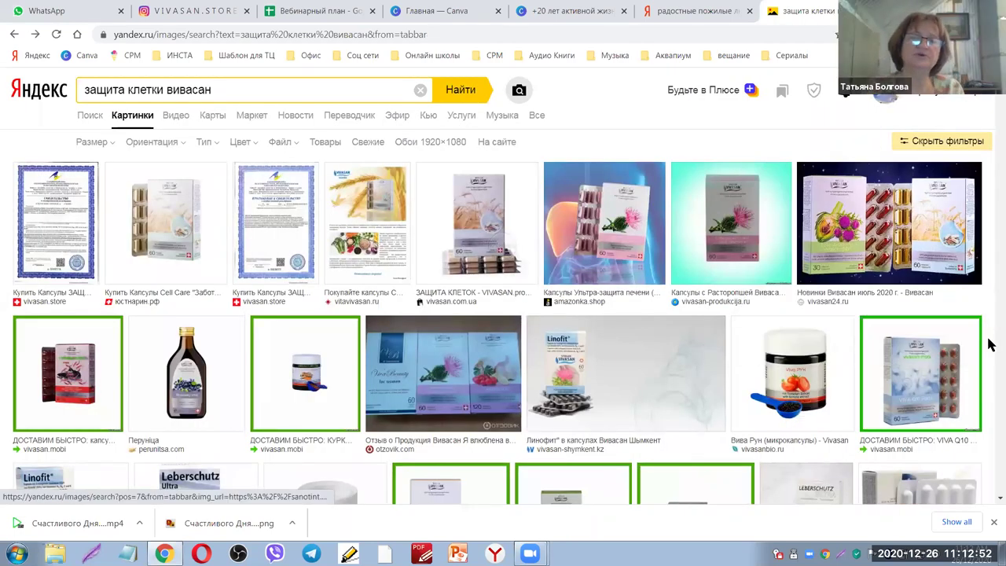
pyautogui.scroll(-2, 989, 344)
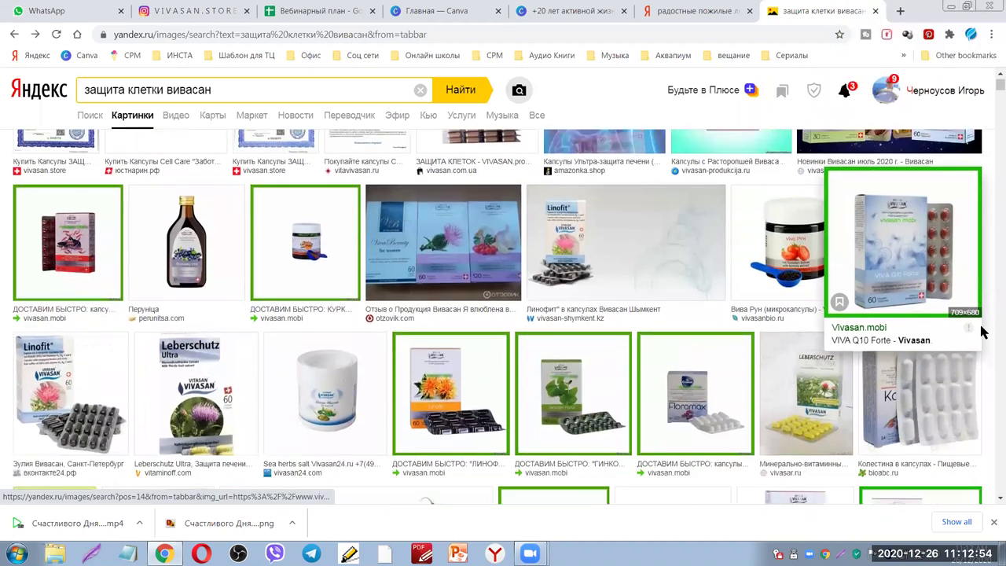
pyautogui.scroll(-1, 989, 367)
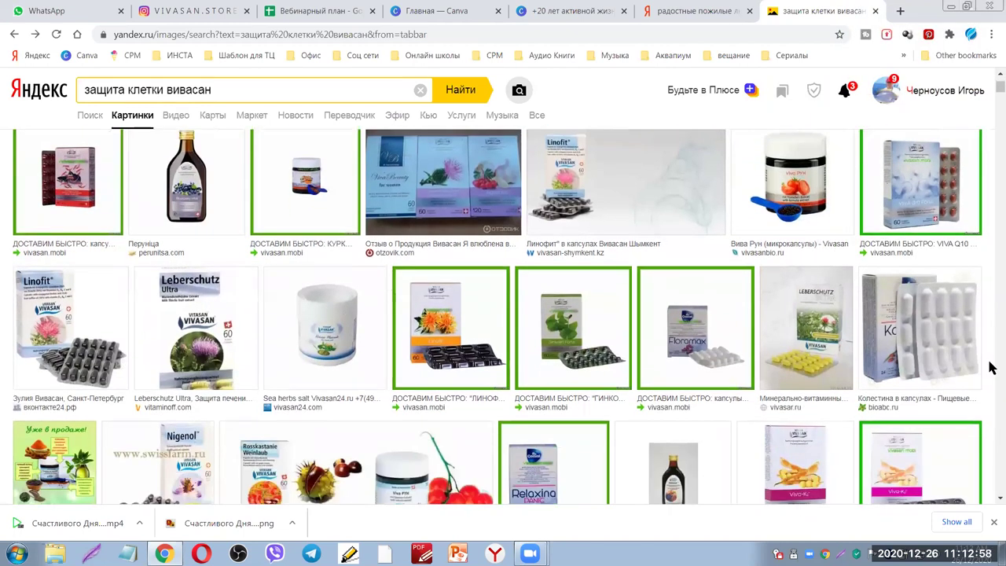
pyautogui.scroll(-2, 989, 372)
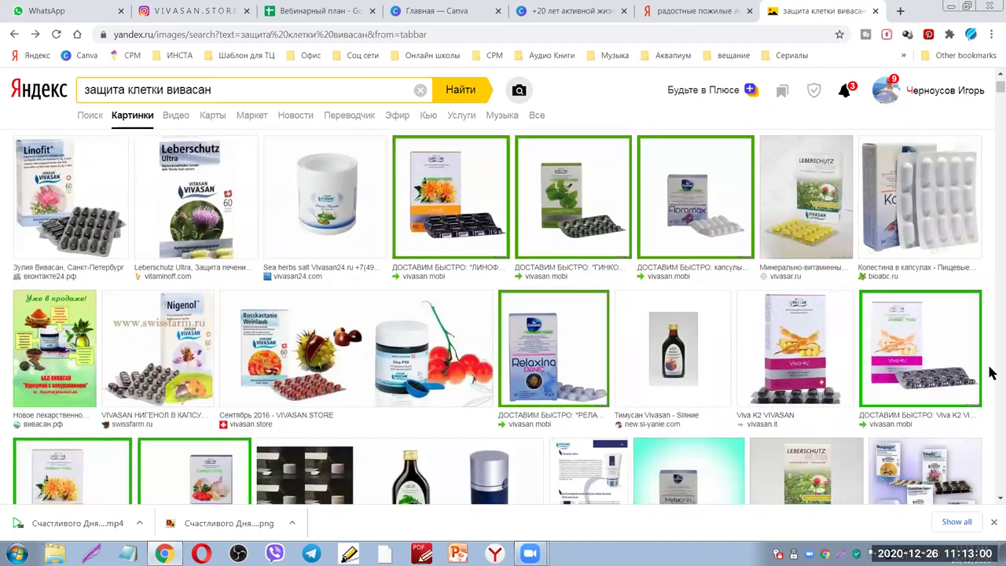
pyautogui.scroll(5, 989, 379)
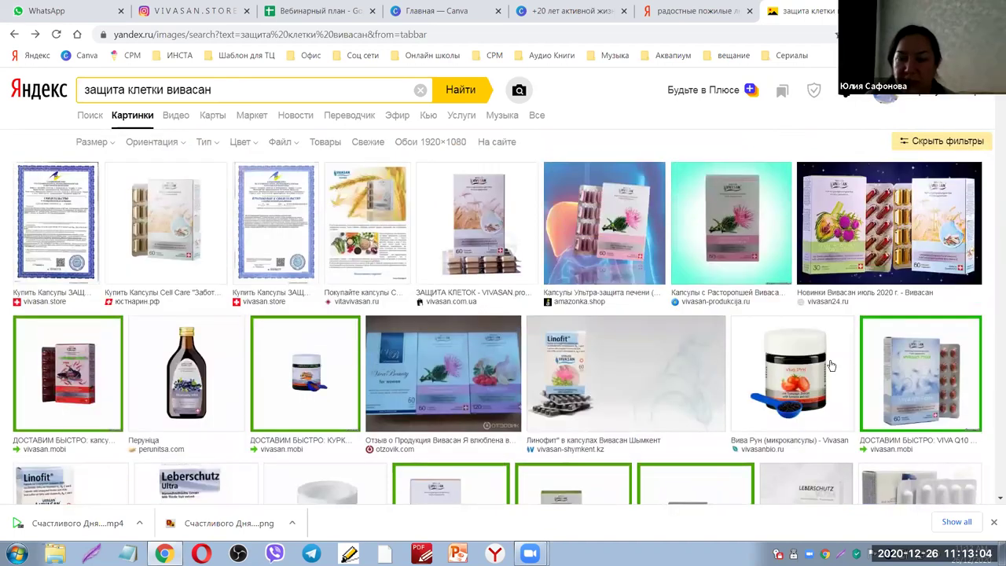
# Save the 1024×1024 Cell Care box image with the transparent background to the Downloads folder as a PNG
pyautogui.click(181, 244)
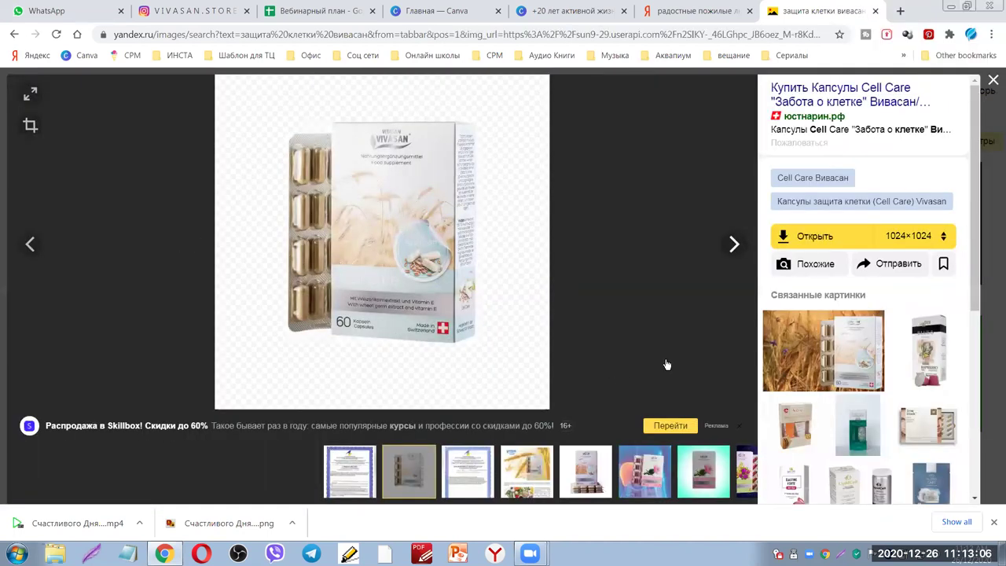
pyautogui.rightClick(346, 213)
pyautogui.click(378, 235)
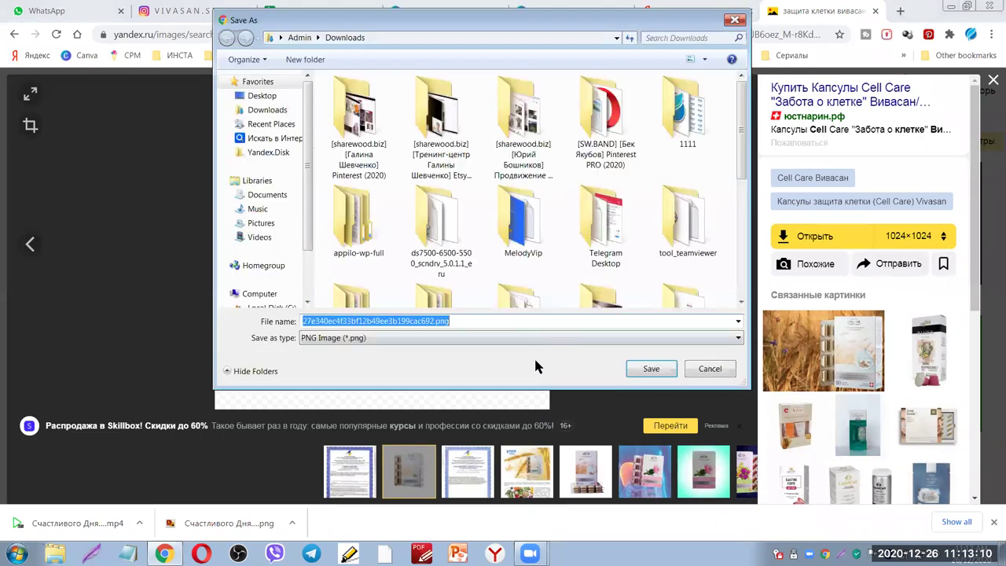
pyautogui.click(650, 368)
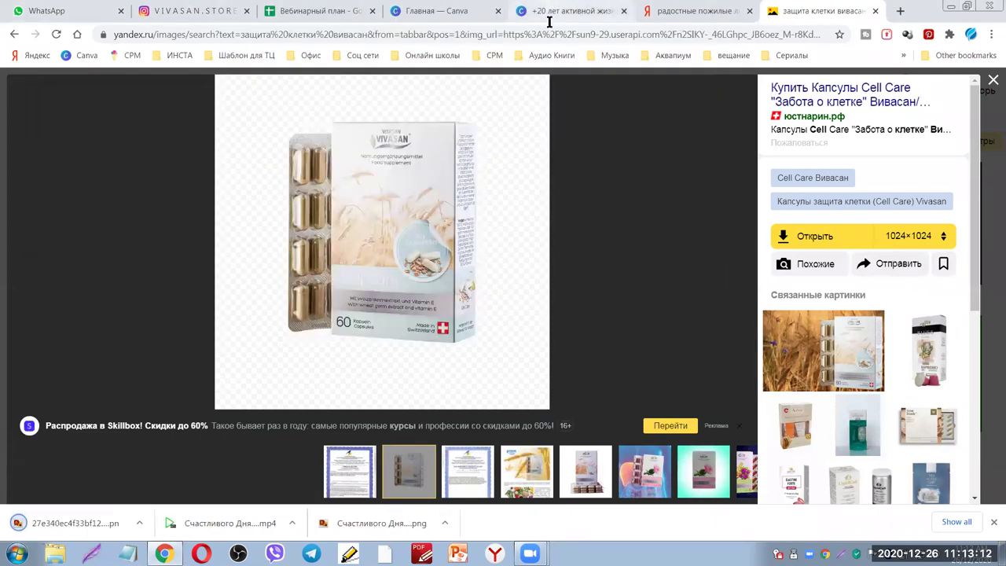
# Return to the Canva design and upload 27e340ec4f33bf12b49ee3b199cac692.png from the Downloads folder
pyautogui.click(554, 12)
pyautogui.click(138, 157)
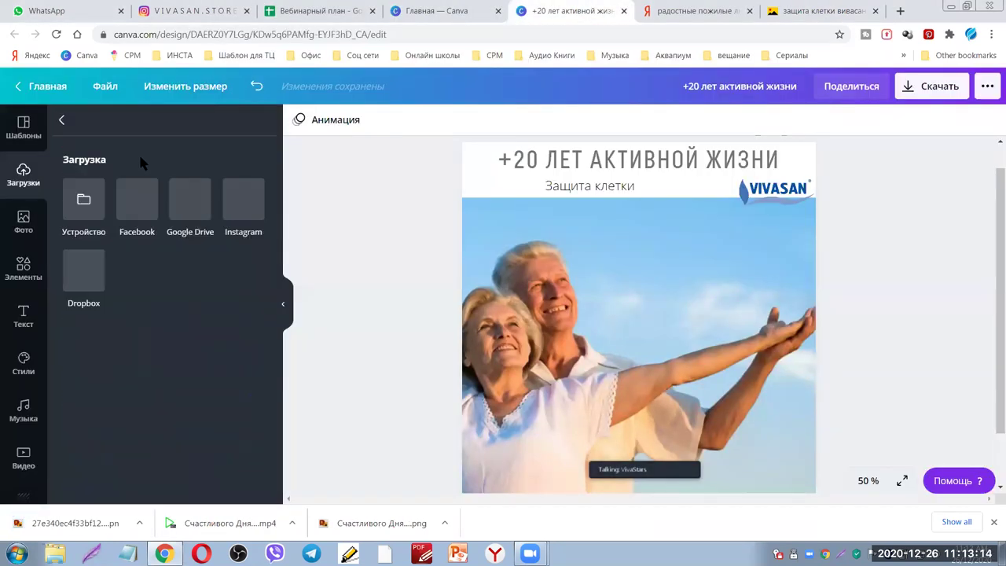
pyautogui.click(92, 205)
pyautogui.moveTo(741, 160); pyautogui.dragTo(734, 292)
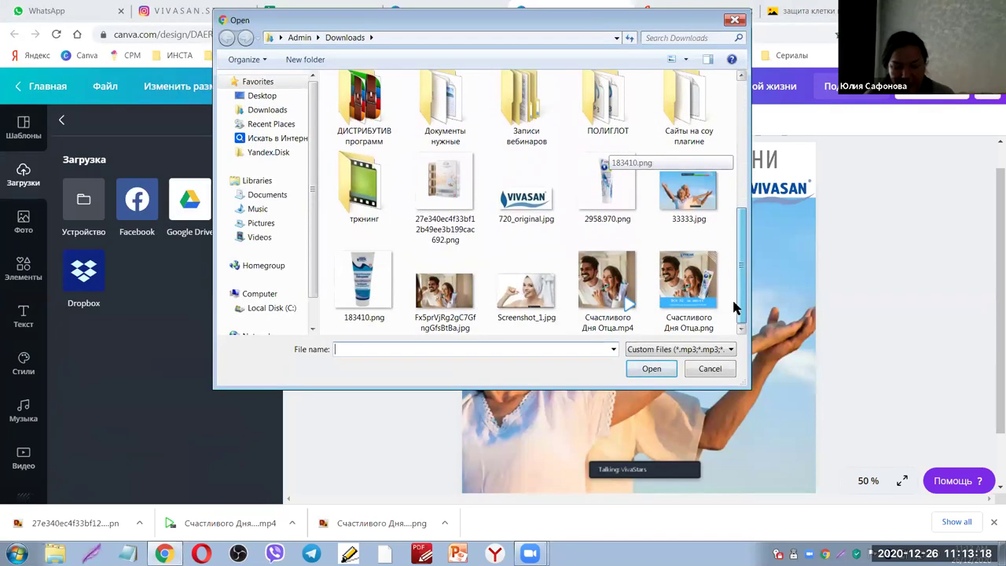
pyautogui.click(445, 188)
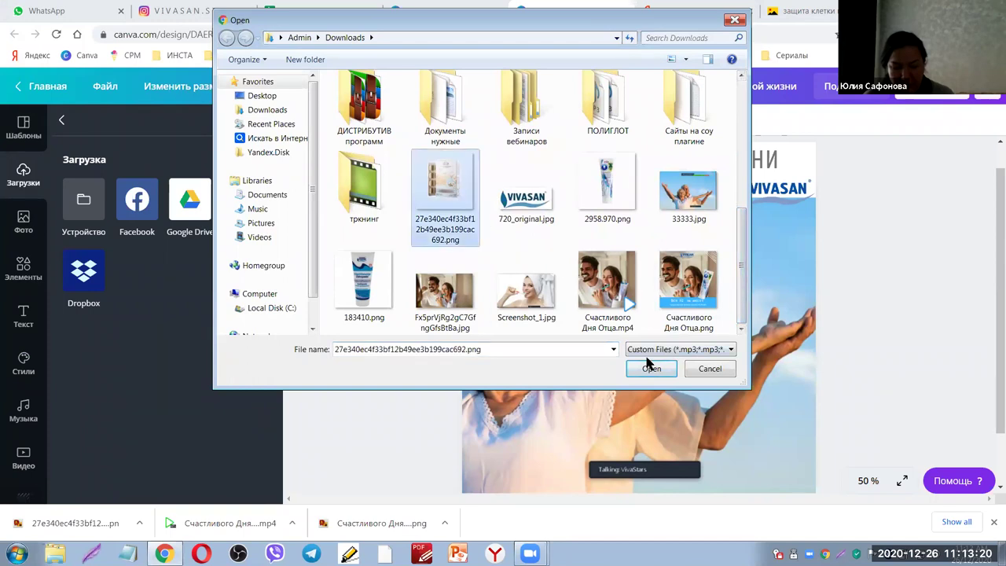
pyautogui.click(652, 367)
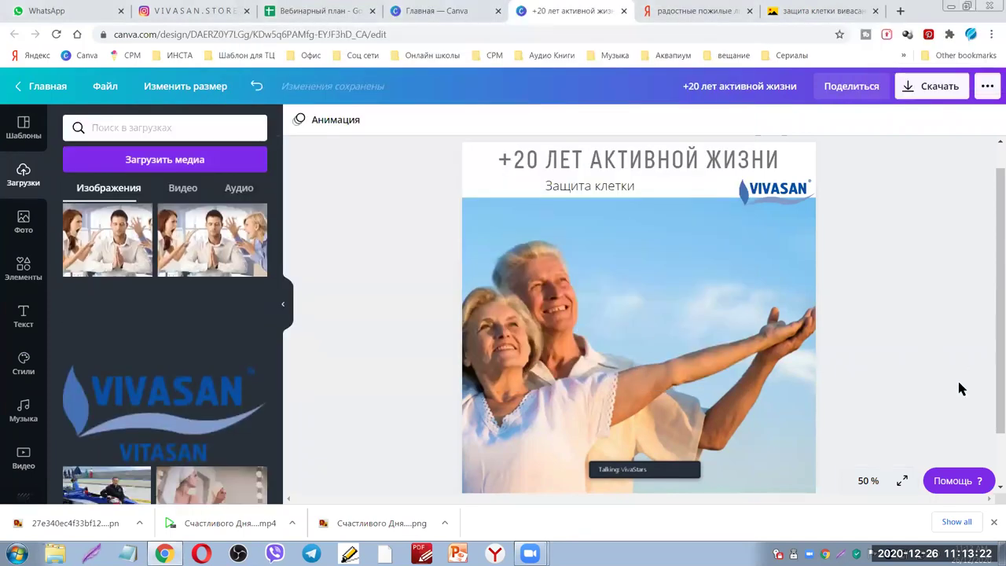
# Find the uploaded Cell Care box image among the uploads and add it to the design
pyautogui.scroll(-1, 957, 378)
pyautogui.scroll(1, 974, 392)
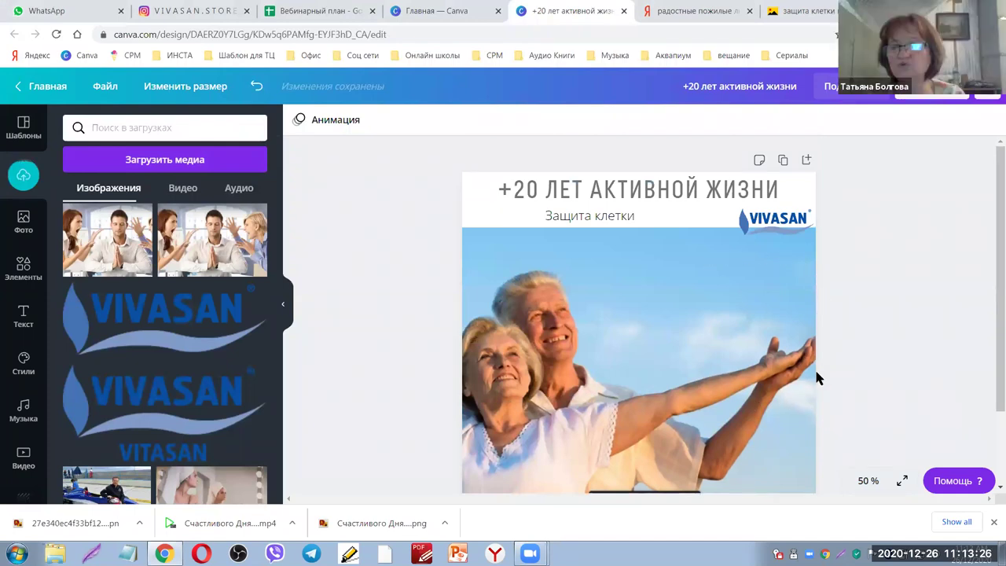
pyautogui.scroll(-1, 786, 417)
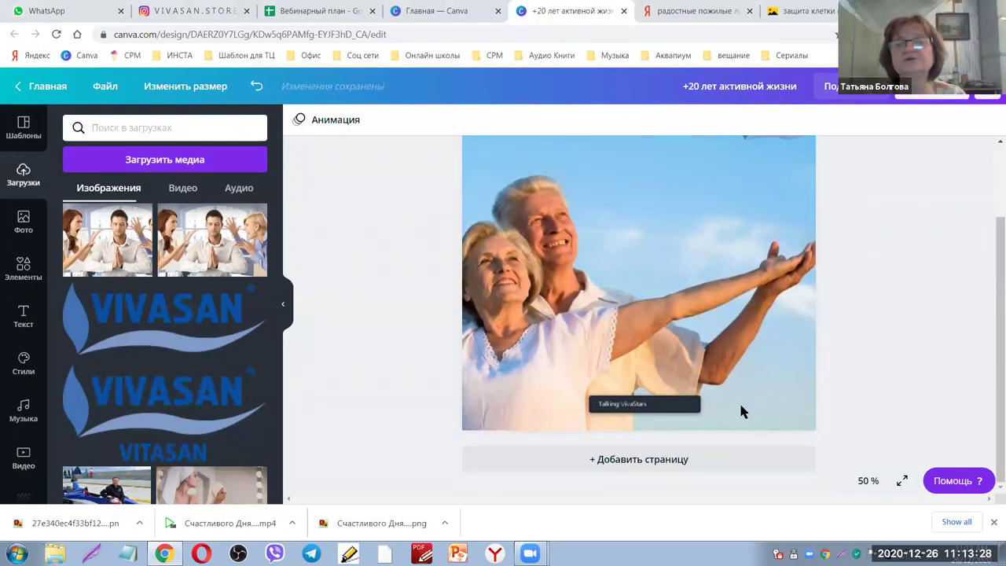
pyautogui.scroll(5, 253, 284)
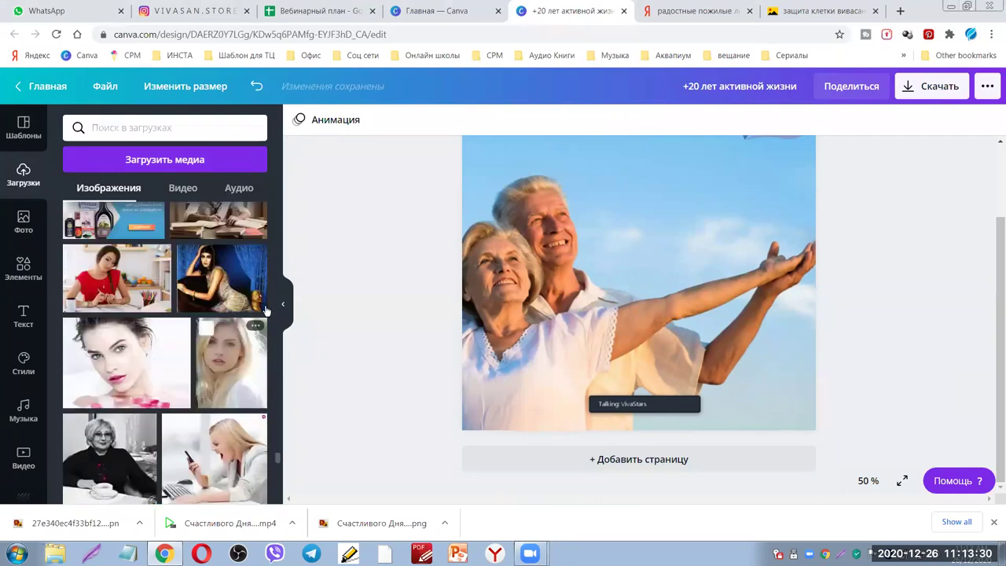
pyautogui.scroll(2, 680, 445)
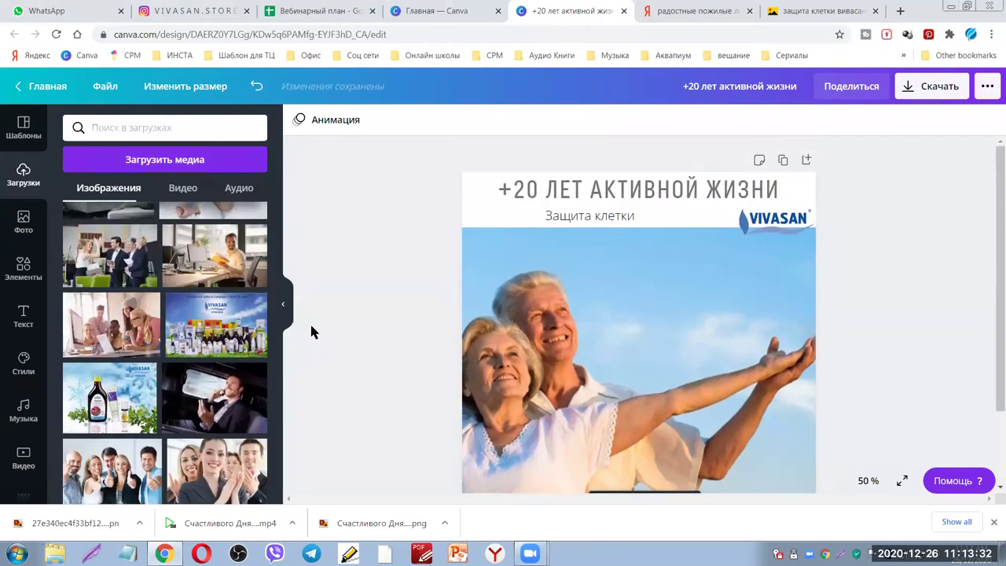
pyautogui.scroll(10, 230, 285)
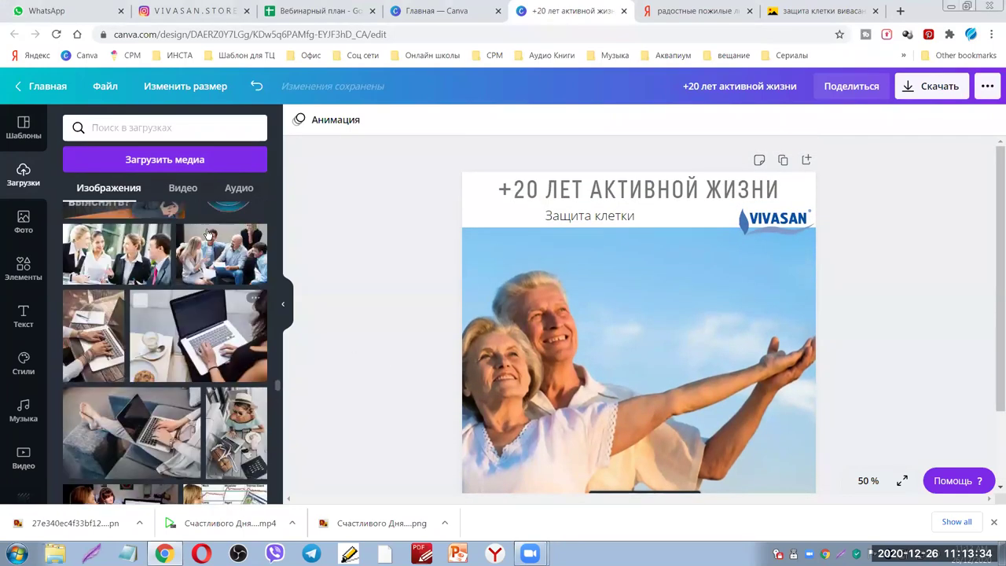
pyautogui.scroll(10, 201, 229)
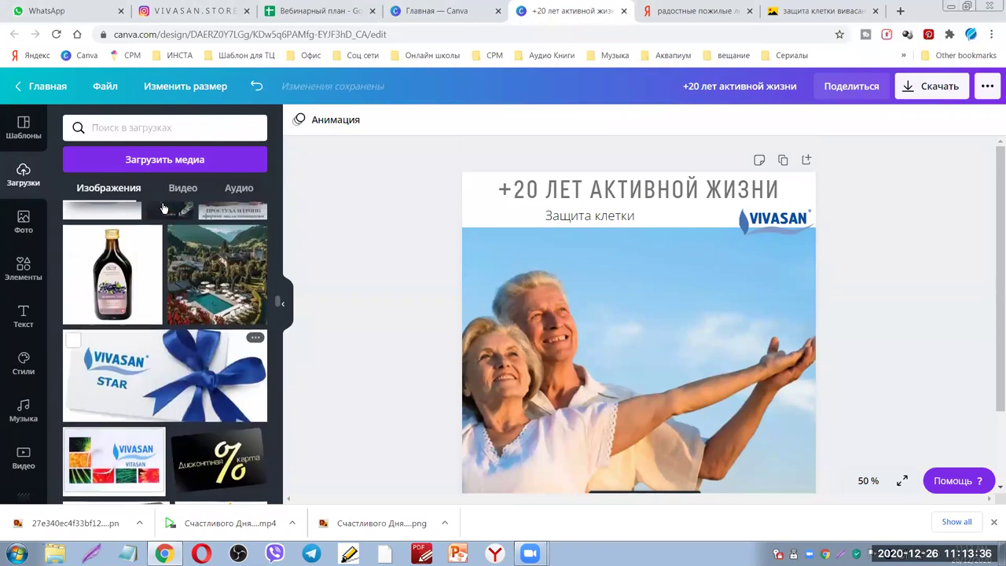
pyautogui.scroll(5, 204, 235)
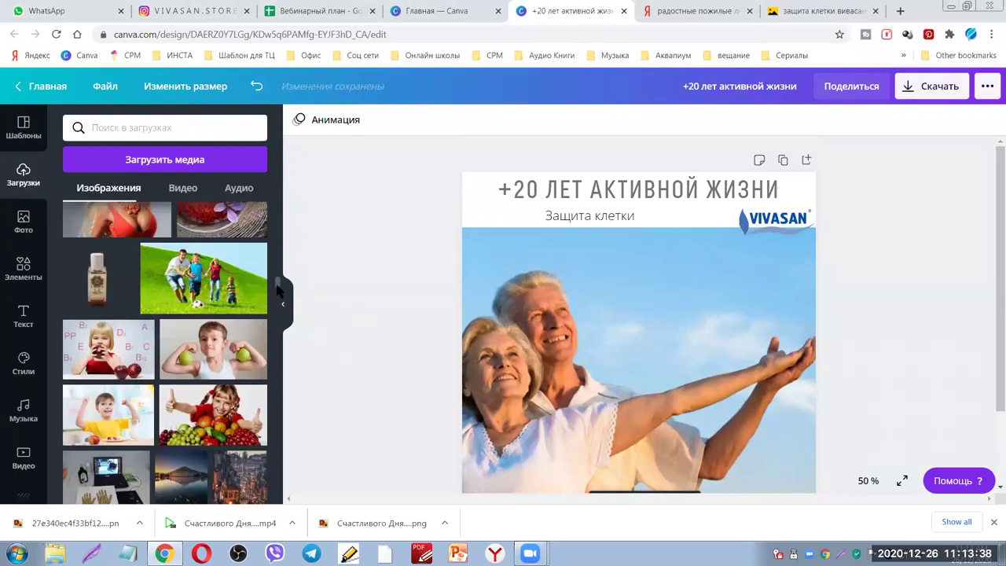
pyautogui.scroll(10, 279, 291)
pyautogui.click(104, 246)
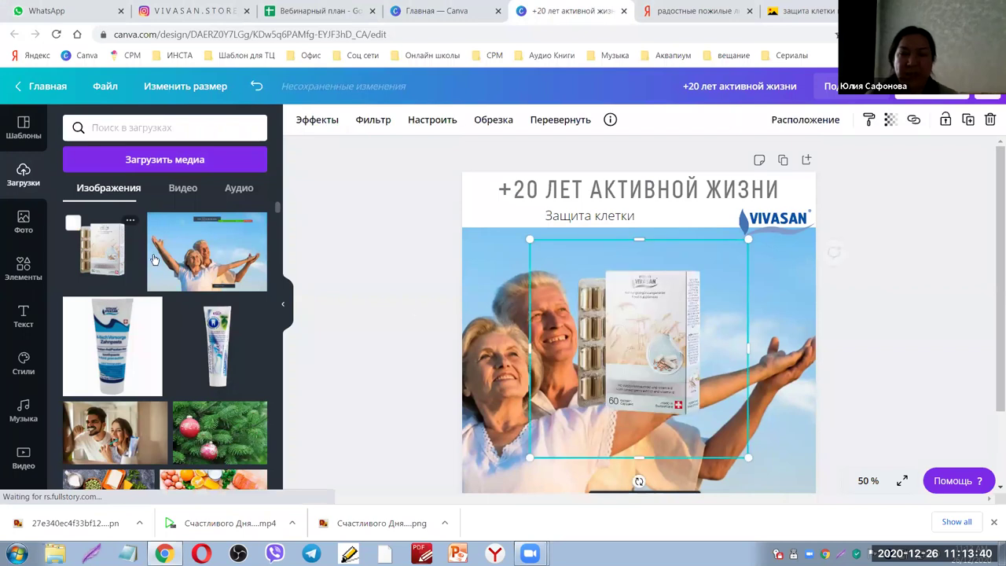
# Scale the Cell Care box down and place it just above the couple's outstretched hands
pyautogui.moveTo(633, 379); pyautogui.dragTo(617, 327)
pyautogui.moveTo(581, 294); pyautogui.dragTo(784, 316)
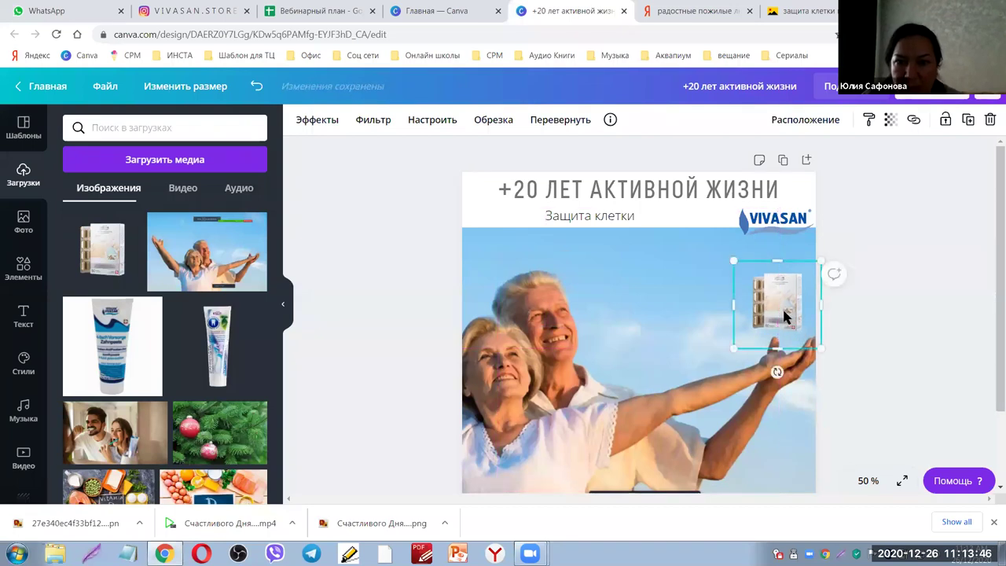
pyautogui.moveTo(693, 243); pyautogui.dragTo(691, 219)
pyautogui.moveTo(781, 312); pyautogui.dragTo(778, 309)
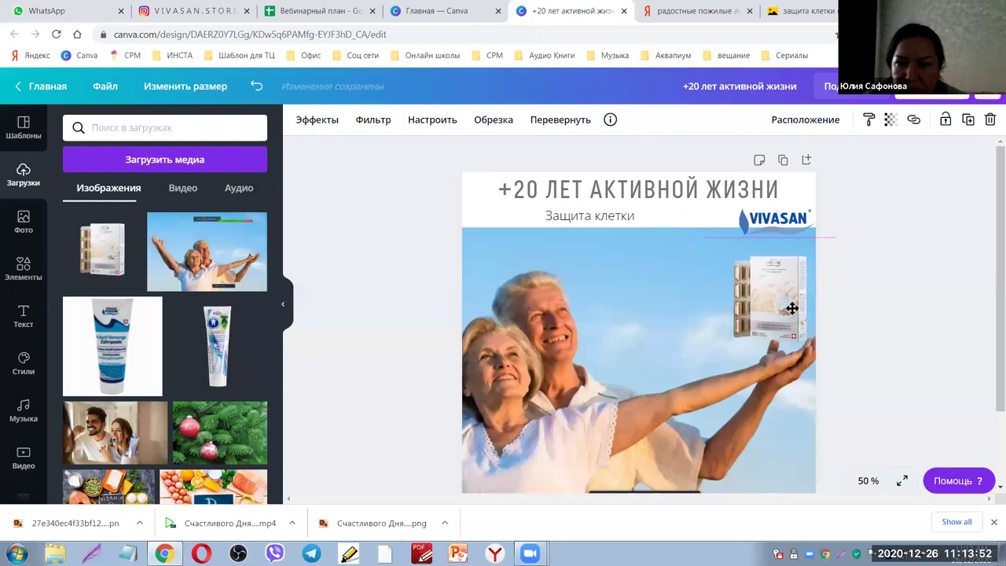
pyautogui.click(896, 316)
pyautogui.scroll(-1, 942, 347)
pyautogui.scroll(1, 942, 345)
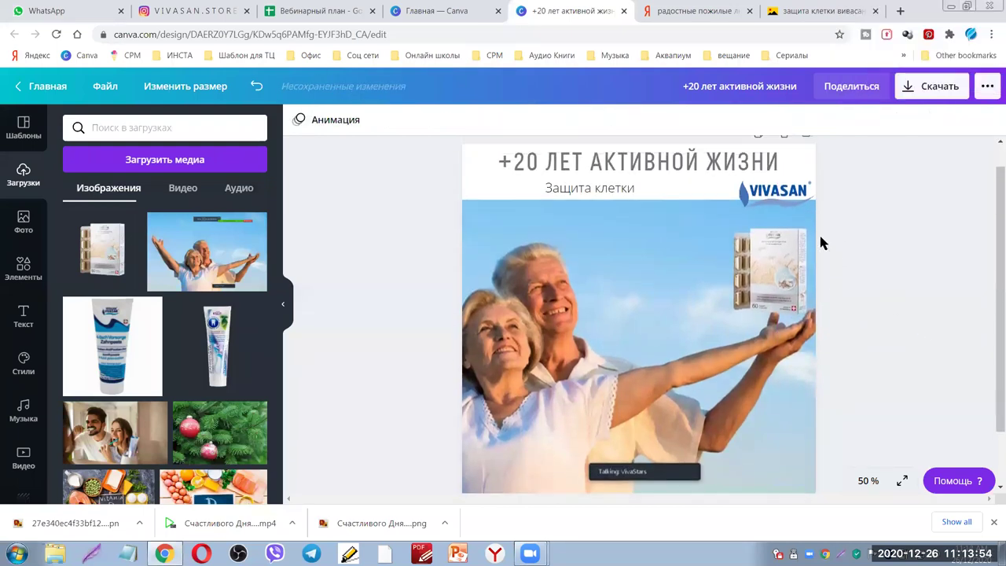
# Move the VIVASAN logo from the header to the lower part of the photo, enlarge it and set it above the dark "Talking: VivaStars" label
pyautogui.moveTo(774, 224); pyautogui.dragTo(652, 477)
pyautogui.scroll(-1, 858, 460)
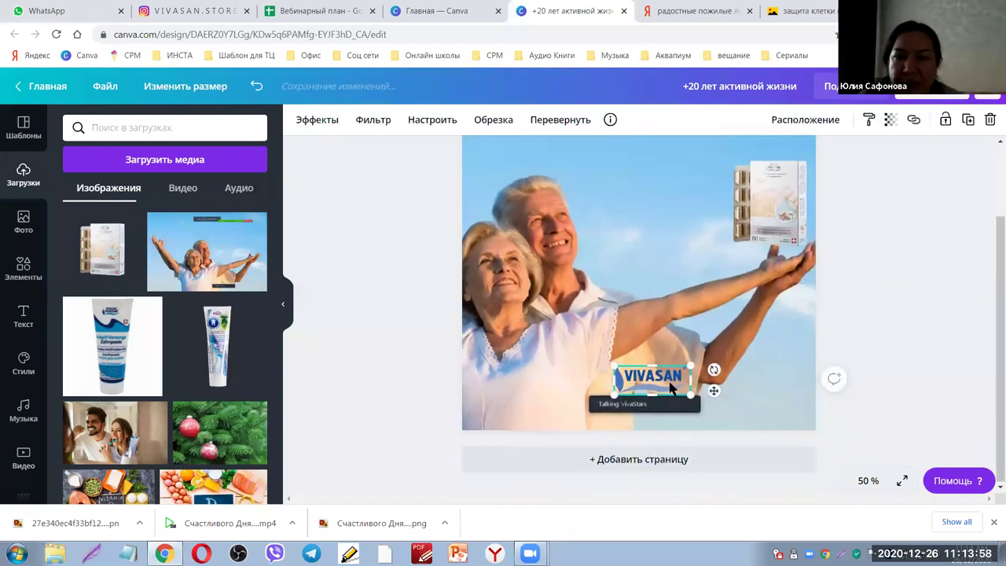
pyautogui.moveTo(645, 394); pyautogui.dragTo(662, 416)
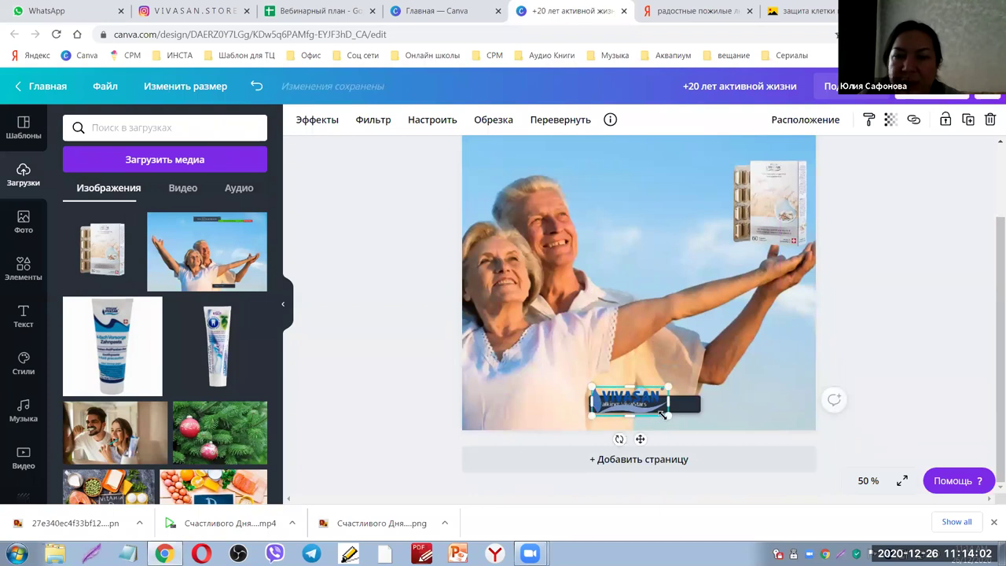
pyautogui.moveTo(695, 420); pyautogui.dragTo(712, 423)
pyautogui.moveTo(604, 419); pyautogui.dragTo(603, 418)
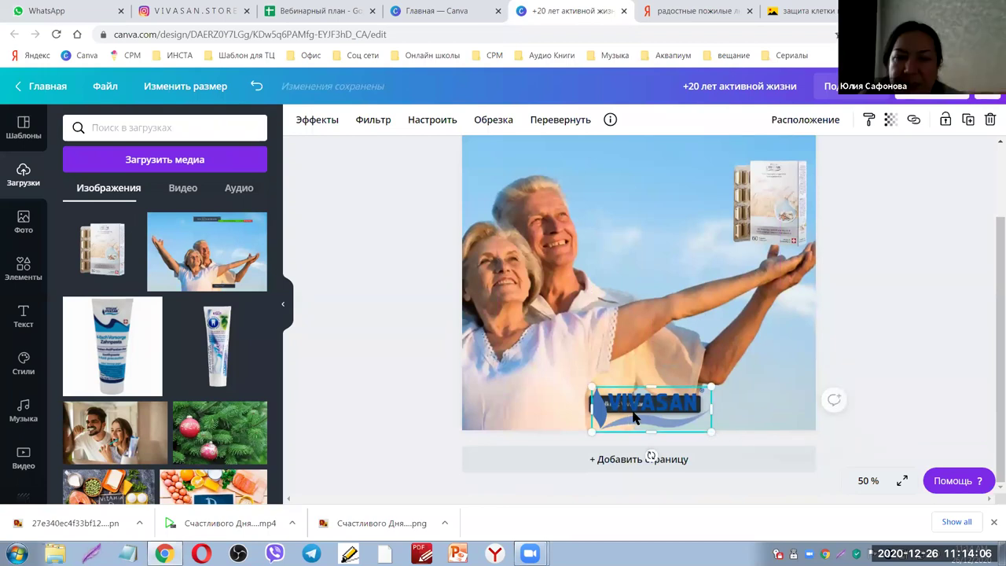
pyautogui.moveTo(637, 389); pyautogui.dragTo(638, 312)
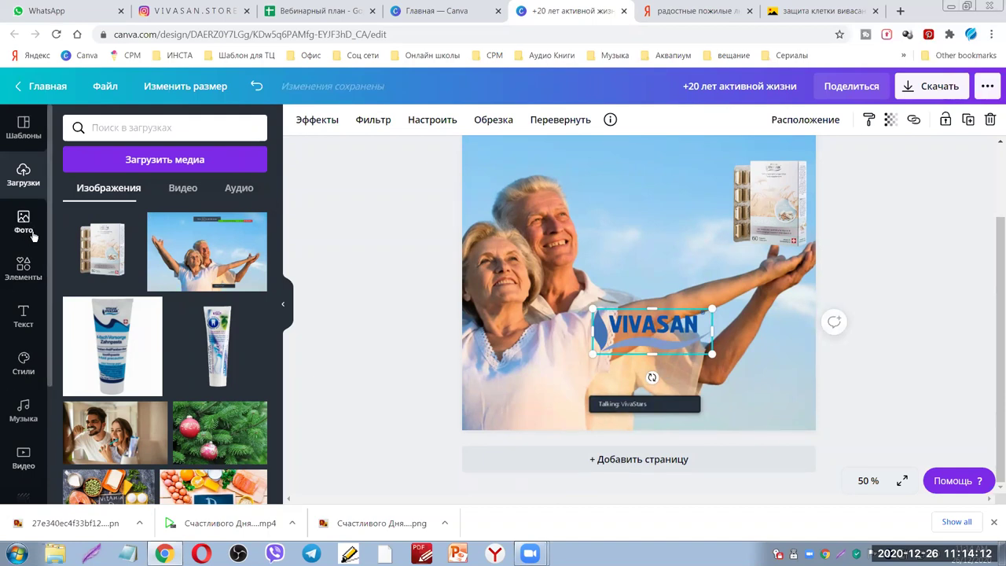
# Add a plain square shape to the design and fill it with white
pyautogui.click(18, 271)
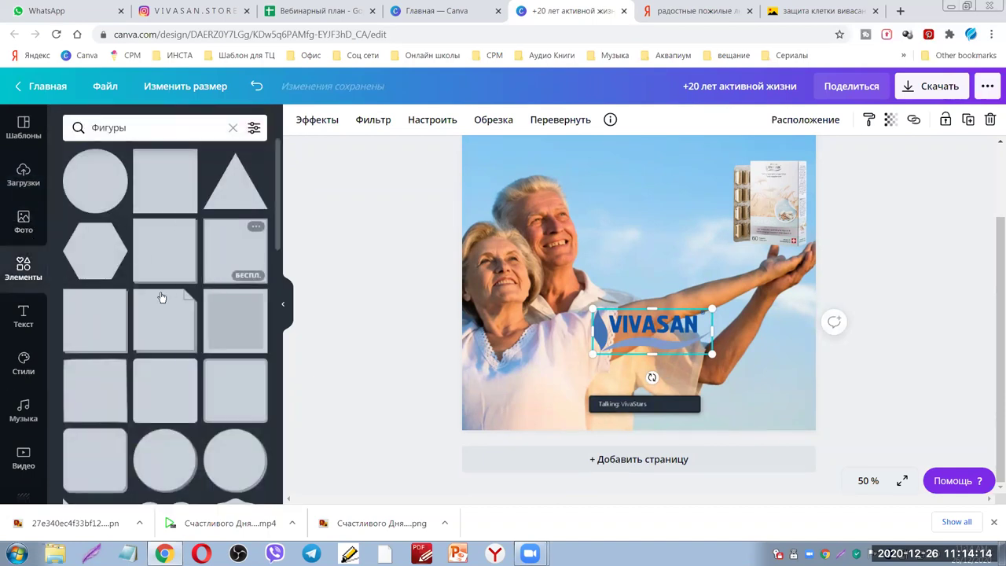
pyautogui.click(161, 191)
pyautogui.click(297, 122)
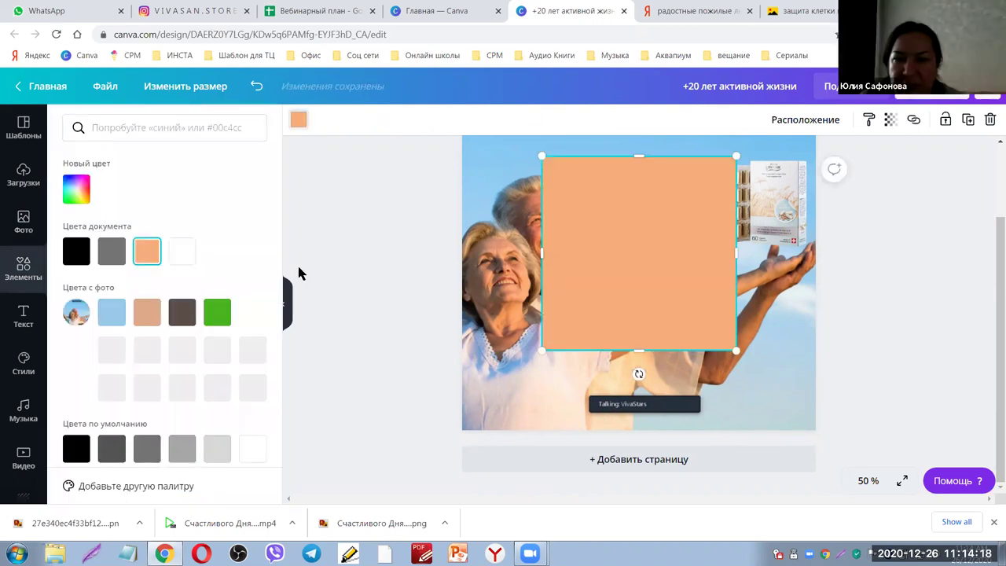
pyautogui.click(181, 251)
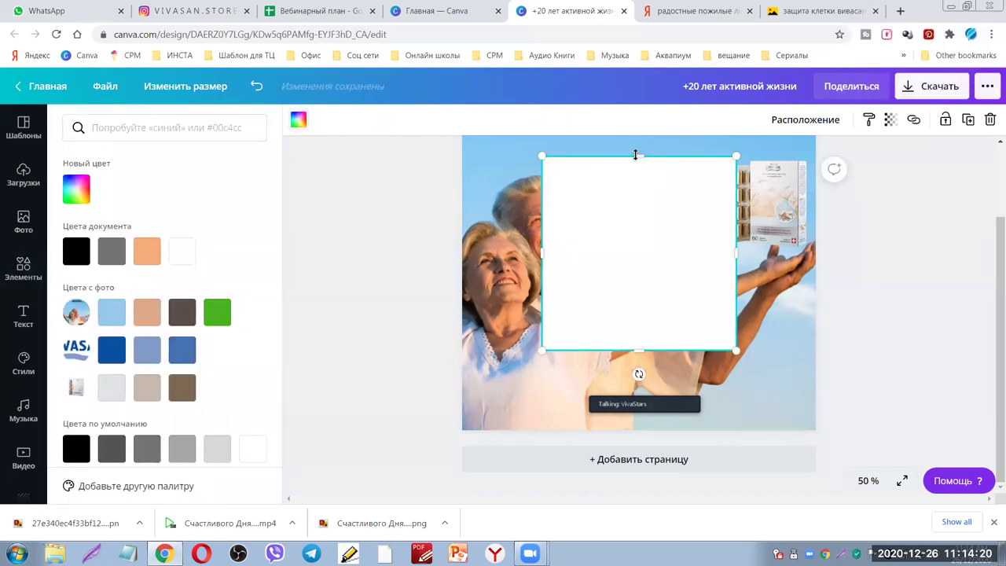
# Reduce the white square to a narrow horizontal strip and cover the dark "Talking: VivaStars" label with it
pyautogui.moveTo(628, 188); pyautogui.dragTo(620, 311)
pyautogui.moveTo(620, 314); pyautogui.dragTo(622, 318)
pyautogui.moveTo(699, 336); pyautogui.dragTo(651, 404)
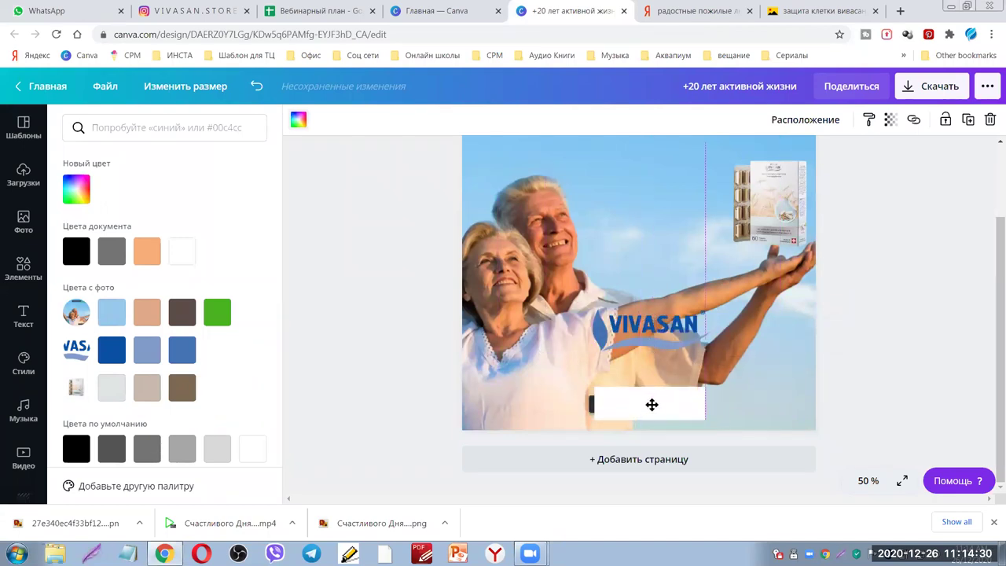
pyautogui.moveTo(590, 402); pyautogui.dragTo(634, 409)
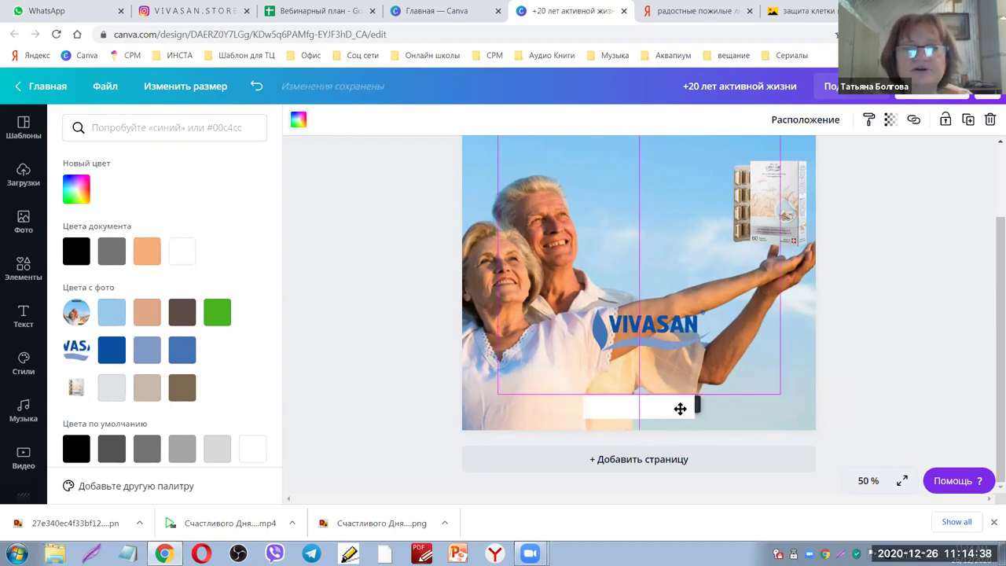
pyautogui.moveTo(700, 407); pyautogui.dragTo(709, 407)
# Move the VIVASAN logo onto the white strip, bring it forward and shrink it to fit the strip's width
pyautogui.moveTo(660, 333); pyautogui.dragTo(656, 377)
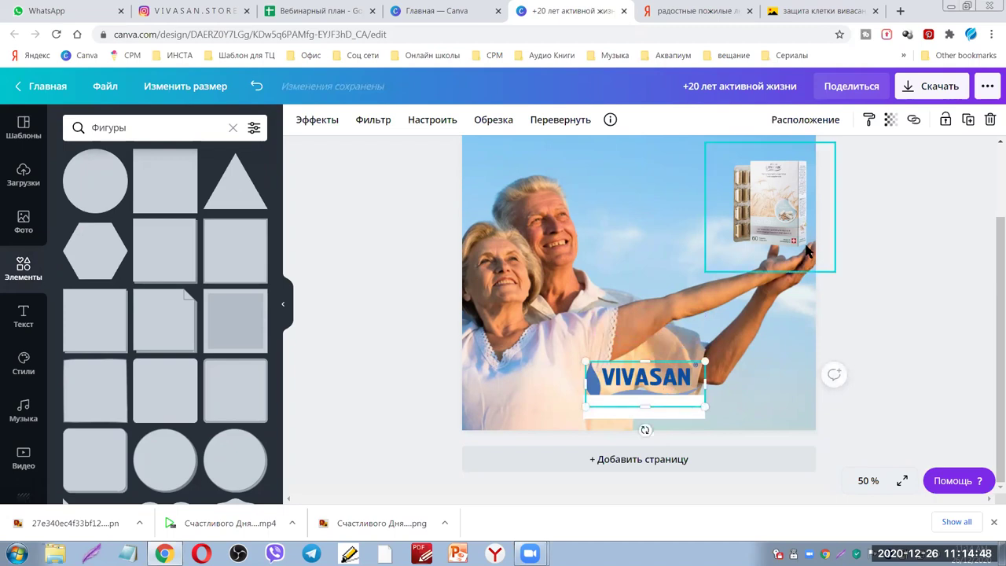
pyautogui.click(807, 119)
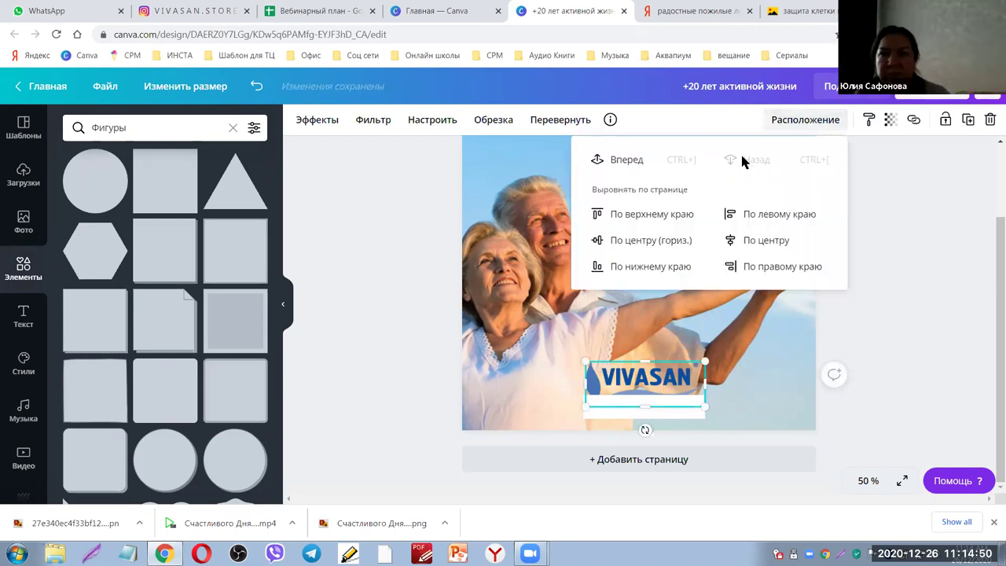
pyautogui.click(617, 160)
pyautogui.click(646, 398)
pyautogui.moveTo(646, 398); pyautogui.dragTo(664, 408)
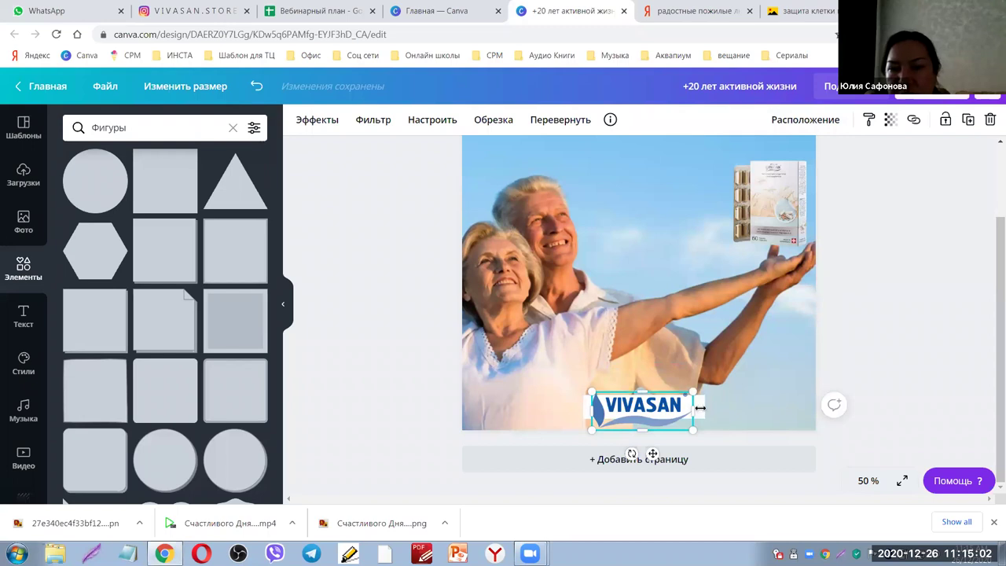
# Resize the white strip to 360 × 108 so it reaches the page's lower edge, and place the VIVASAN logo on it
pyautogui.click(702, 407)
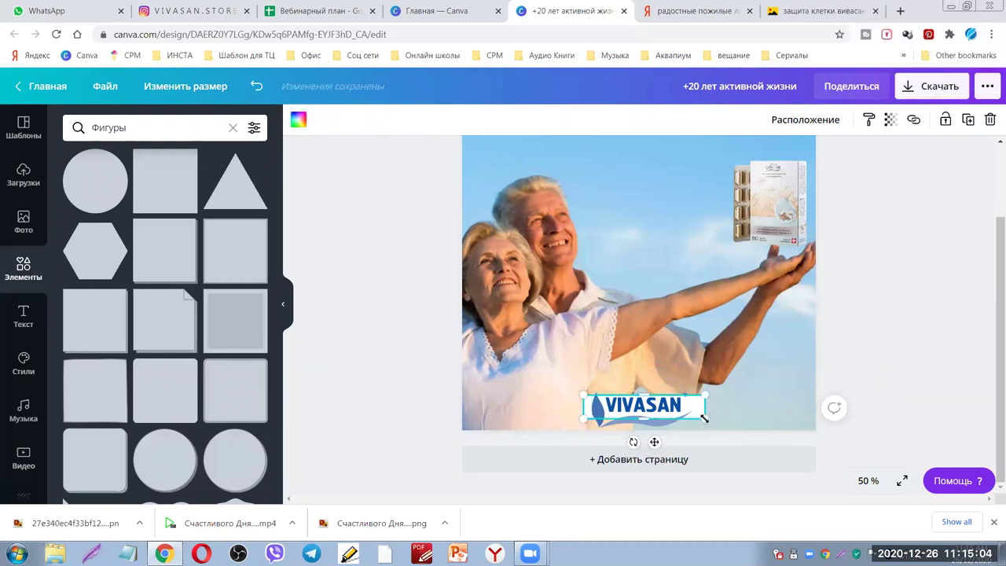
pyautogui.moveTo(702, 424); pyautogui.dragTo(696, 428)
pyautogui.click(658, 393)
pyautogui.moveTo(659, 393); pyautogui.dragTo(654, 319)
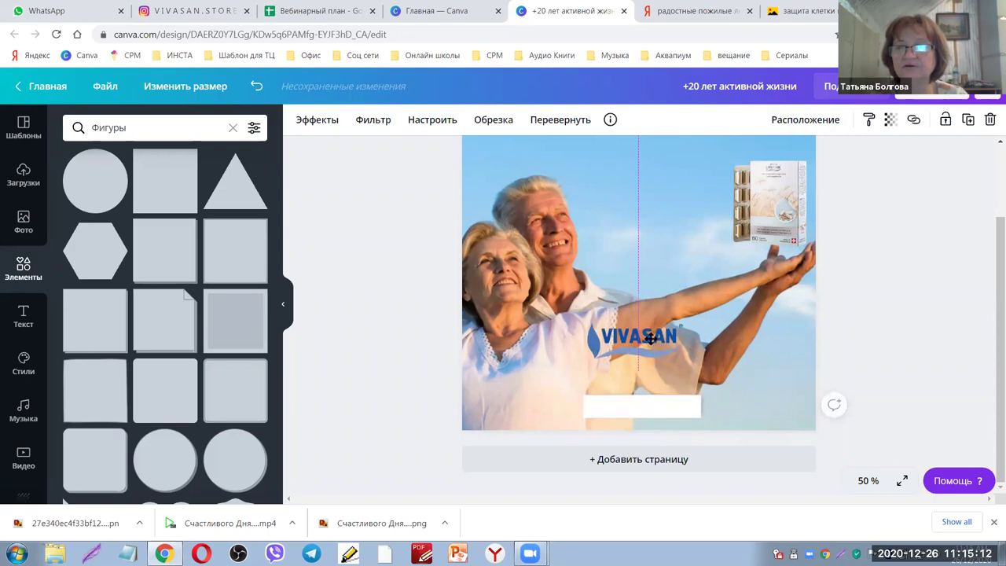
pyautogui.click(644, 404)
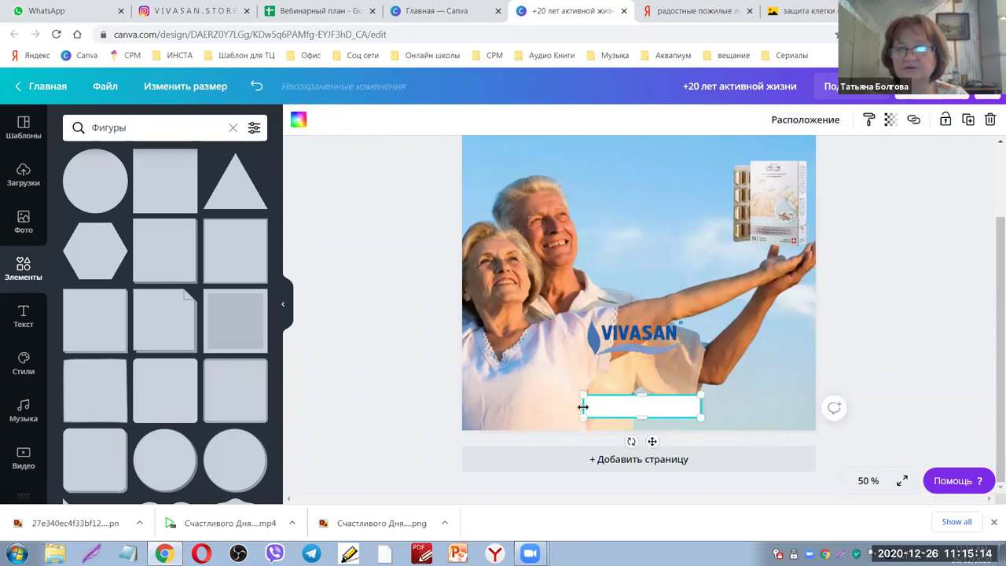
pyautogui.moveTo(641, 424); pyautogui.dragTo(656, 385)
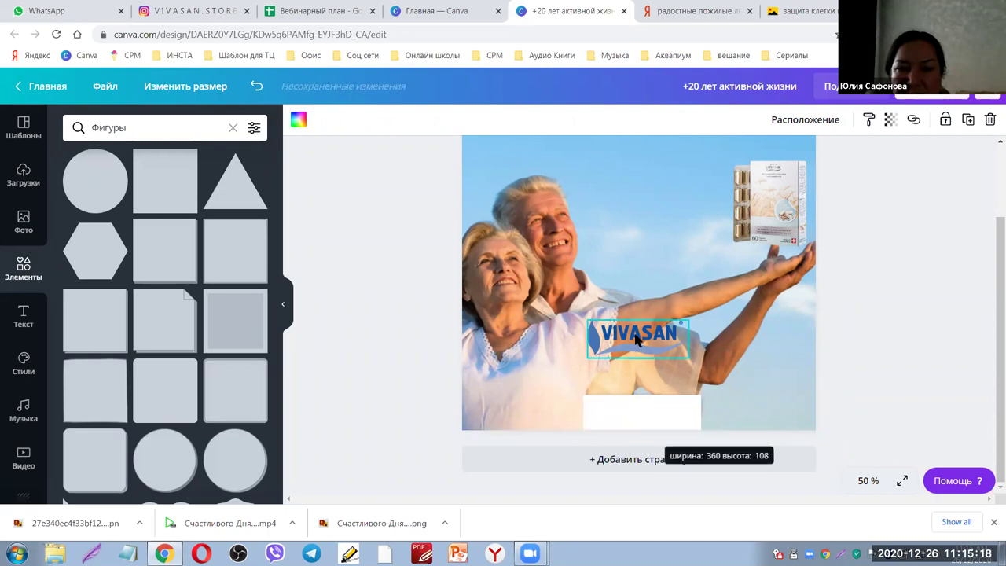
pyautogui.moveTo(631, 331); pyautogui.dragTo(639, 408)
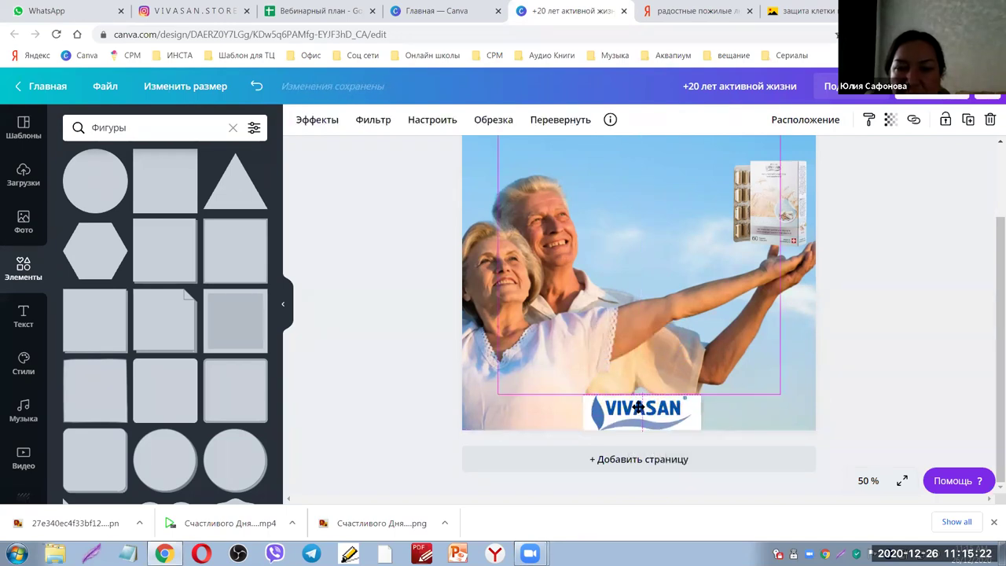
pyautogui.moveTo(639, 408); pyautogui.dragTo(638, 408)
pyautogui.click(879, 370)
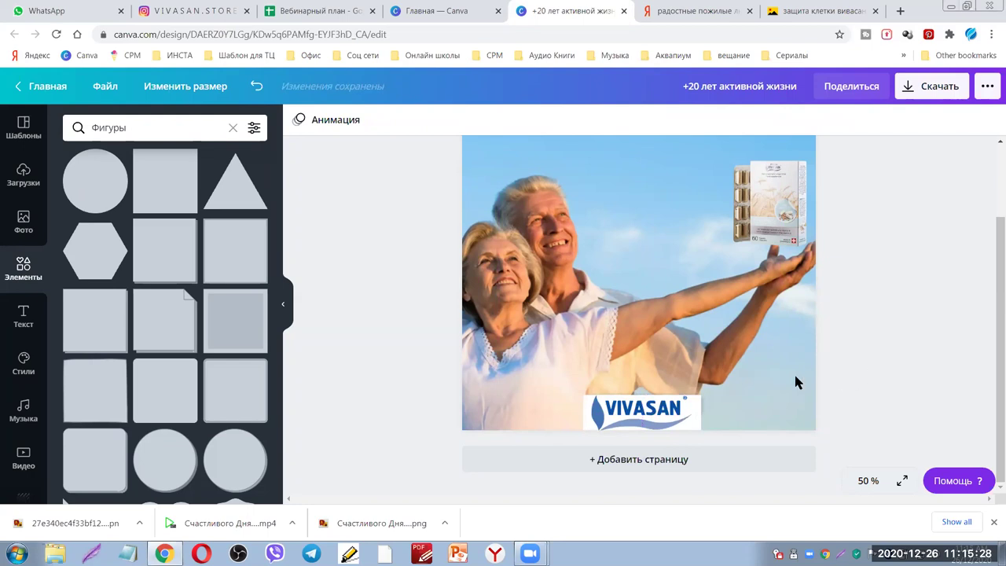
# Recolour the strip behind the logo with the light blue taken from the couple photo's colours
pyautogui.click(694, 409)
pyautogui.click(298, 122)
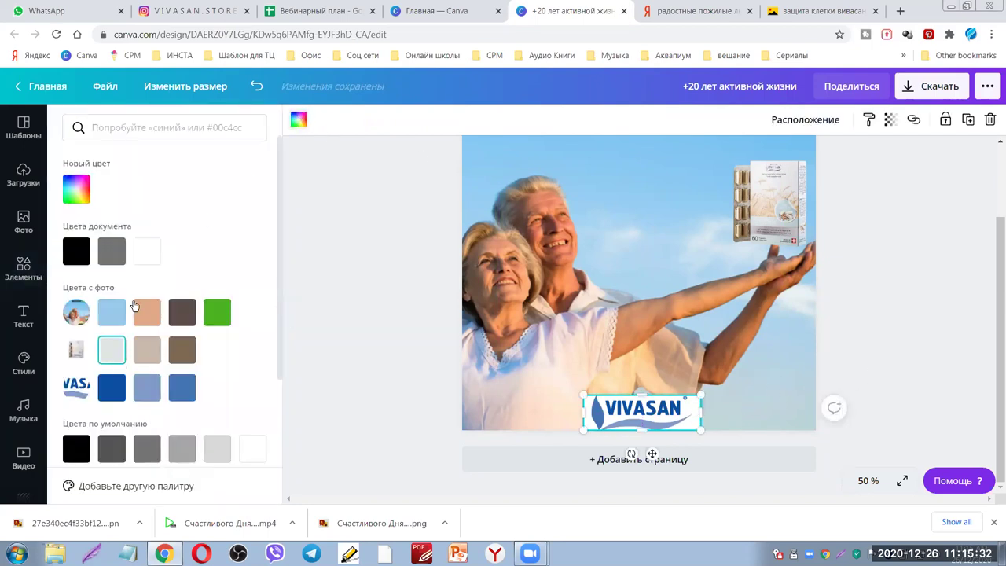
pyautogui.scroll(-2, 165, 322)
pyautogui.click(181, 401)
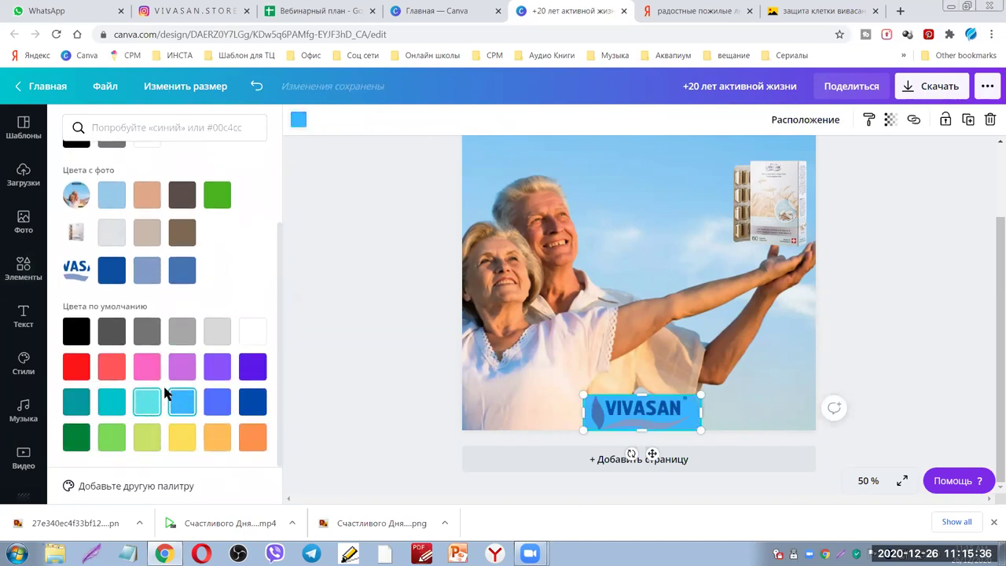
pyautogui.click(105, 197)
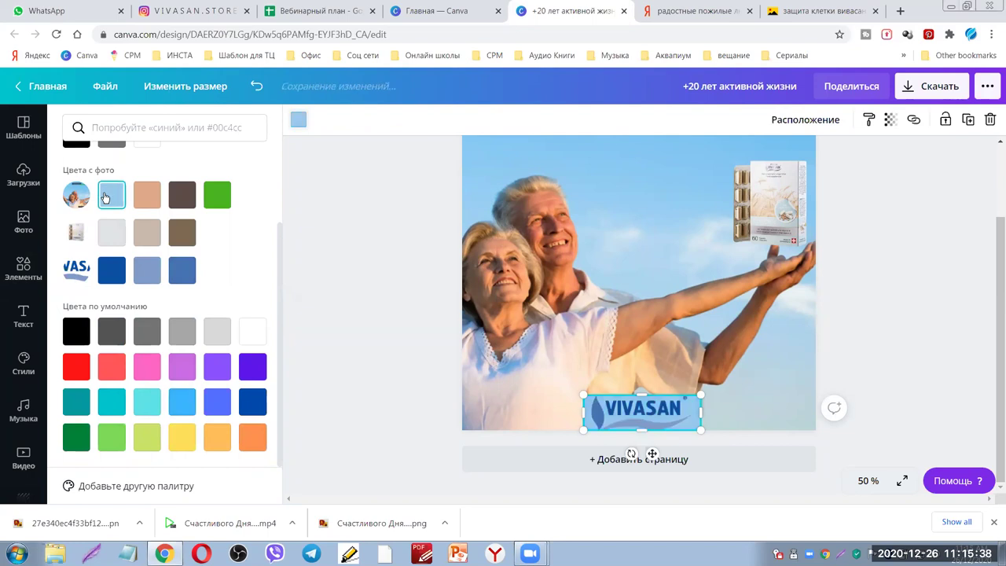
pyautogui.press('Escape')
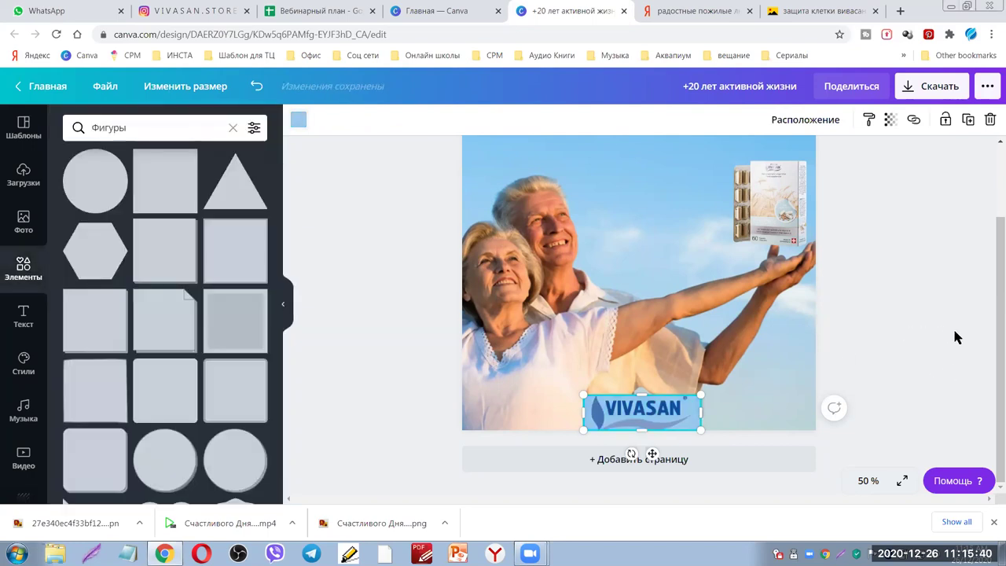
# Nudge the Cell Care box slightly inward from the page edge, keeping it above the outstretched hands
pyautogui.scroll(3, 964, 344)
pyautogui.scroll(-2, 961, 346)
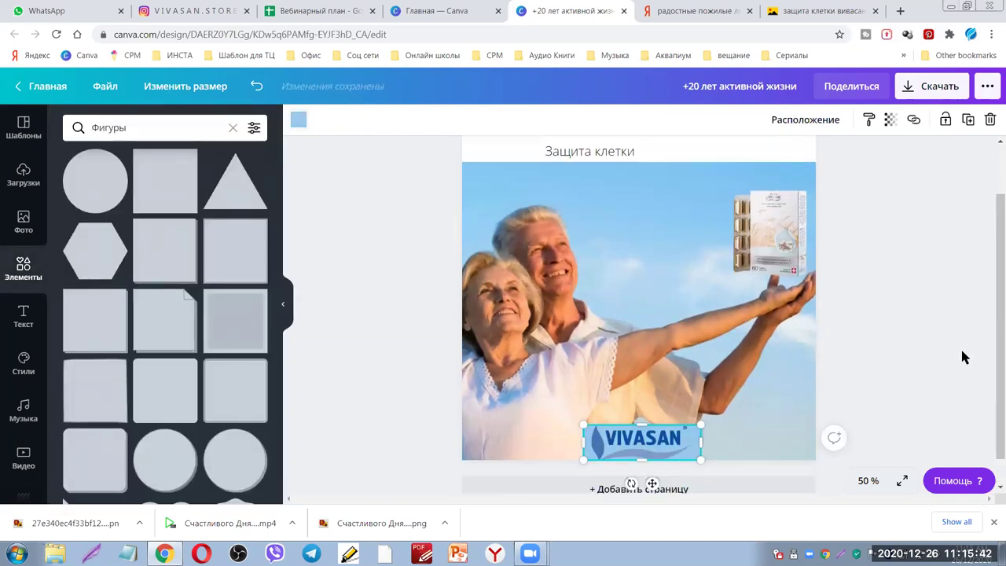
pyautogui.scroll(2, 961, 348)
pyautogui.scroll(-2, 960, 348)
pyautogui.click(794, 245)
pyautogui.moveTo(782, 238)
pyautogui.mouseDown()
pyautogui.moveTo(792, 250)
pyautogui.moveTo(781, 241)
pyautogui.mouseUp()
pyautogui.moveTo(902, 250); pyautogui.dragTo(901, 250)
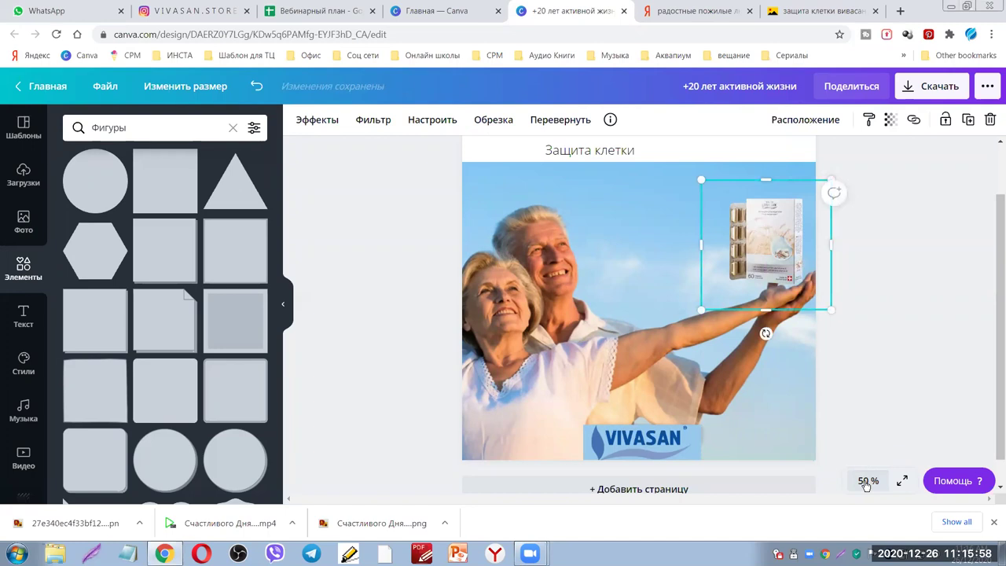
# Erase the word "Защита" from the subtitle beneath the heading
pyautogui.click(867, 481)
pyautogui.click(855, 356)
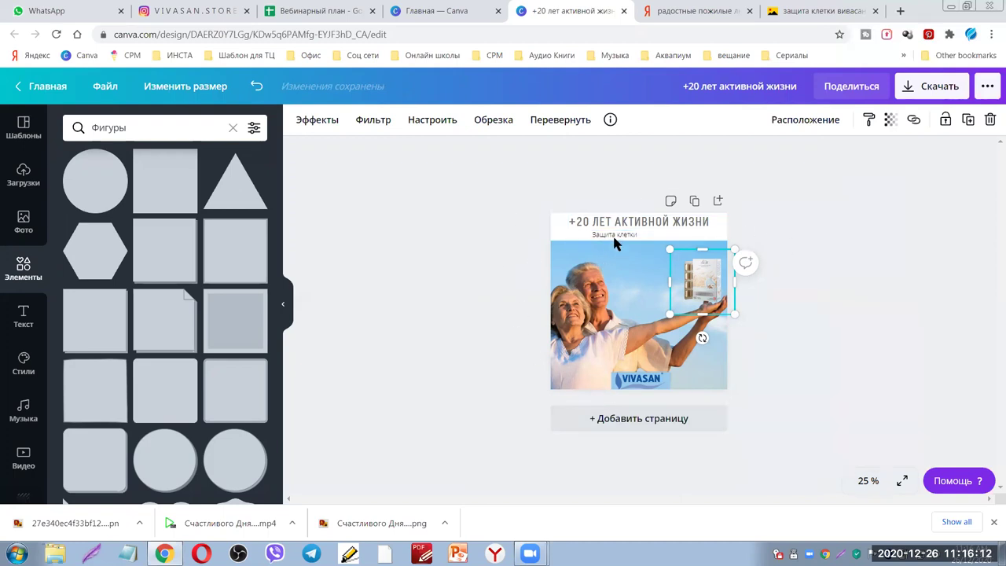
pyautogui.click(869, 344)
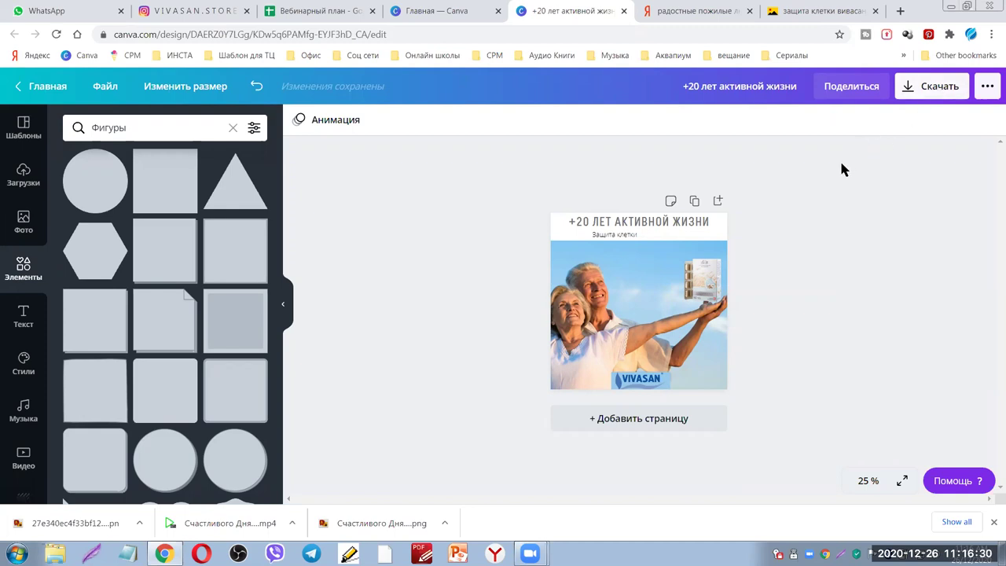
pyautogui.click(616, 233)
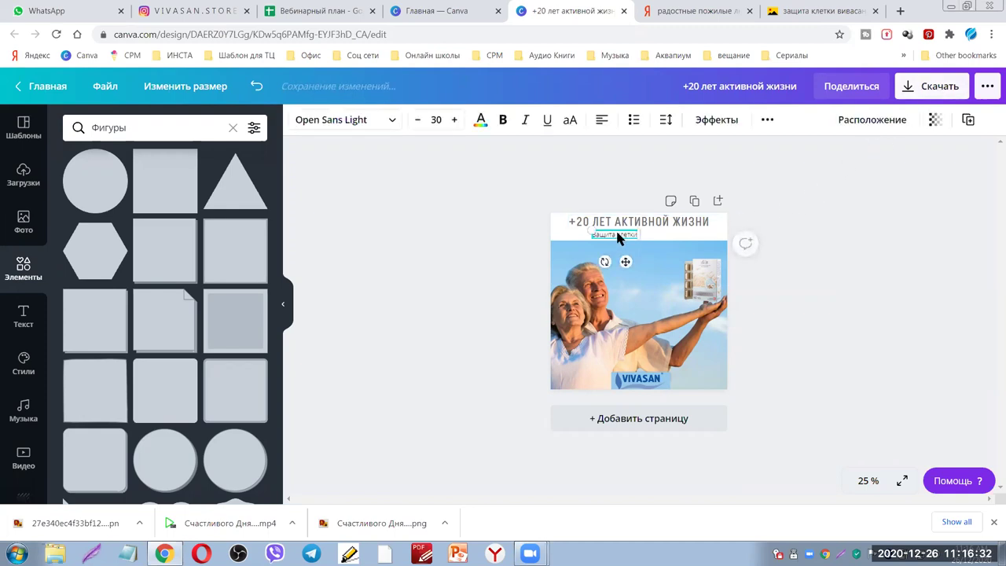
pyautogui.click(868, 480)
pyautogui.click(847, 301)
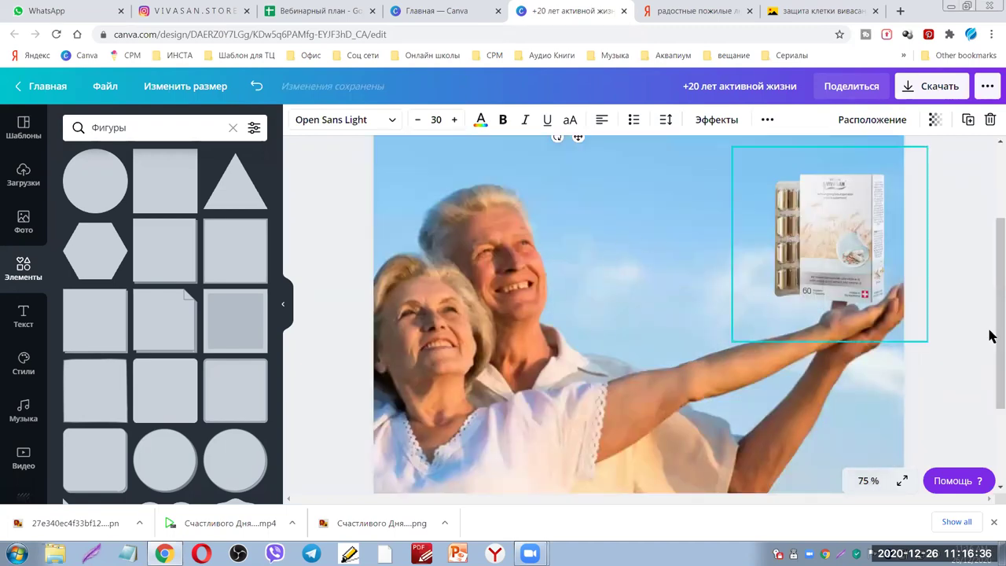
pyautogui.scroll(2, 766, 291)
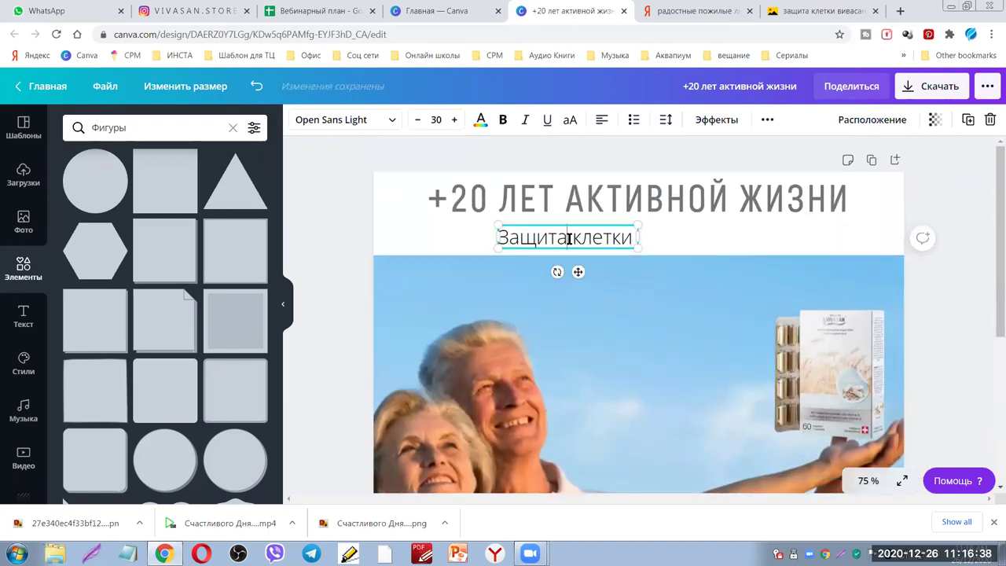
pyautogui.press('BackSpace')
pyautogui.press('BackSpace')
pyautogui.press('BackSpace')
pyautogui.press('BackSpace')
pyautogui.press('BackSpace')
pyautogui.press('BackSpace')
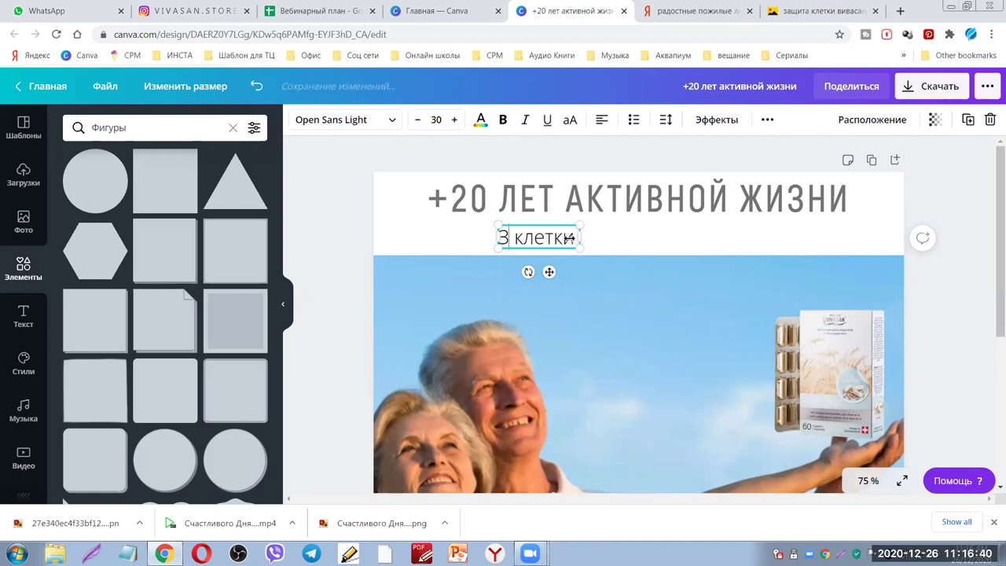
pyautogui.write('Pf,jnf')
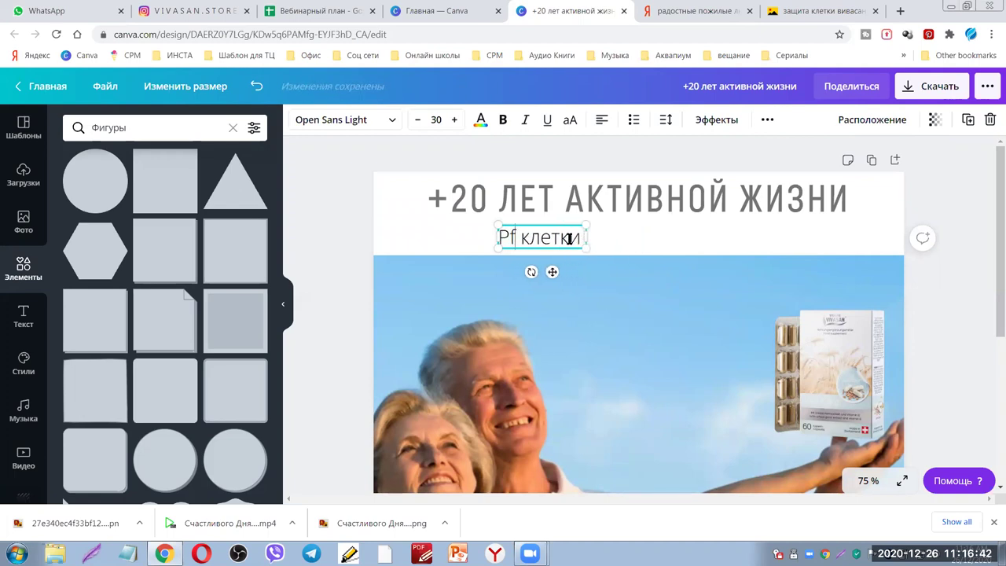
pyautogui.write(' j')
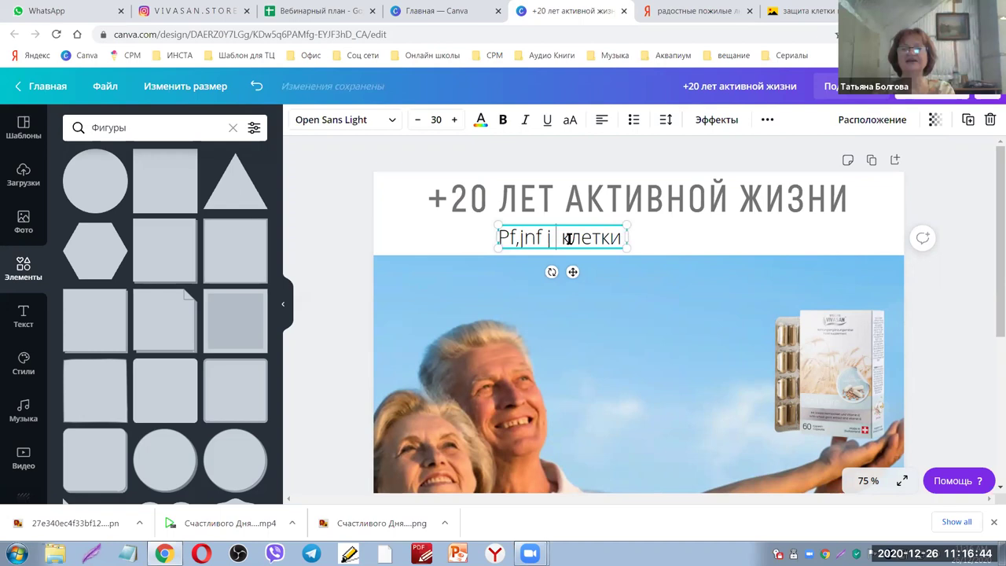
pyautogui.press('BackSpace')
pyautogui.press('BackSpace')
pyautogui.press('BackSpace')
pyautogui.press('BackSpace')
pyautogui.press('BackSpace')
pyautogui.press('BackSpace')
pyautogui.press('BackSpace')
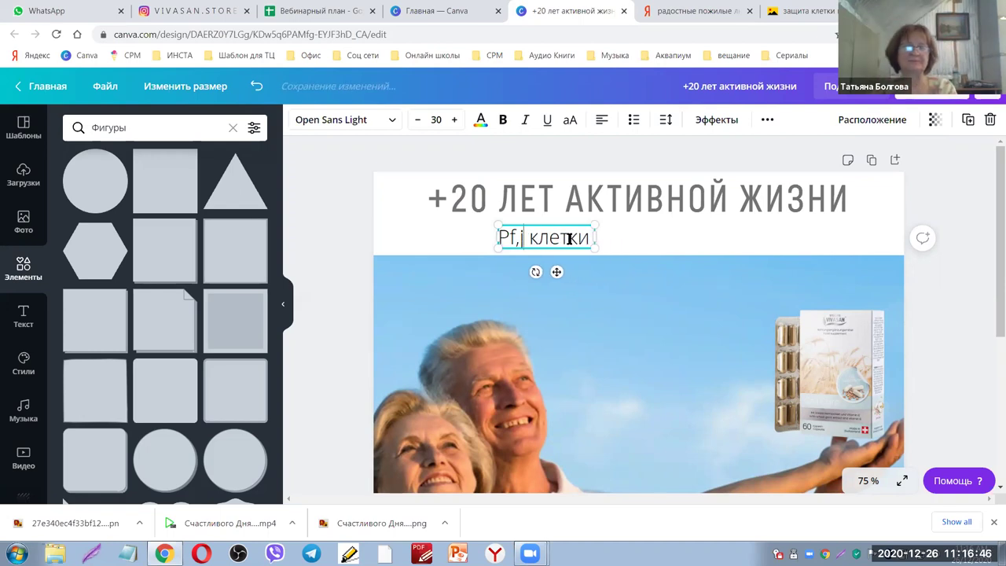
pyautogui.press('BackSpace')
# Reword the subtitle to read "Забота о клетке"
pyautogui.write('Забота о')
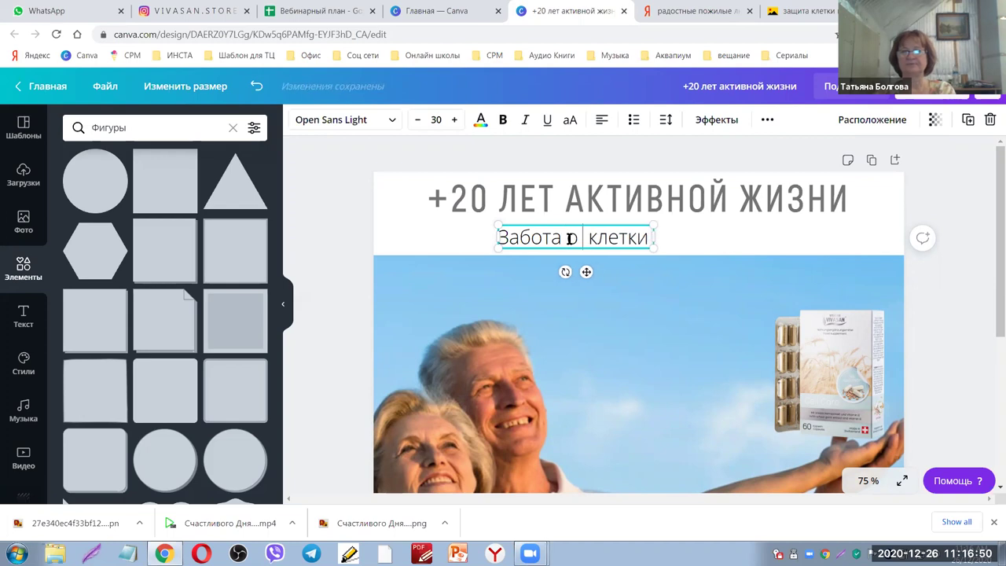
pyautogui.click(647, 239)
pyautogui.press('BackSpace')
pyautogui.write('е')
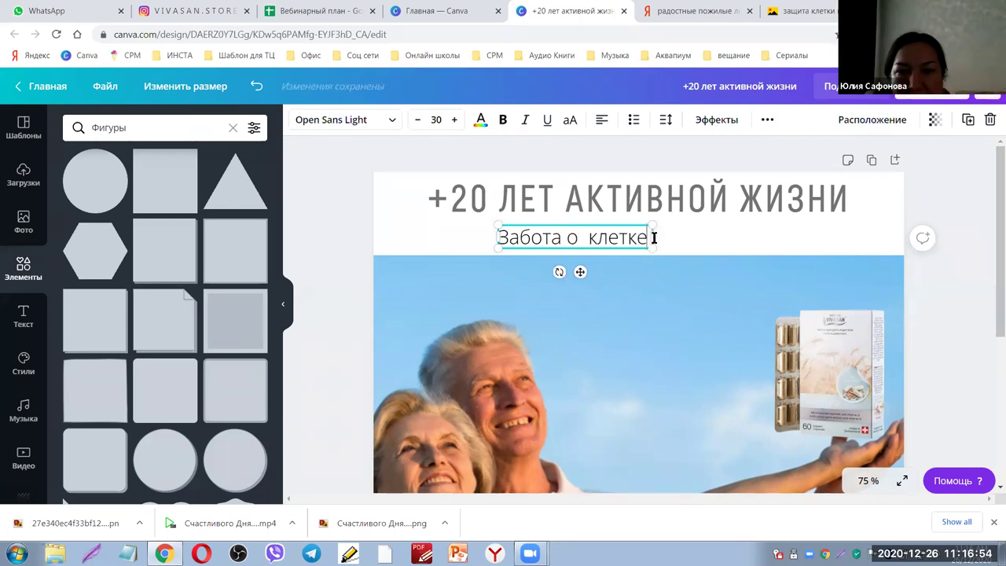
pyautogui.click(958, 303)
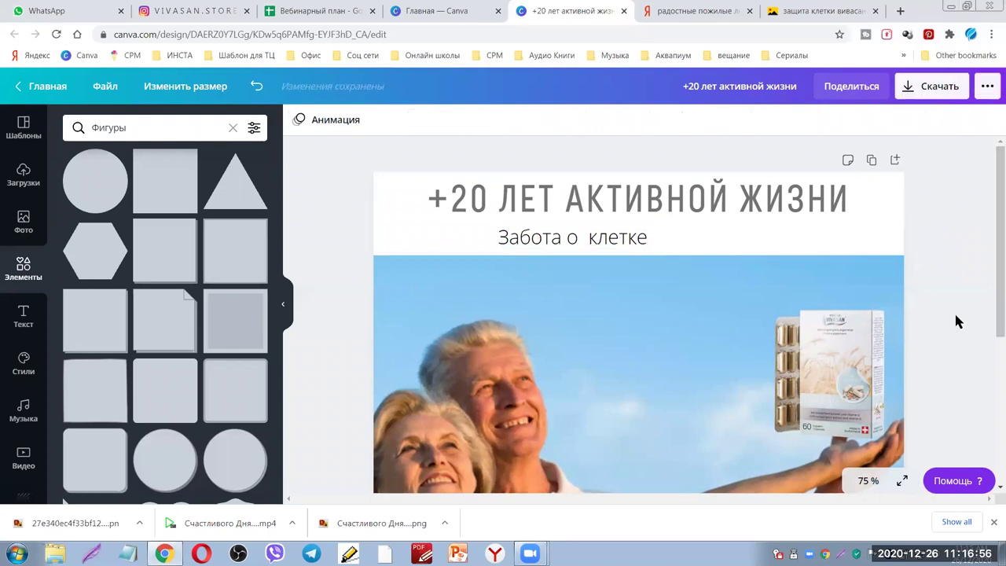
# Extend the white header block downward and reposition the heading and centred subtitle lower within it
pyautogui.click(838, 246)
pyautogui.moveTo(639, 266); pyautogui.dragTo(637, 276)
pyautogui.click(597, 246)
pyautogui.moveTo(596, 246); pyautogui.dragTo(672, 257)
pyautogui.click(715, 205)
pyautogui.moveTo(712, 210); pyautogui.dragTo(715, 220)
pyautogui.click(989, 250)
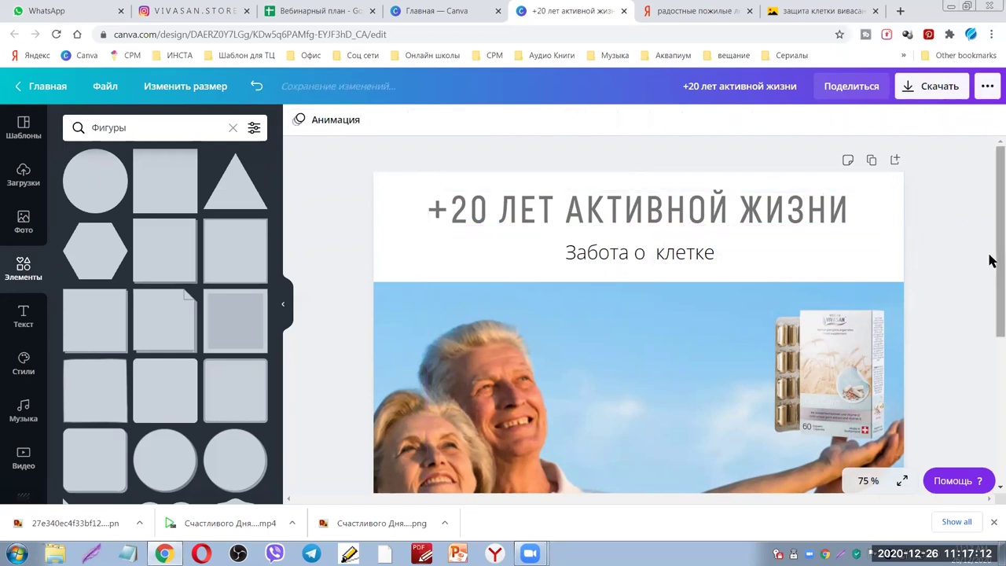
# Review the whole post from header to logo, both zoomed out and in full-screen view
pyautogui.scroll(-1, 990, 259)
pyautogui.scroll(1, 990, 267)
pyautogui.scroll(-3, 978, 330)
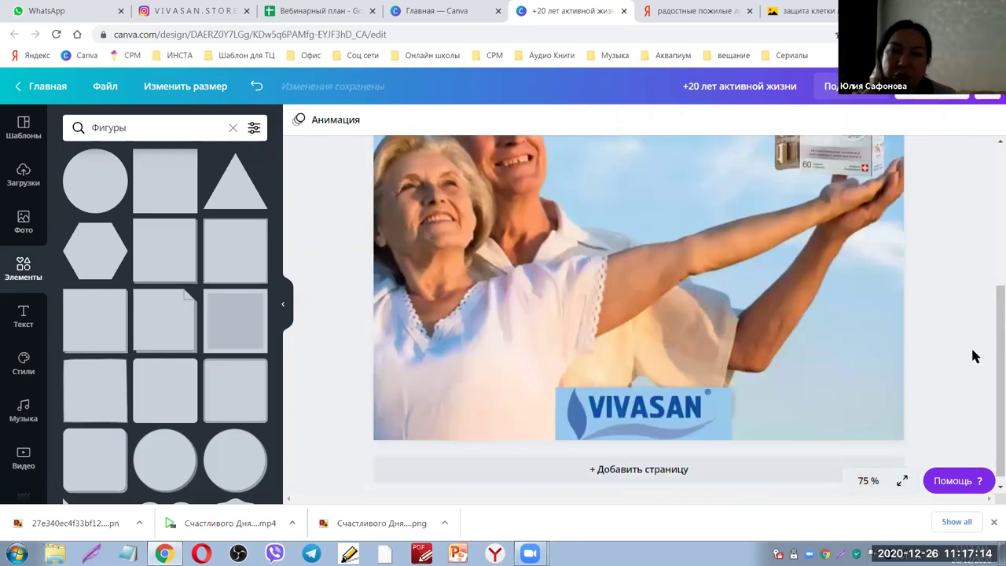
pyautogui.click(868, 481)
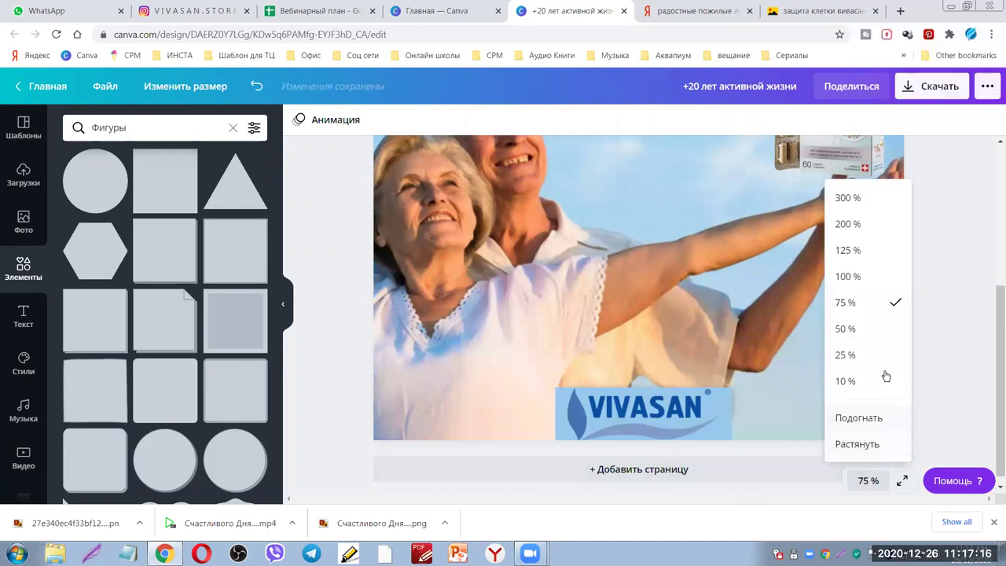
pyautogui.click(856, 381)
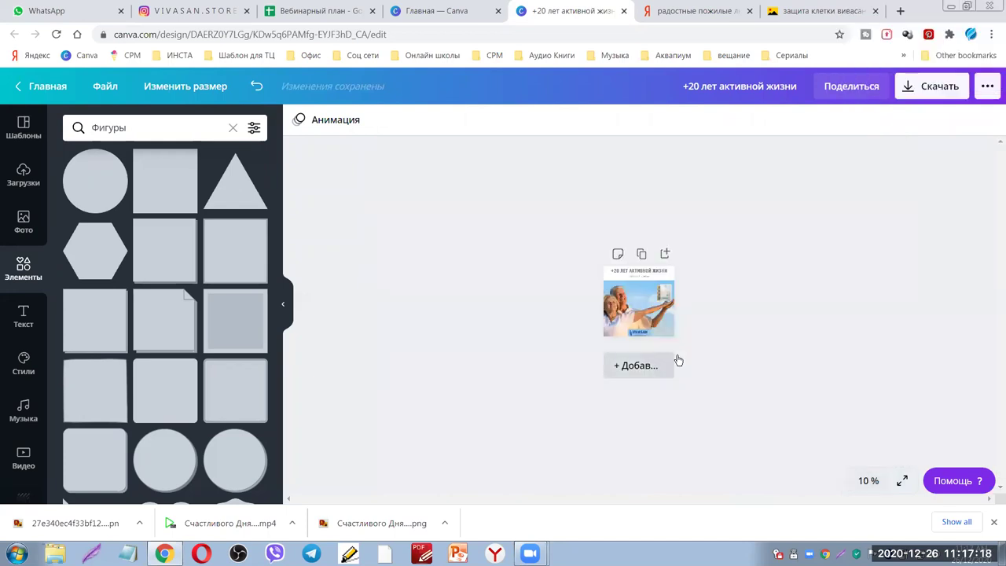
pyautogui.click(901, 482)
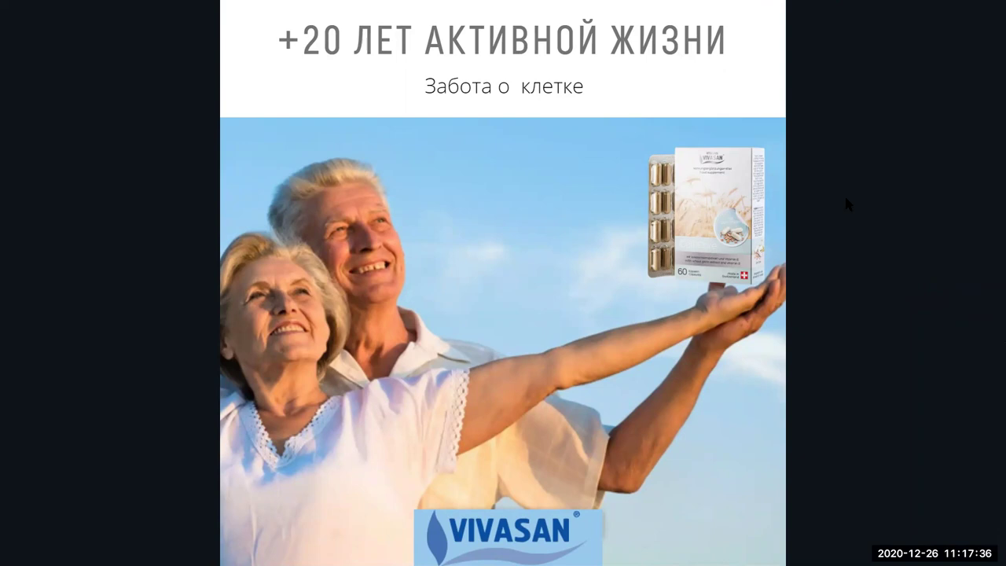
pyautogui.click(722, 76)
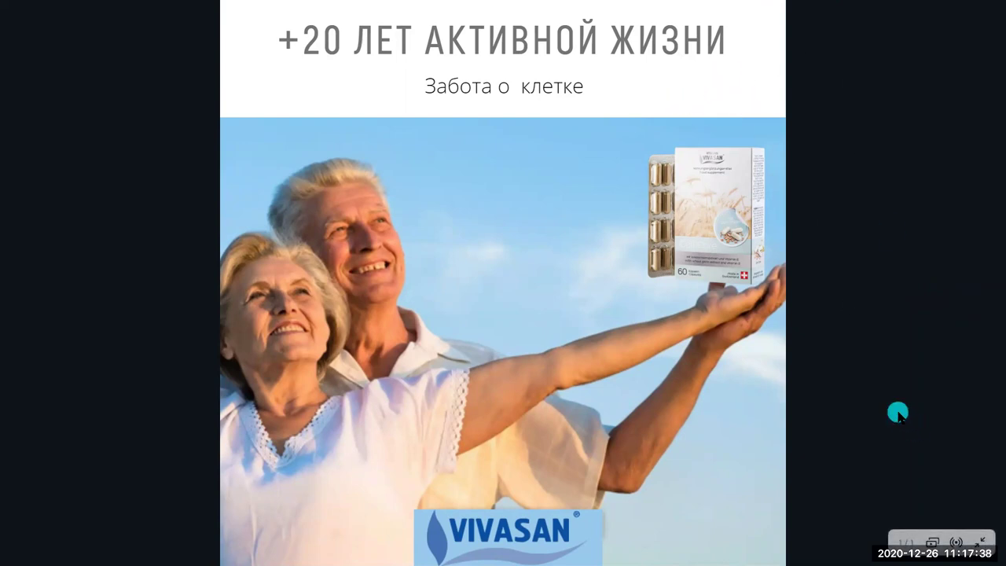
pyautogui.press('Escape')
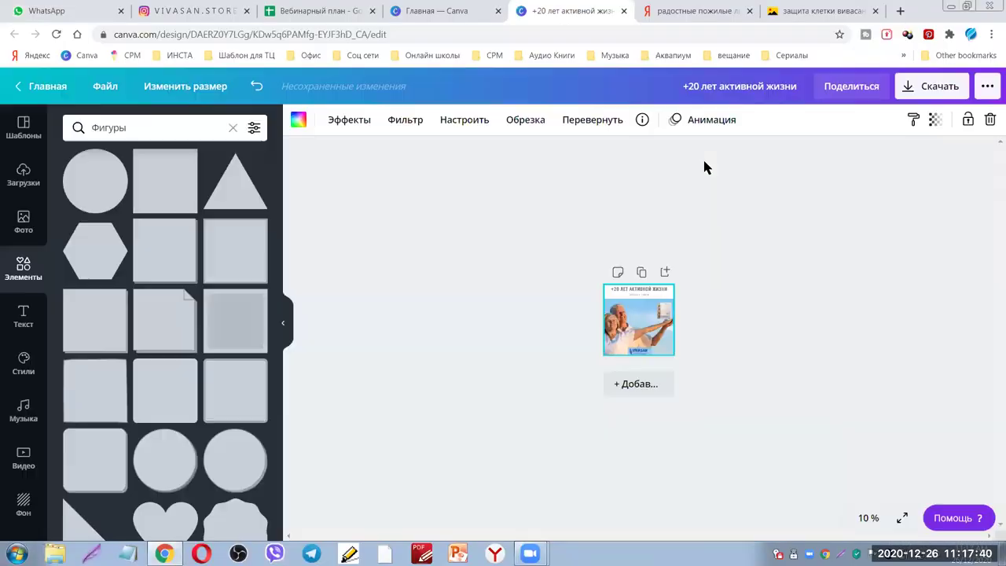
pyautogui.click(703, 165)
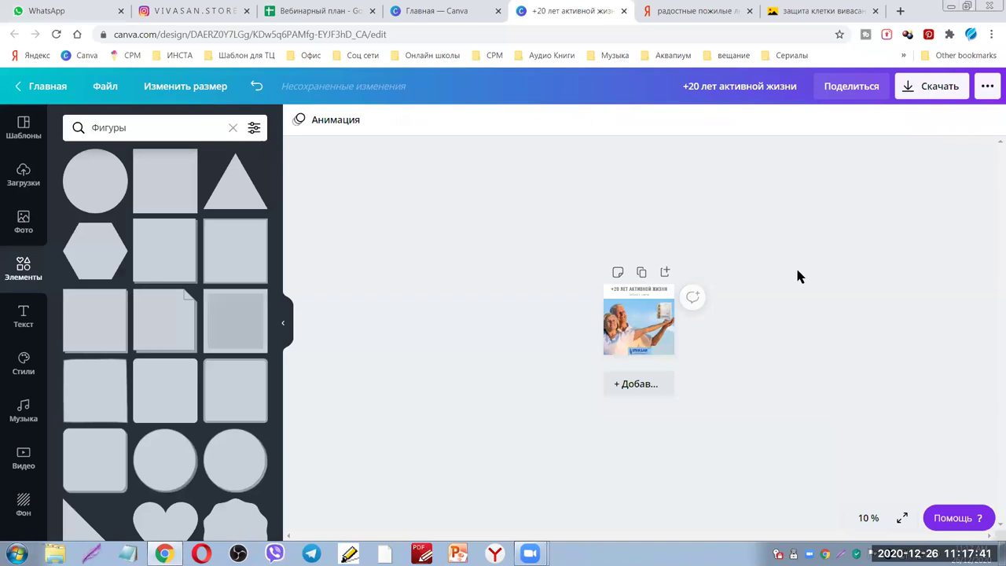
# Delete the white block behind the heading and subtitle
pyautogui.click(867, 520)
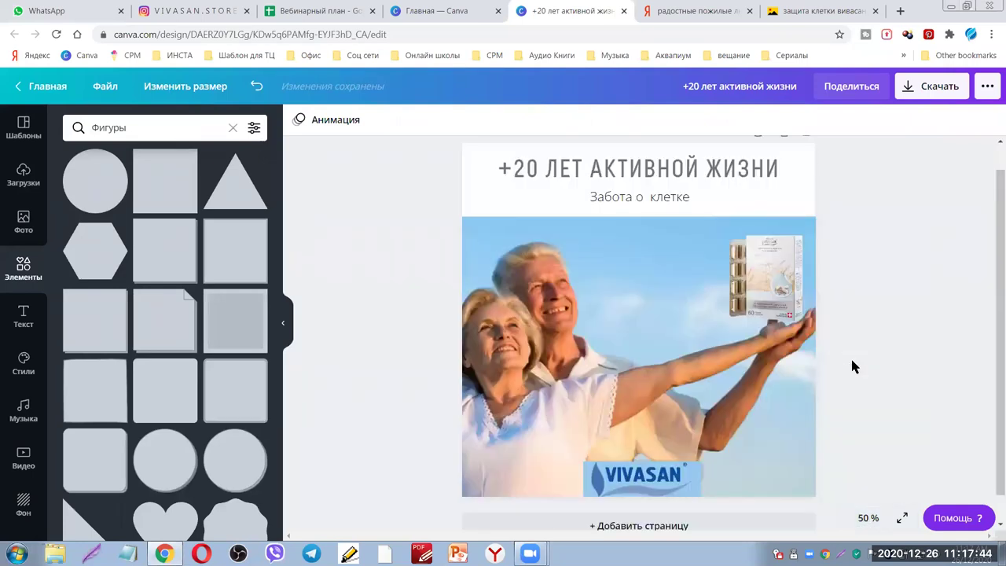
pyautogui.click(777, 196)
pyautogui.press('Delete')
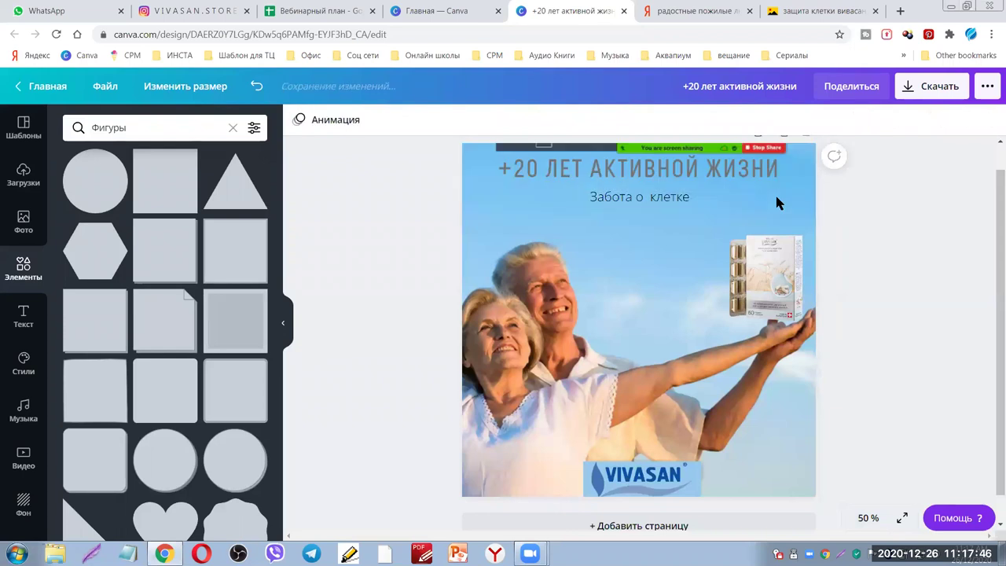
# Recolour the "+20 лет активной жизни" heading and the "Забота о клетке" subtitle white
pyautogui.click(645, 168)
pyautogui.click(481, 126)
pyautogui.click(182, 250)
pyautogui.doubleClick(617, 198)
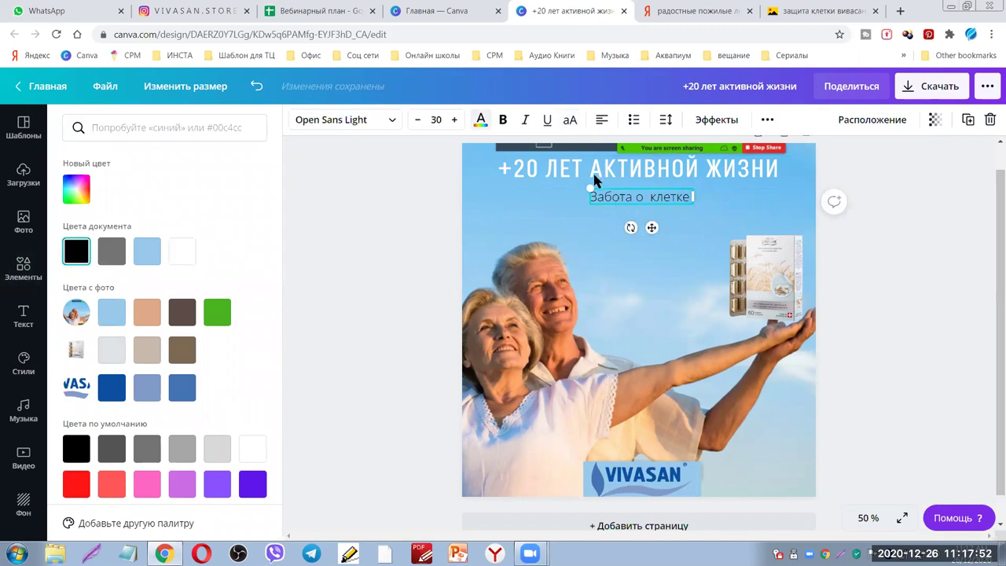
pyautogui.click(482, 122)
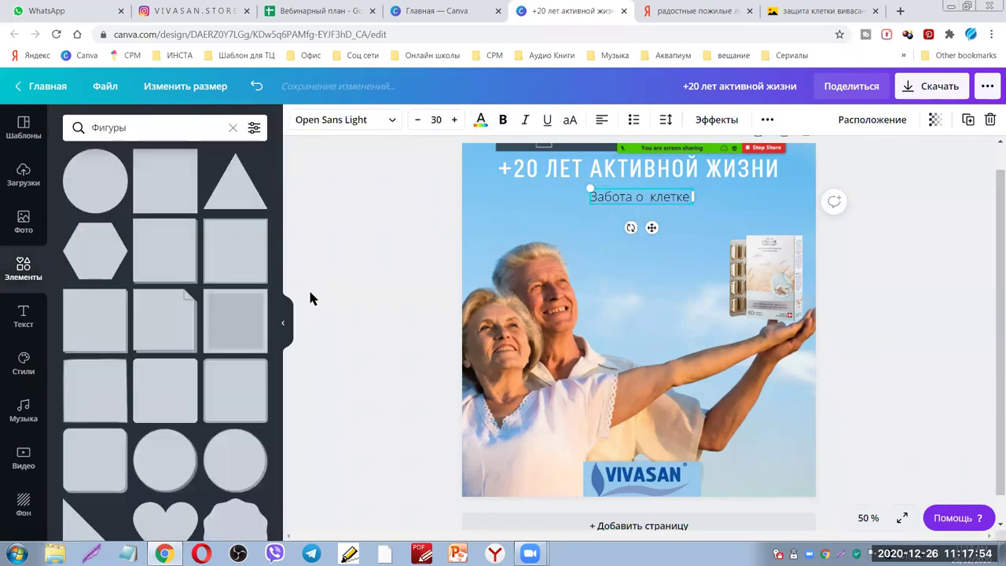
pyautogui.click(479, 124)
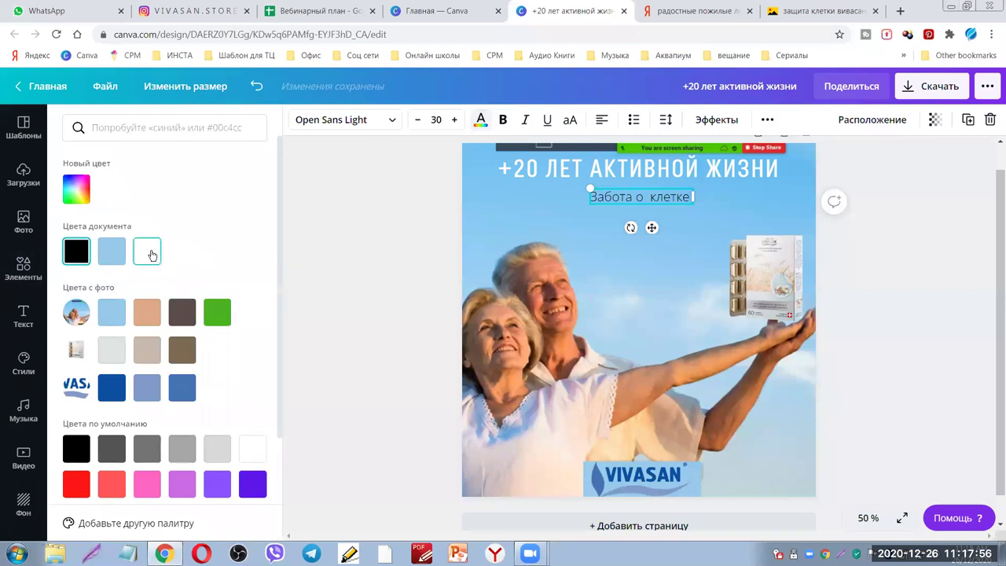
# Move the white heading and the subtitle slightly down on the sky
pyautogui.click(668, 167)
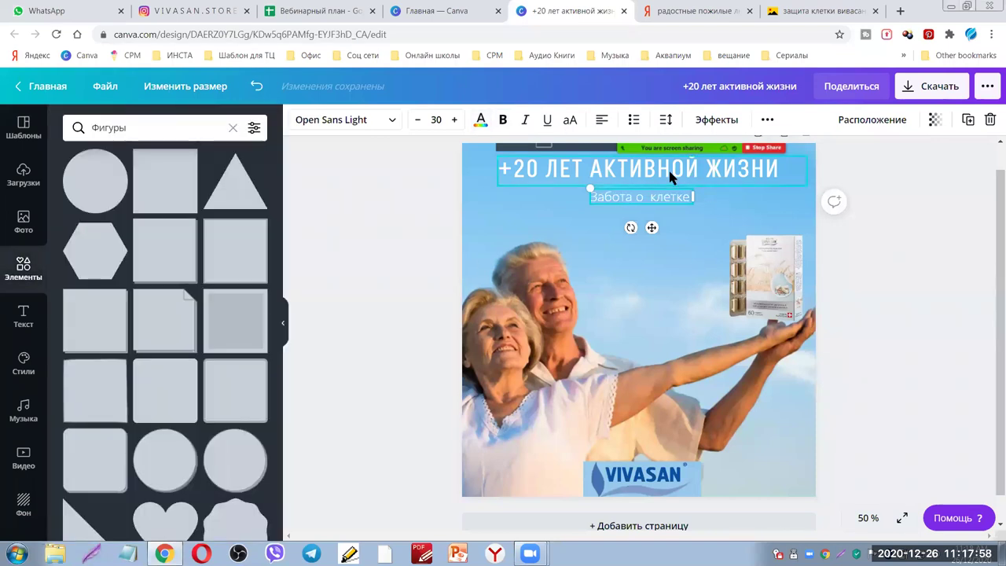
pyautogui.click(668, 167)
pyautogui.moveTo(665, 171); pyautogui.dragTo(667, 175)
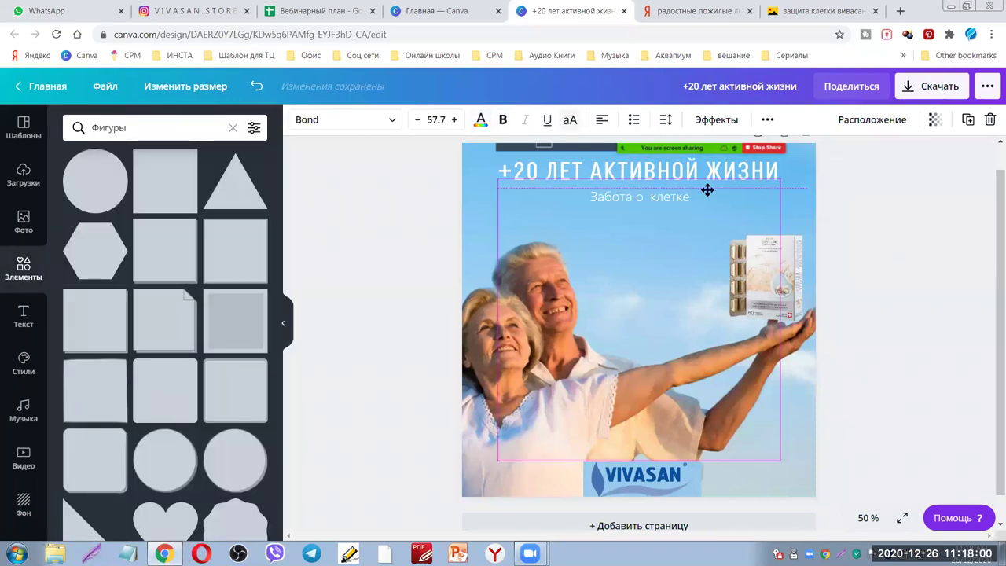
pyautogui.click(891, 244)
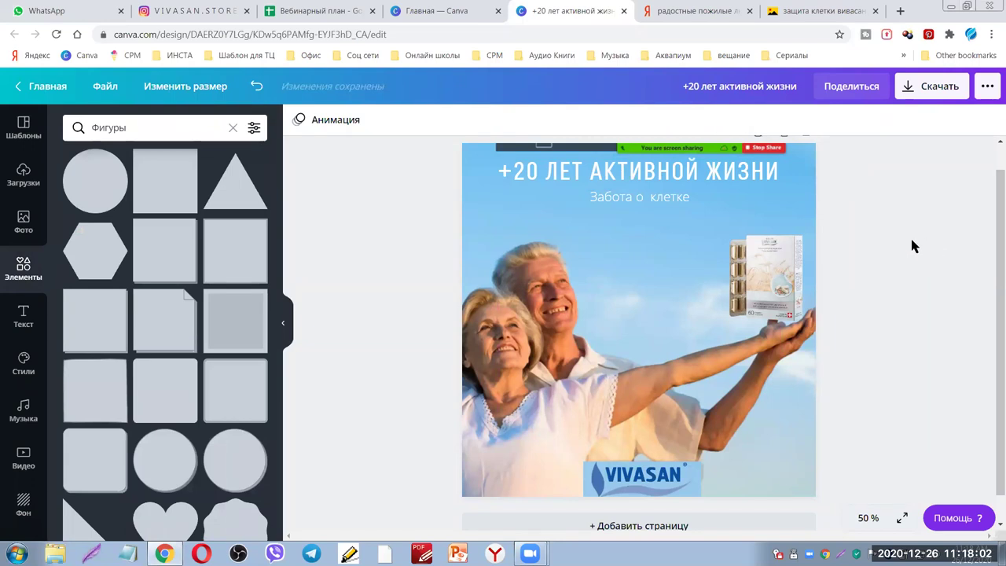
pyautogui.moveTo(646, 195); pyautogui.dragTo(647, 202)
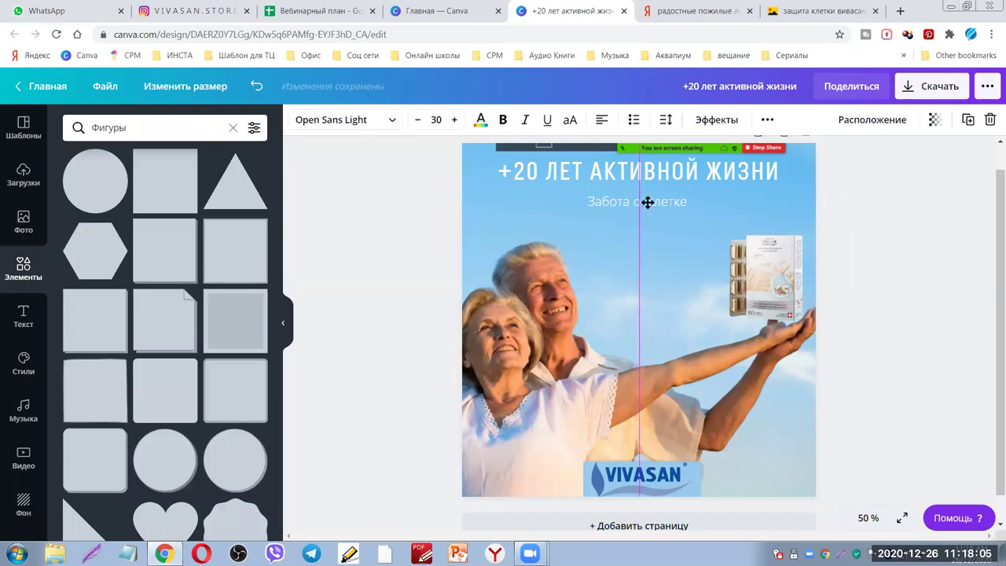
pyautogui.click(926, 250)
pyautogui.scroll(1, 932, 245)
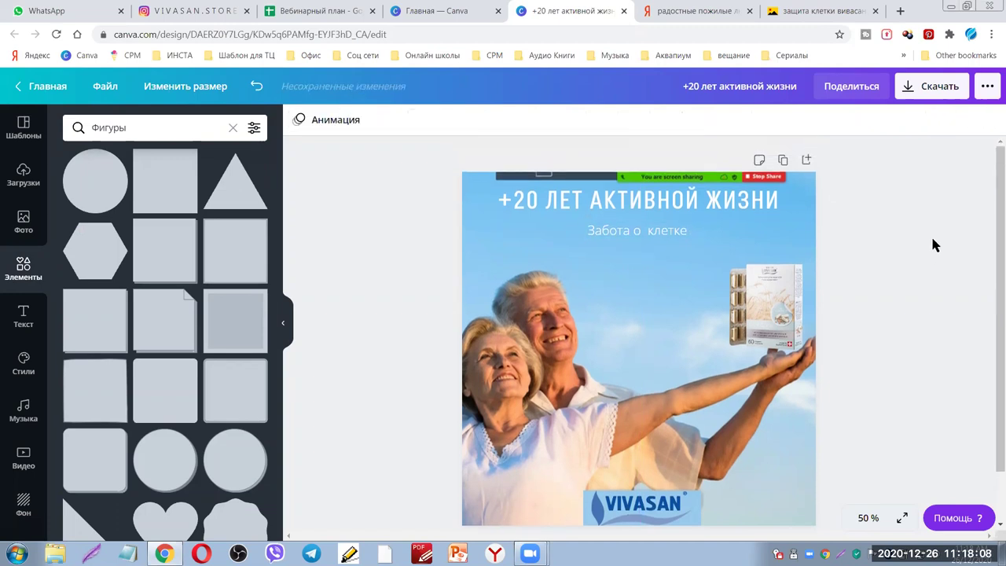
# Tighten the heading's letter spacing to -62
pyautogui.click(705, 202)
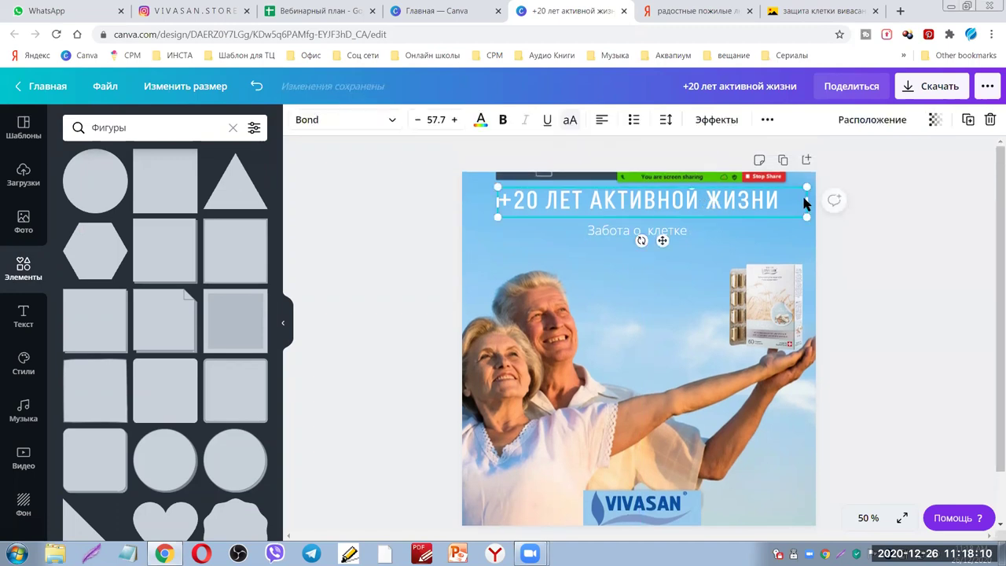
pyautogui.click(665, 124)
pyautogui.moveTo(766, 161); pyautogui.dragTo(760, 162)
pyautogui.click(926, 267)
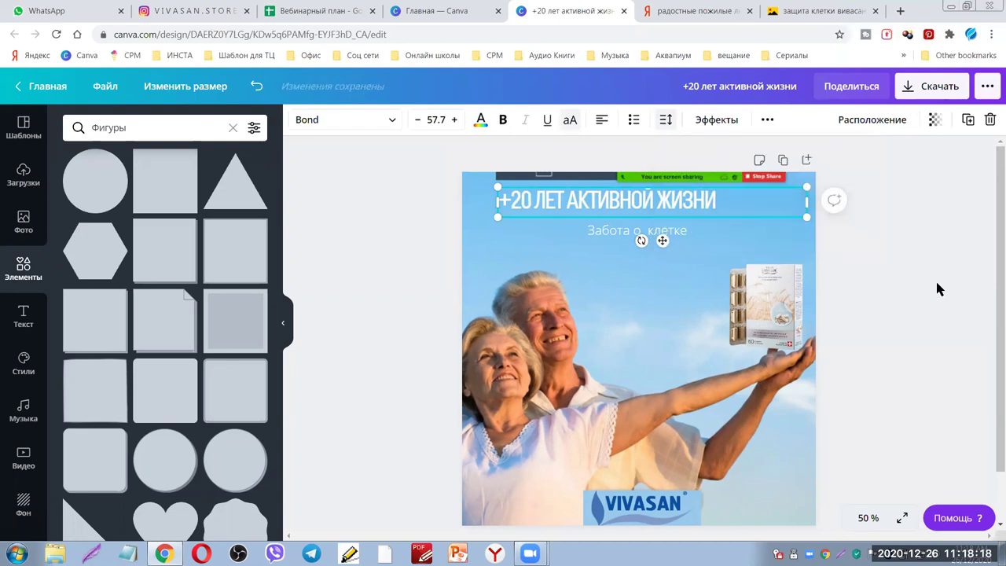
pyautogui.click(933, 278)
# Shift the subtitle under the condensed heading and loosen the heading's letter spacing slightly
pyautogui.moveTo(627, 234)
pyautogui.mouseDown()
pyautogui.moveTo(588, 228)
pyautogui.moveTo(639, 226)
pyautogui.mouseUp()
pyautogui.click(645, 202)
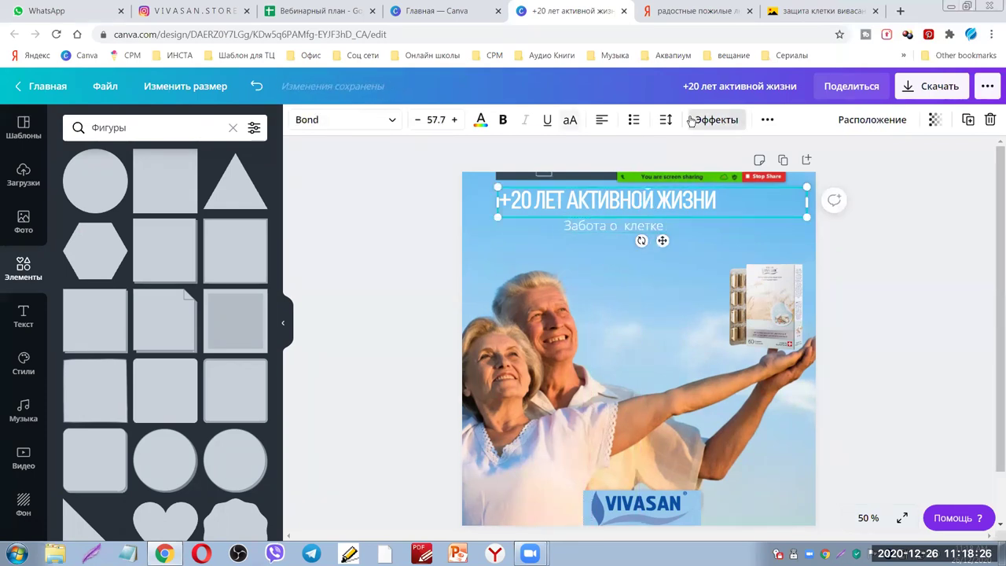
pyautogui.click(665, 121)
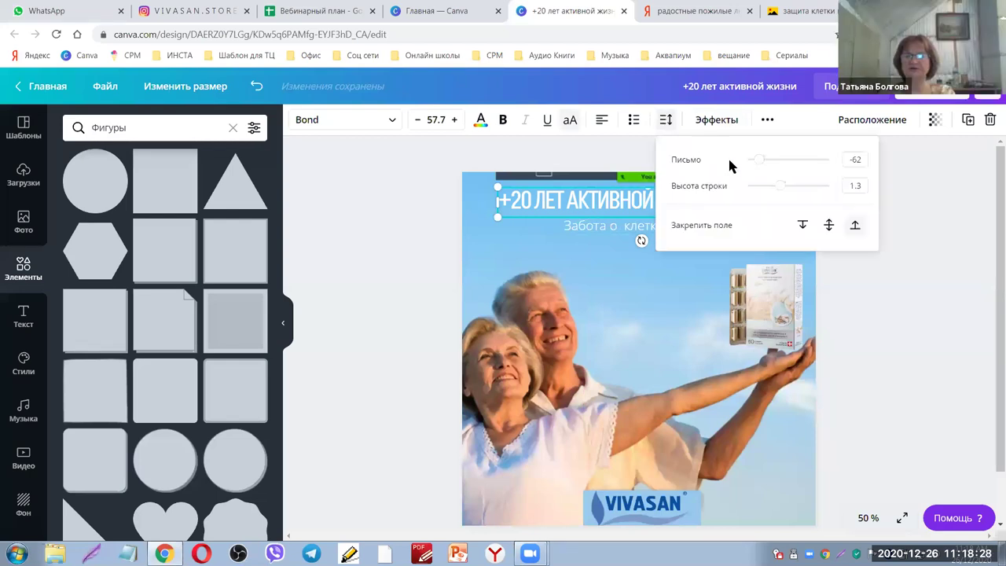
pyautogui.moveTo(756, 164); pyautogui.dragTo(763, 162)
pyautogui.click(910, 285)
pyautogui.click(910, 284)
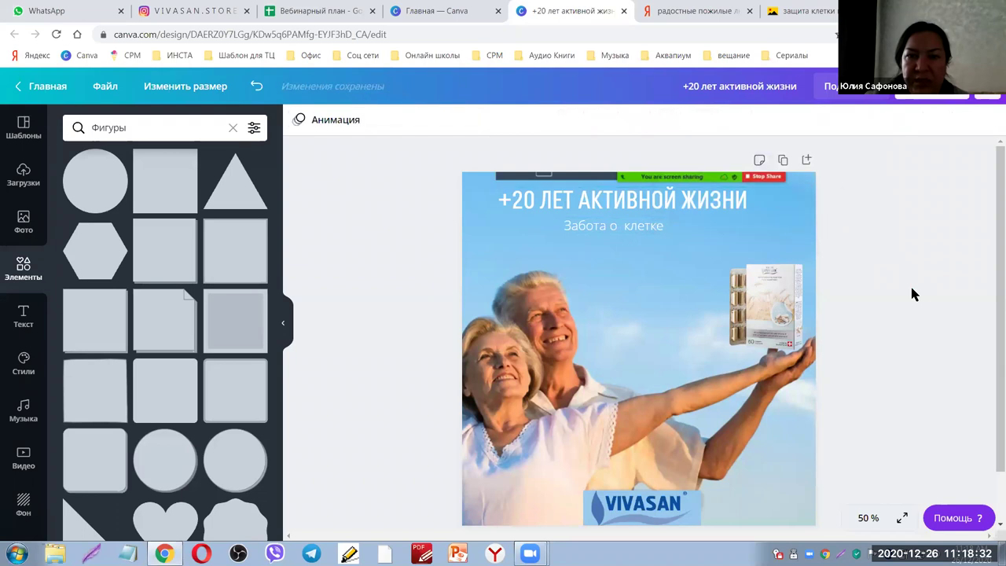
# Move the "Забота о клетке" subtitle further right under the heading and set the heading's letter spacing to 0
pyautogui.moveTo(634, 219); pyautogui.dragTo(661, 222)
pyautogui.click(893, 245)
pyautogui.click(727, 205)
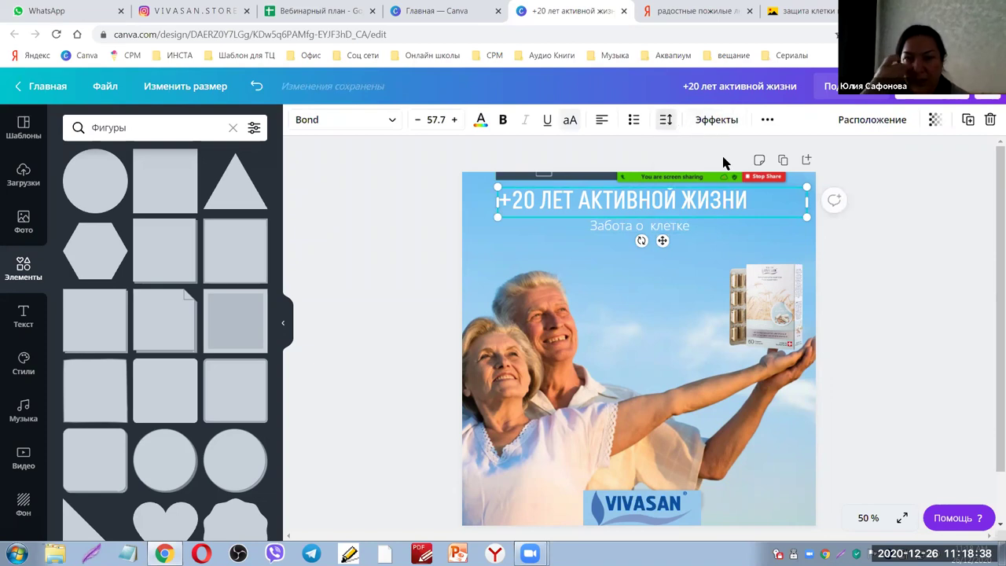
pyautogui.moveTo(762, 161); pyautogui.dragTo(765, 161)
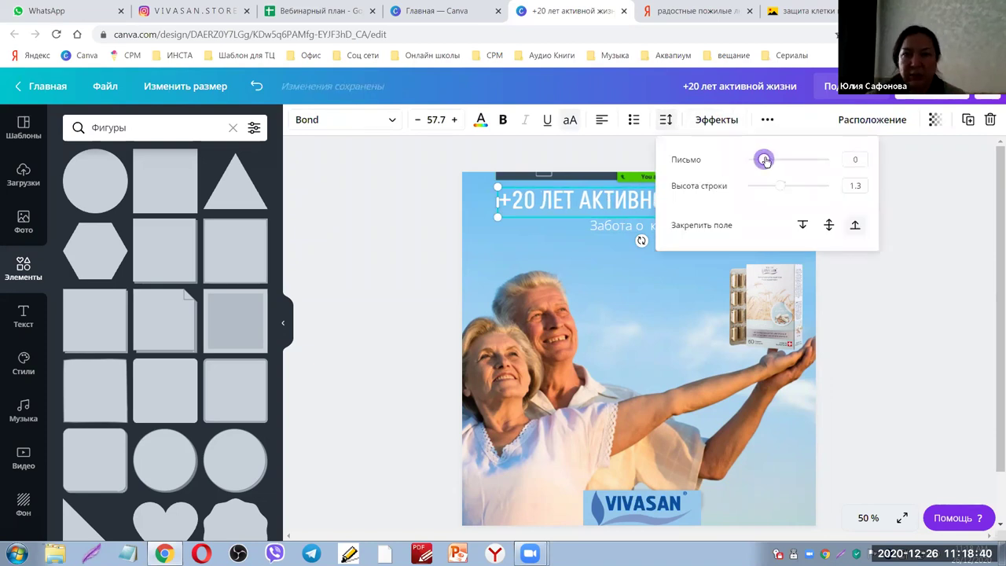
pyautogui.click(951, 281)
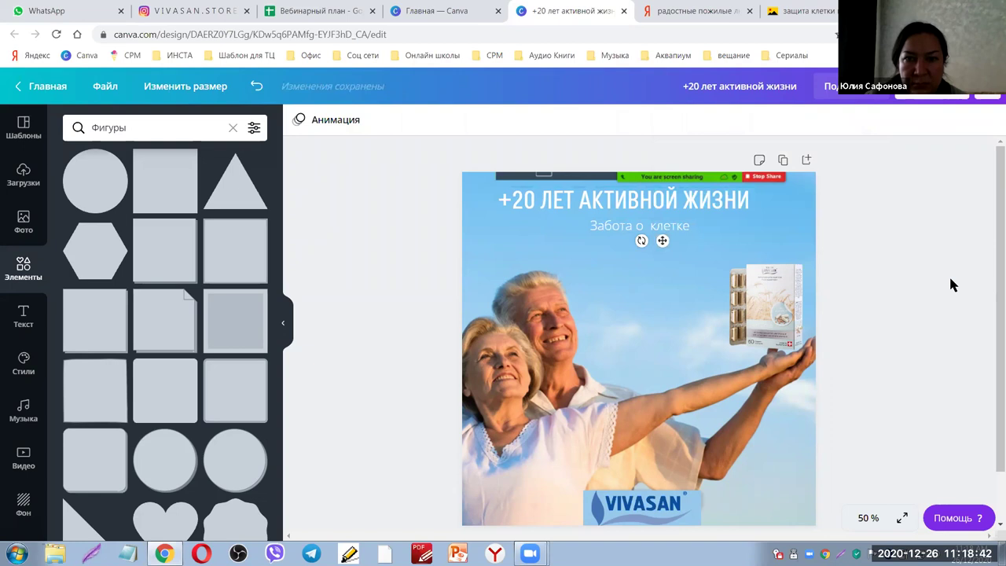
# Increase the "Забота о клетке" subtitle's font size to 37
pyautogui.scroll(-1, 947, 282)
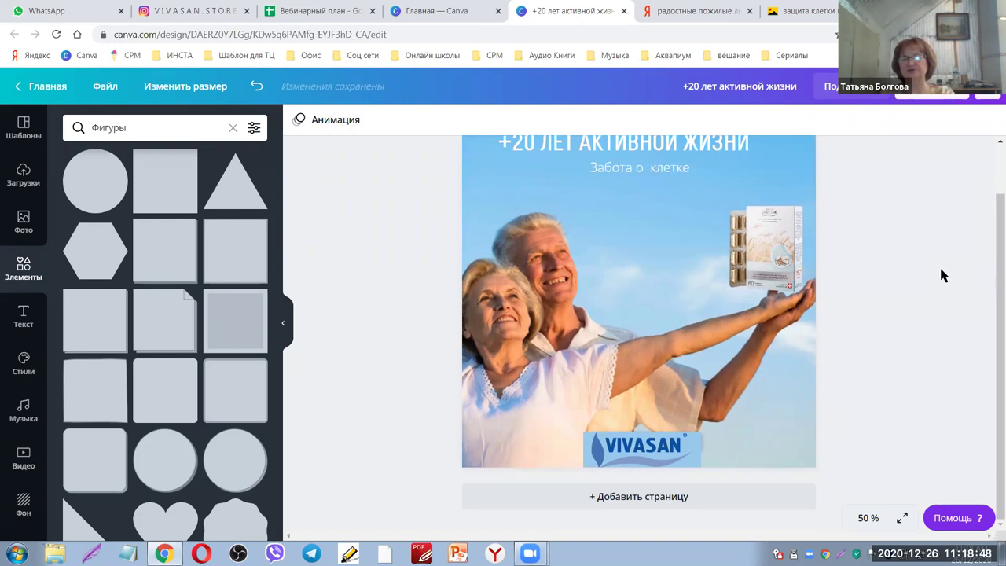
pyautogui.scroll(1, 949, 260)
pyautogui.click(670, 225)
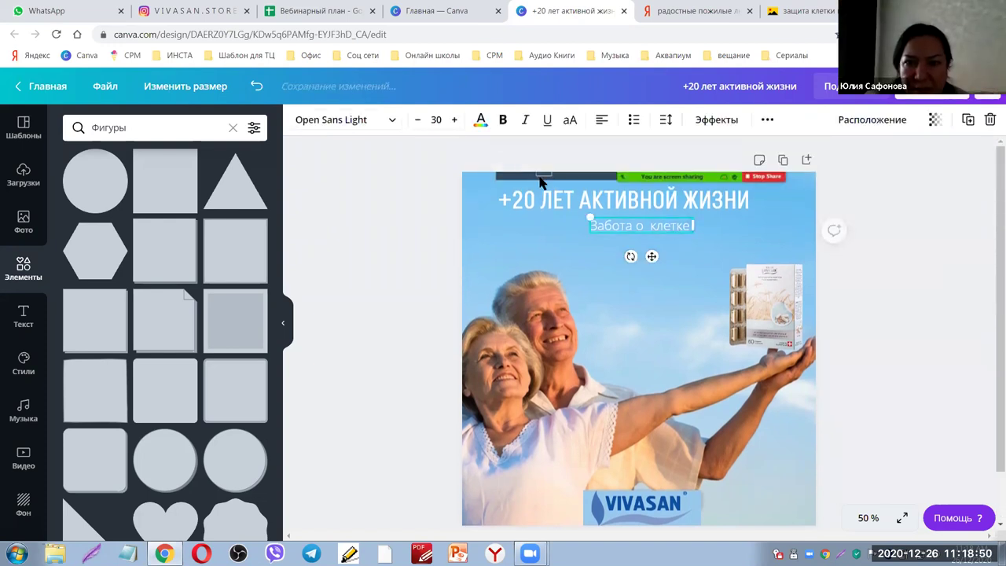
pyautogui.click(455, 120)
pyautogui.click(457, 120)
pyautogui.click(456, 120)
pyautogui.click(457, 121)
pyautogui.click(456, 120)
pyautogui.click(456, 121)
pyautogui.click(456, 120)
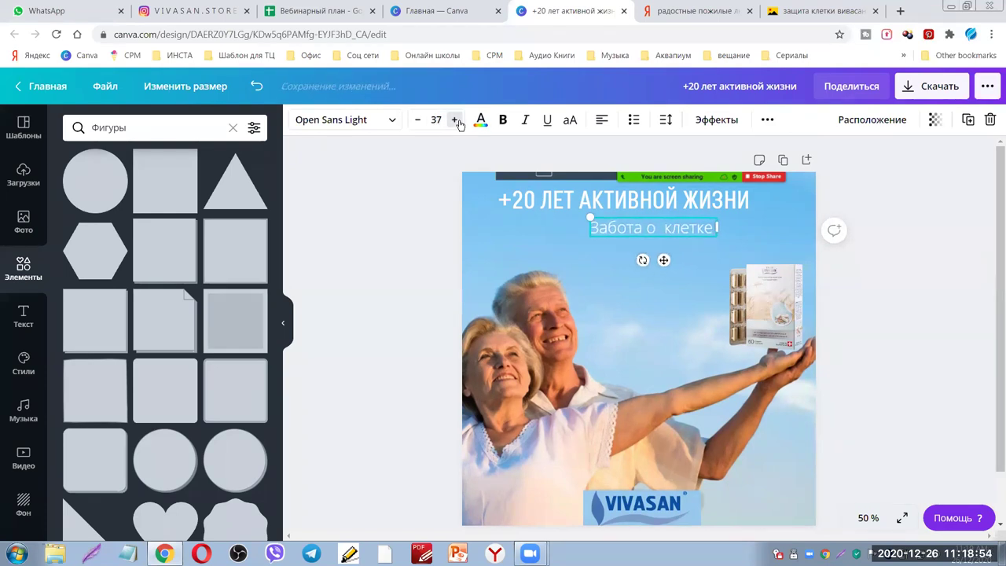
# Swap the two text lines so the "Забота о клетке" subtitle sits above the "+20 лет активной жизни" heading
pyautogui.click(664, 206)
pyautogui.moveTo(663, 243); pyautogui.dragTo(663, 292)
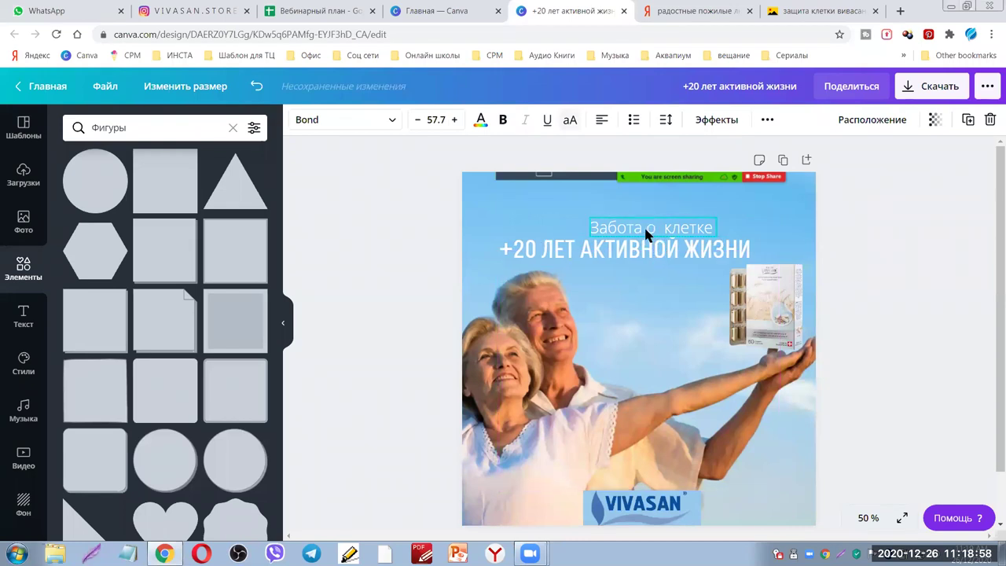
pyautogui.moveTo(635, 225); pyautogui.dragTo(605, 193)
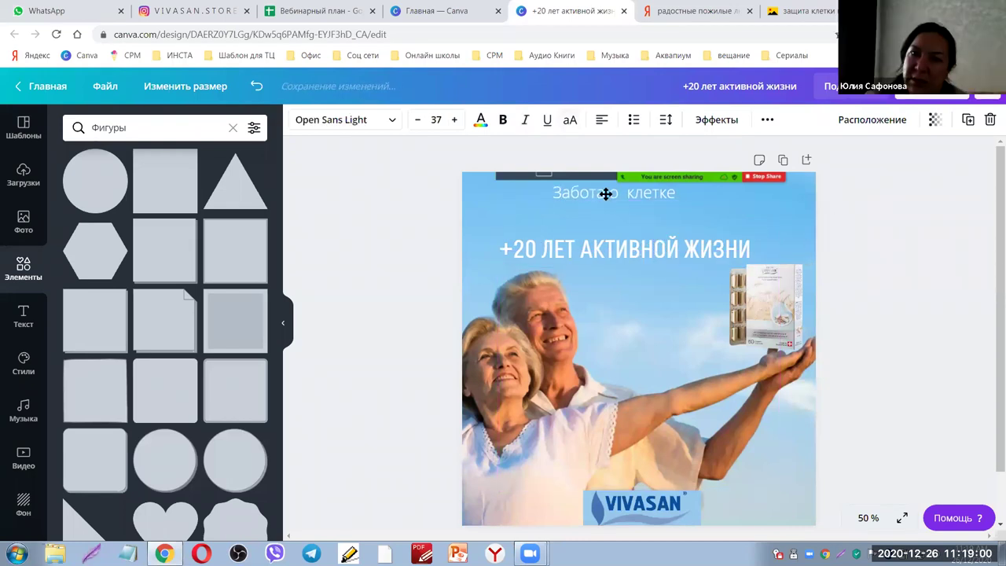
pyautogui.moveTo(664, 250); pyautogui.dragTo(654, 215)
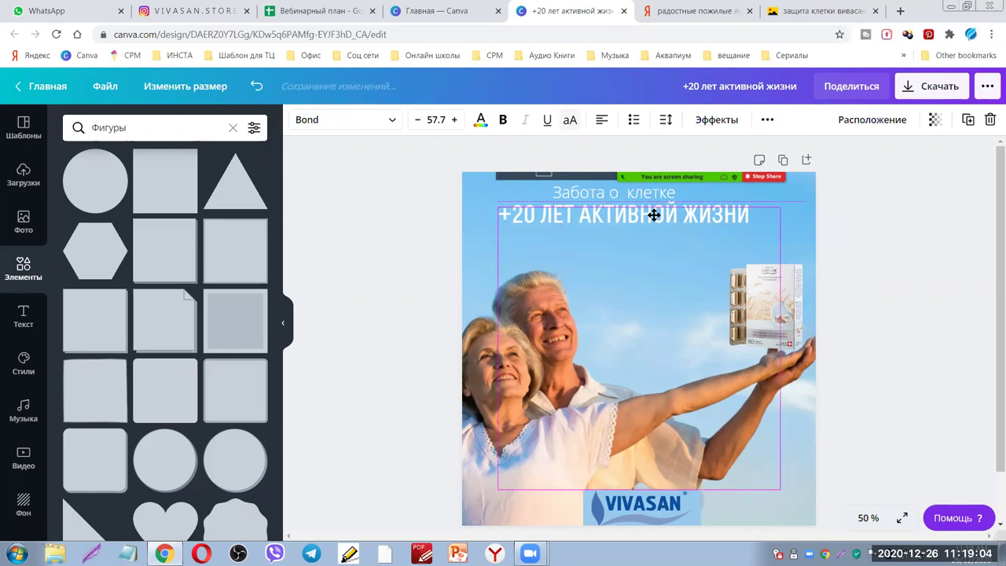
pyautogui.moveTo(654, 217); pyautogui.dragTo(654, 219)
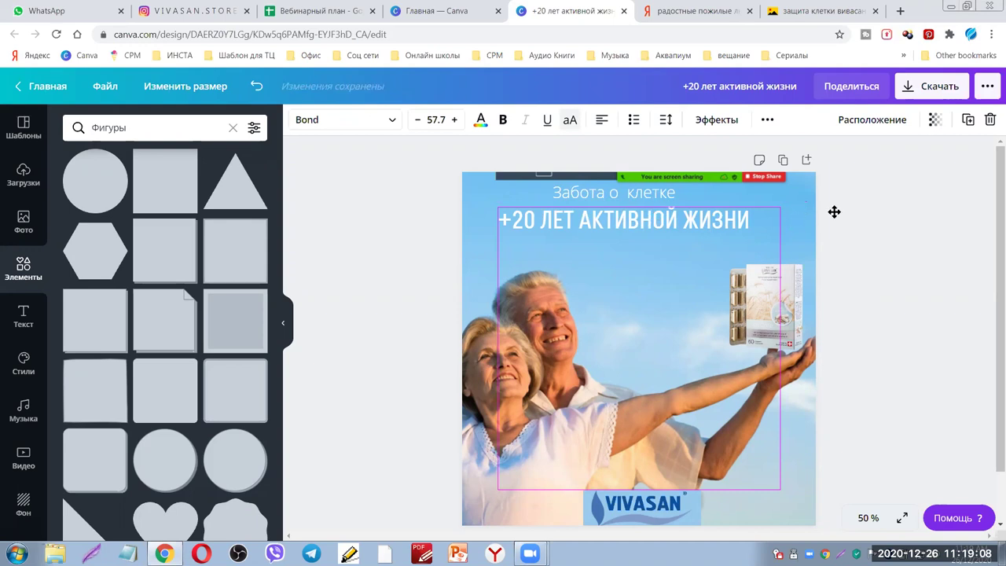
pyautogui.click(834, 211)
# Make the "Забота о клетке" subtitle bold
pyautogui.doubleClick(647, 186)
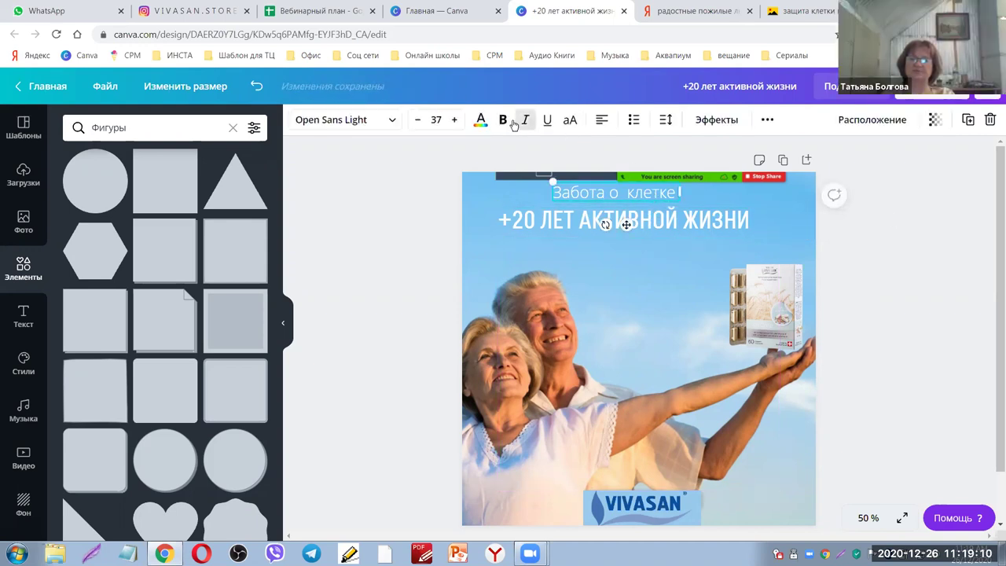
pyautogui.click(503, 120)
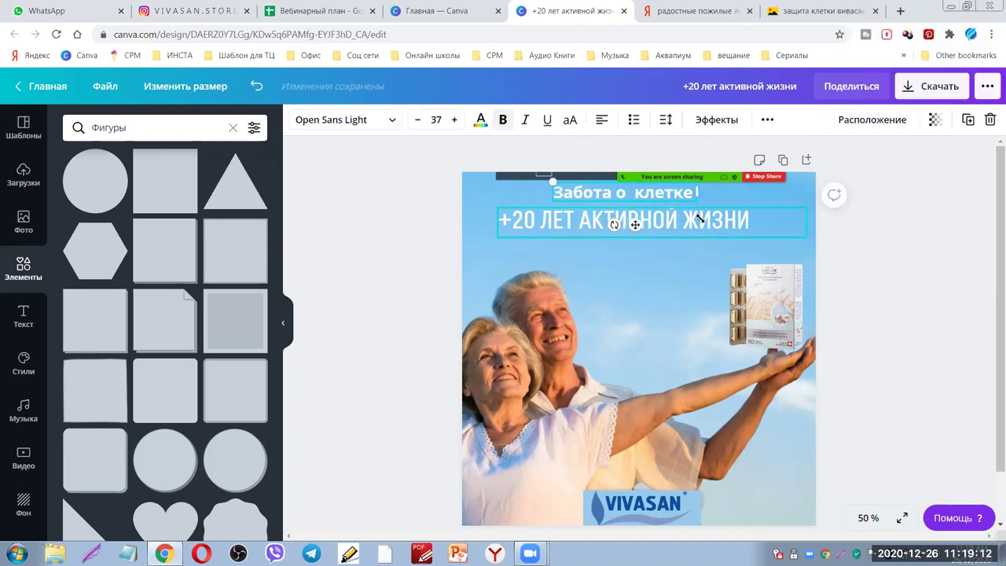
pyautogui.click(392, 122)
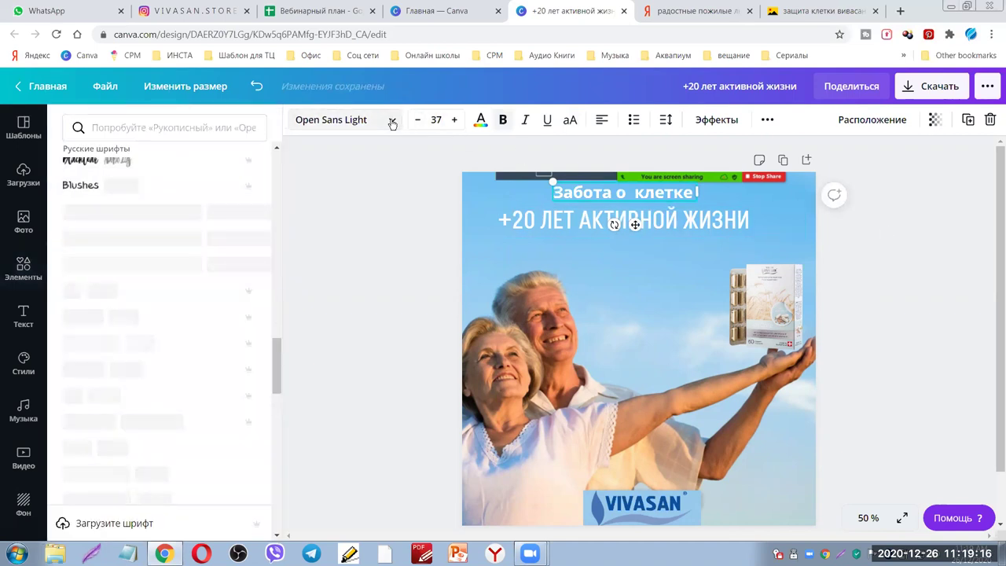
pyautogui.click(569, 213)
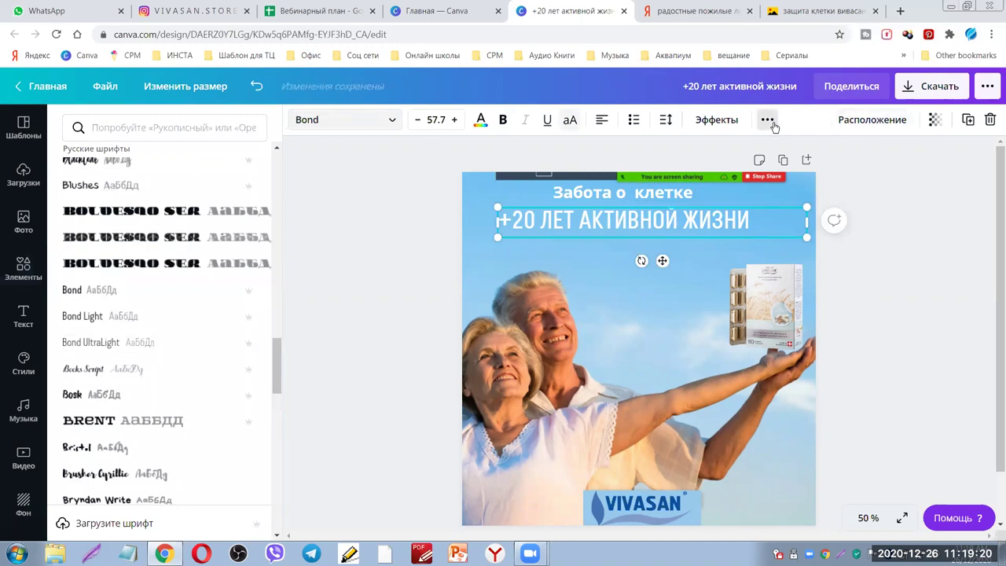
pyautogui.press('Escape')
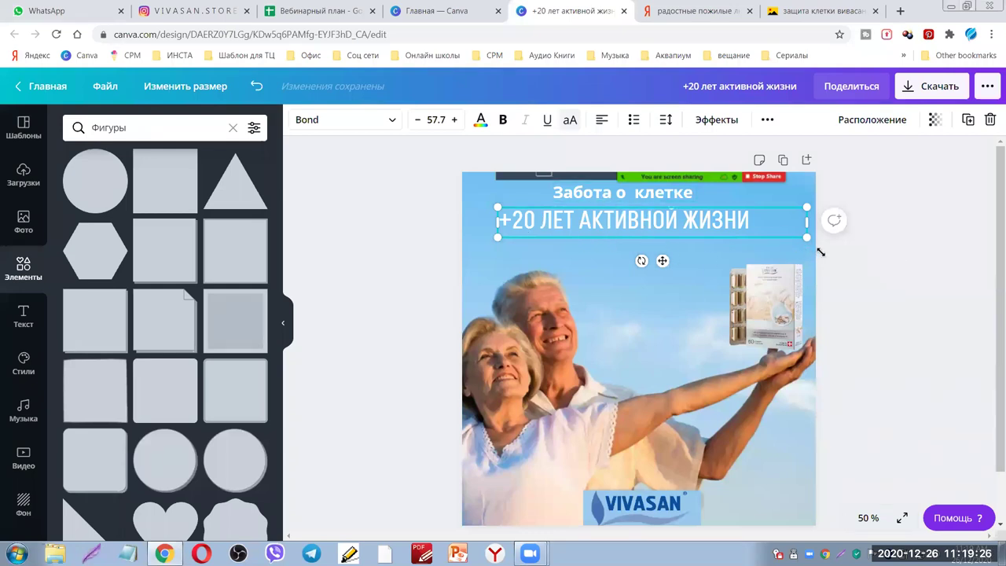
# Recrop the couple background photo by enlarging it until the screen-sharing bar falls outside the top of the frame
pyautogui.click(637, 347)
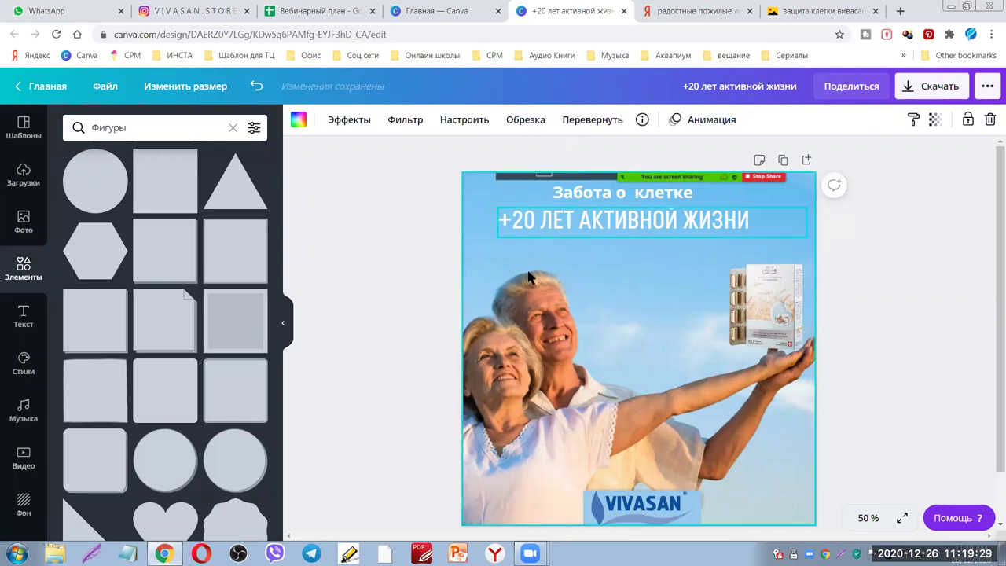
pyautogui.click(517, 119)
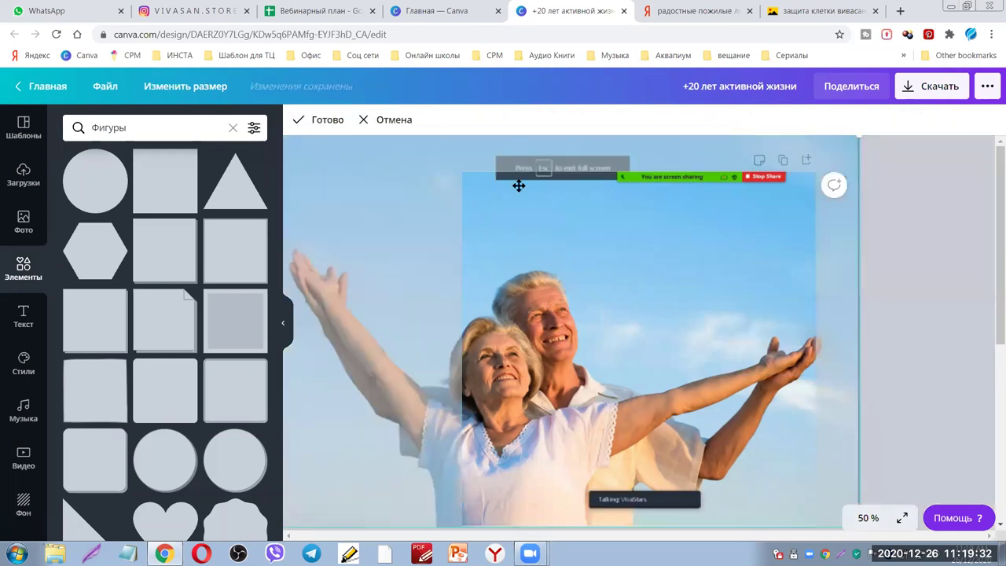
pyautogui.moveTo(854, 136); pyautogui.dragTo(881, 118)
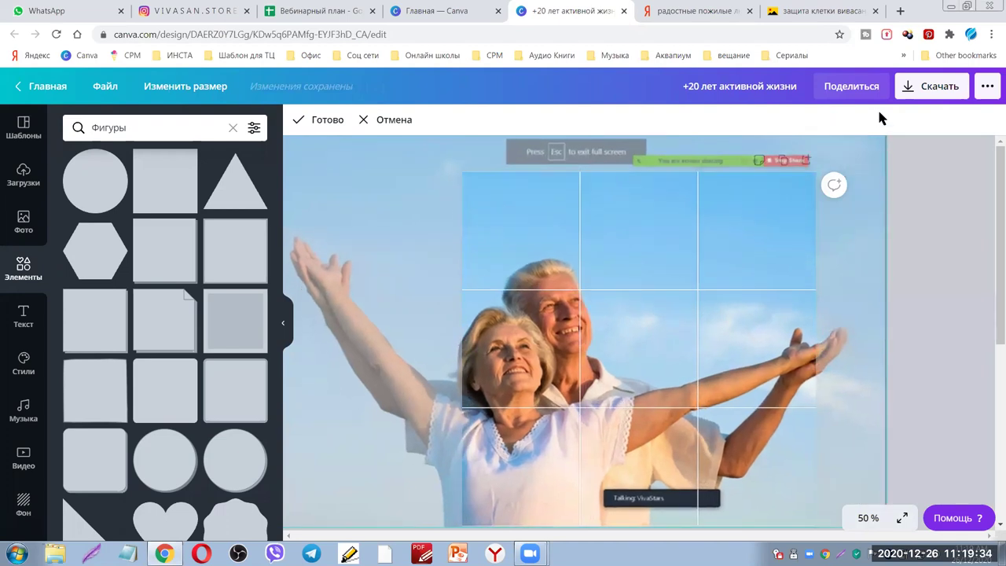
pyautogui.click(324, 120)
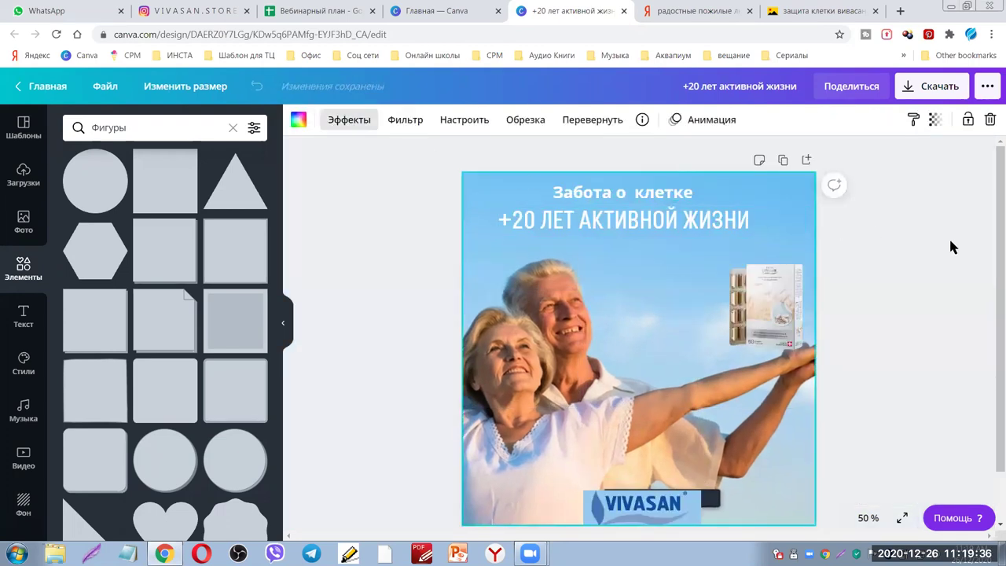
# Copy the heading's text style onto the "Забота о клетке" subtitle and shift the subtitle left above the heading
pyautogui.click(614, 227)
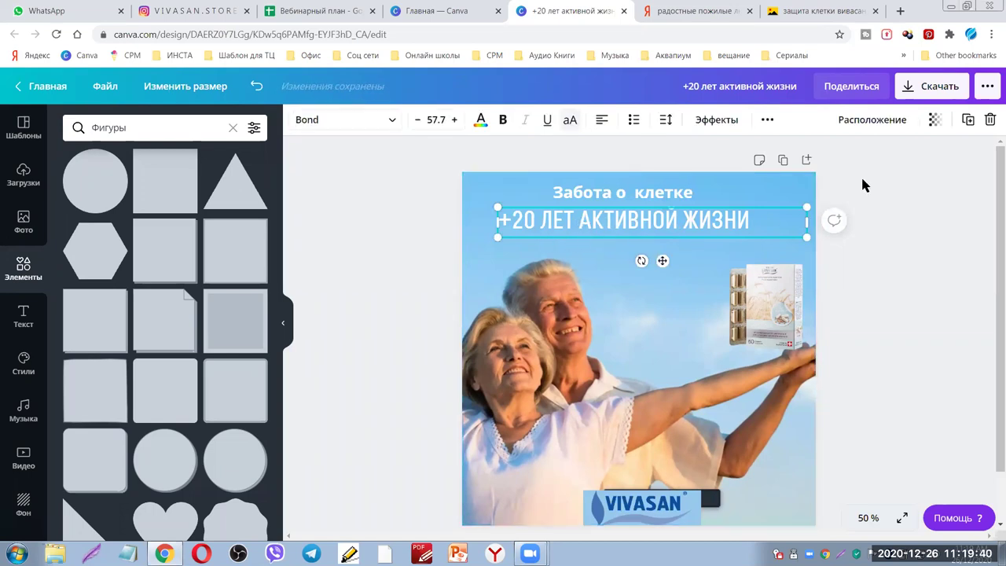
pyautogui.click(768, 121)
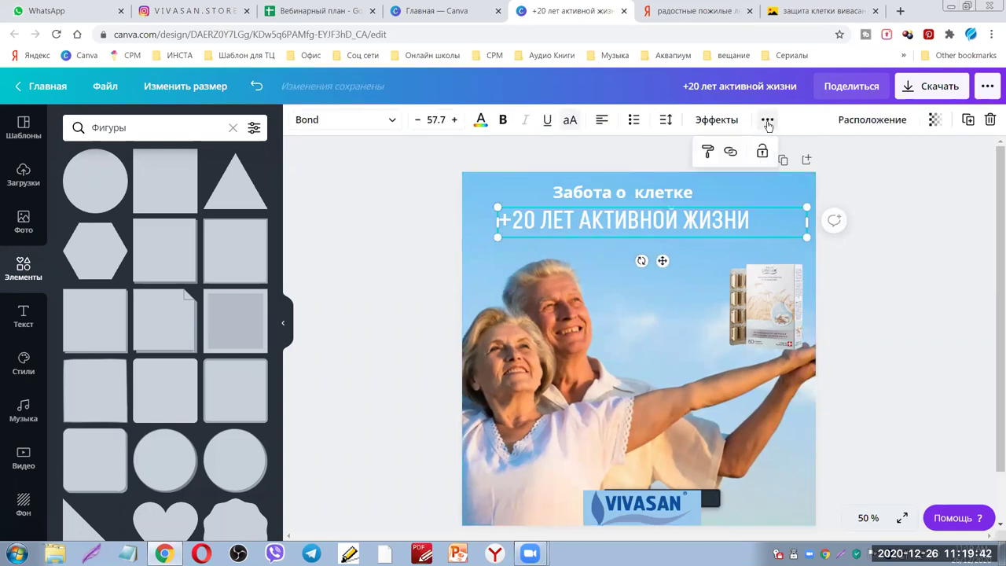
pyautogui.click(708, 151)
pyautogui.click(637, 194)
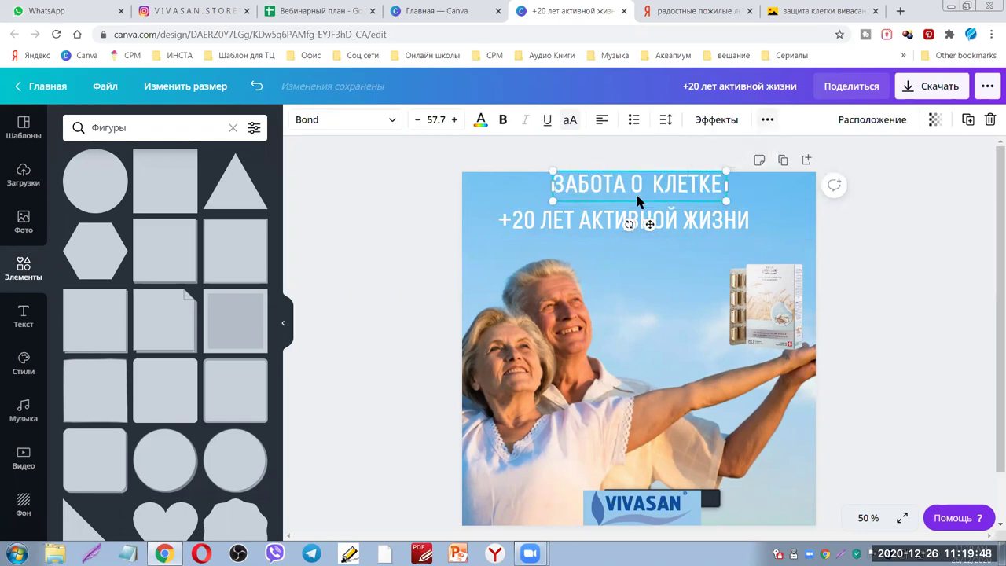
pyautogui.moveTo(638, 193); pyautogui.dragTo(597, 193)
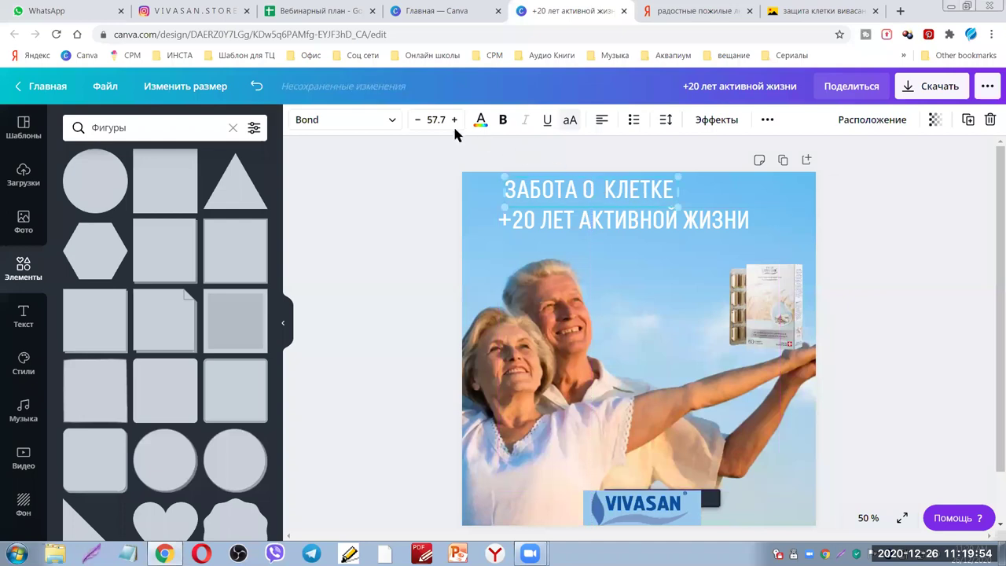
# Reduce the subtitle's font size to 42.7 and place it roughly centred above the heading
pyautogui.click(418, 119)
pyautogui.click(419, 119)
pyautogui.doubleClick(418, 120)
pyautogui.doubleClick(418, 120)
pyautogui.doubleClick(418, 119)
pyautogui.doubleClick(419, 120)
pyautogui.doubleClick(418, 119)
pyautogui.doubleClick(418, 119)
pyautogui.click(418, 119)
pyautogui.moveTo(583, 189); pyautogui.dragTo(641, 190)
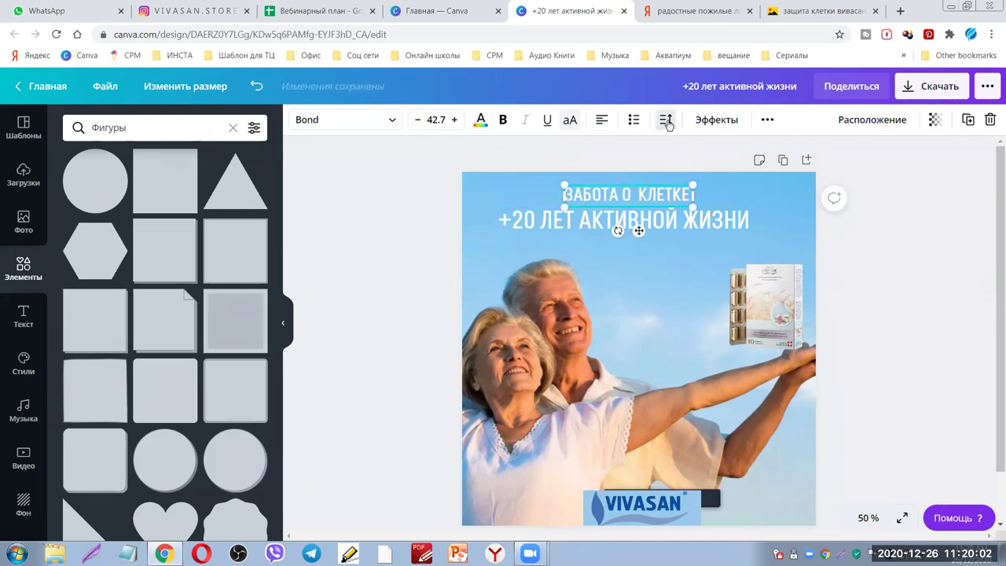
# Widen the subtitle's letter spacing and nudge it slightly up and left above the heading
pyautogui.moveTo(767, 163); pyautogui.dragTo(771, 160)
pyautogui.click(833, 283)
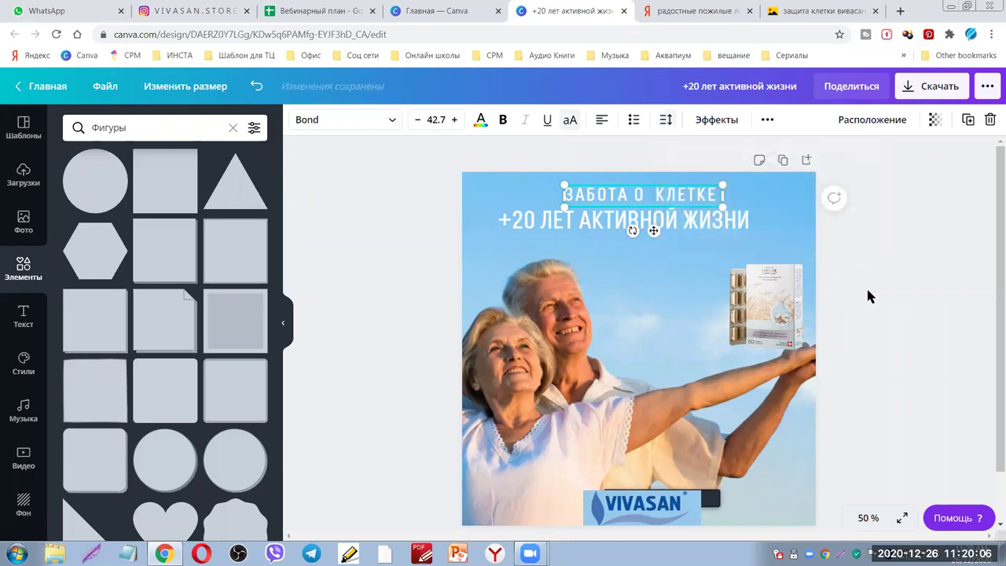
pyautogui.moveTo(638, 193); pyautogui.dragTo(633, 189)
pyautogui.click(889, 246)
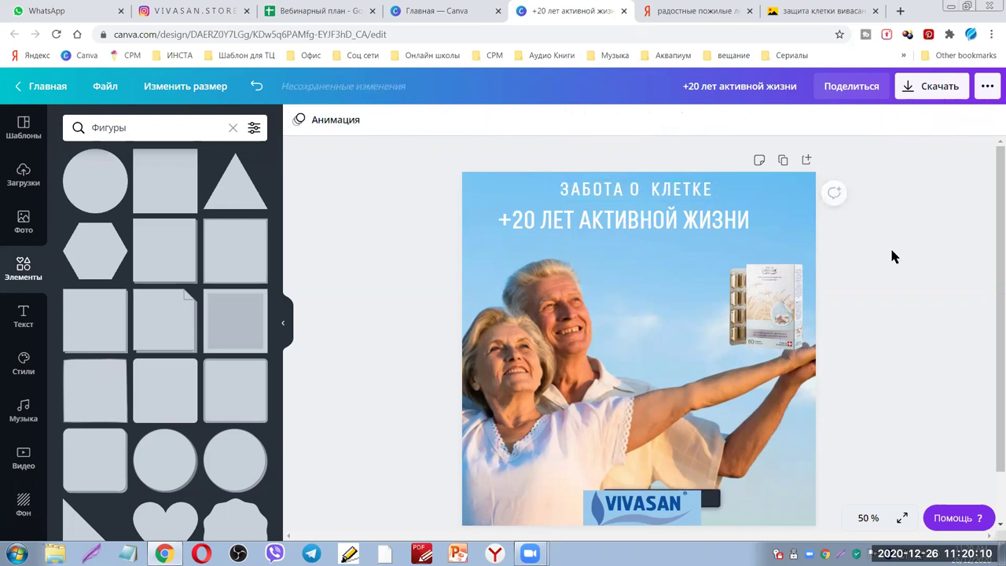
# Shift the VIVASAN logo and its blue backing right and slightly up to cover the photo's dark caption bar
pyautogui.scroll(-2, 939, 289)
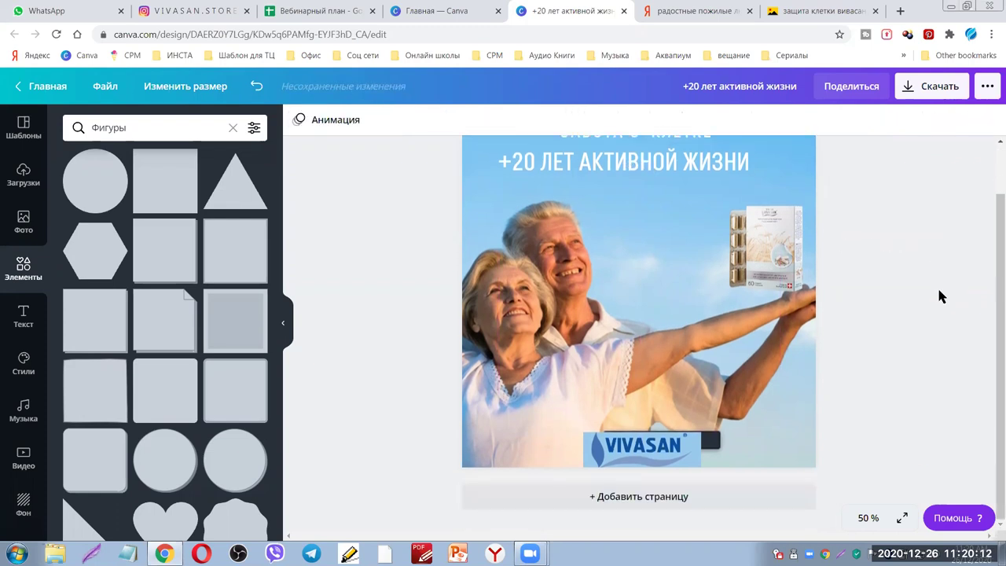
pyautogui.click(701, 450)
pyautogui.moveTo(702, 446); pyautogui.dragTo(669, 441)
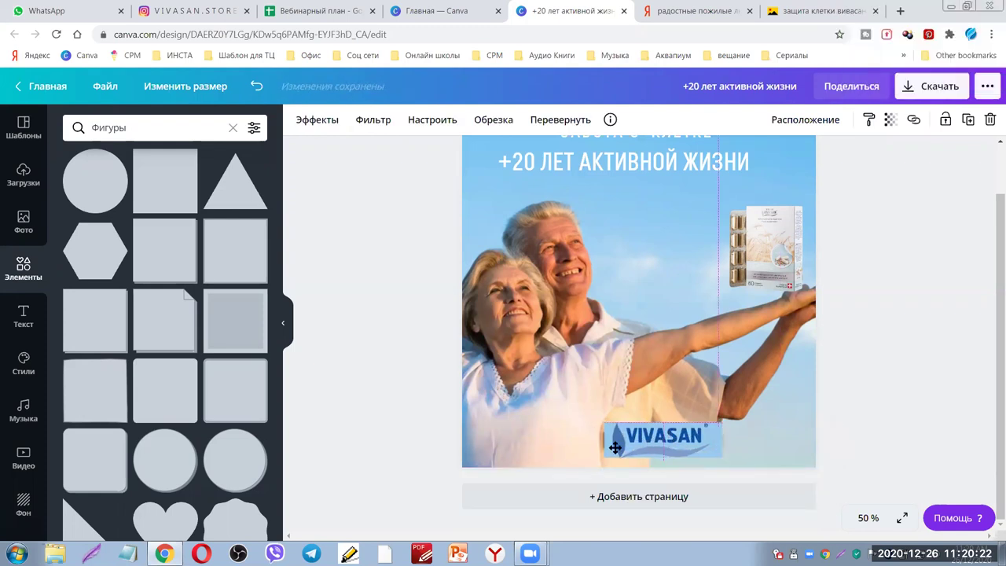
pyautogui.moveTo(600, 451); pyautogui.dragTo(604, 457)
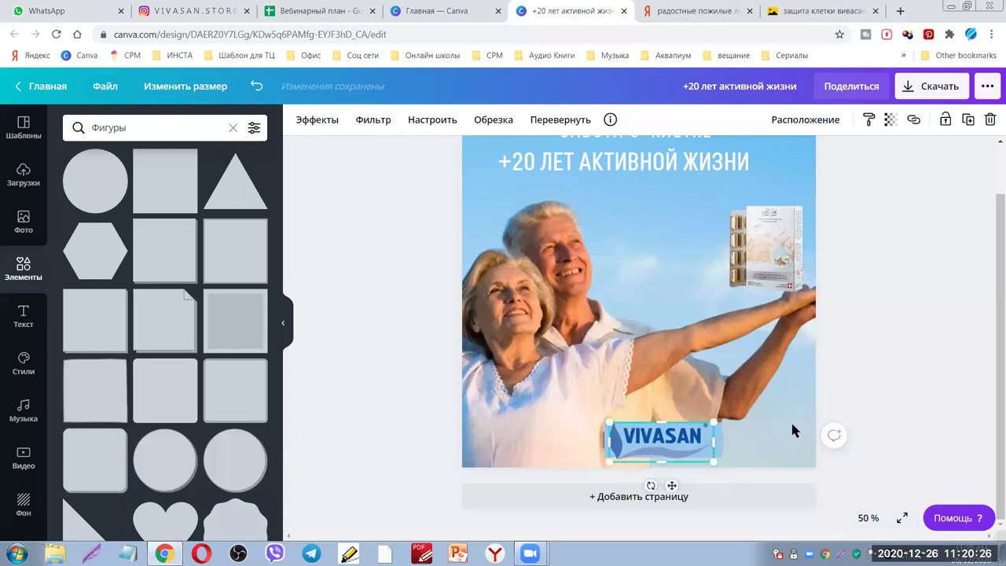
pyautogui.click(935, 386)
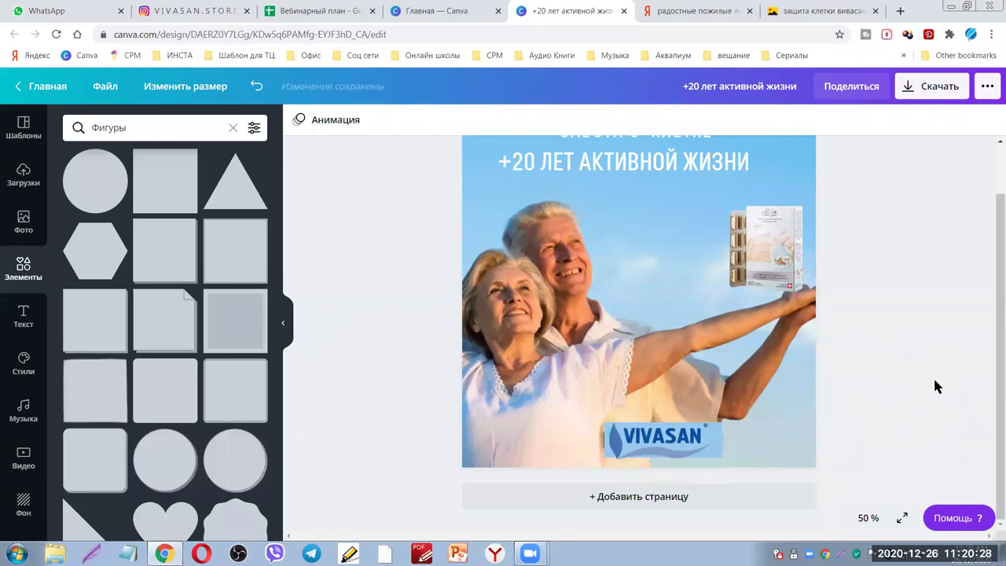
# Move the product box slightly right and up above the couple's outstretched hands
pyautogui.scroll(2, 923, 307)
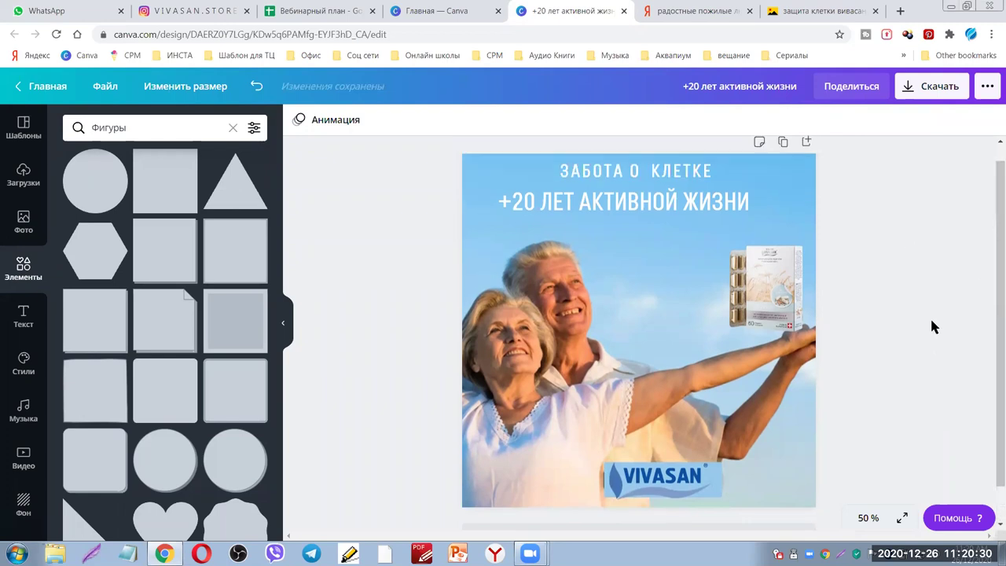
pyautogui.moveTo(772, 319); pyautogui.dragTo(777, 309)
pyautogui.moveTo(730, 367); pyautogui.dragTo(732, 366)
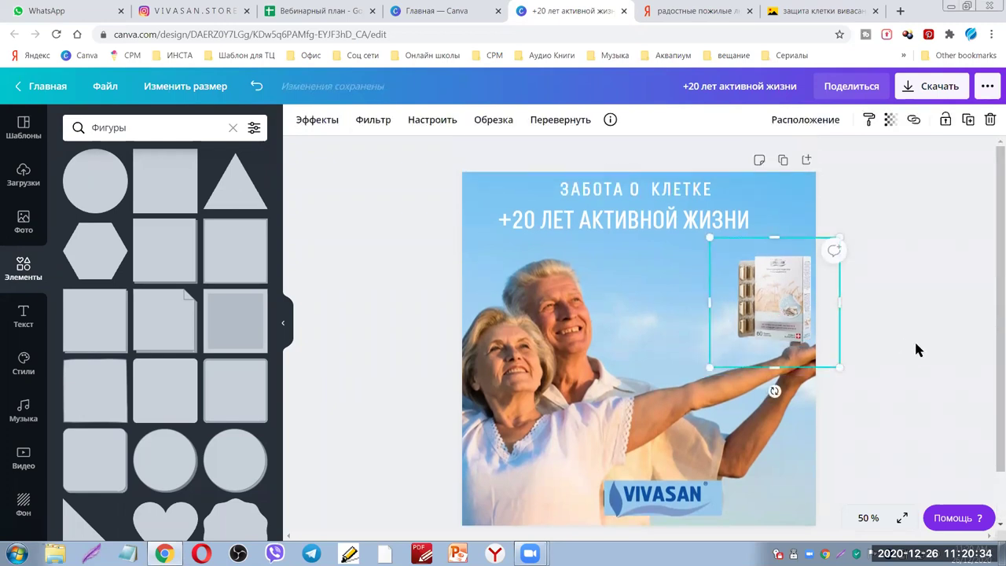
pyautogui.click(936, 296)
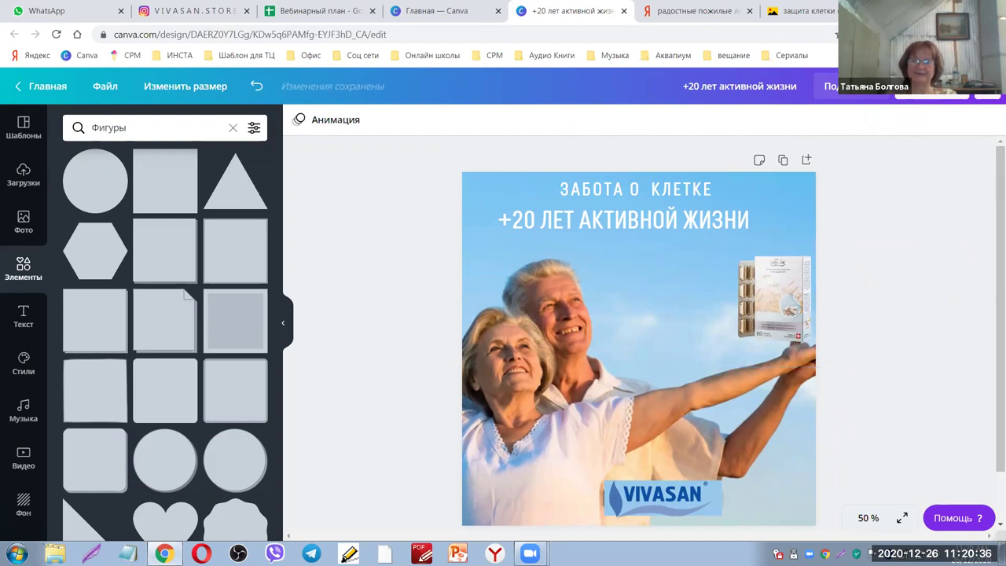
# Download the finished design as a PNG at size 1 (1080 × 1080 px)
pyautogui.click(931, 86)
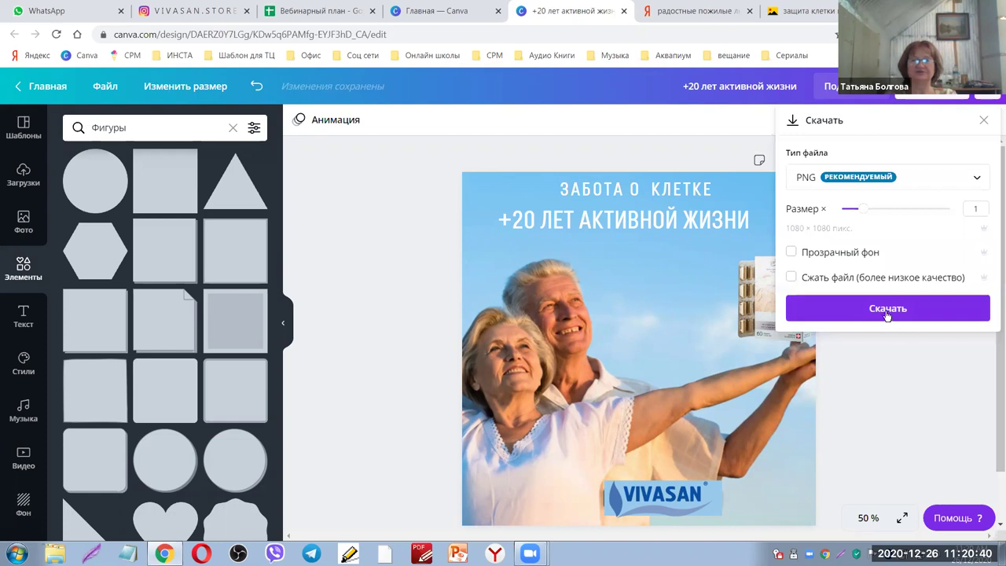
pyautogui.click(886, 311)
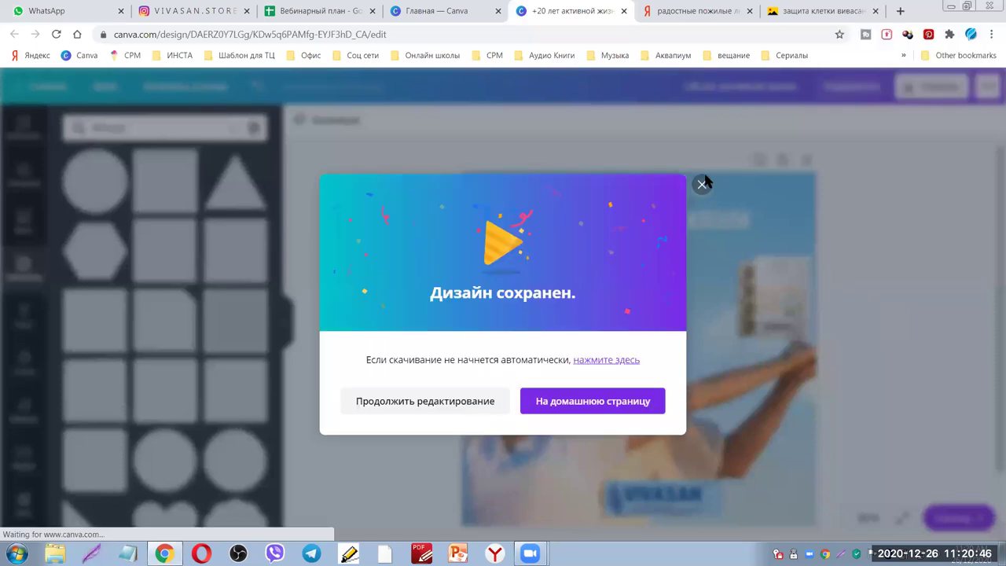
# Close the saved-design notice and apply the "Сдв." animation to the post
pyautogui.click(702, 168)
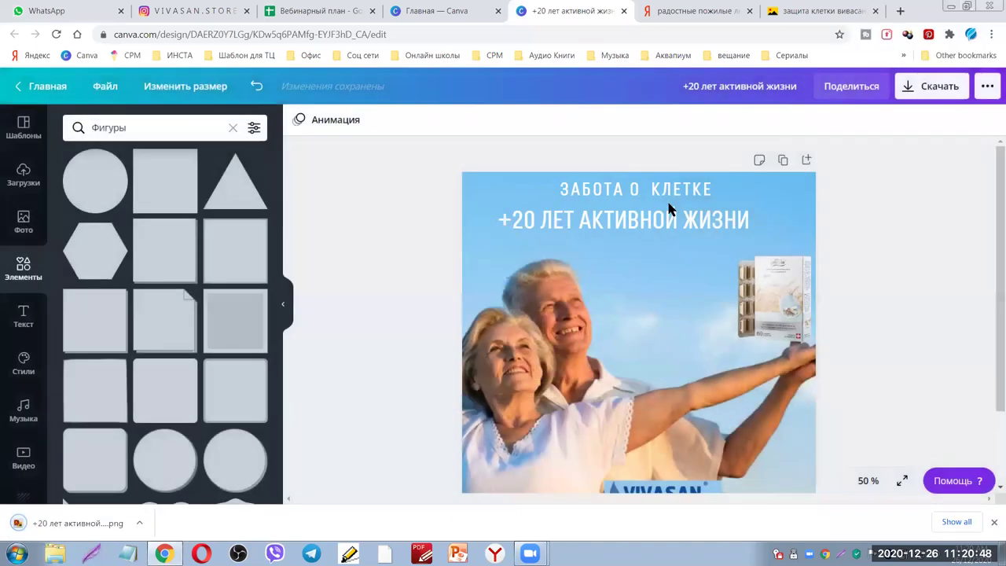
pyautogui.click(334, 126)
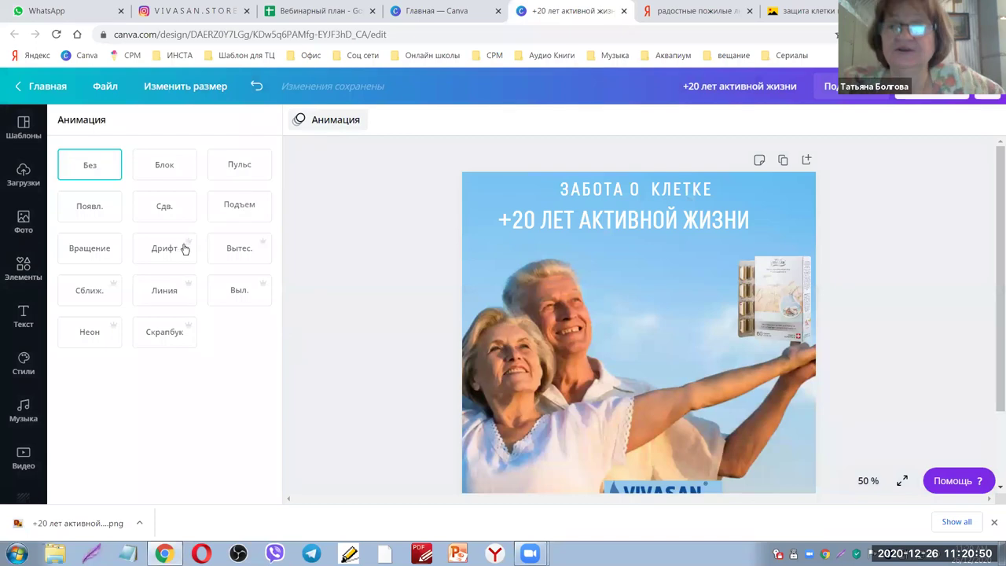
pyautogui.click(166, 206)
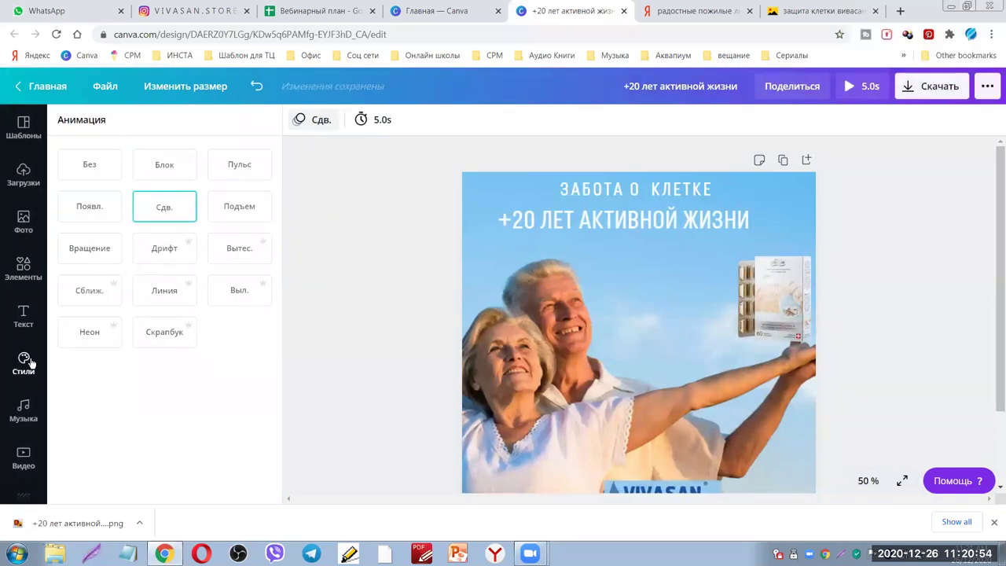
# Add the "Morning Snowflake" track as the design's background music
pyautogui.click(23, 411)
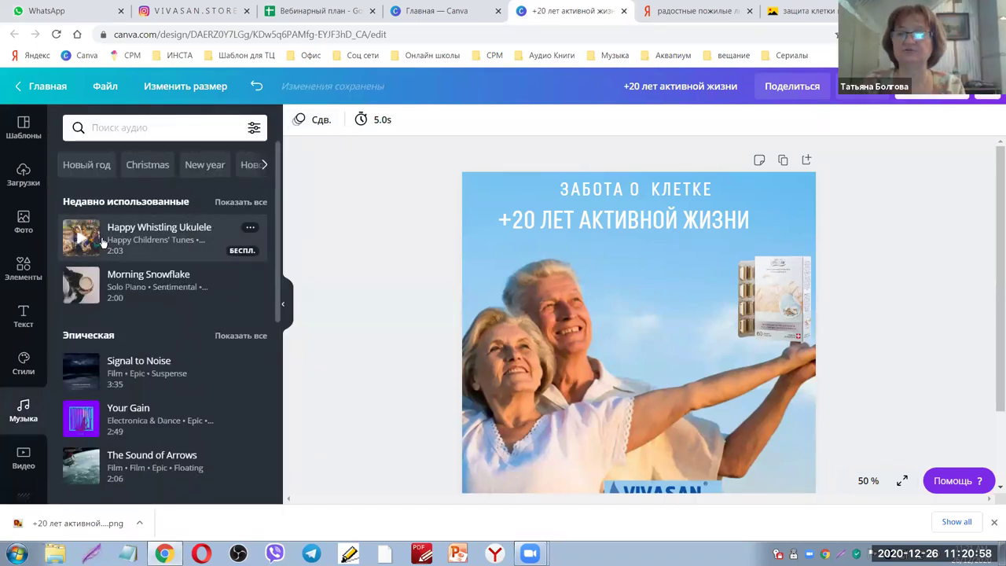
pyautogui.click(100, 289)
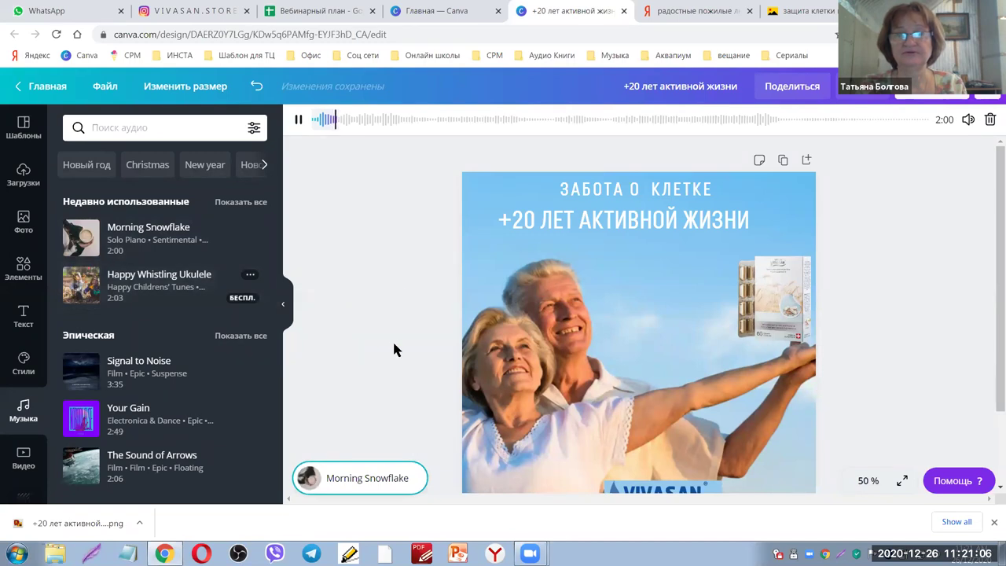
pyautogui.click(373, 328)
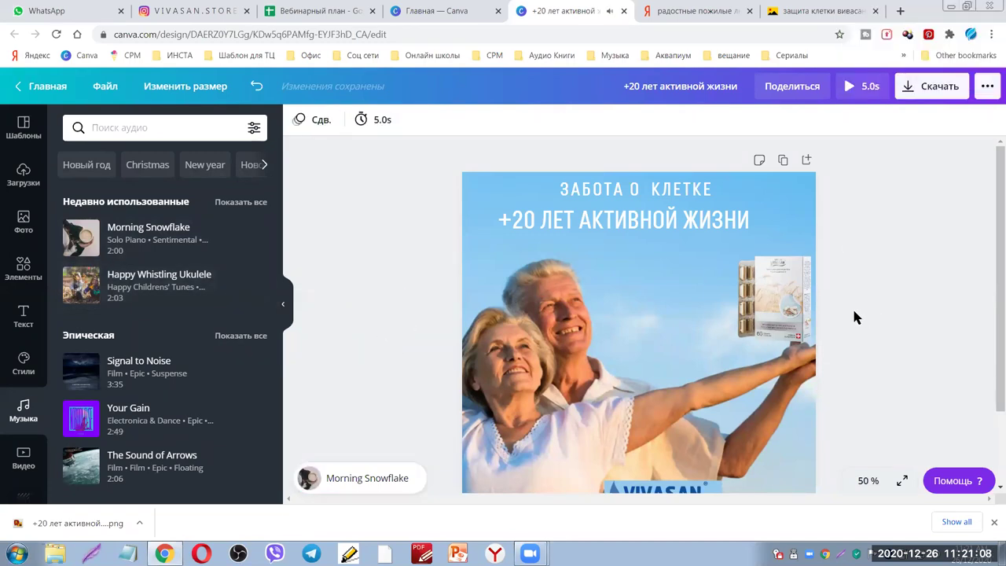
# Set the page's display duration to 12.0 s and download the animated design as an MP4 video
pyautogui.click(380, 126)
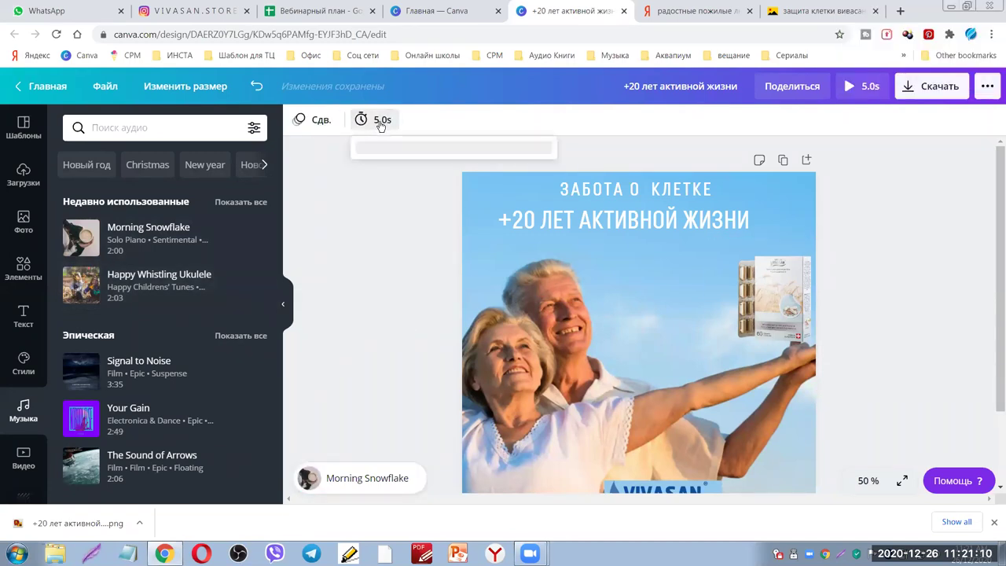
pyautogui.moveTo(519, 162); pyautogui.dragTo(545, 161)
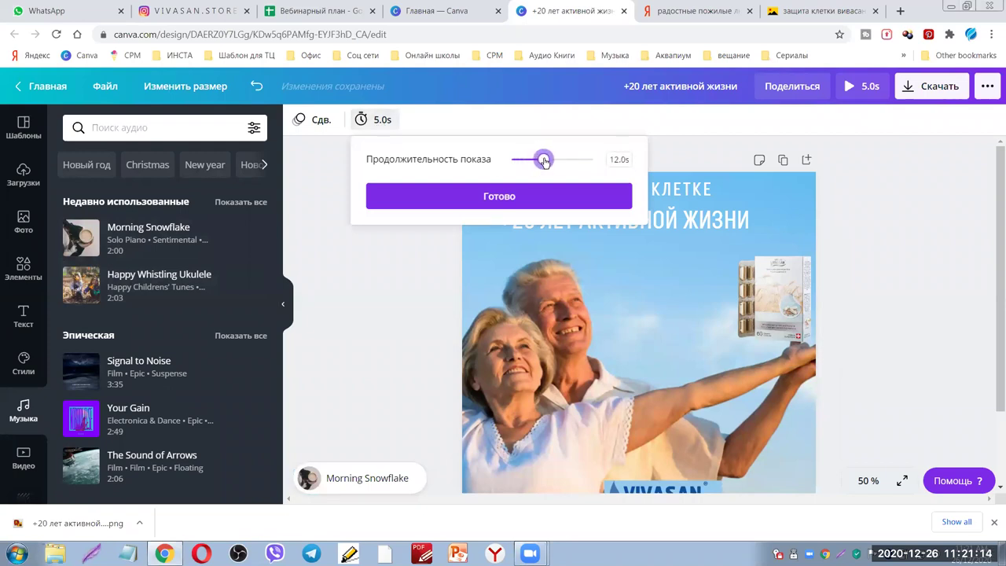
pyautogui.click(499, 196)
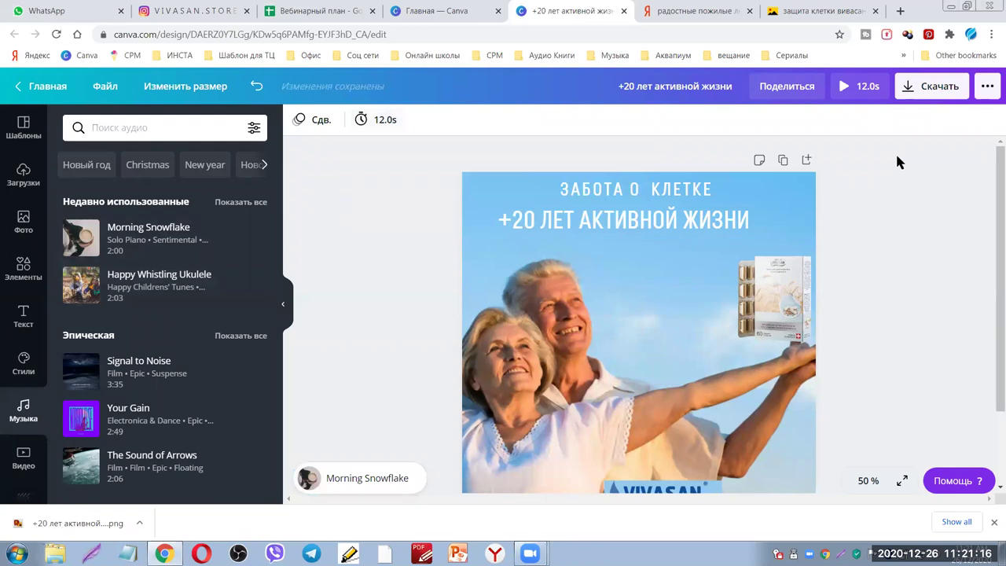
pyautogui.click(930, 87)
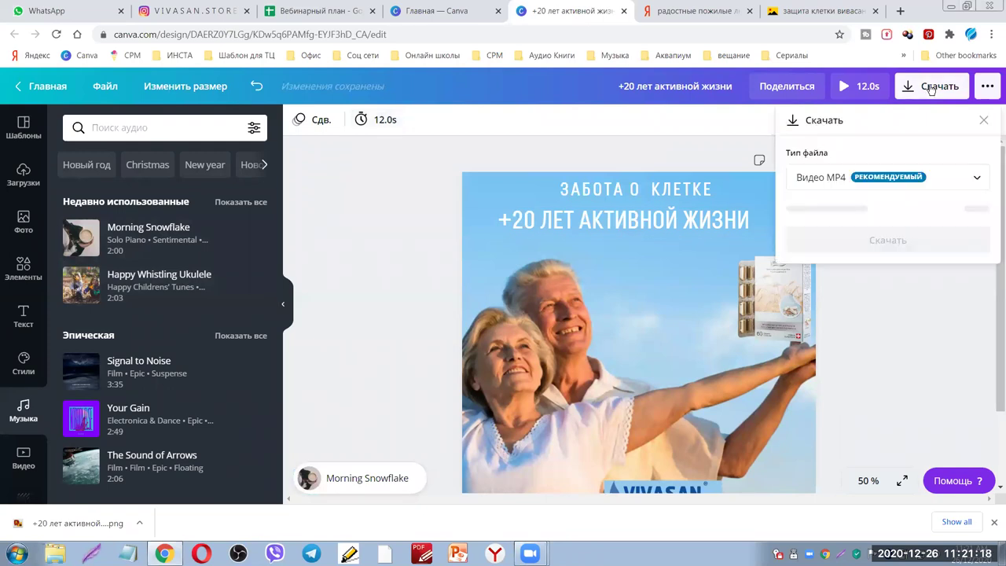
pyautogui.click(875, 211)
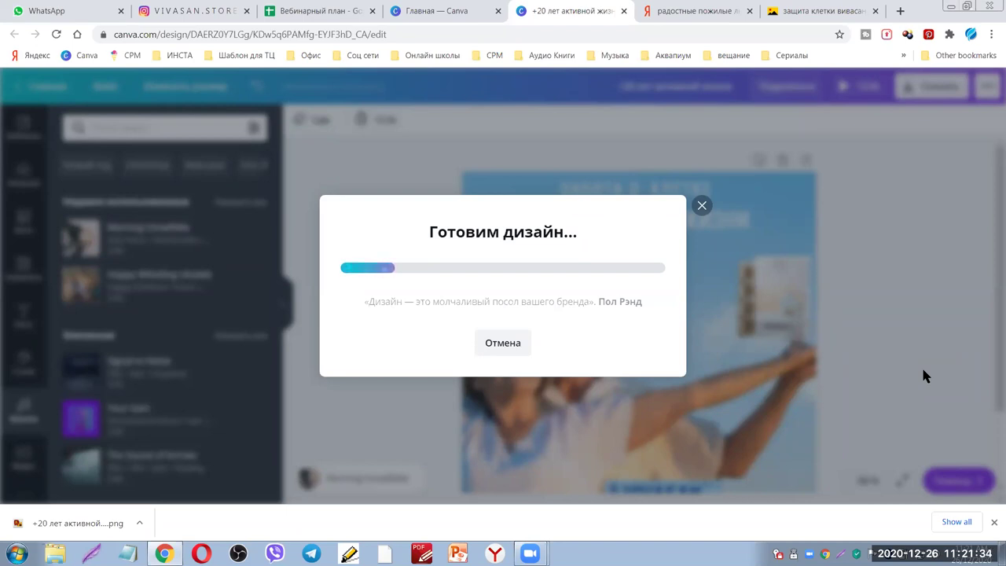
# Switch to WhatsApp and send the image "+20 лет активной жизни.png" from Downloads to the VivaStars-контент group
pyautogui.click(78, 12)
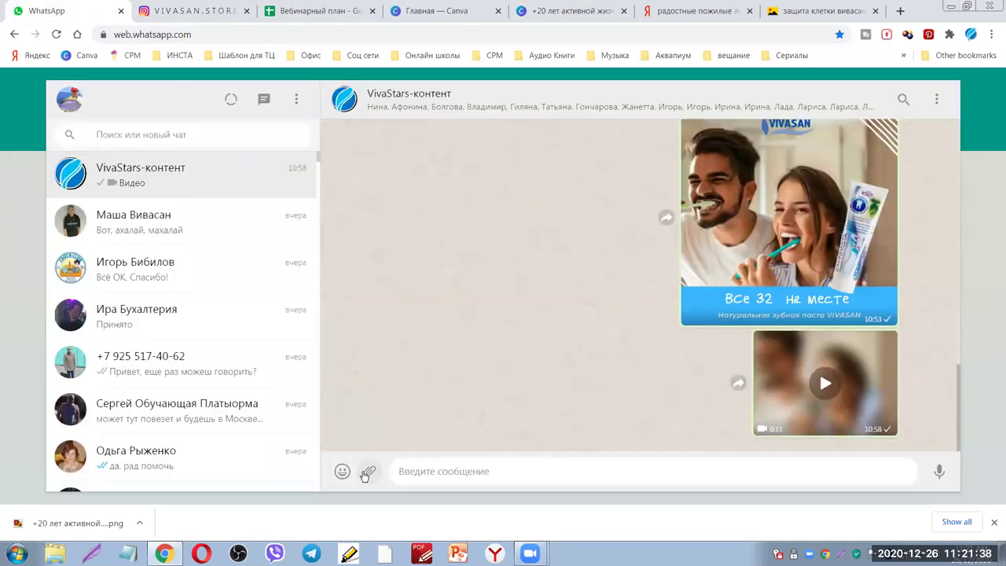
pyautogui.click(368, 471)
pyautogui.click(368, 429)
pyautogui.moveTo(743, 163); pyautogui.dragTo(734, 306)
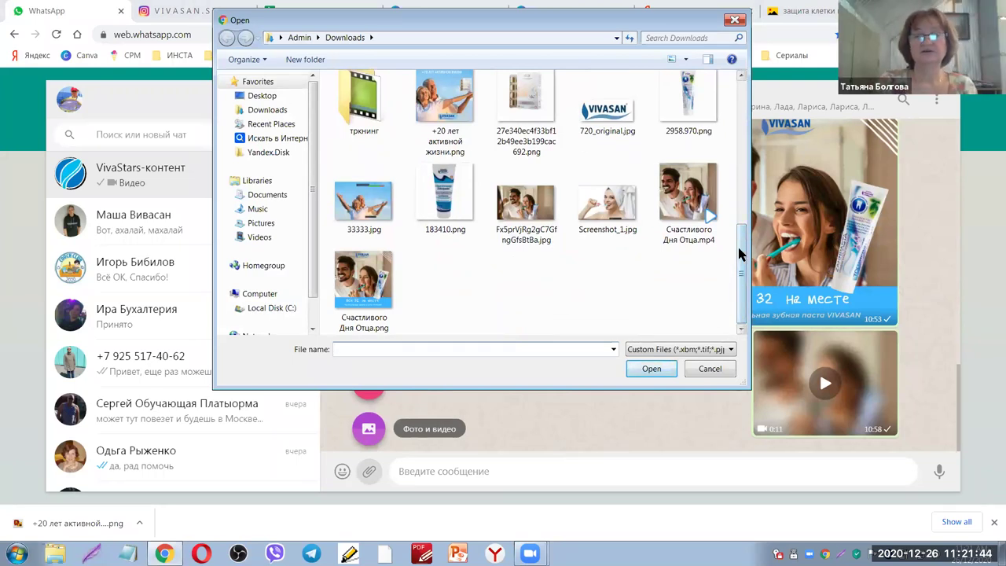
pyautogui.click(550, 150)
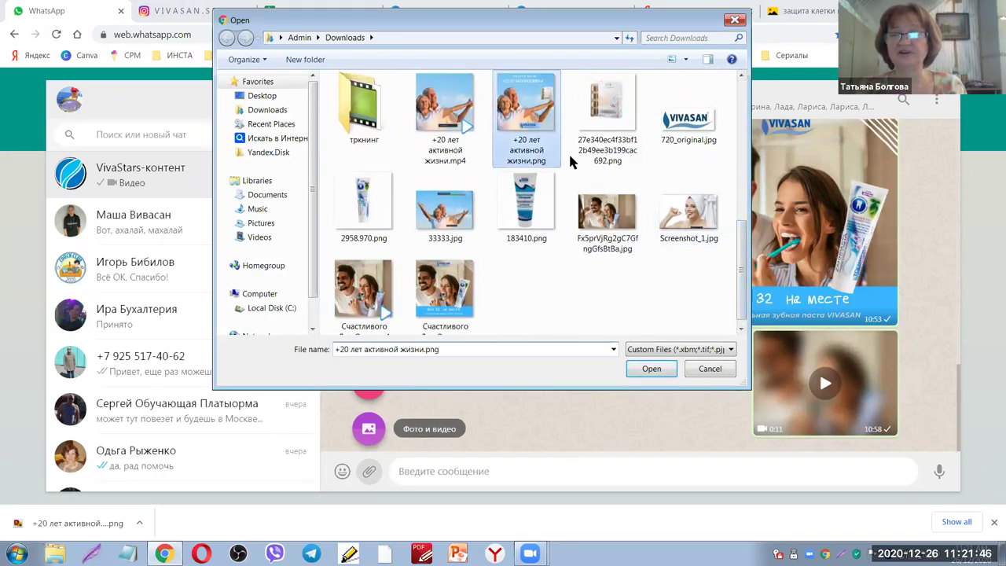
pyautogui.click(651, 369)
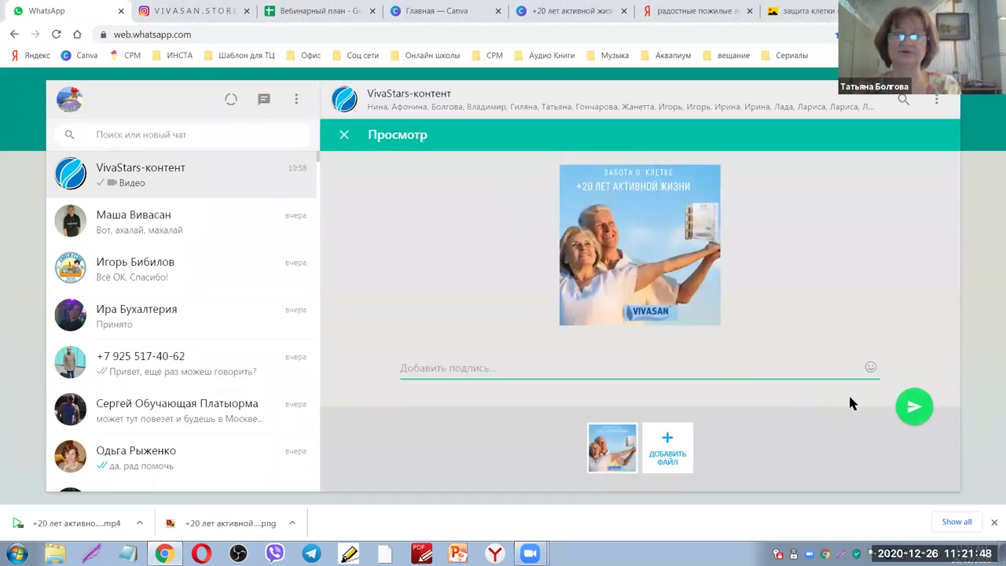
pyautogui.click(914, 406)
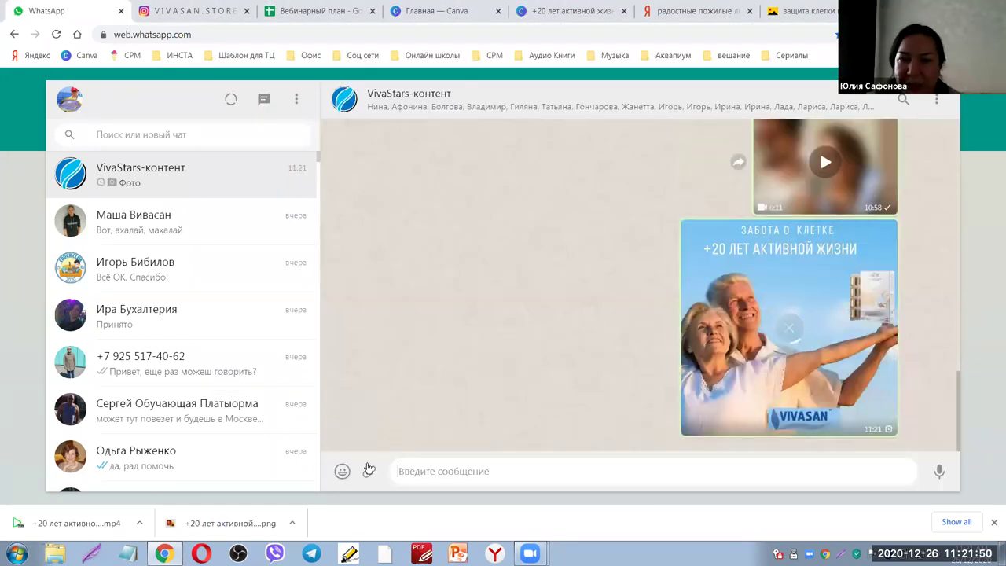
# Send the video "+20 лет активной жизни.mp4" from Downloads to the same VivaStars-контент group
pyautogui.click(368, 471)
pyautogui.click(370, 431)
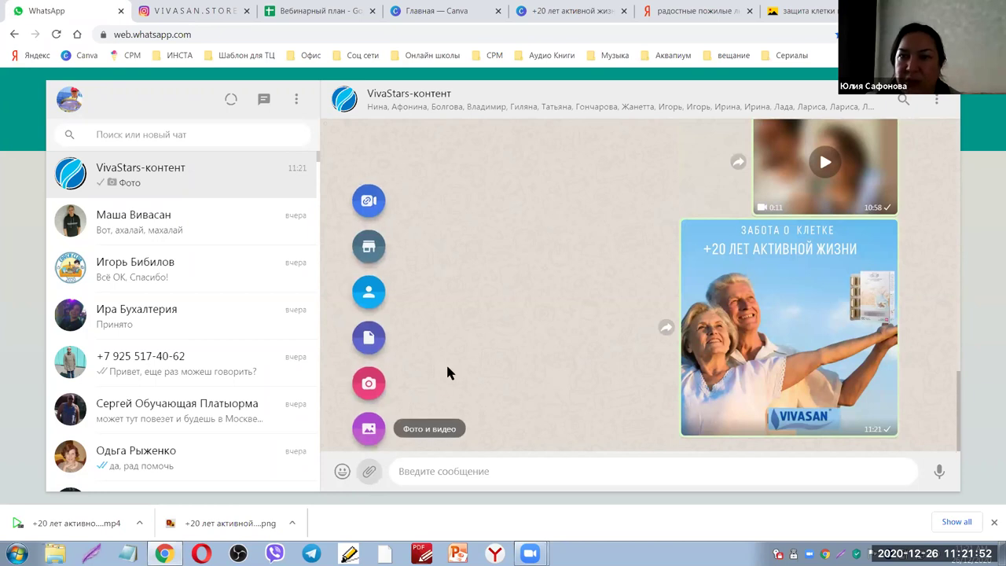
pyautogui.moveTo(739, 162); pyautogui.dragTo(741, 230)
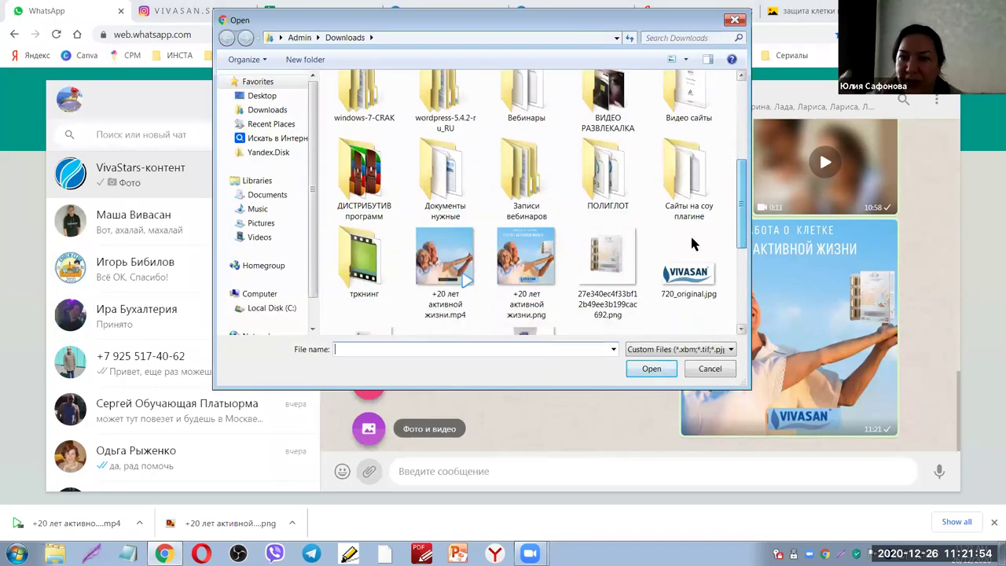
pyautogui.click(444, 284)
pyautogui.click(652, 368)
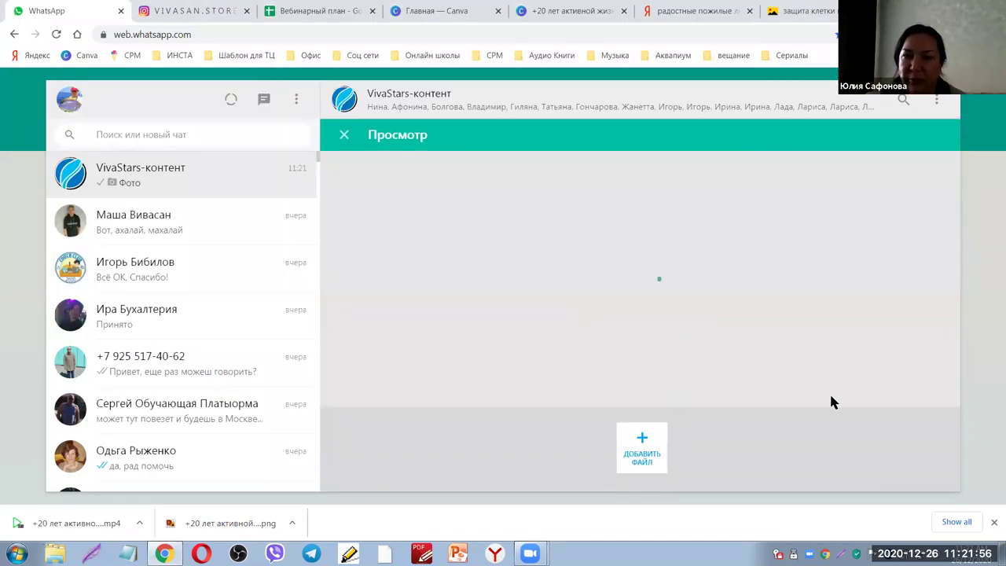
pyautogui.click(914, 407)
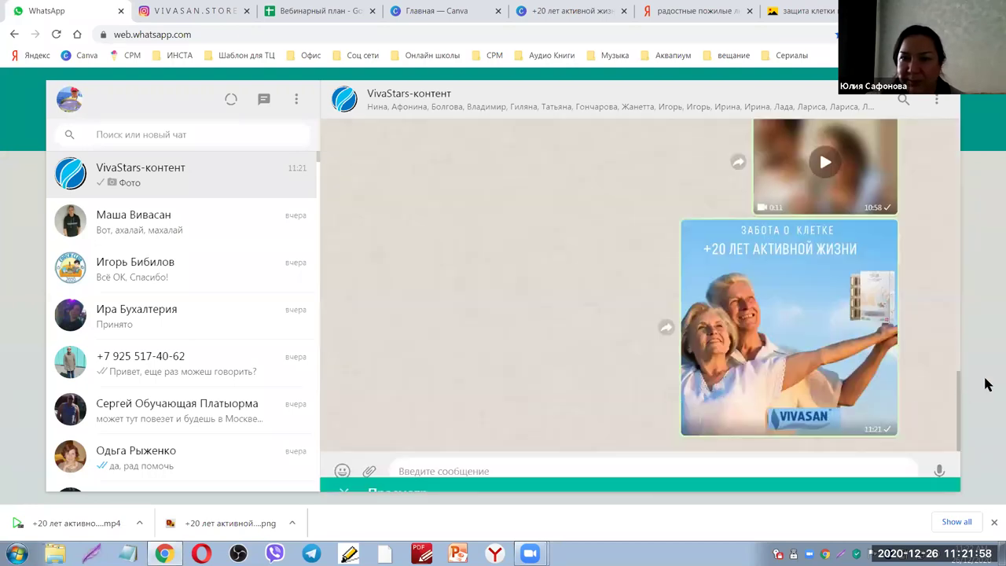
# Return to the Canva design, dismiss the download notice and bring up the Zoom meeting controls
pyautogui.click(562, 12)
pyautogui.click(702, 166)
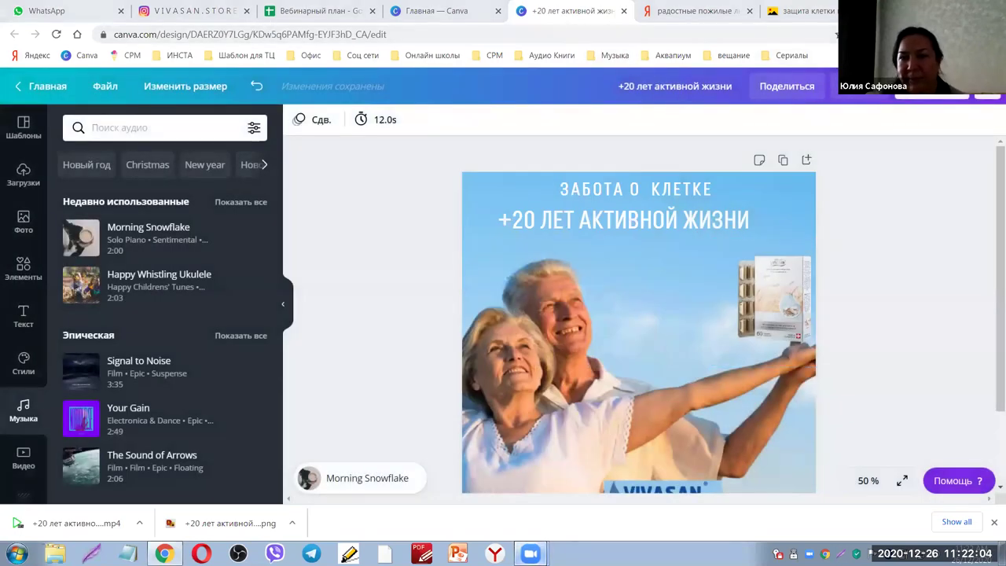
pyautogui.moveTo(530, 553)
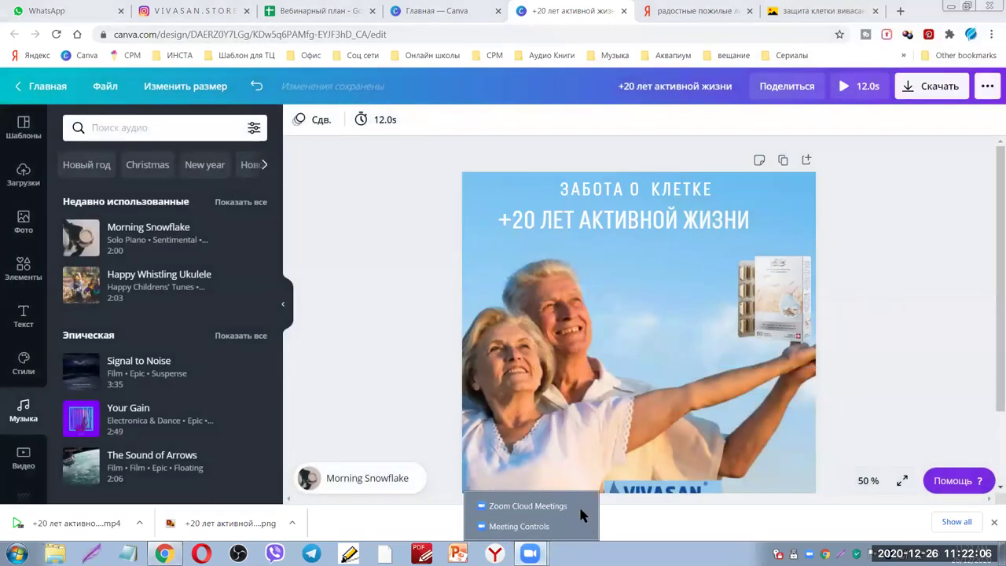
pyautogui.click(518, 528)
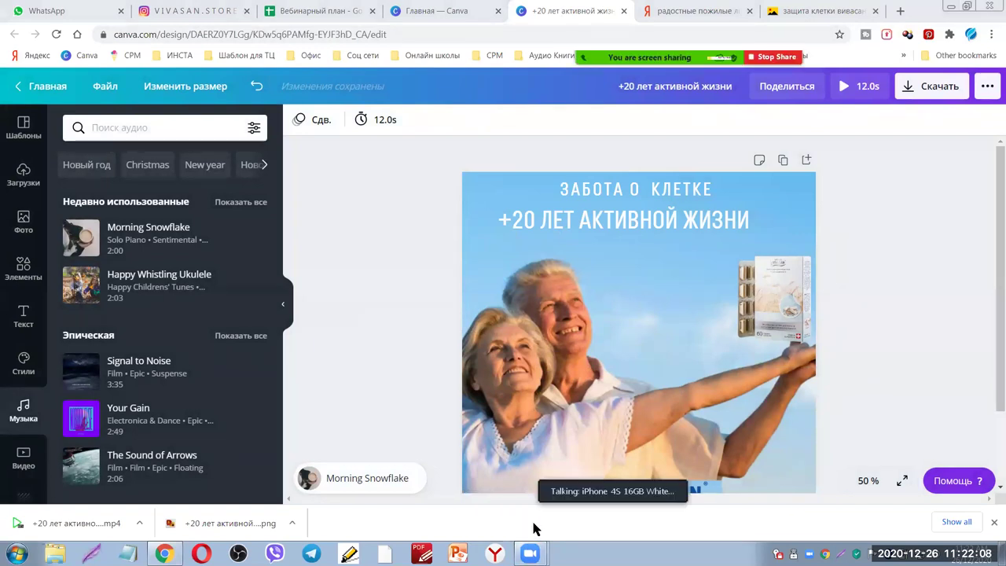